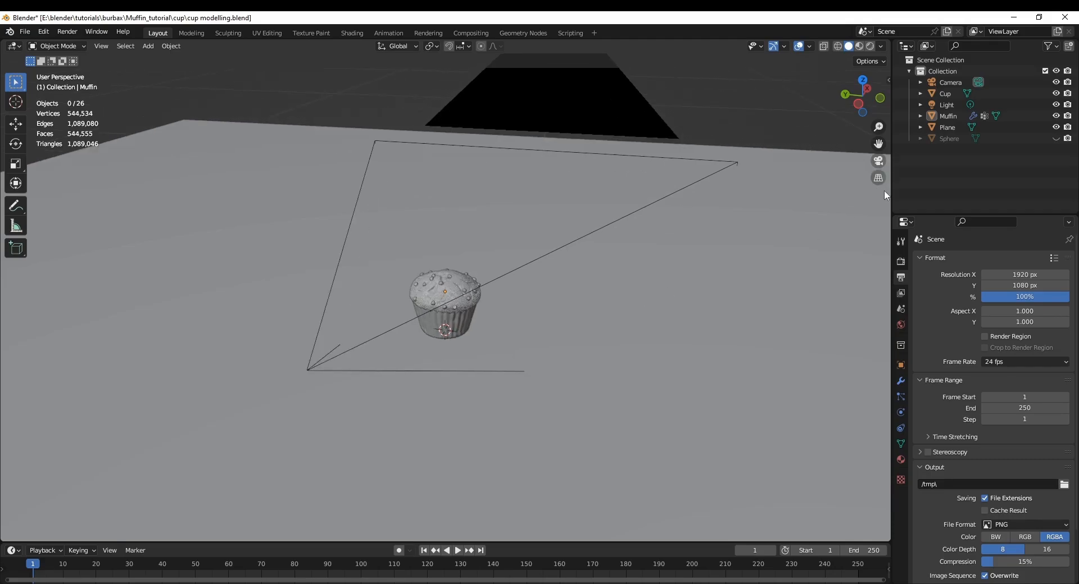
- Hide the Plane and the Camera in the viewport
click(1056, 128)
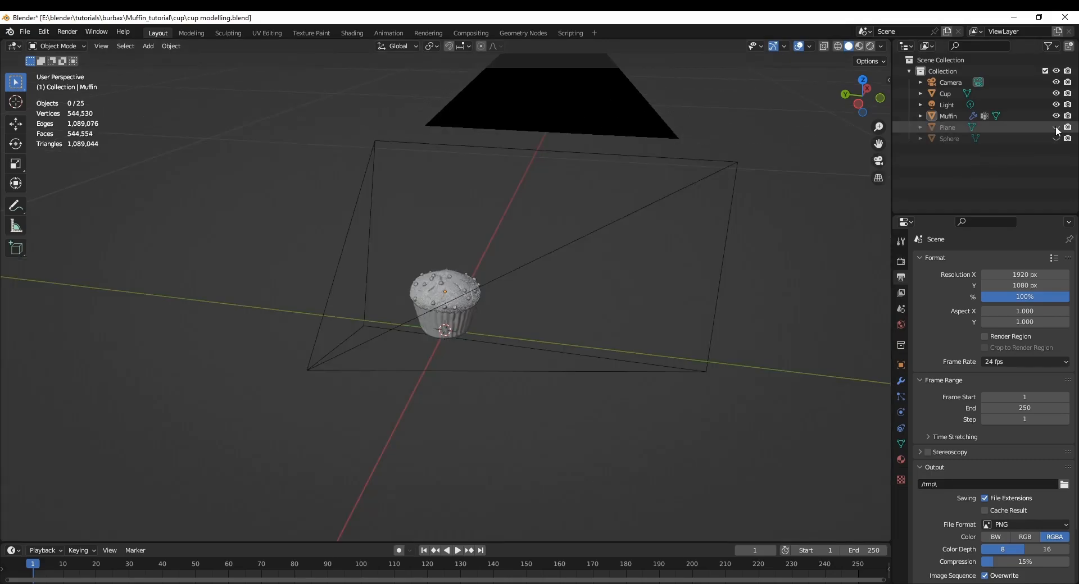
click(1056, 83)
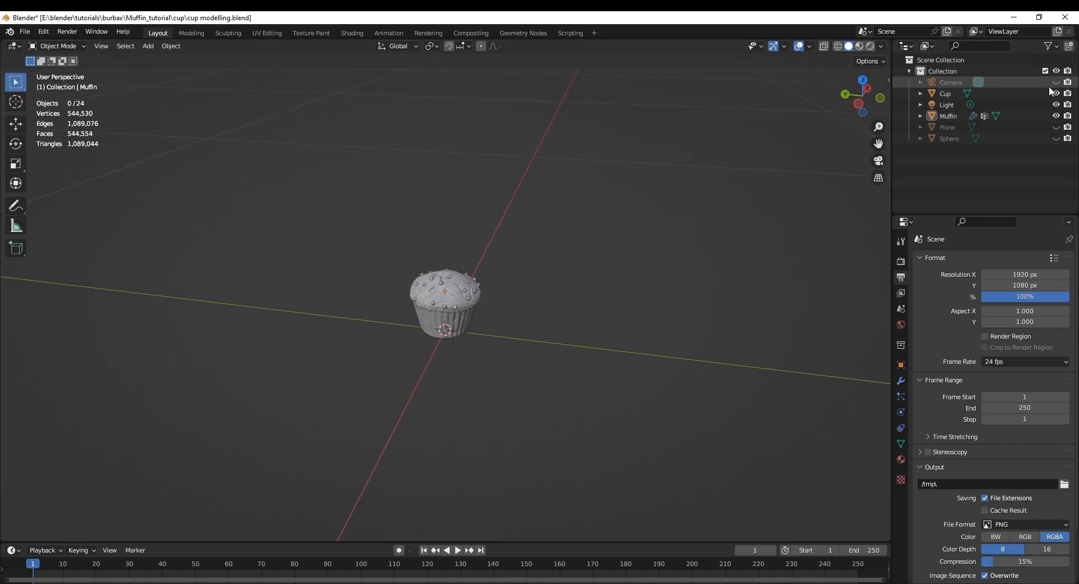
scroll(471, 330, up, 3)
scroll(472, 332, down, 3)
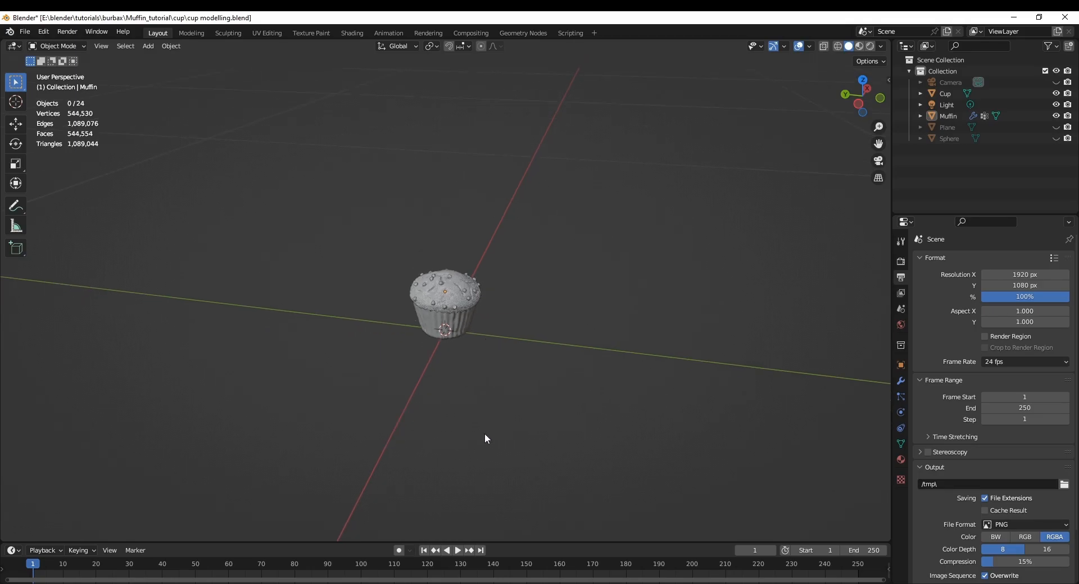
- Add a mesh circle with 32 vertices and a 1 m radius at the world origin
key(shift+a)
mouse_move(463, 368)
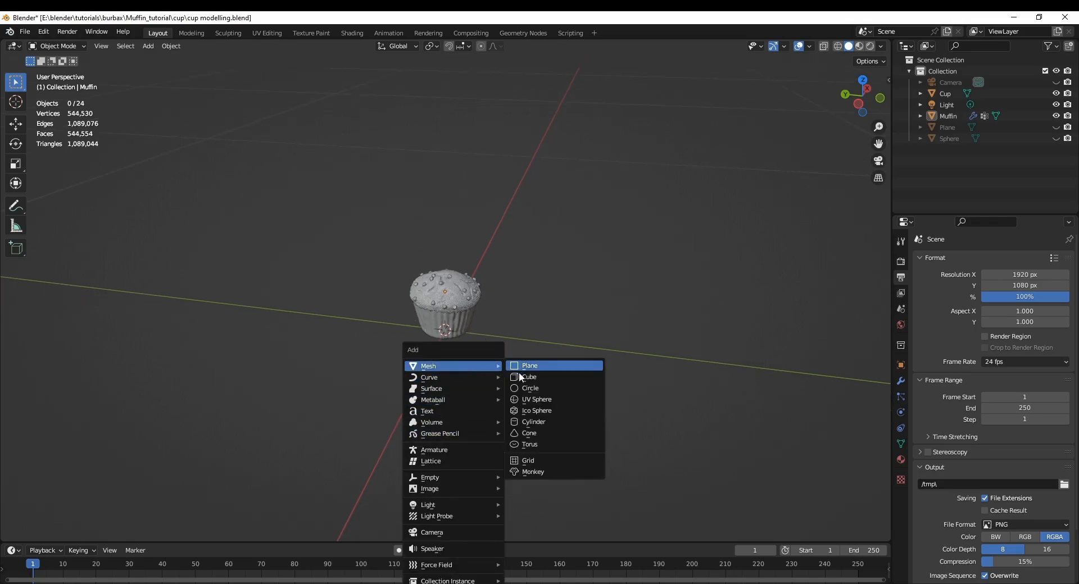
click(522, 388)
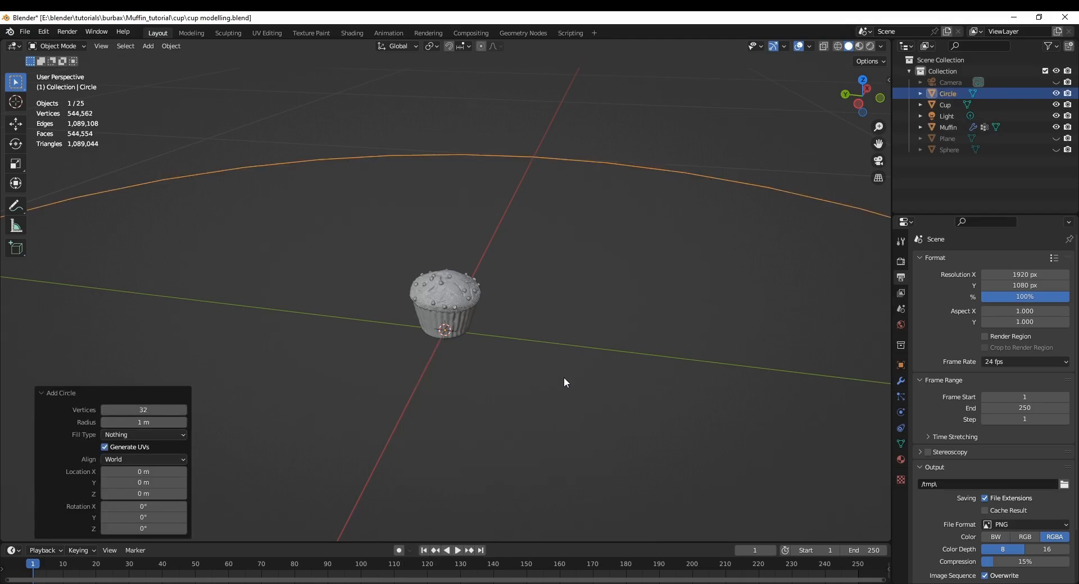
- Scale the circle down to about 0.087, leaving it somewhat wider than the muffin
scroll(566, 381, down, 6)
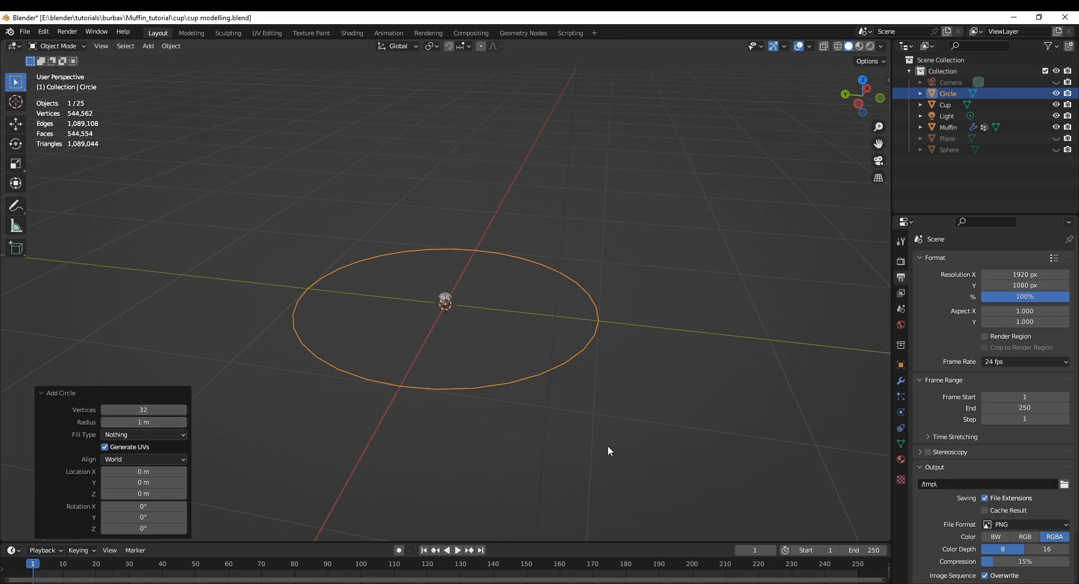
middle_drag(426, 462, 503, 448)
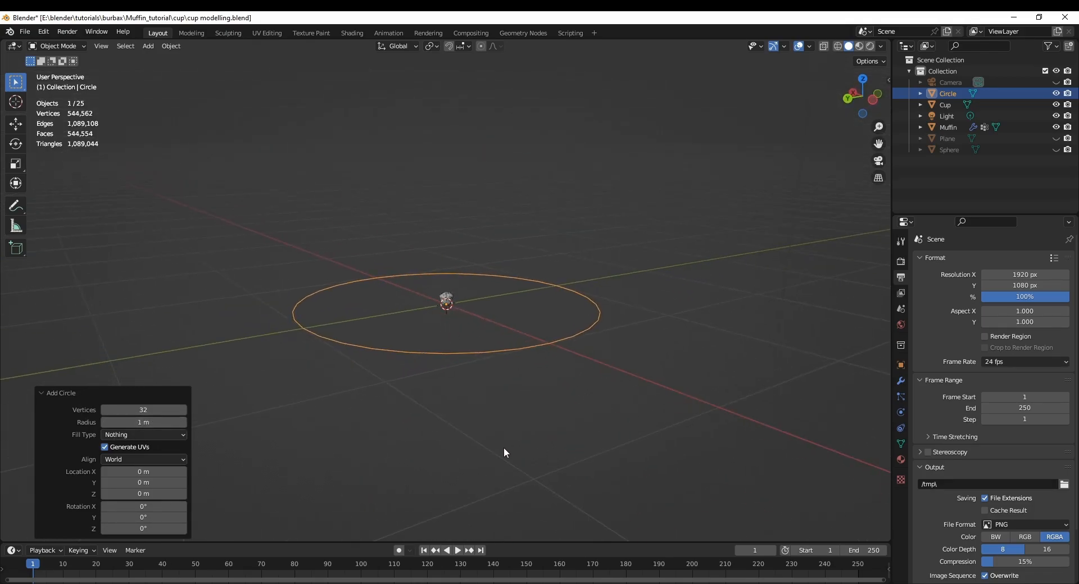
click(393, 448)
scroll(494, 447, up, 1)
click(507, 369)
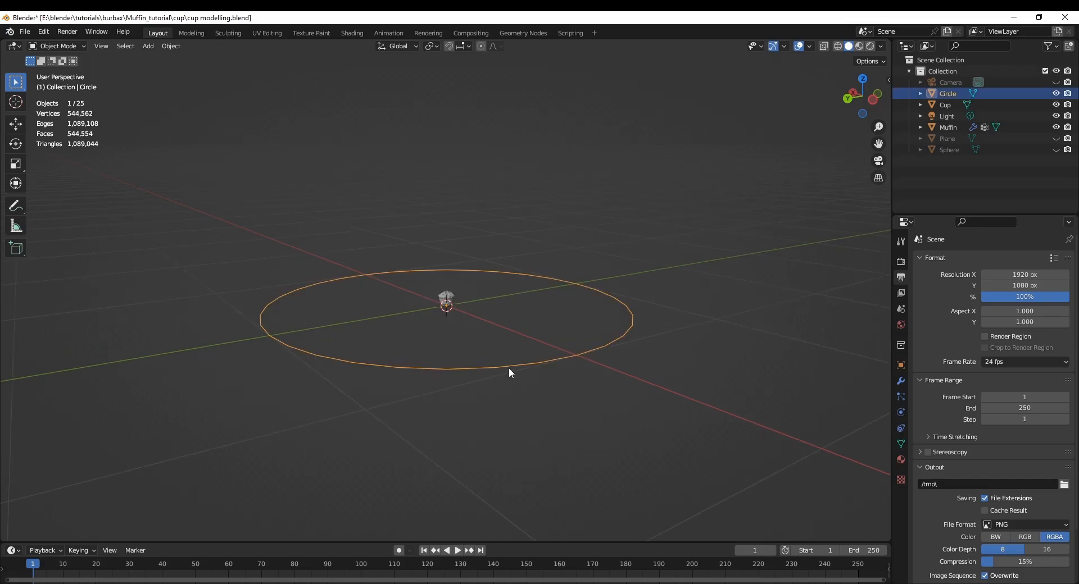
key(KP_7)
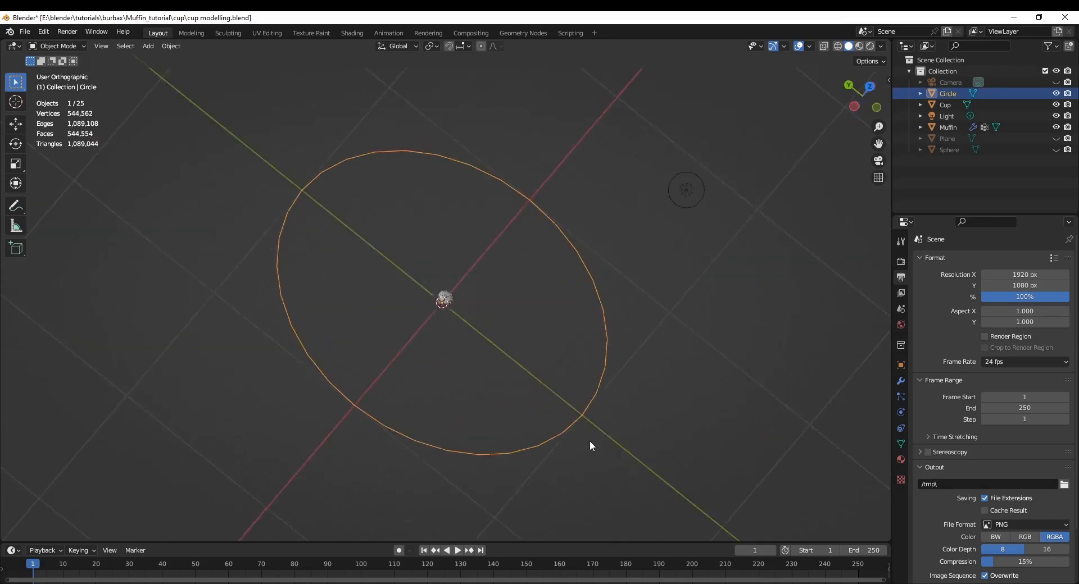
key(s)
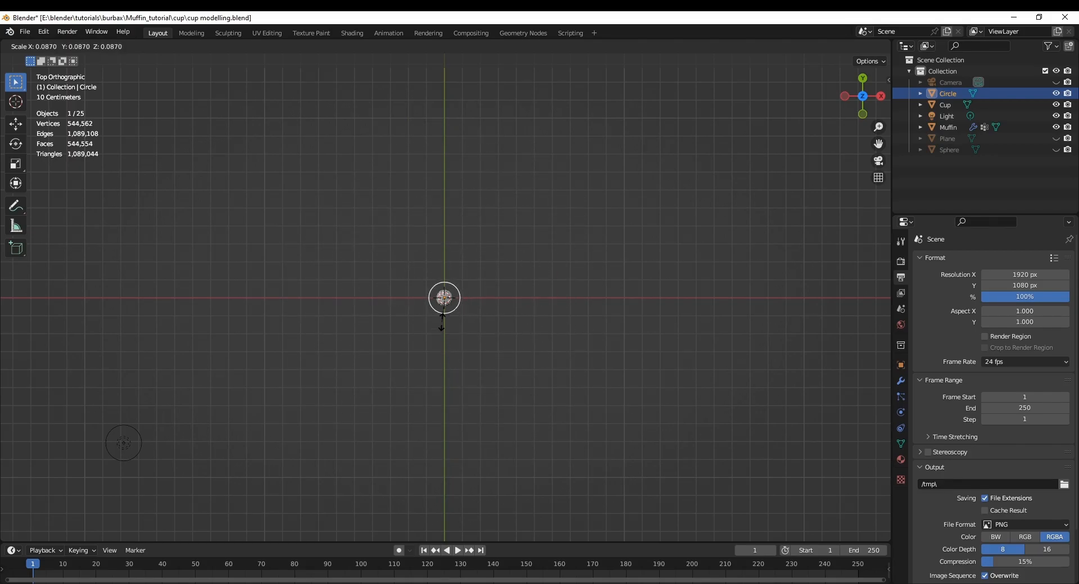
click(442, 320)
key(KP_Decimal)
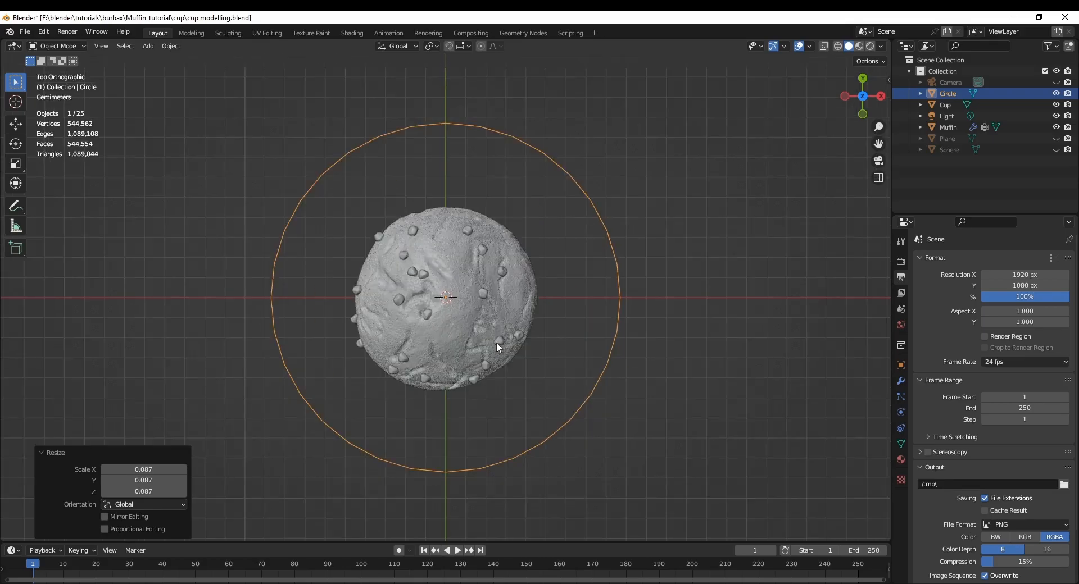
- Scale the circle down further by about 0.652 to fit closely around the muffin's base
middle_drag(764, 456, 576, 403)
scroll(598, 353, down, 4)
key(s)
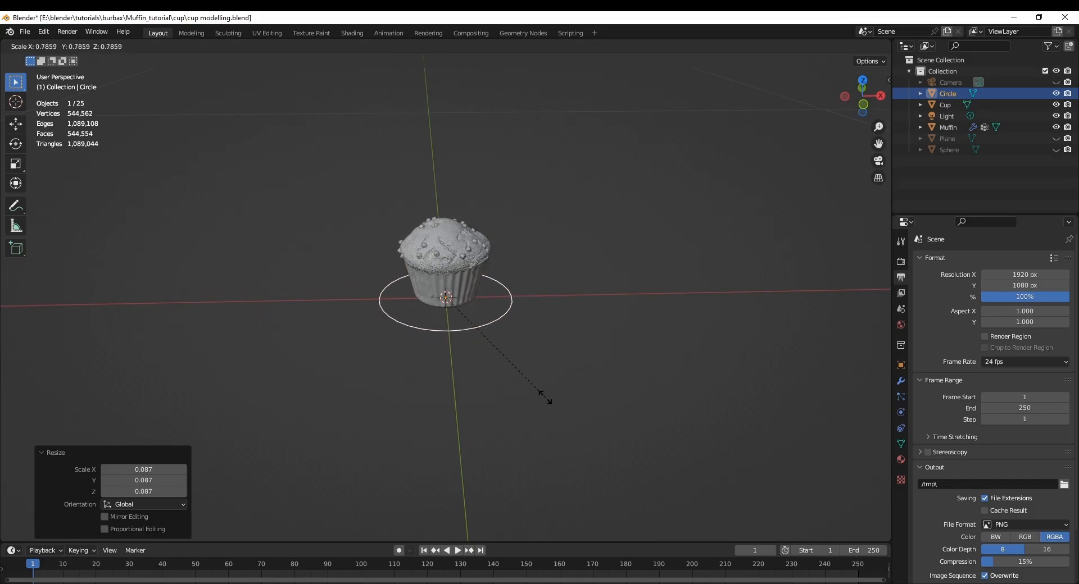
click(524, 386)
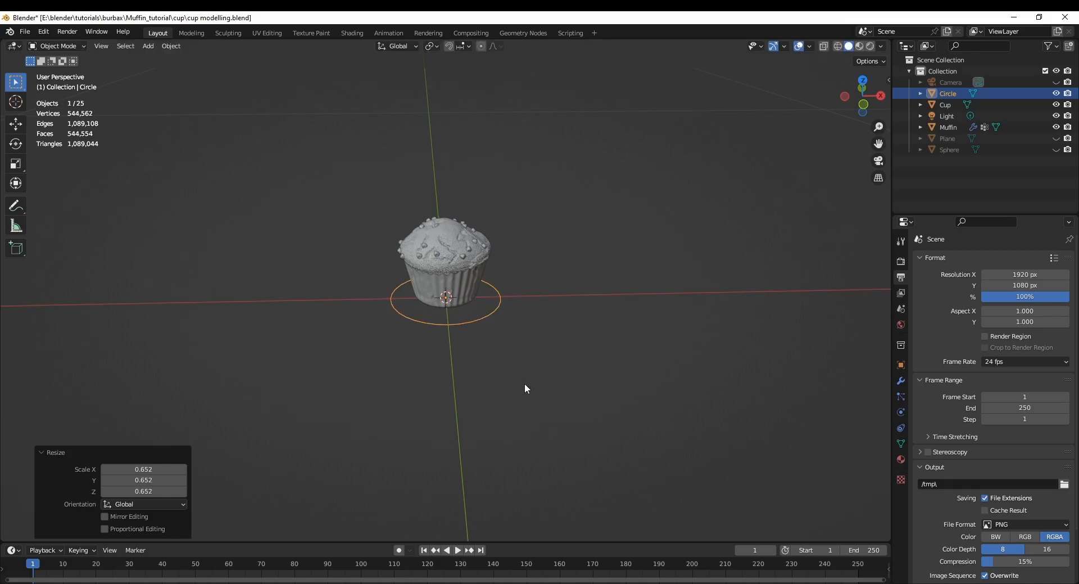
- Move the circle about 0.146 m along the X axis so it sits beside the muffin
key(g)
key(x)
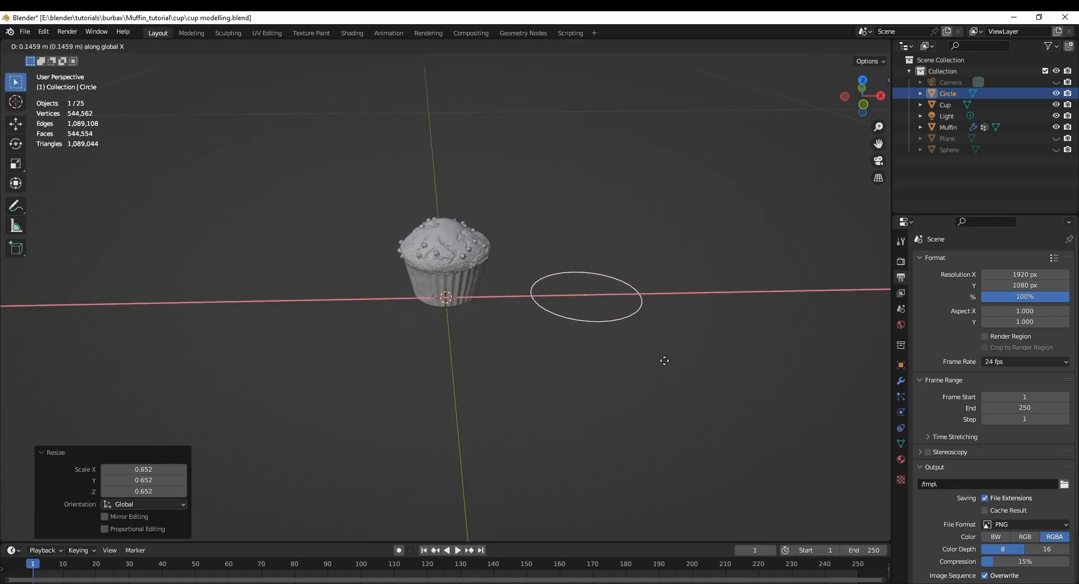
click(664, 361)
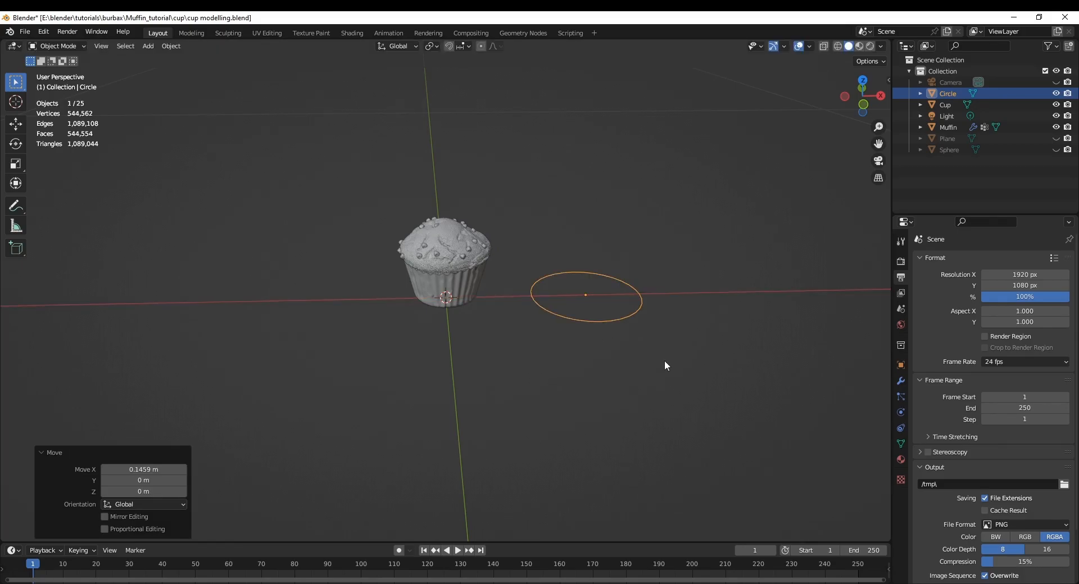
- In Edit Mode, scale all of the circle's vertices by about 0.772 to roughly match the muffin's width
key(Tab)
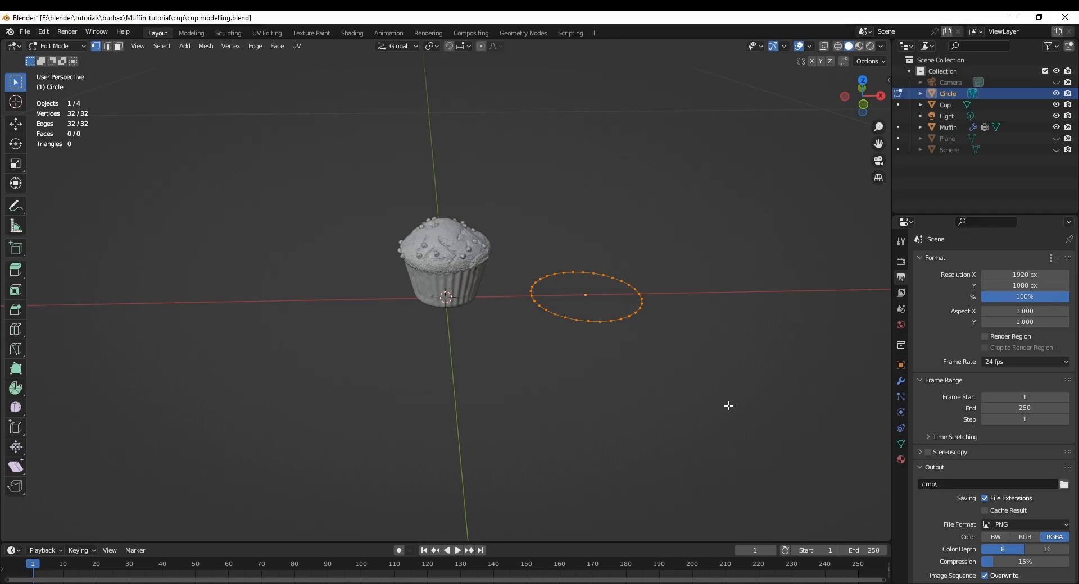
key(KP_7)
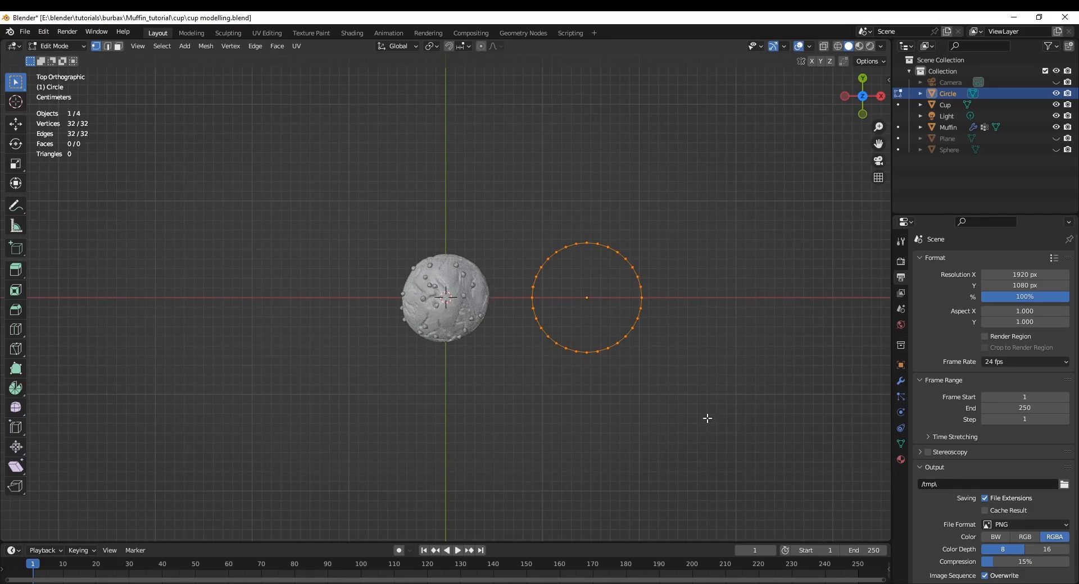
key(s)
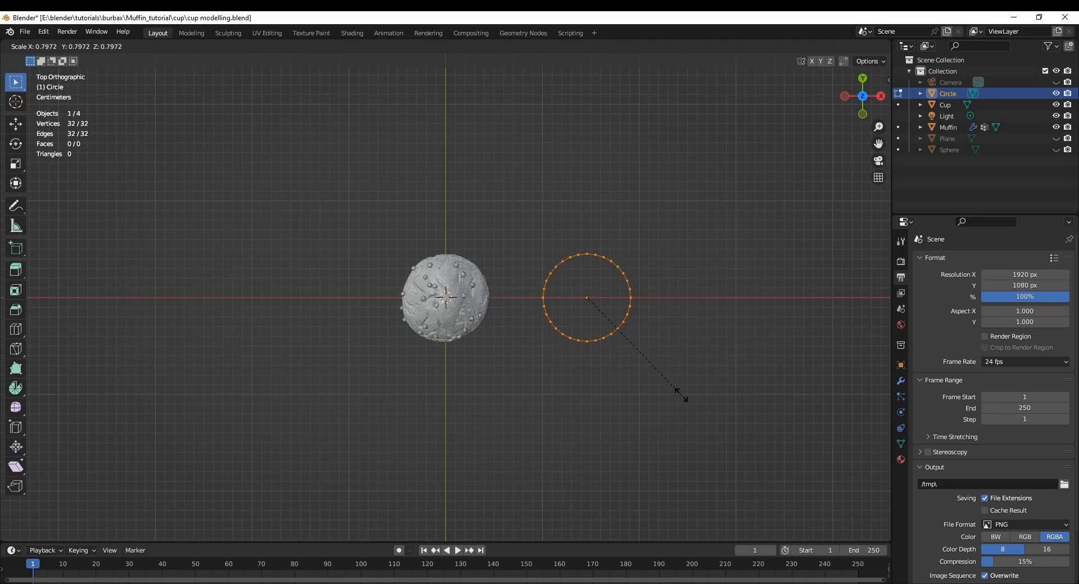
click(678, 393)
middle_drag(675, 421, 639, 357)
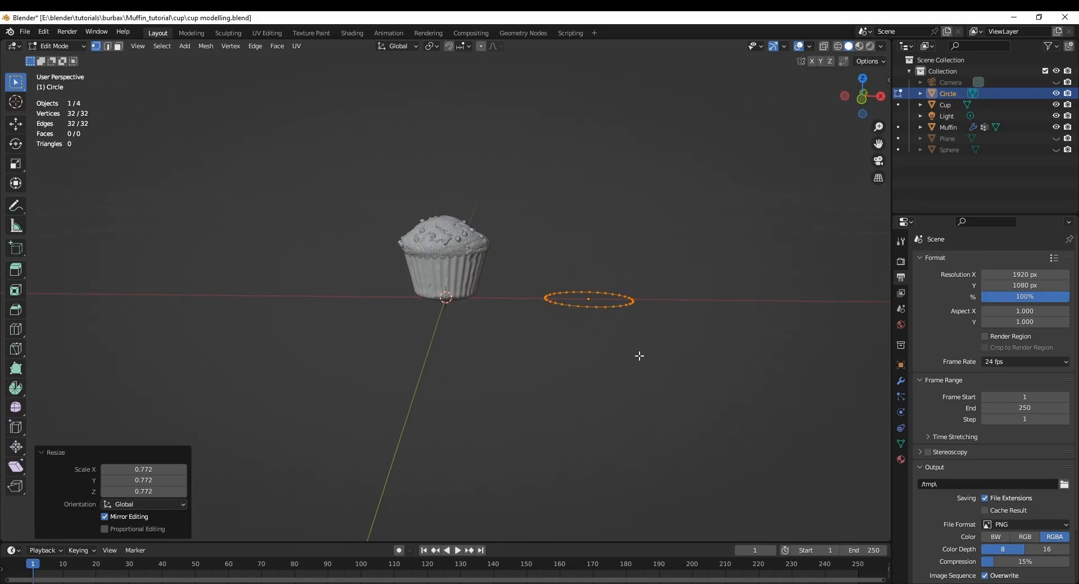
- Start the Shortcut VUr key display for the viewport
scroll(639, 356, up, 2)
scroll(640, 355, down, 2)
middle_drag(624, 366, 548, 382)
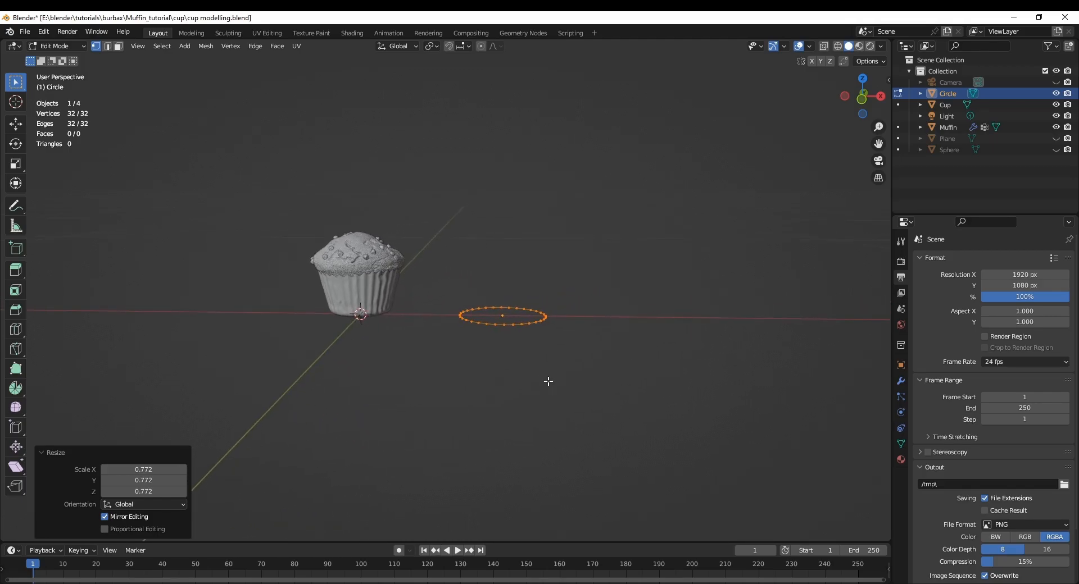
key(KP_1)
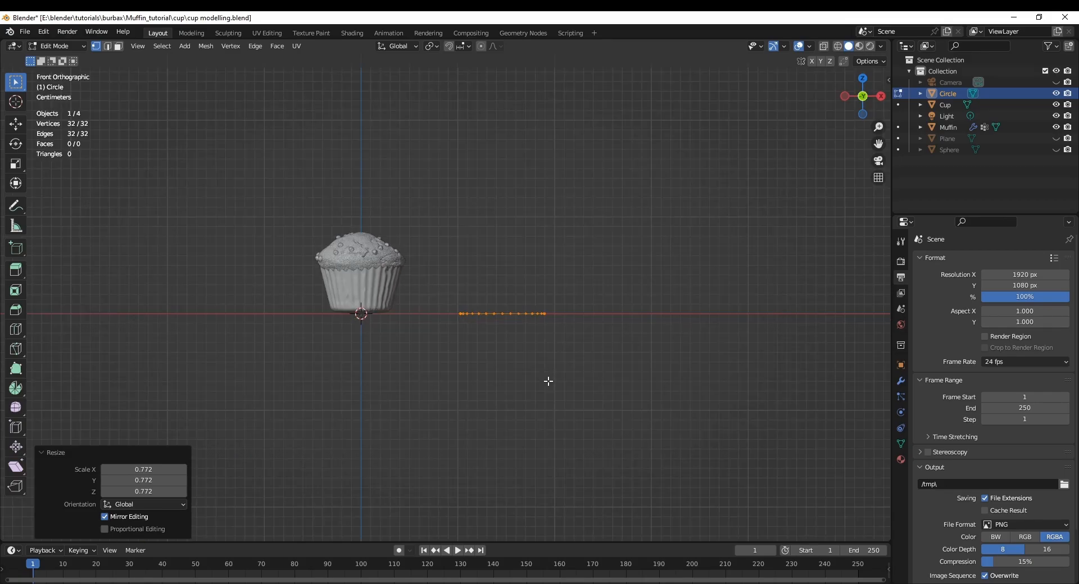
key(n)
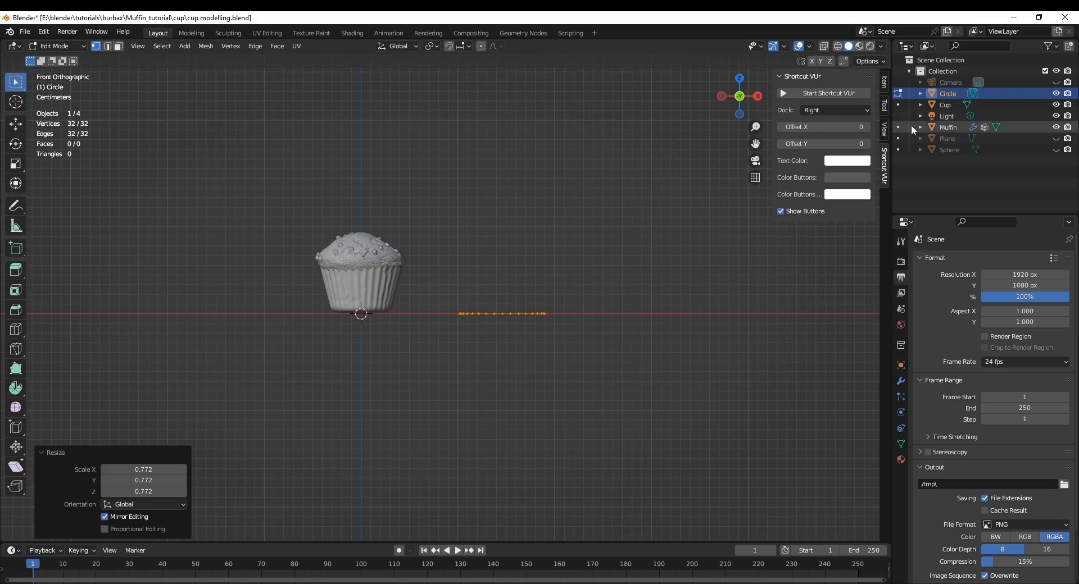
click(822, 92)
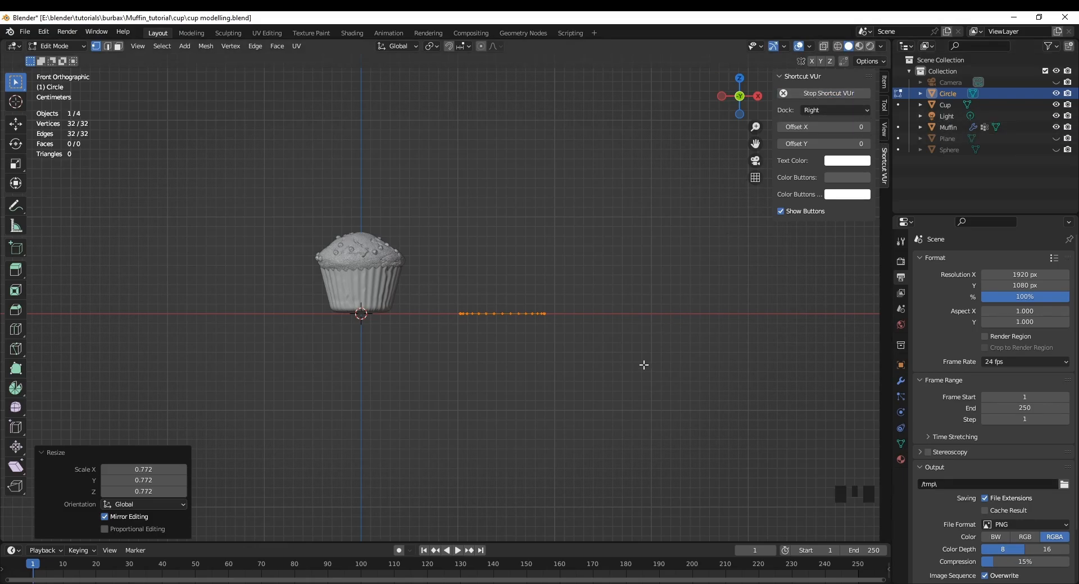
key(n)
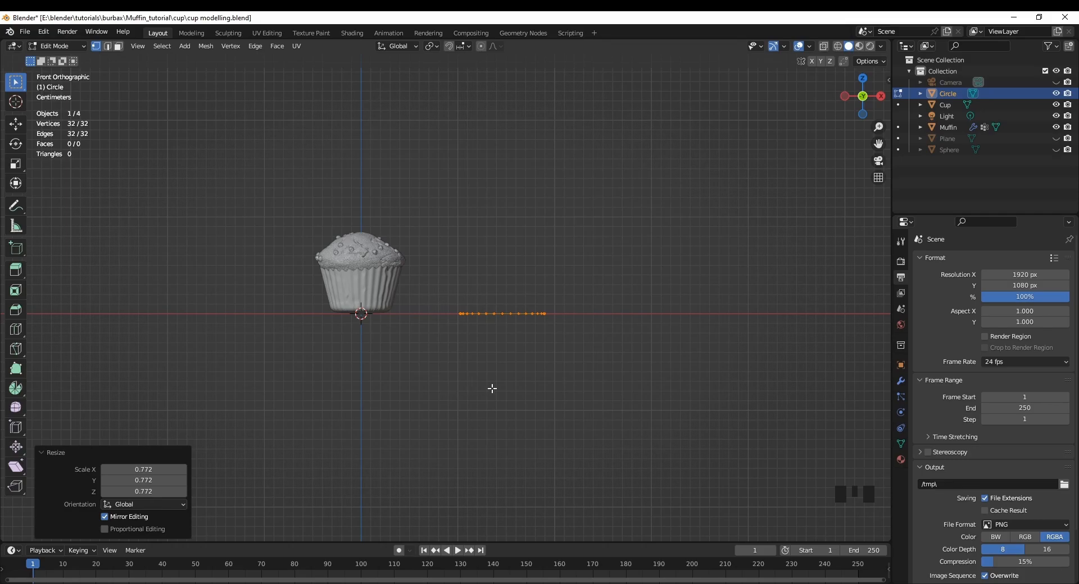
- Extrude the circle about 0.0215 m upward along Z and scale the new edge loop by about 1.17
key(e)
key(z)
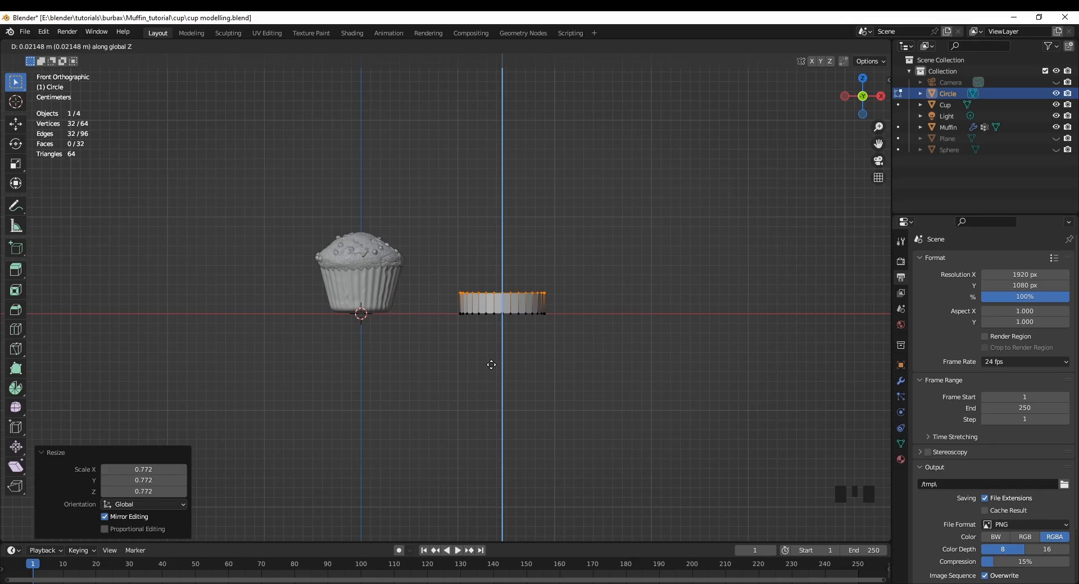
click(491, 365)
key(s)
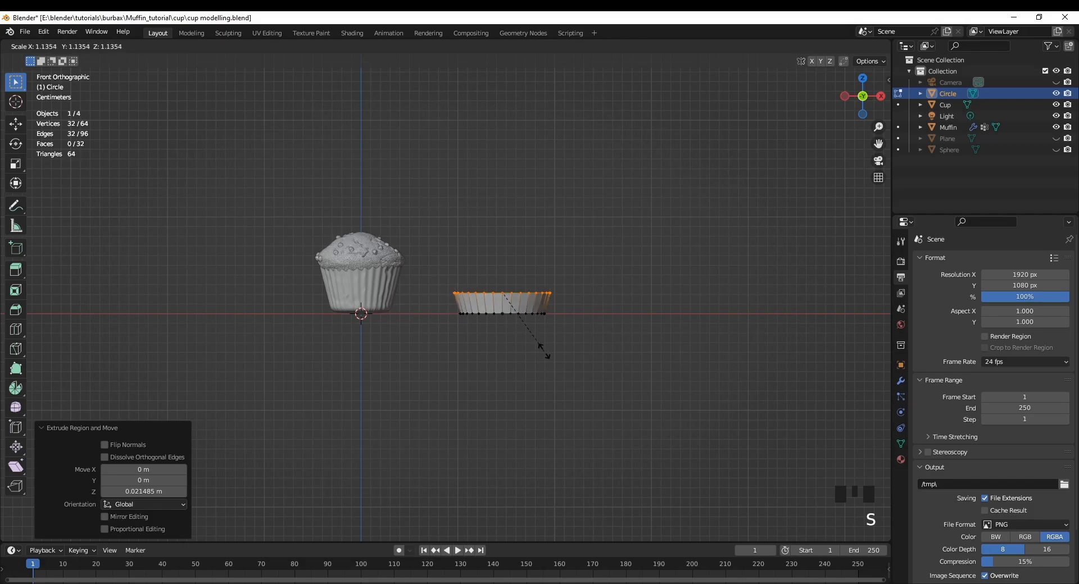
click(545, 353)
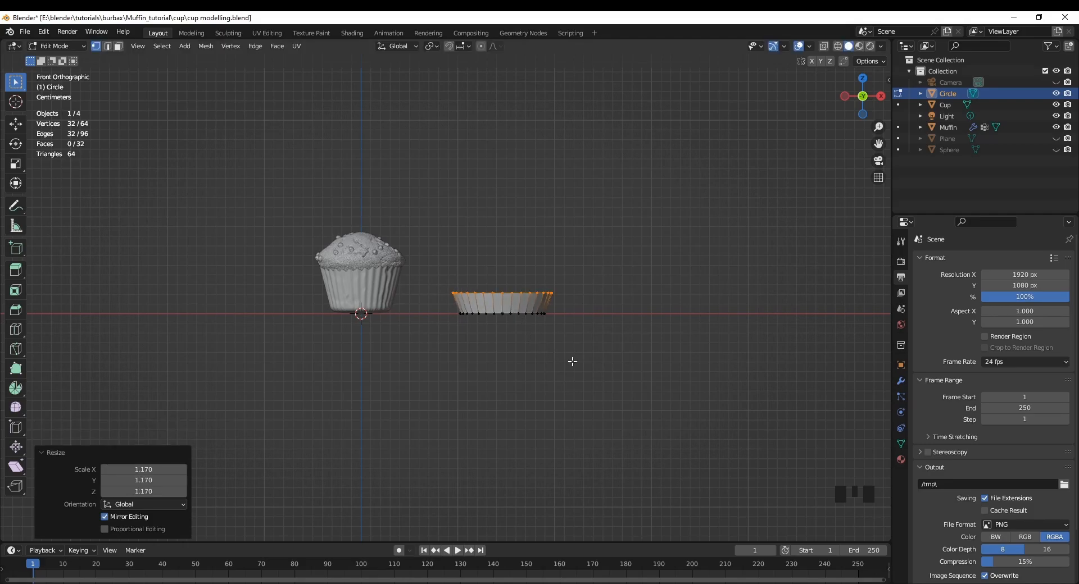
- Extrude the upper rim about 0.047 m upward and widen it by a factor of about 1.107
key(e)
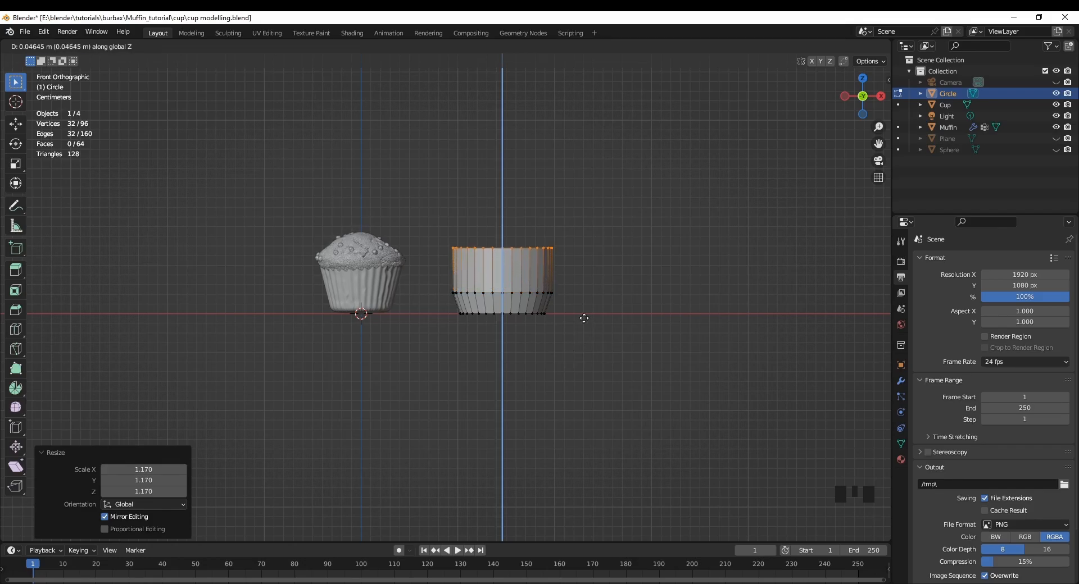
click(584, 318)
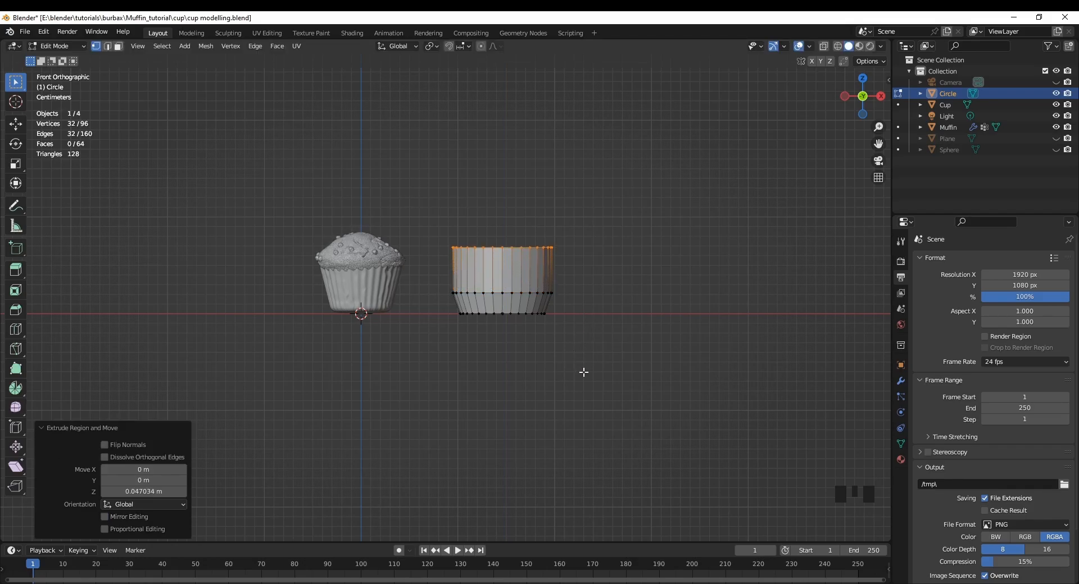
key(s)
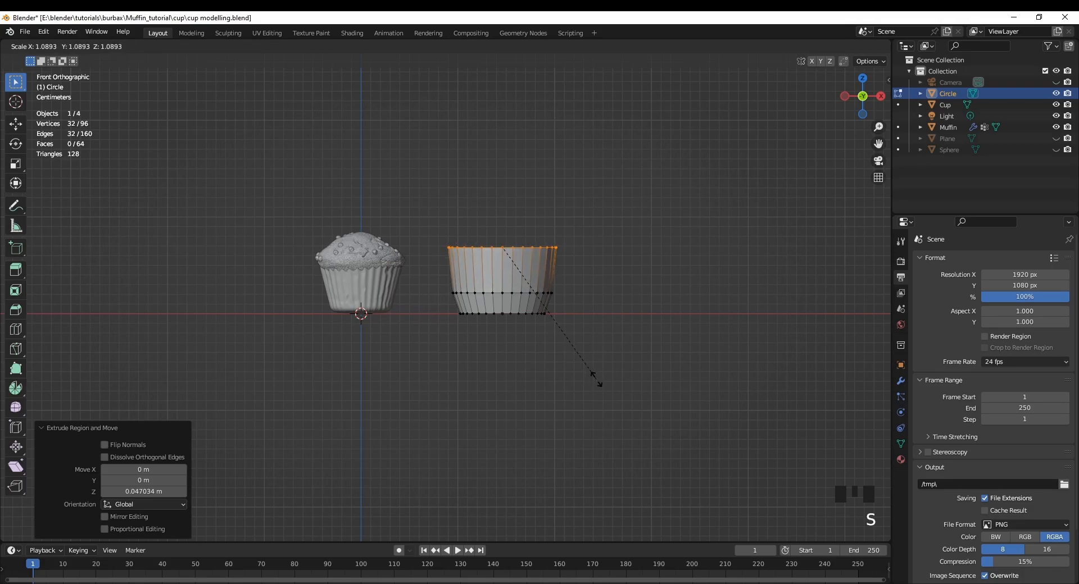
click(597, 382)
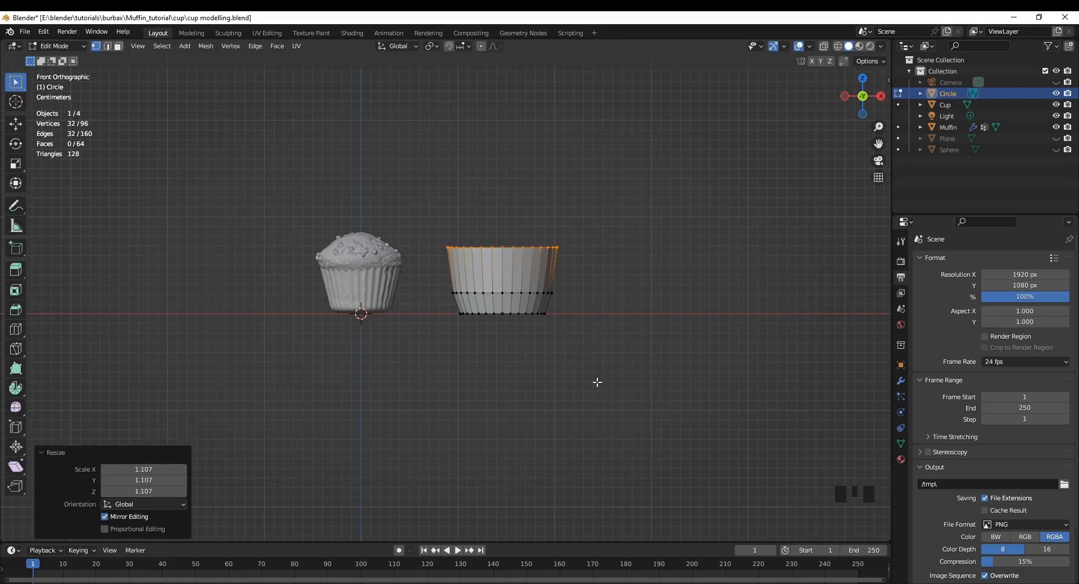
- Extrude the rim another 0.054 m or so upward and scale it by about 1.066
key(e)
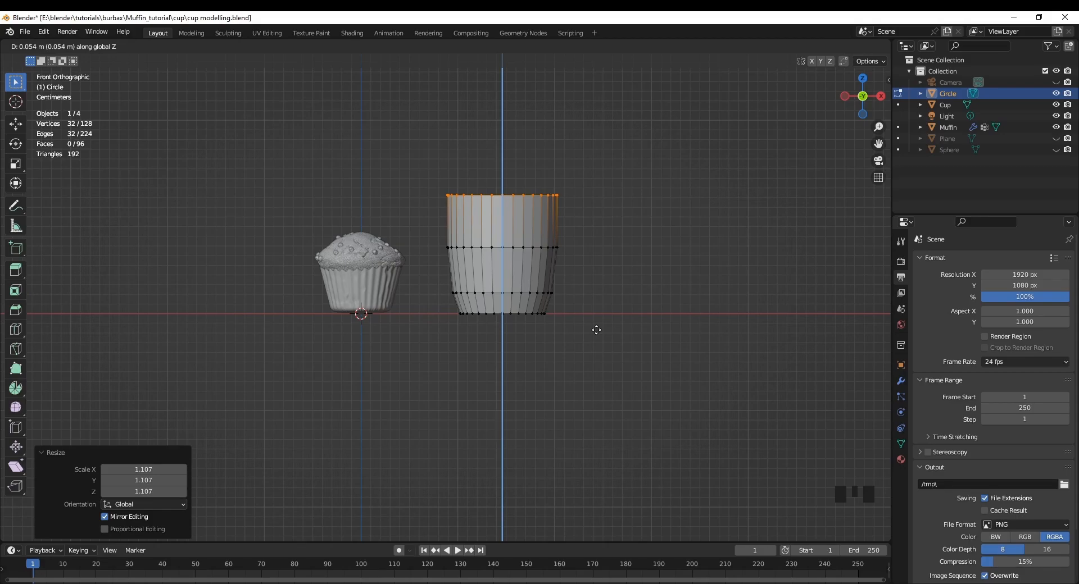
click(596, 330)
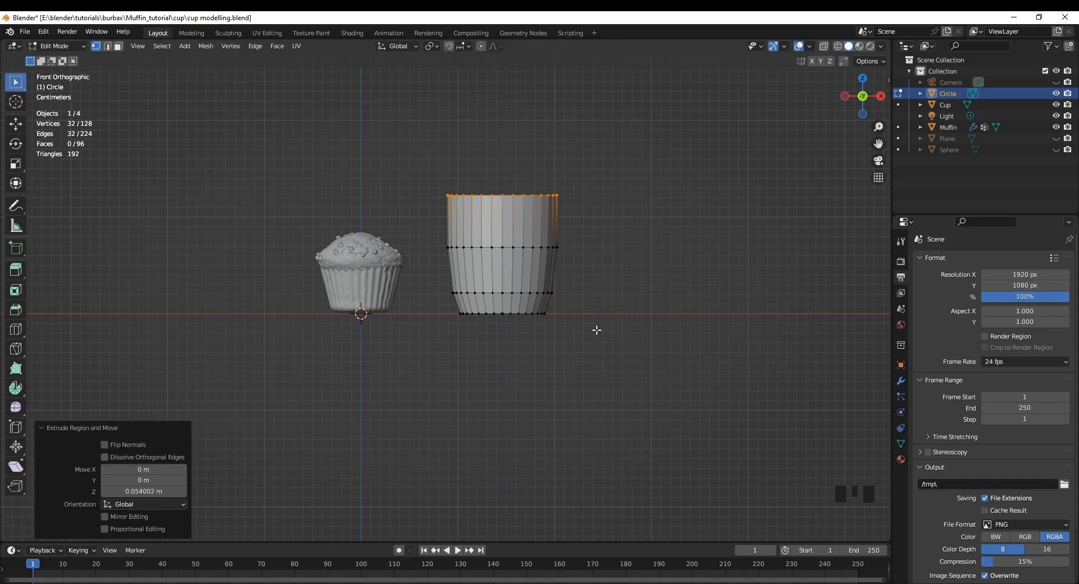
key(s)
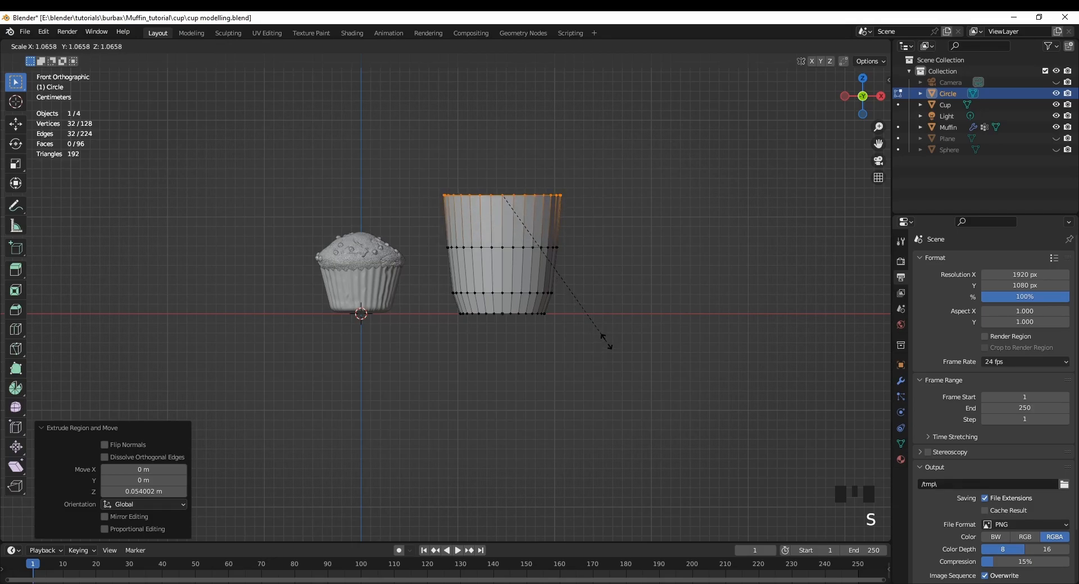
click(606, 344)
scroll(524, 366, up, 2)
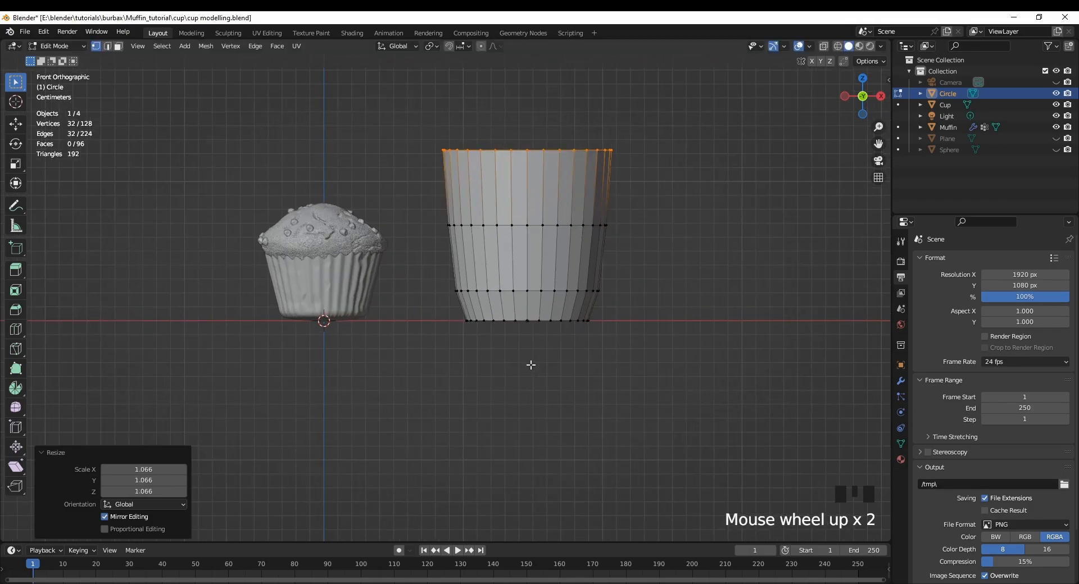
- Select the whole cup mesh in front view with X-ray on and scale it by about 0.846
shift+middle_drag(633, 392, 545, 419)
middle_drag(484, 400, 499, 428)
key(KP_1)
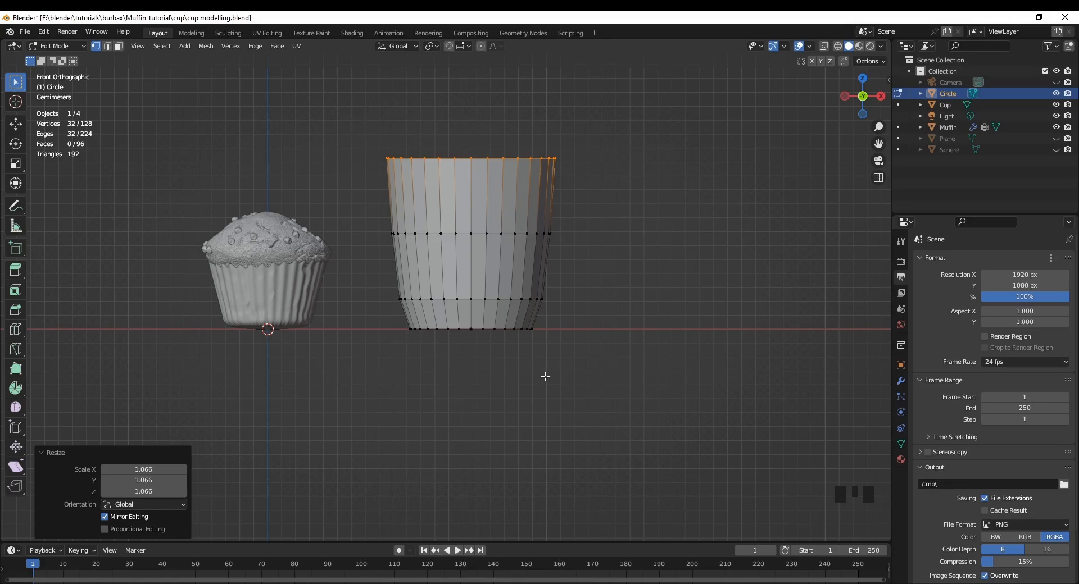
key(alt+z)
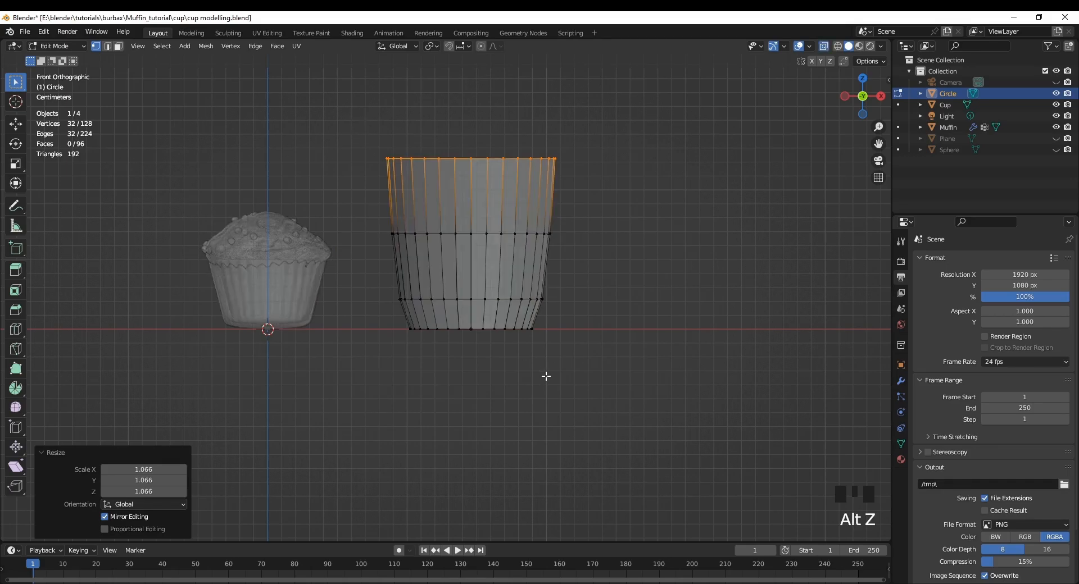
drag(364, 130, 611, 364)
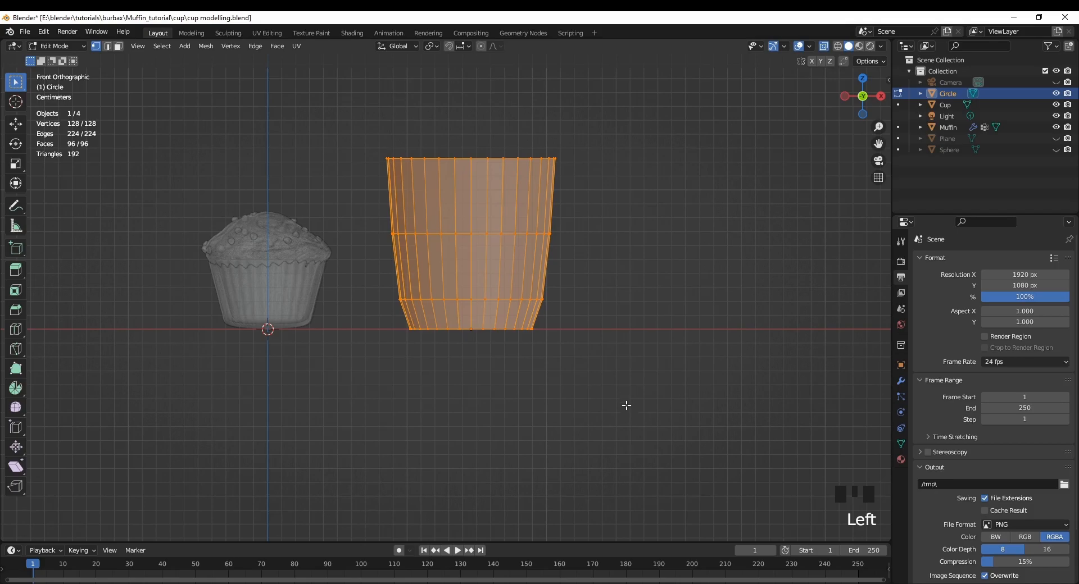
key(s)
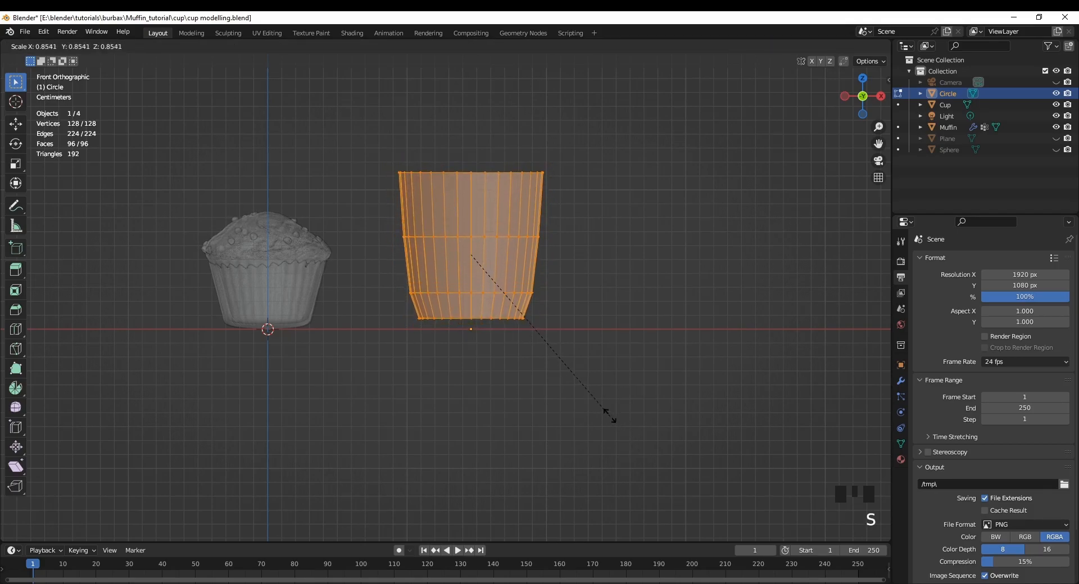
click(608, 415)
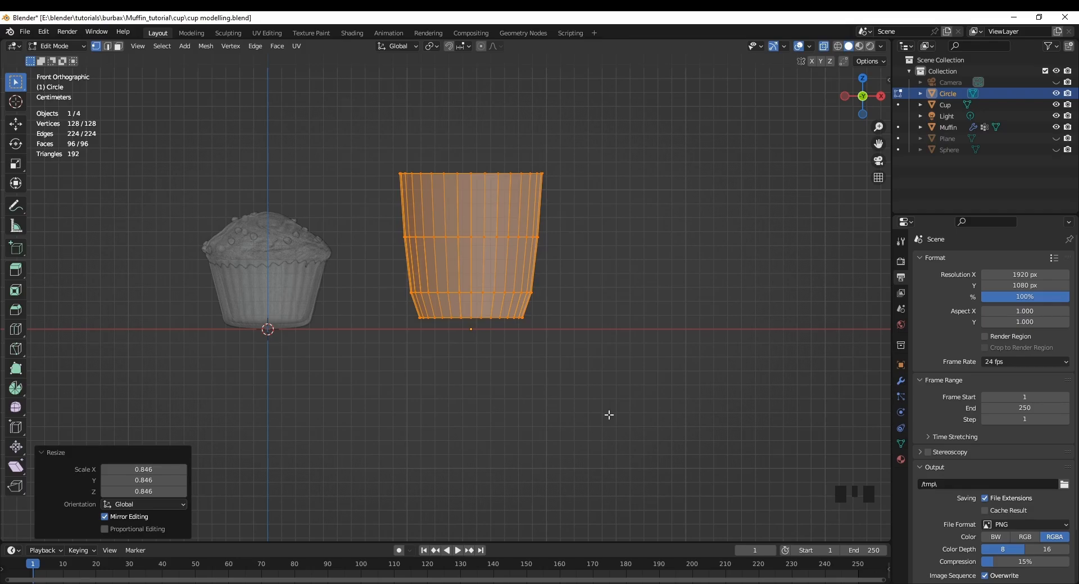
- Move the cup mesh about 0.0073 m down along Z onto the ground line, then turn X-ray off and deselect it
key(g)
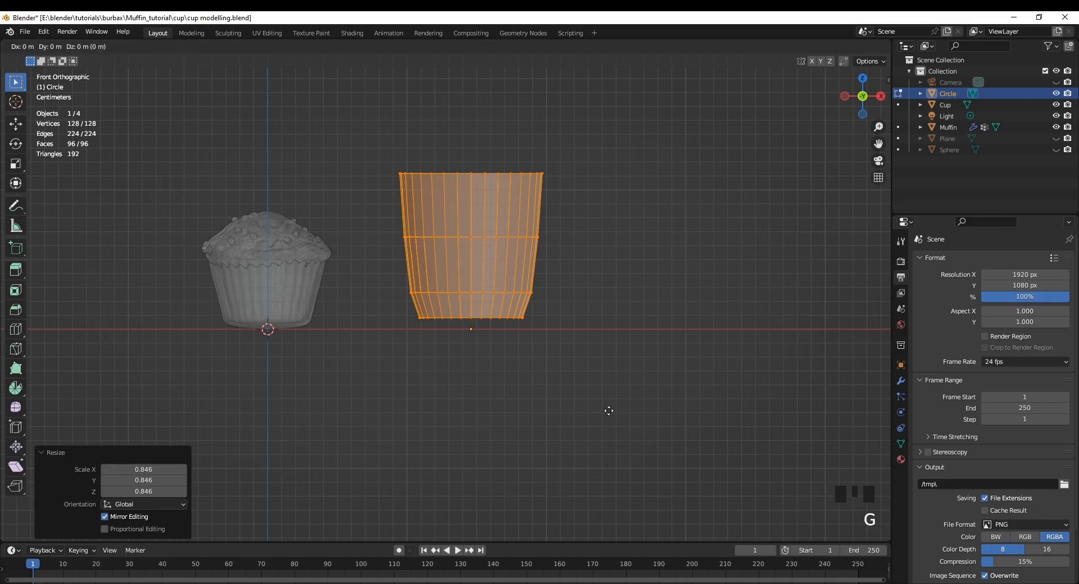
key(z)
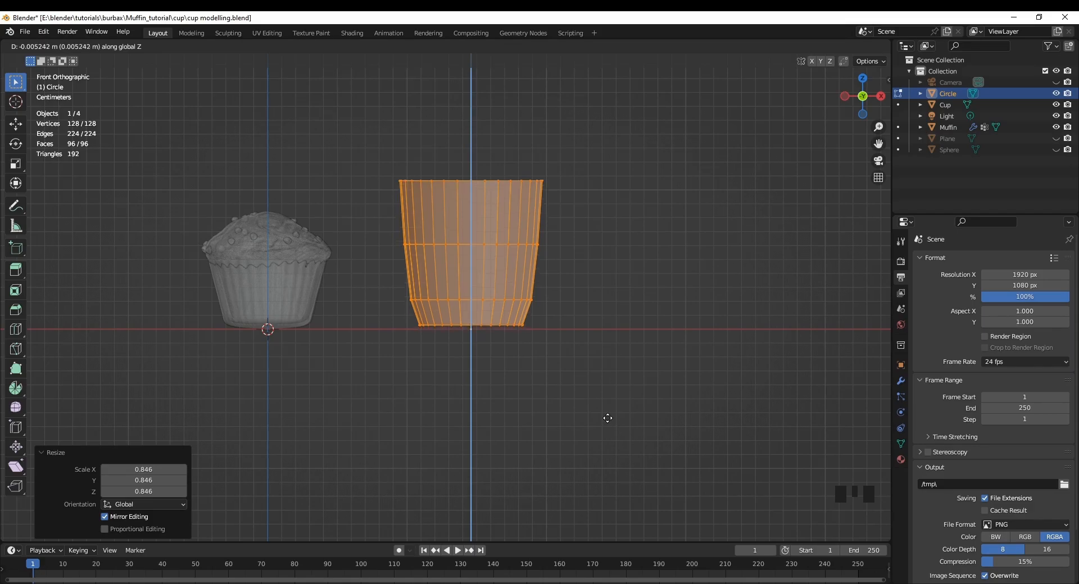
click(610, 421)
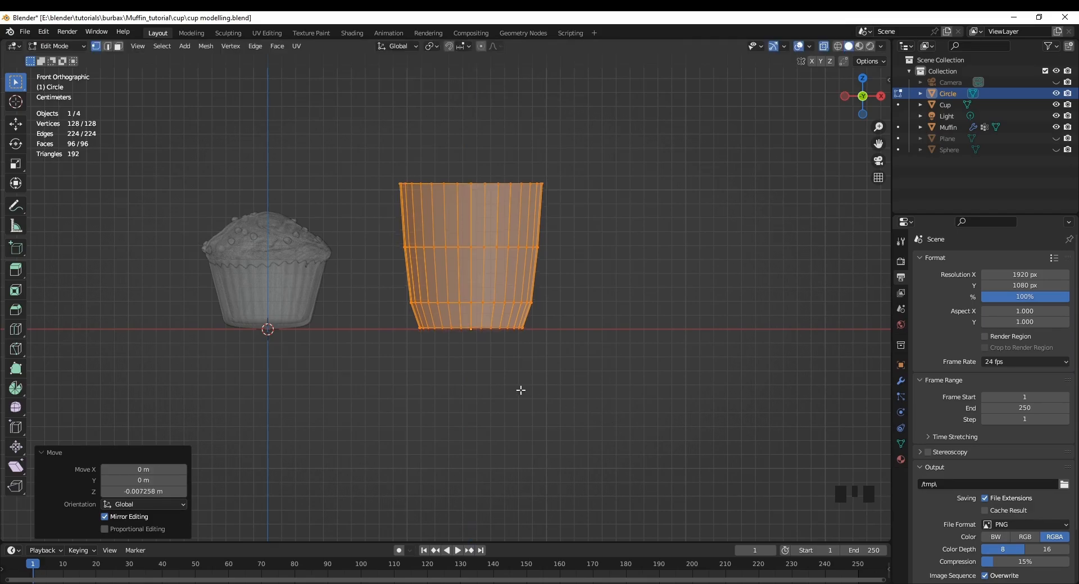
key(alt+z)
click(455, 379)
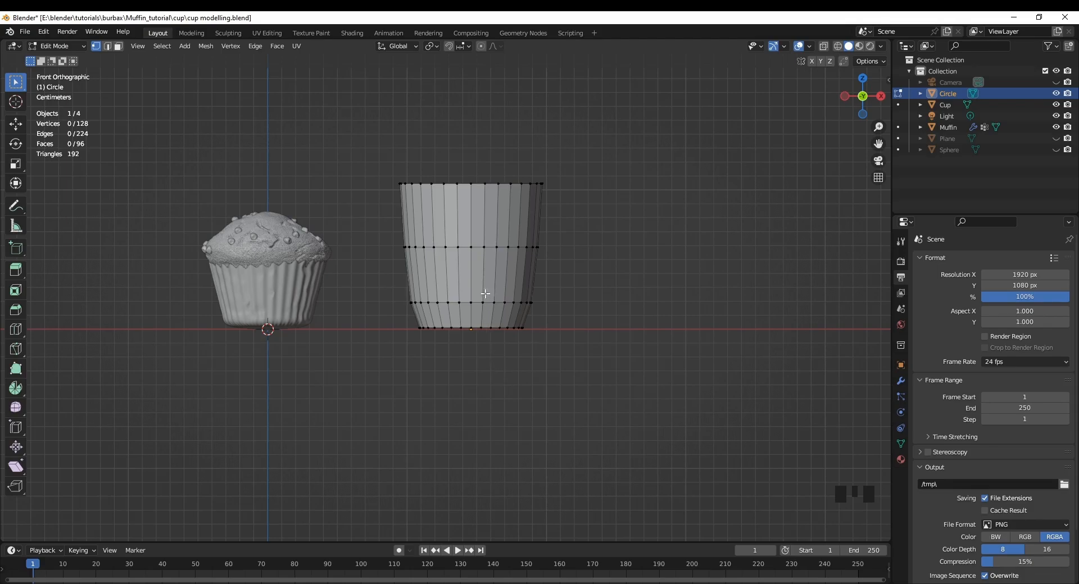
- Add two loop cuts just below the cup's rim, sliding them by factors of about -0.802 and -0.684
scroll(578, 204, up, 2)
shift+middle_drag(642, 243, 700, 303)
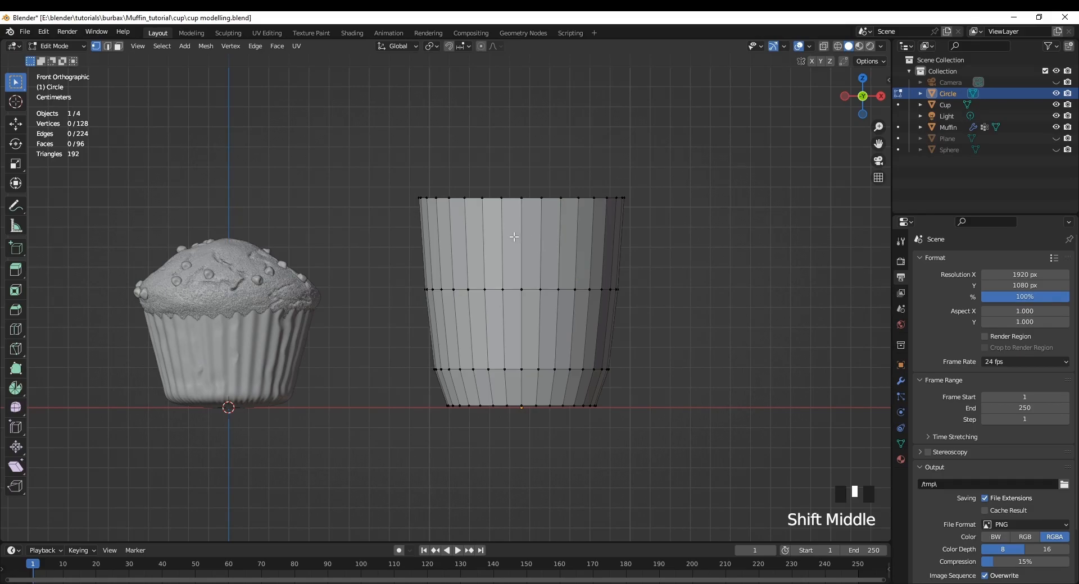
key(ctrl+r)
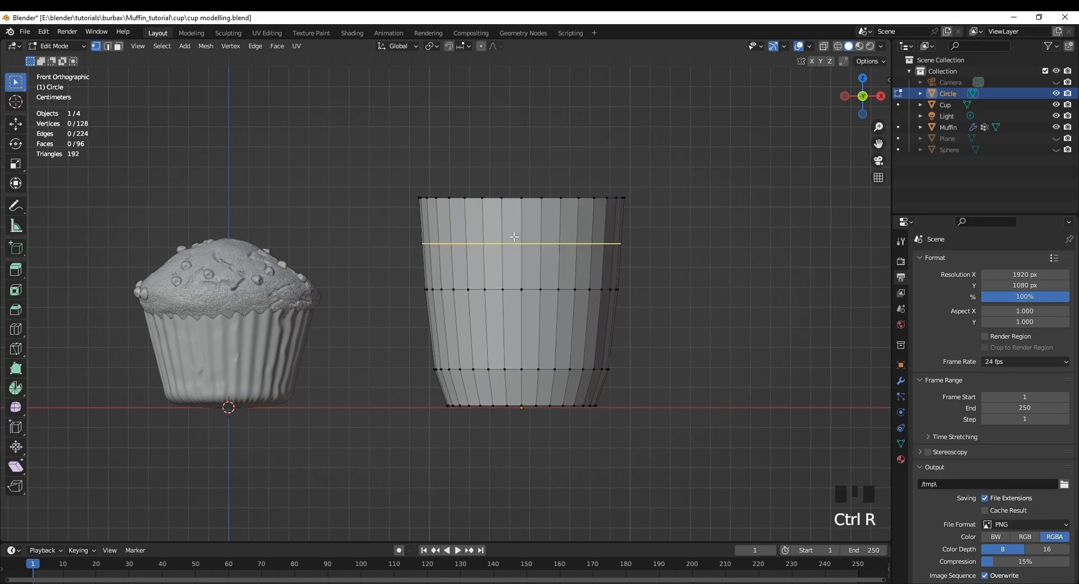
click(514, 237)
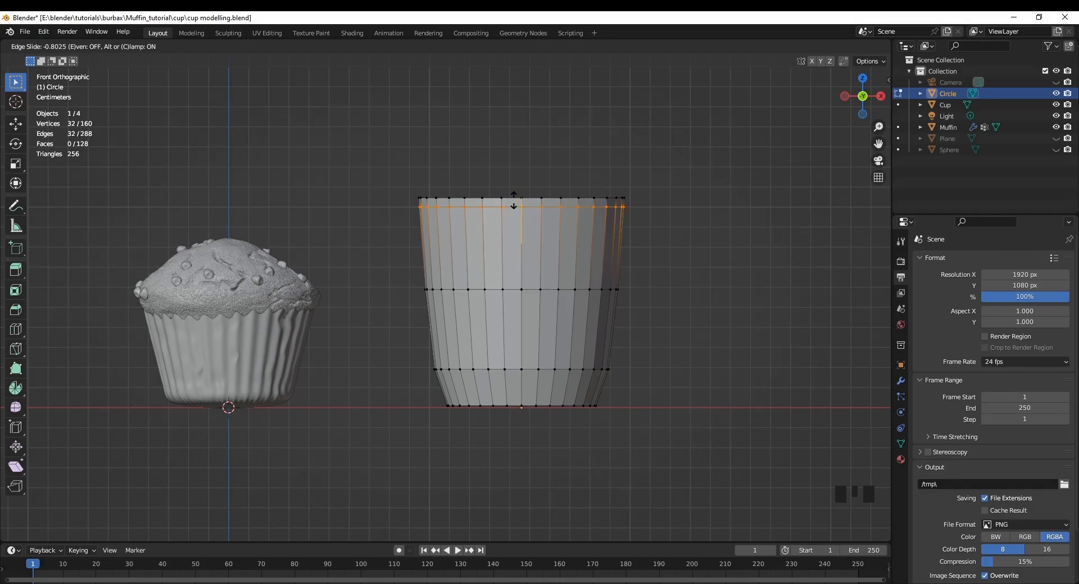
click(514, 200)
key(ctrl+r)
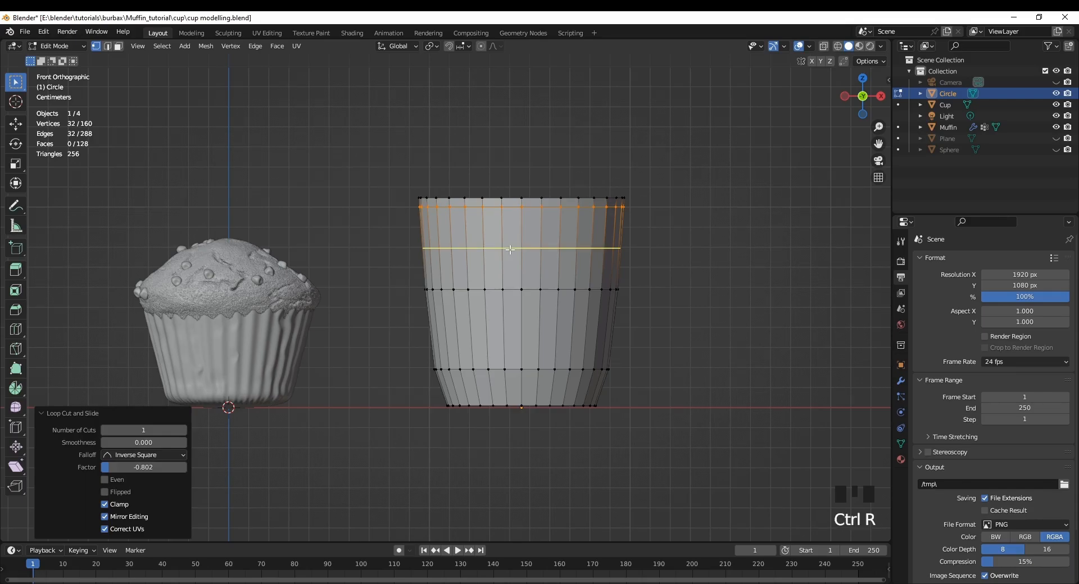
click(511, 247)
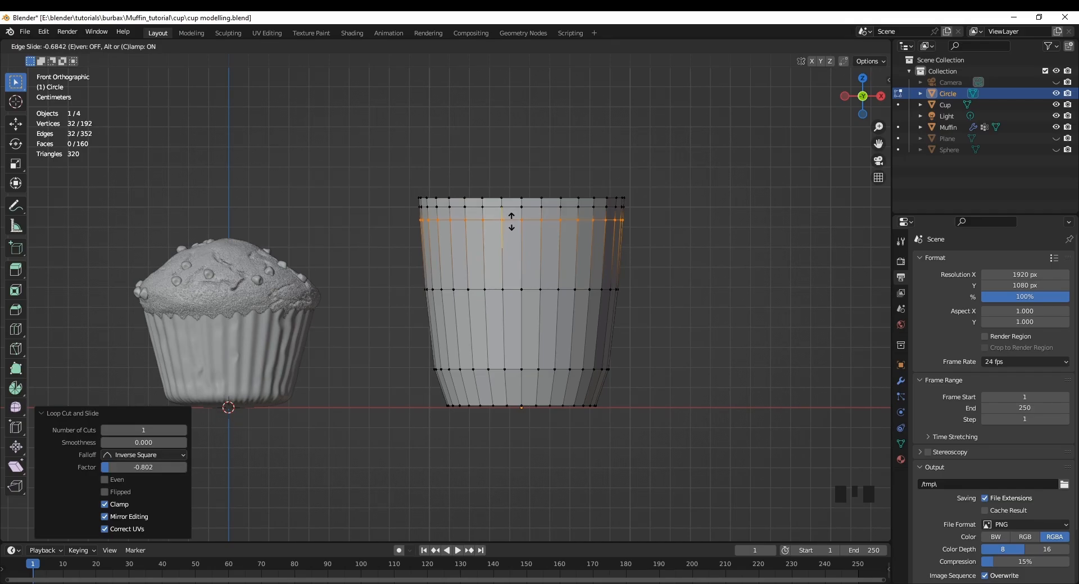
click(511, 222)
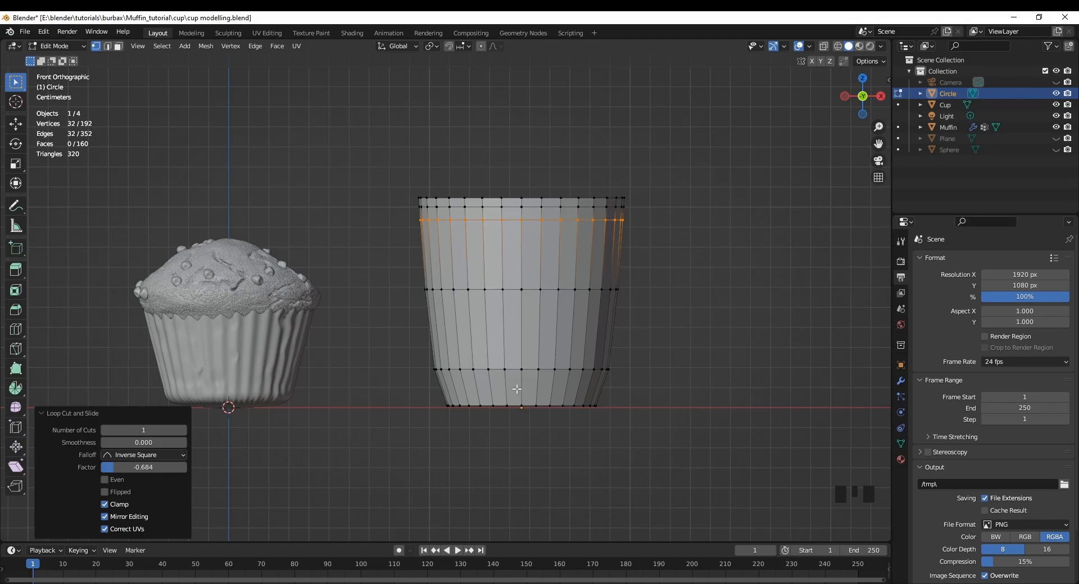
- Add a loop cut in the cup's lowest band and slide it upward by a factor of about -0.25
key(ctrl+r)
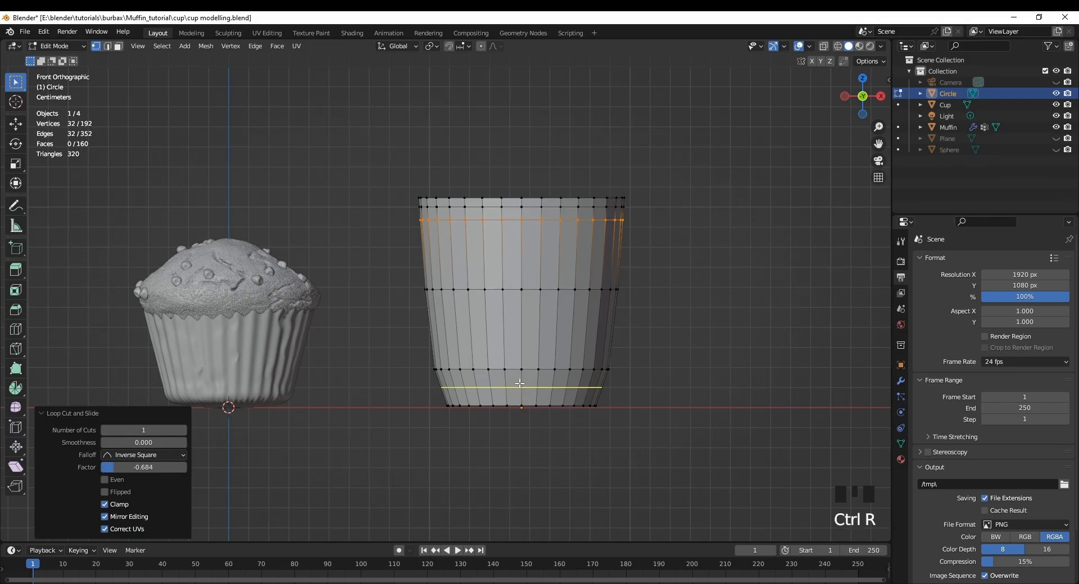
click(522, 380)
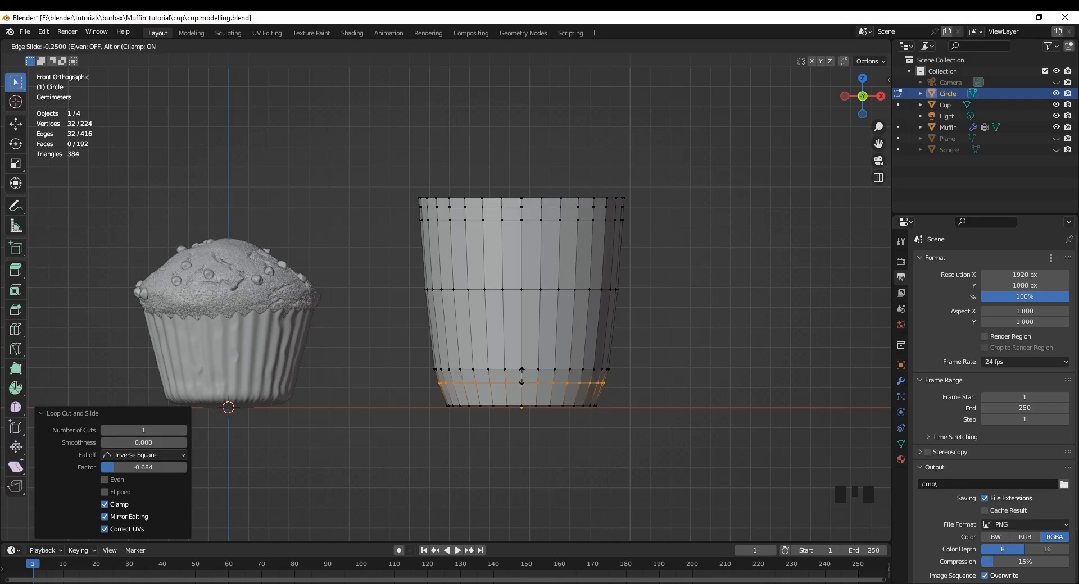
click(522, 376)
click(678, 377)
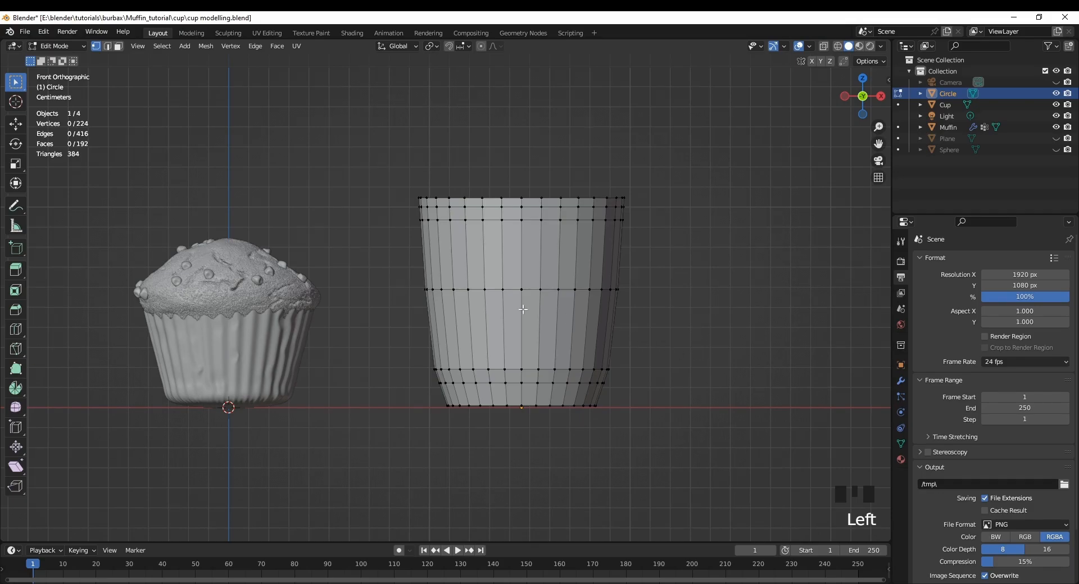
- In face selection mode, dissolve the two adjacent front faces between the upper loop cuts into one face
click(119, 46)
drag(514, 213, 533, 219)
right_click(532, 215)
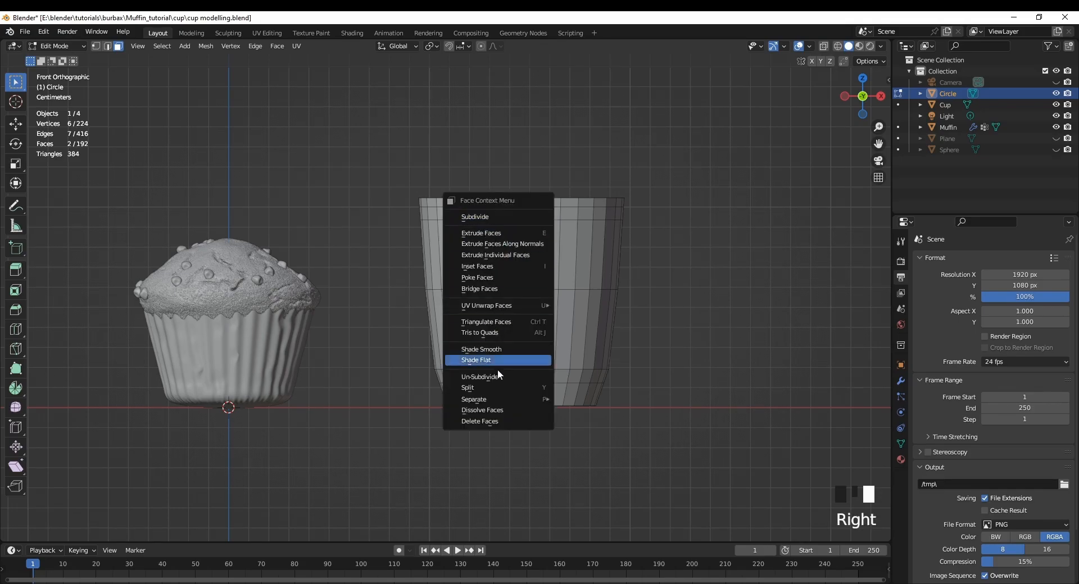
click(501, 412)
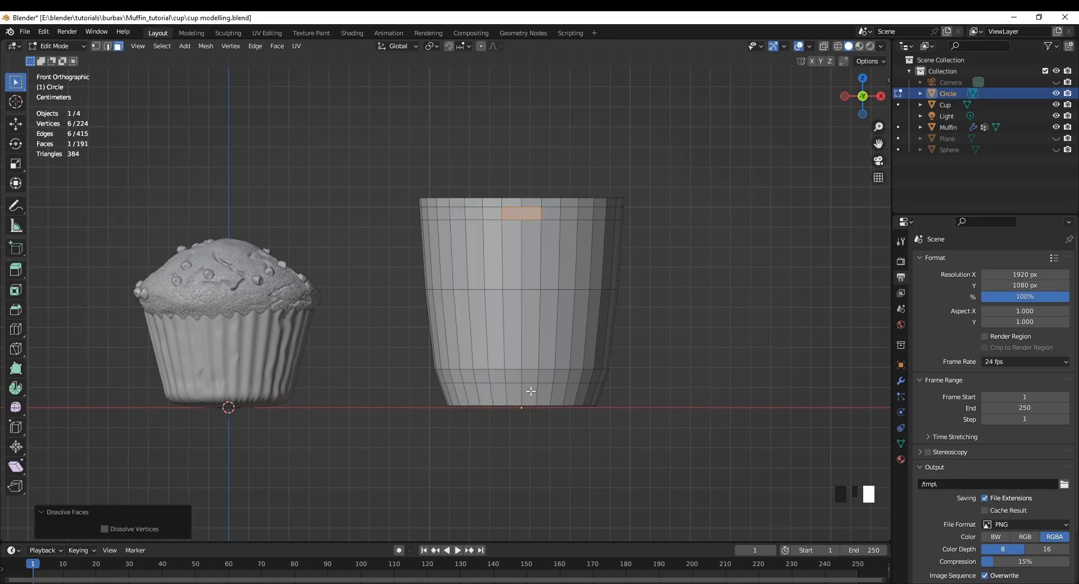
- Dissolve the two adjacent front faces in the narrow band near the cup's base into one face
click(514, 379)
shift+click(518, 377)
right_click(520, 371)
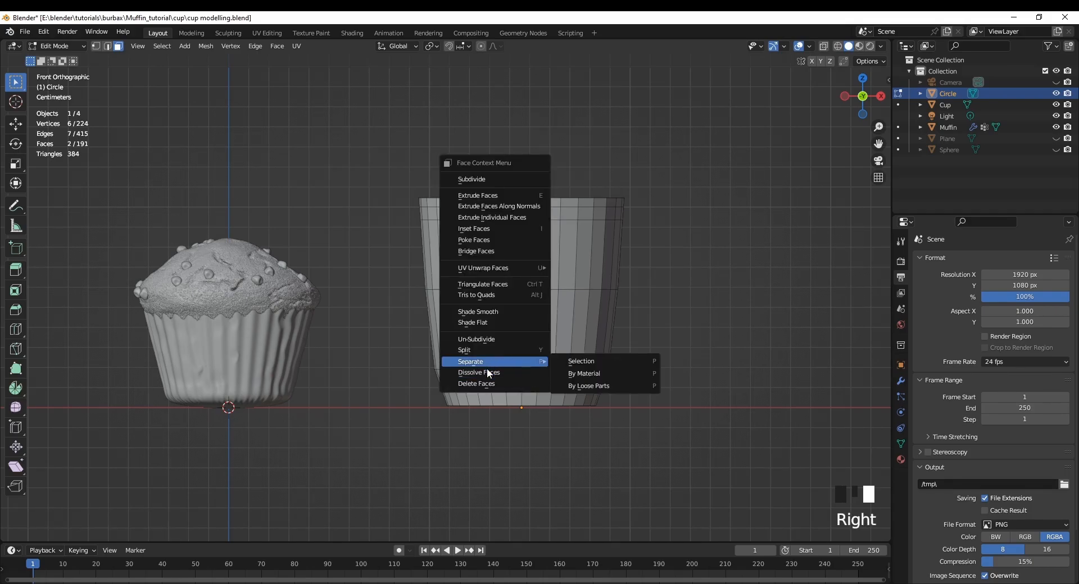
click(488, 373)
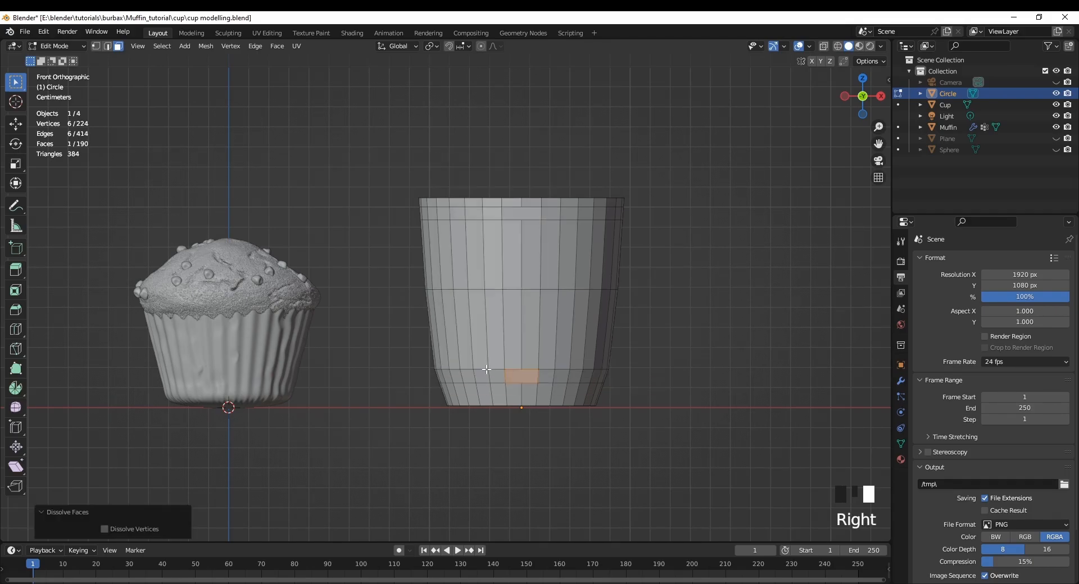
click(390, 344)
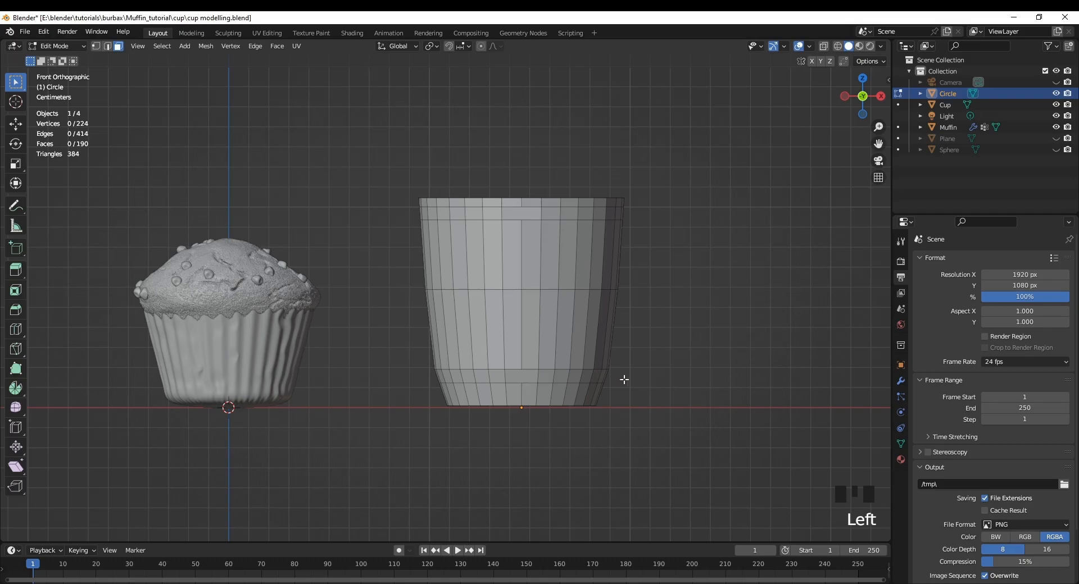
- Duplicate the upper and lower merged faces in place, separate the copies into their own object and return to Object Mode
click(522, 215)
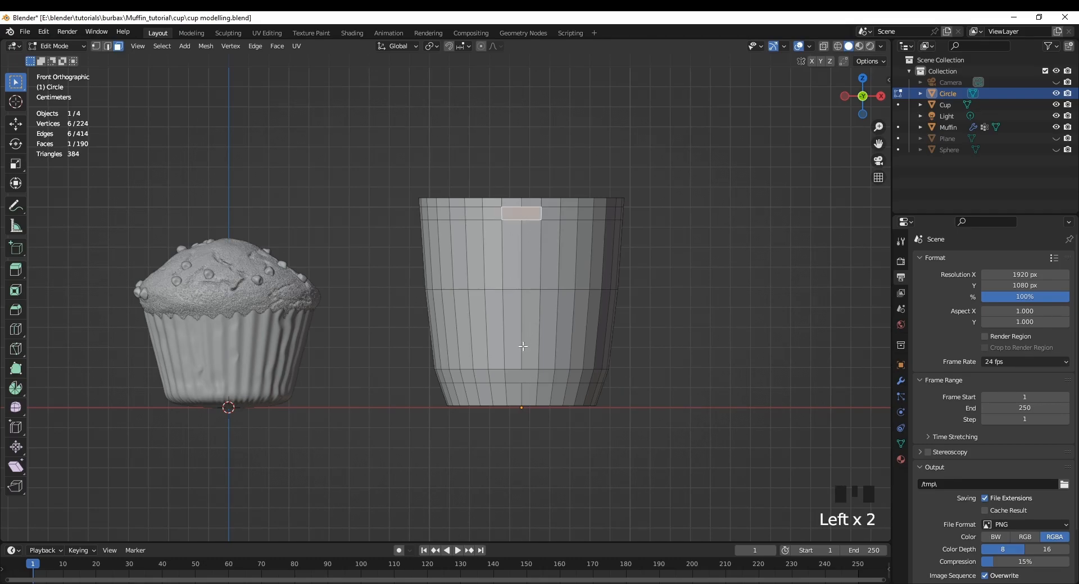
shift+click(529, 378)
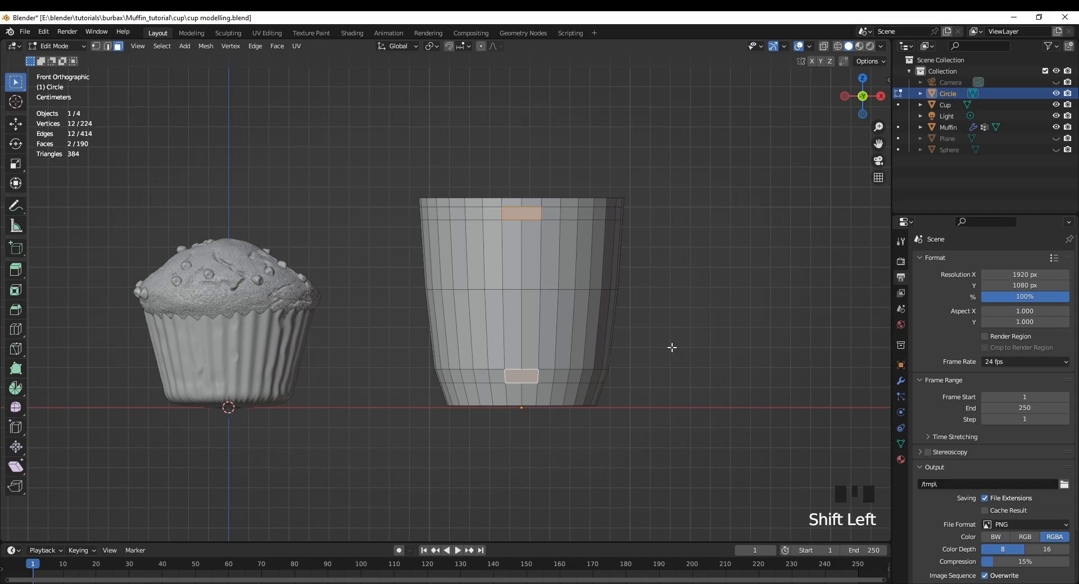
key(shift+d)
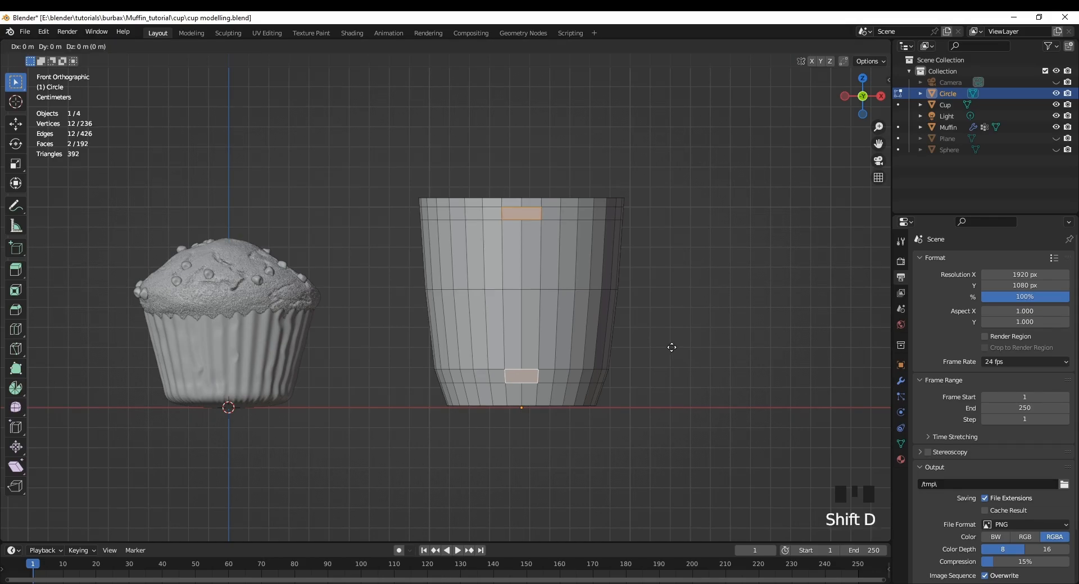
right_click(672, 347)
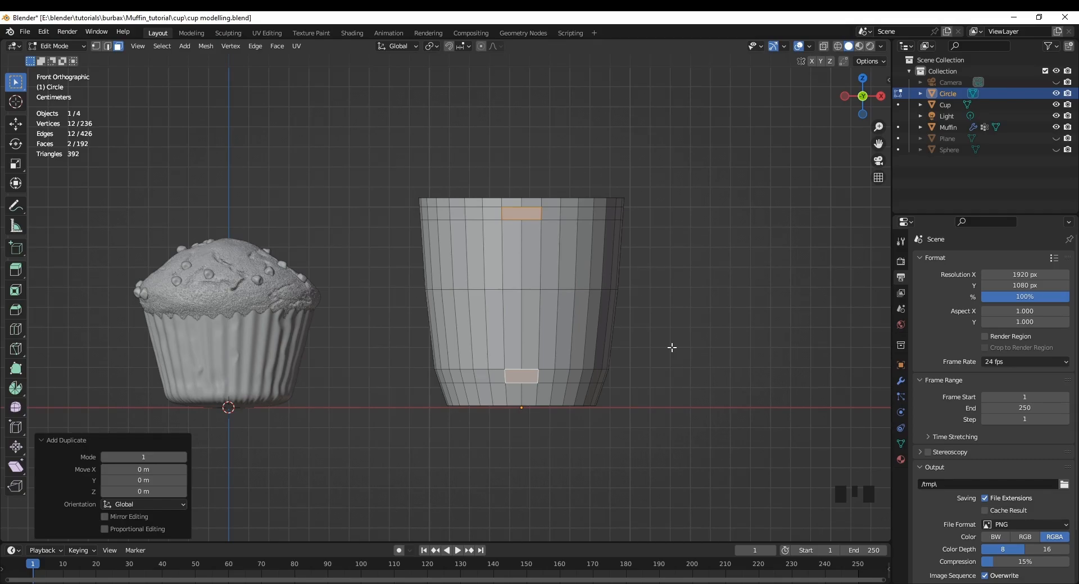
middle_drag(457, 455, 506, 469)
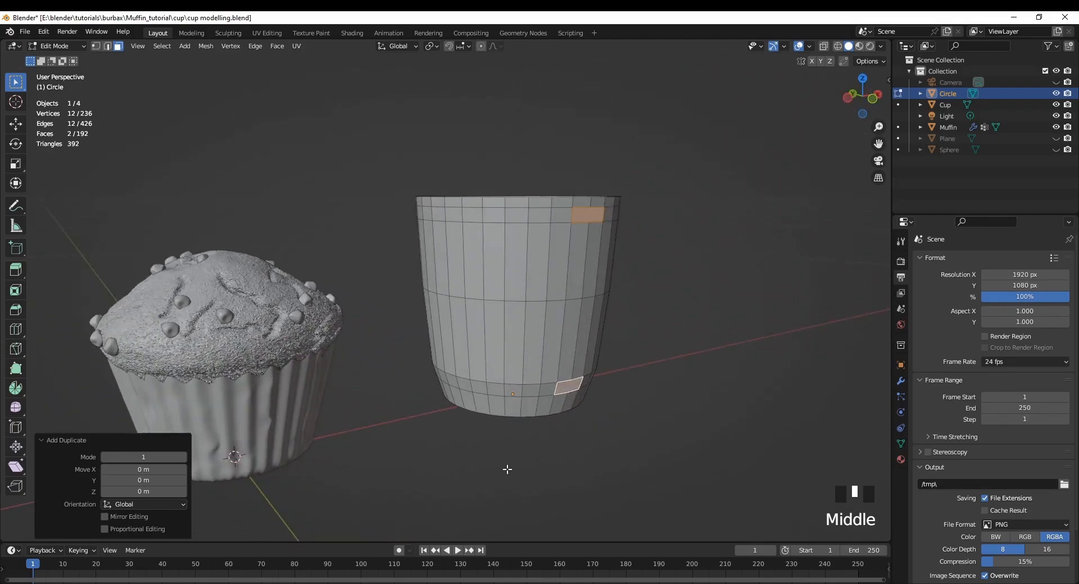
key(p)
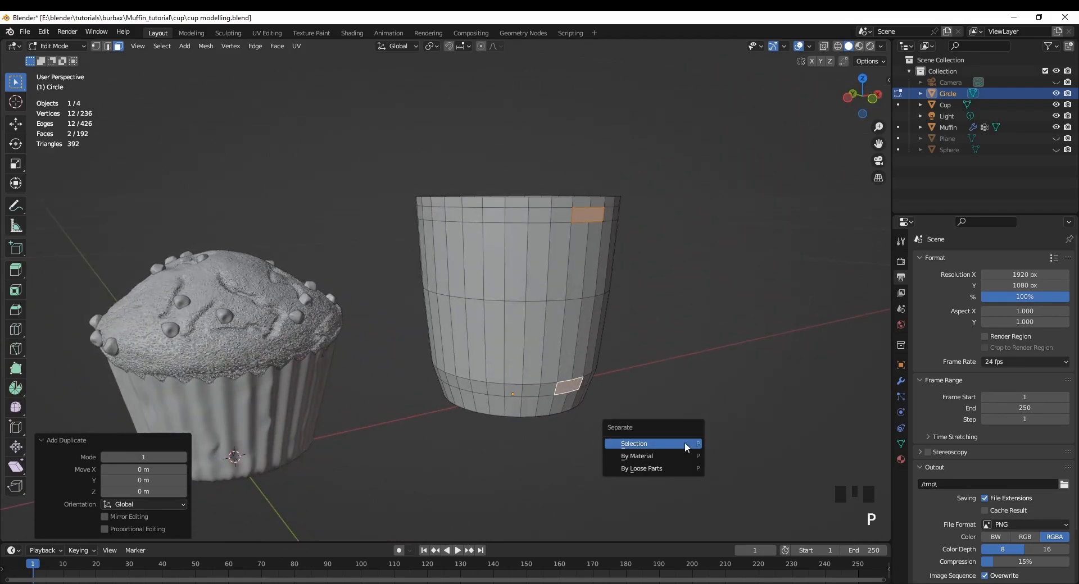
click(634, 444)
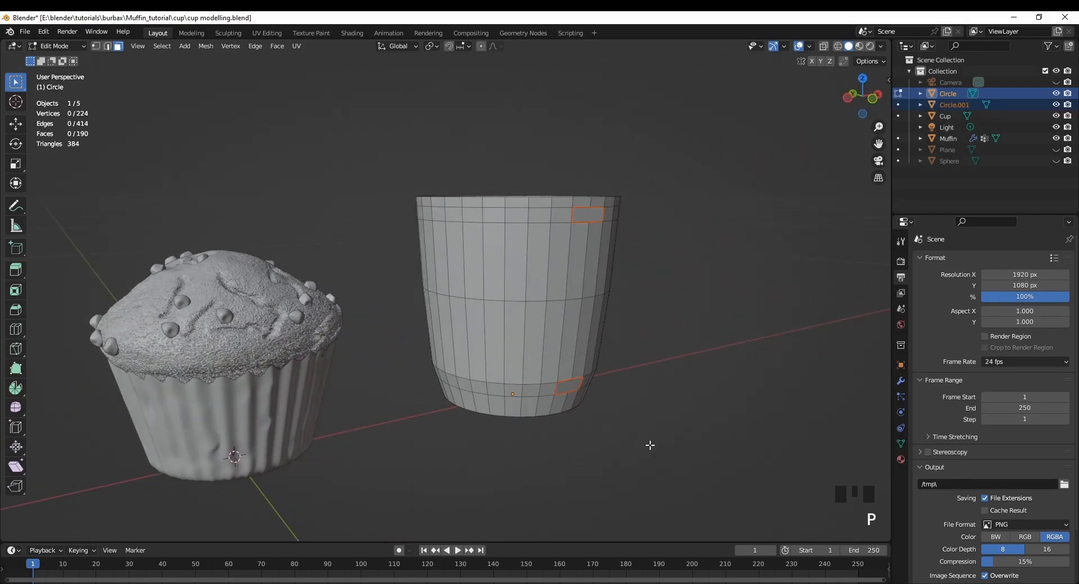
key(Tab)
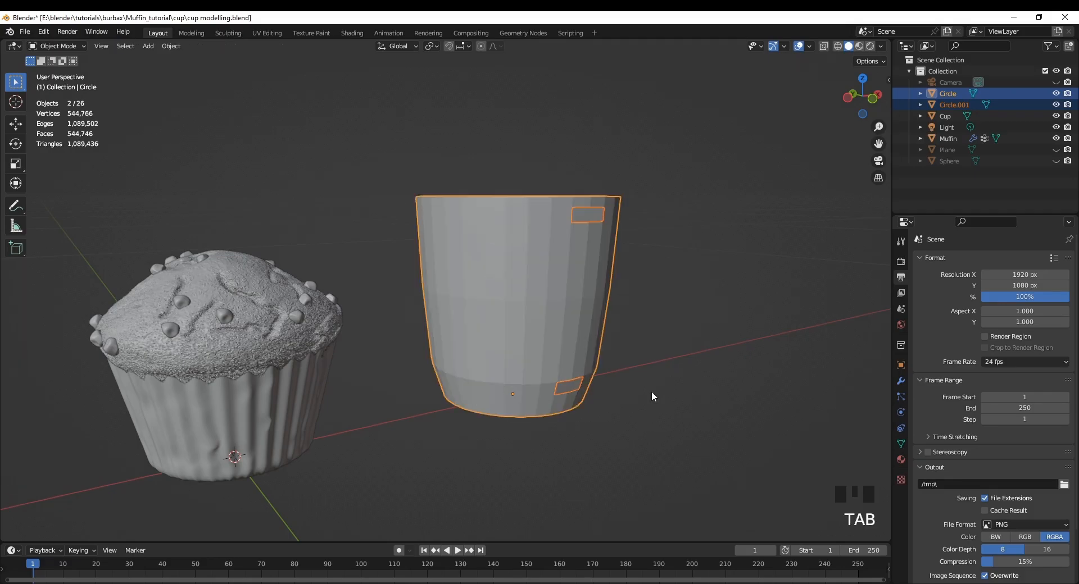
- Select only the separated face object, enter Edit Mode on it and select both of its faces
click(681, 379)
click(562, 325)
click(619, 399)
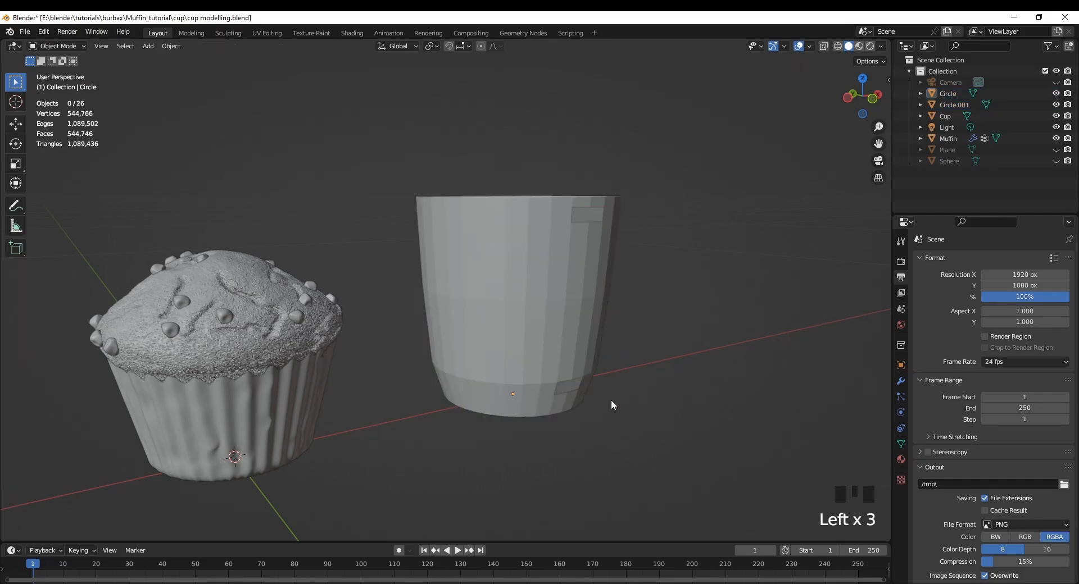
click(588, 217)
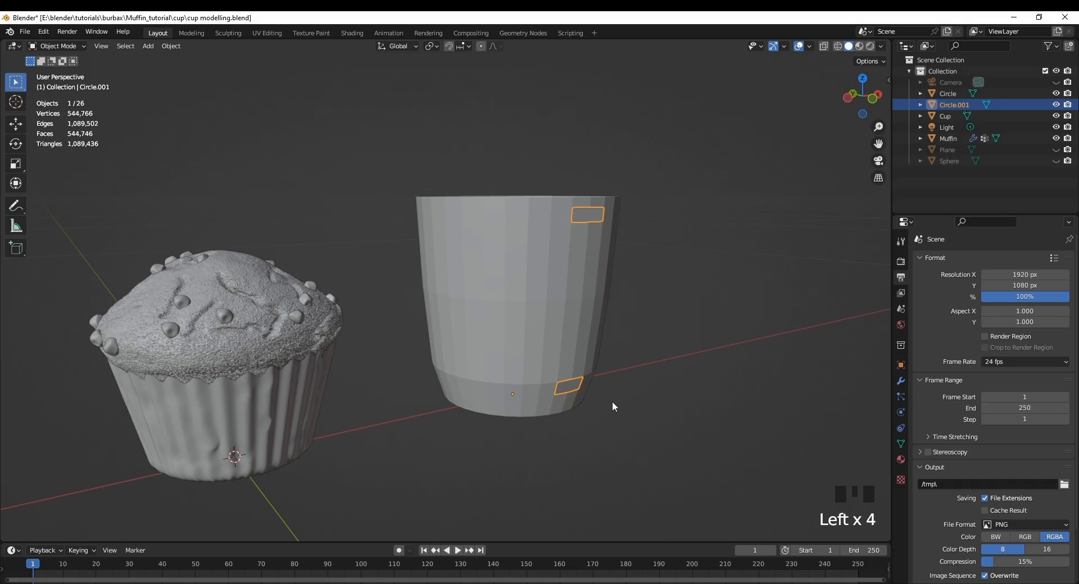
key(Tab)
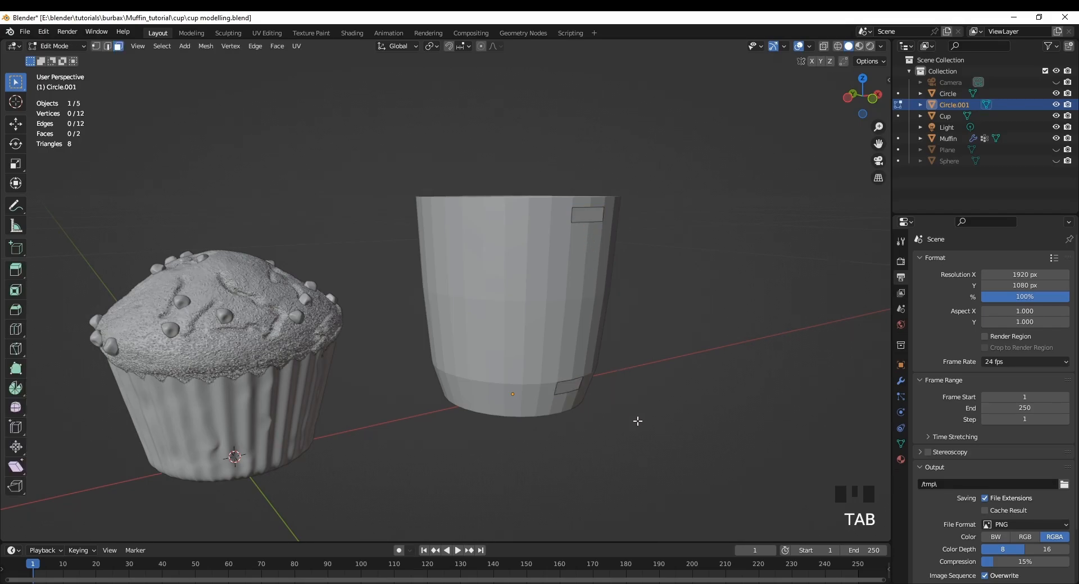
key(a)
middle_drag(624, 416, 663, 434)
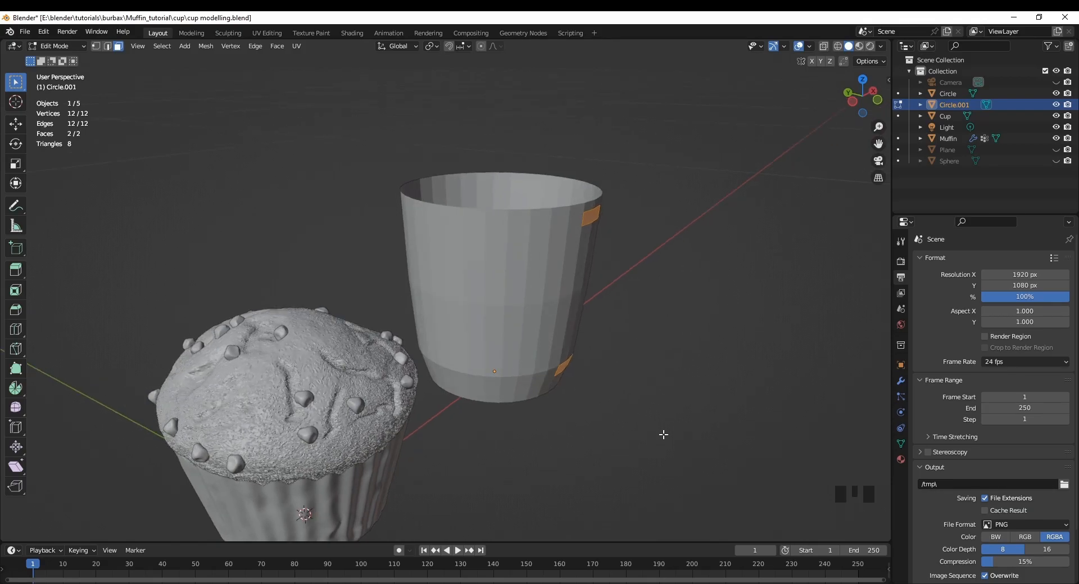
- Extrude both separated faces outward along the global Y axis by about -0.0106 m, then deselect them and return to Object Mode
key(e)
key(y)
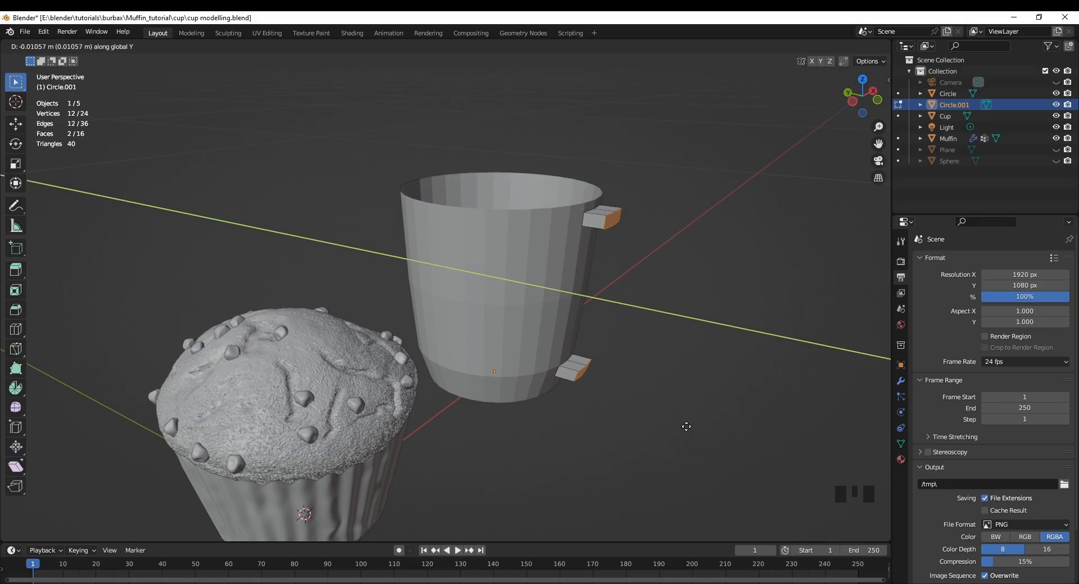
click(687, 426)
middle_drag(685, 428, 499, 413)
middle_drag(578, 433, 585, 438)
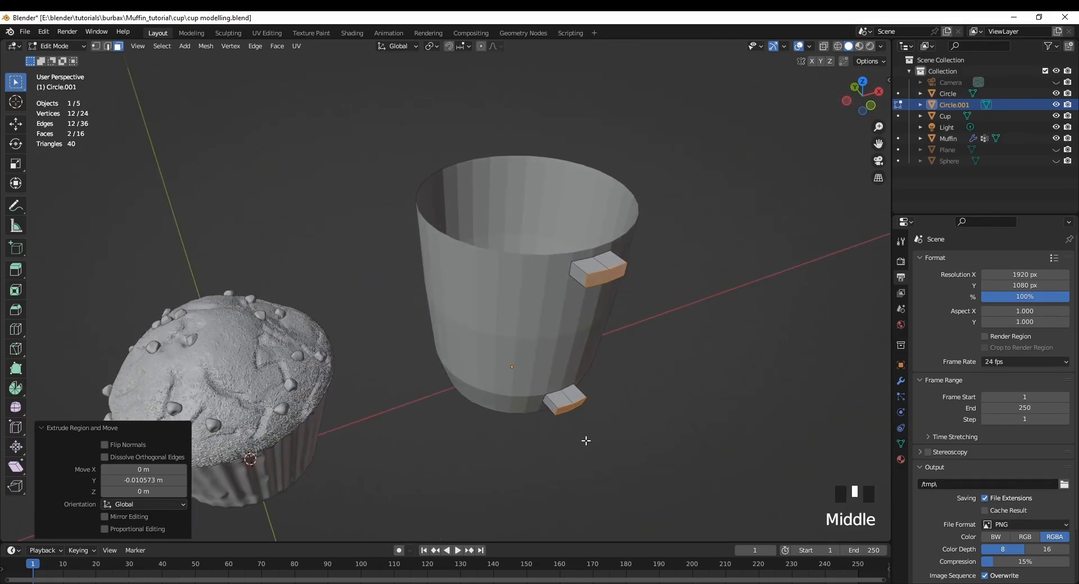
click(639, 434)
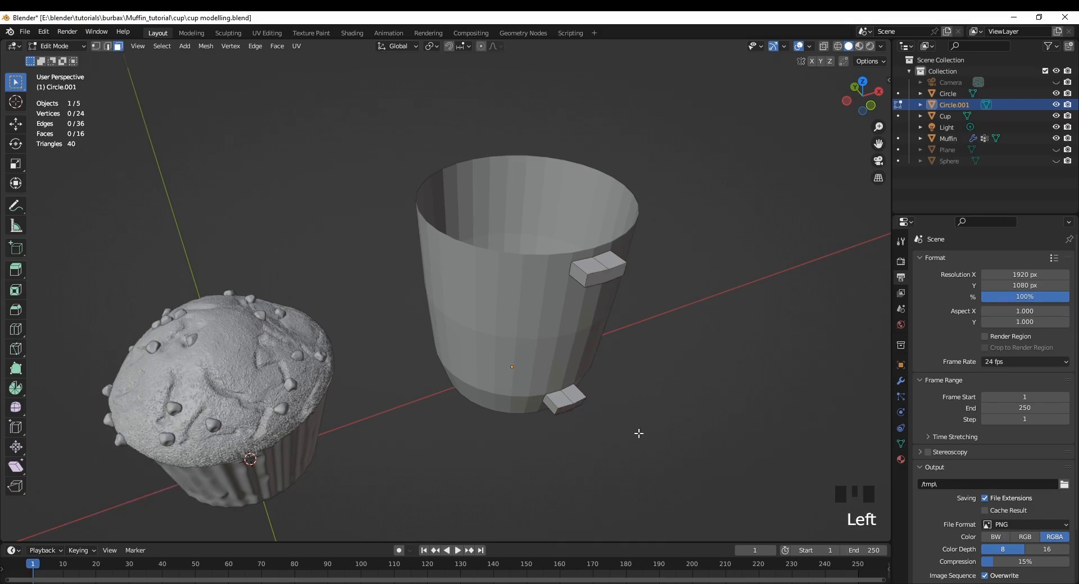
key(Tab)
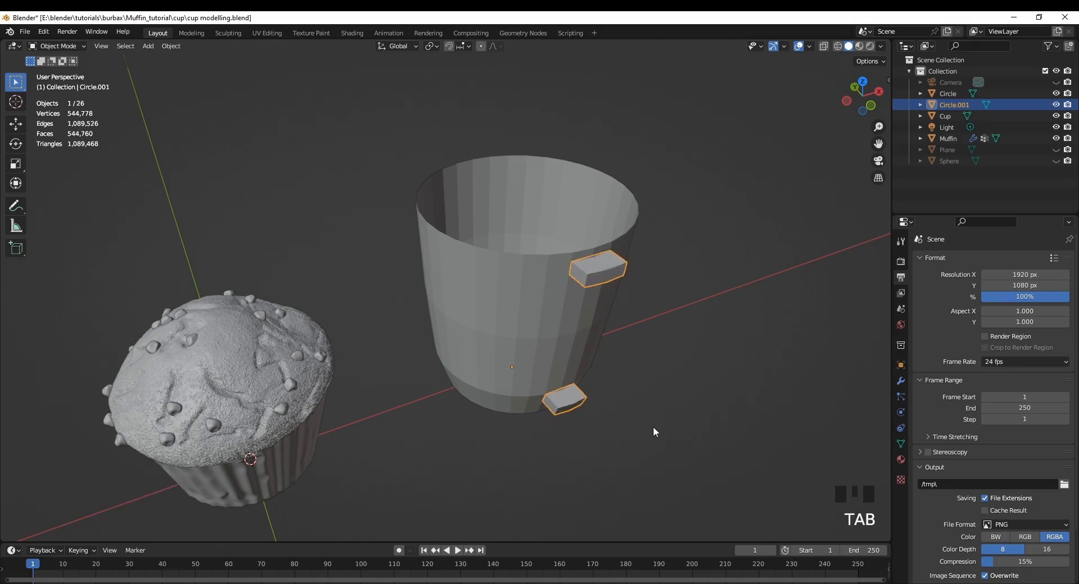
- Enter Edit Mode on the cup body, select the open bottom edge loop in edge selection mode and fill it with a face
click(652, 427)
click(530, 342)
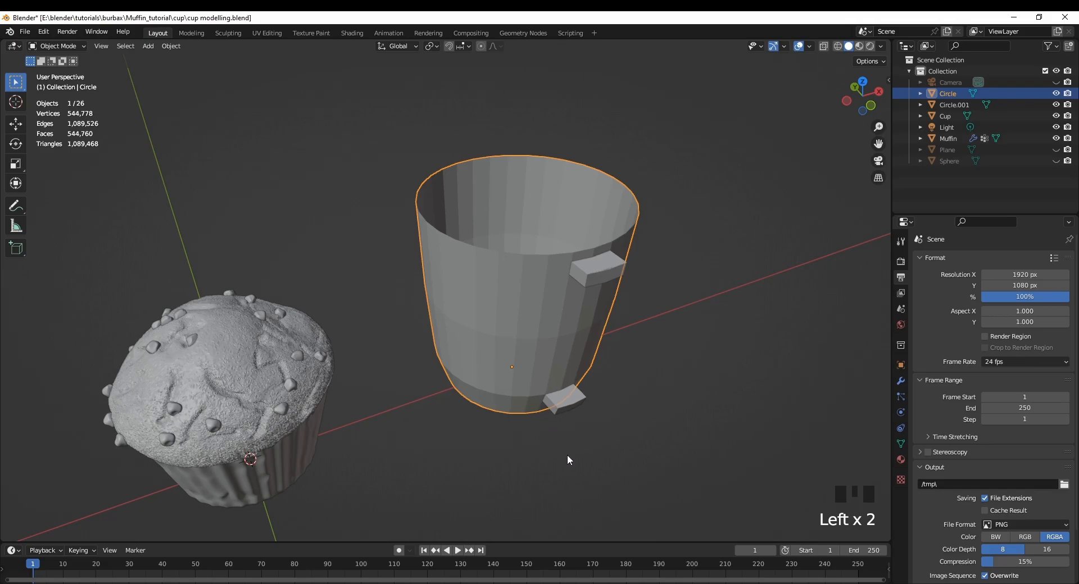
key(Tab)
middle_drag(567, 459, 535, 365)
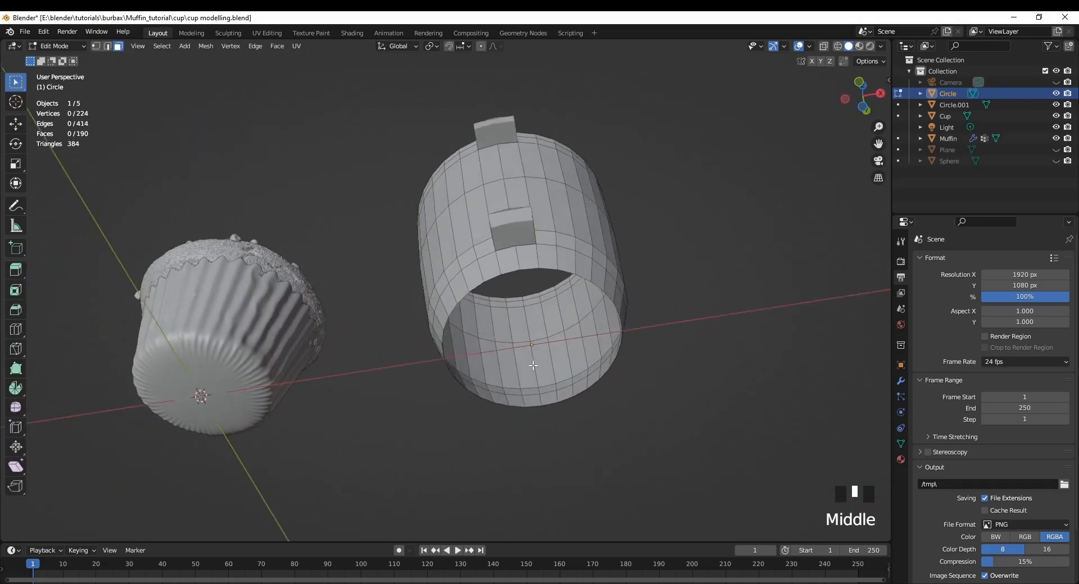
scroll(587, 298, up, 1)
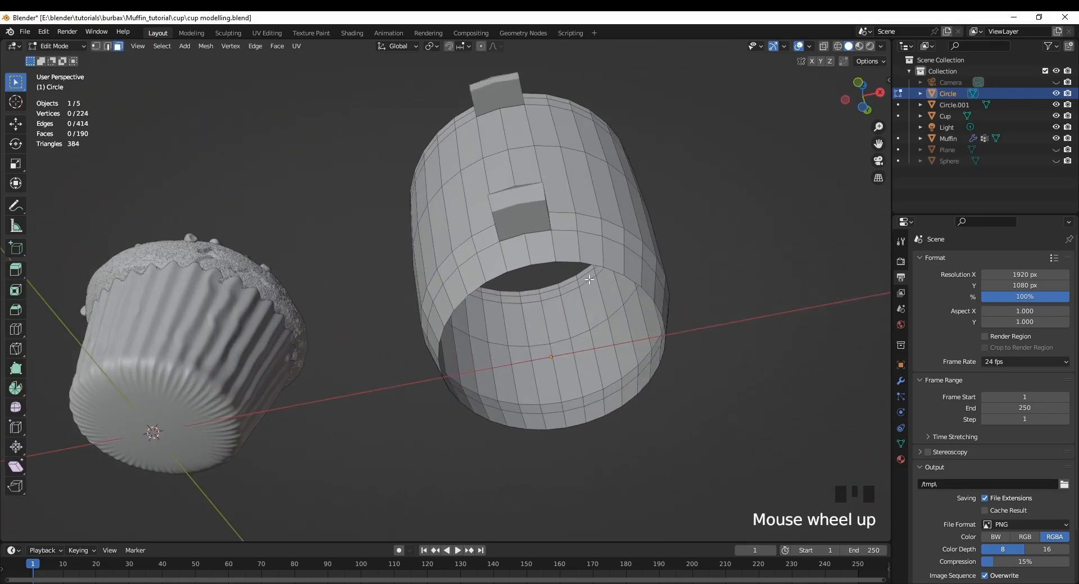
key(alt)
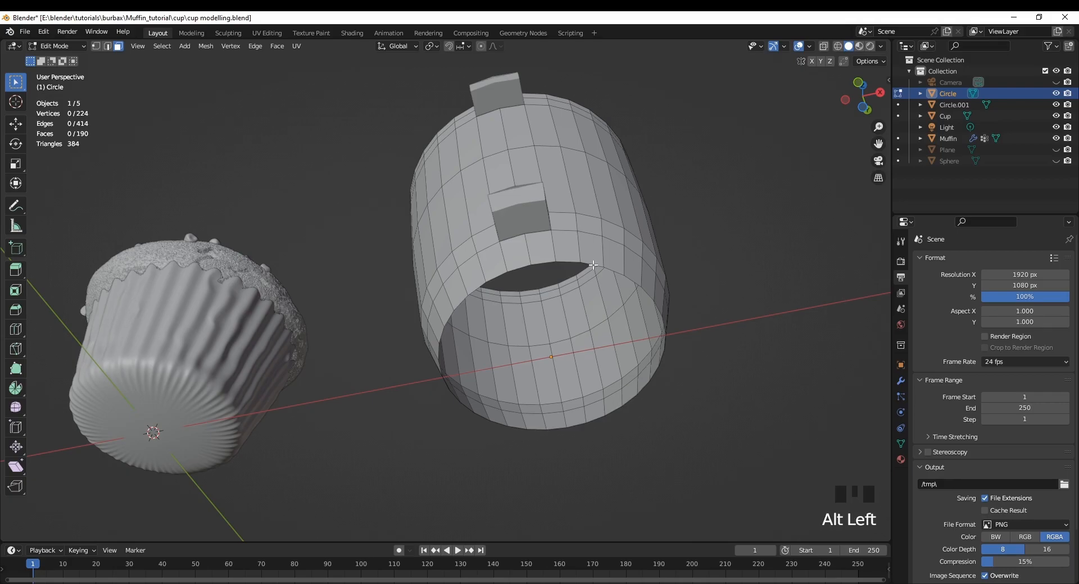
key(alt)
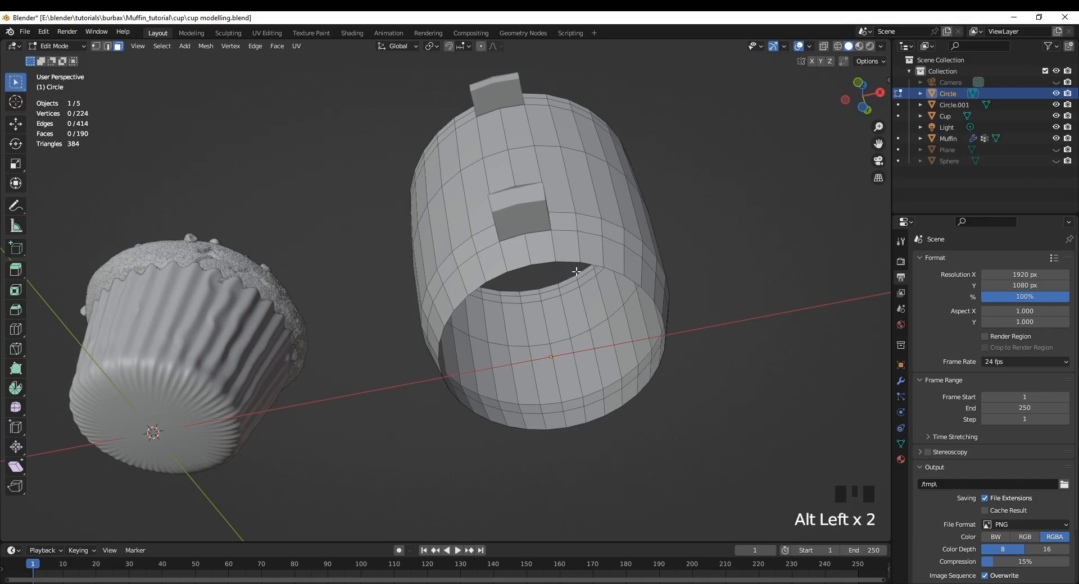
click(107, 46)
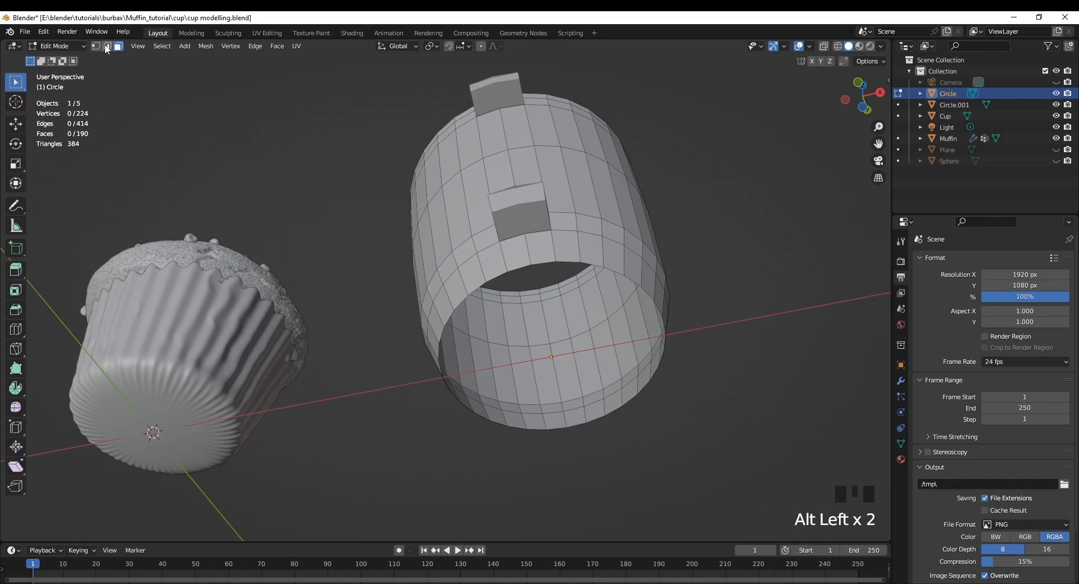
alt+click(595, 264)
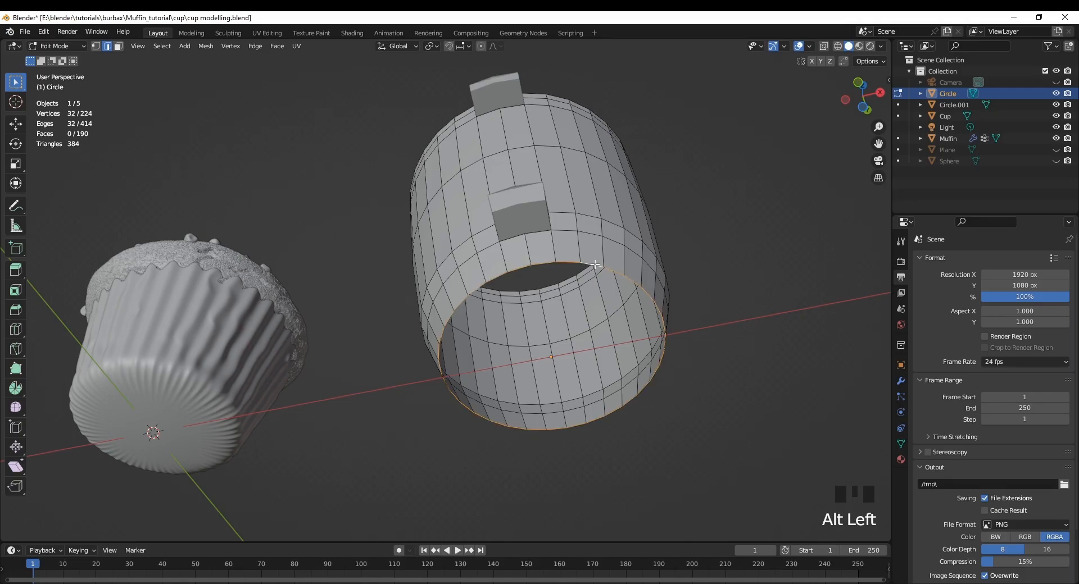
middle_drag(738, 409, 711, 464)
key(f)
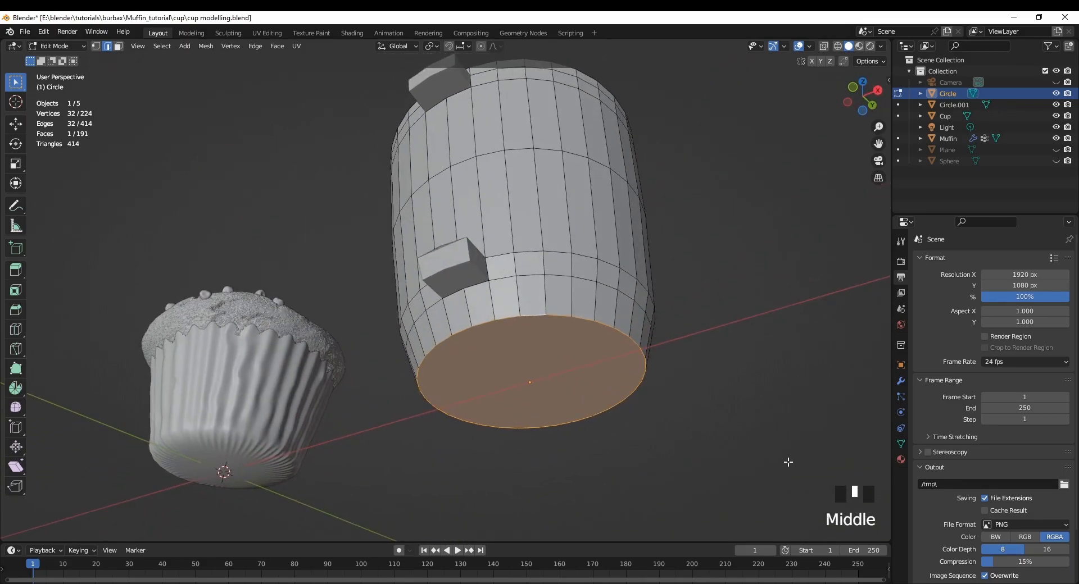
- Bevel the cup's bottom edge loop with a width of about 0.112 m and 8 segments, then return to Object Mode
key(ctrl+b)
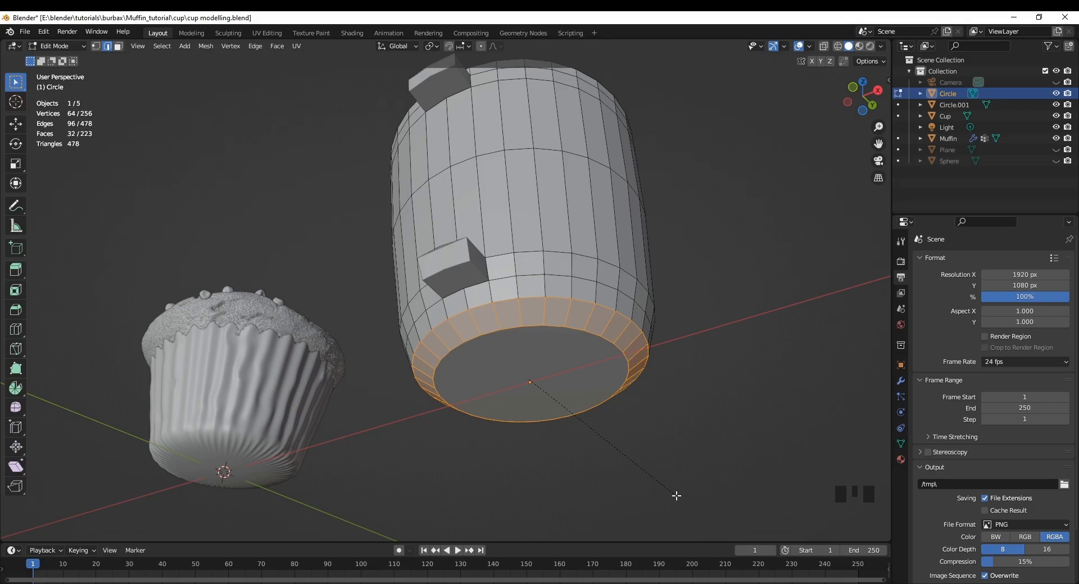
scroll(676, 495, up, 1)
scroll(676, 496, up, 2)
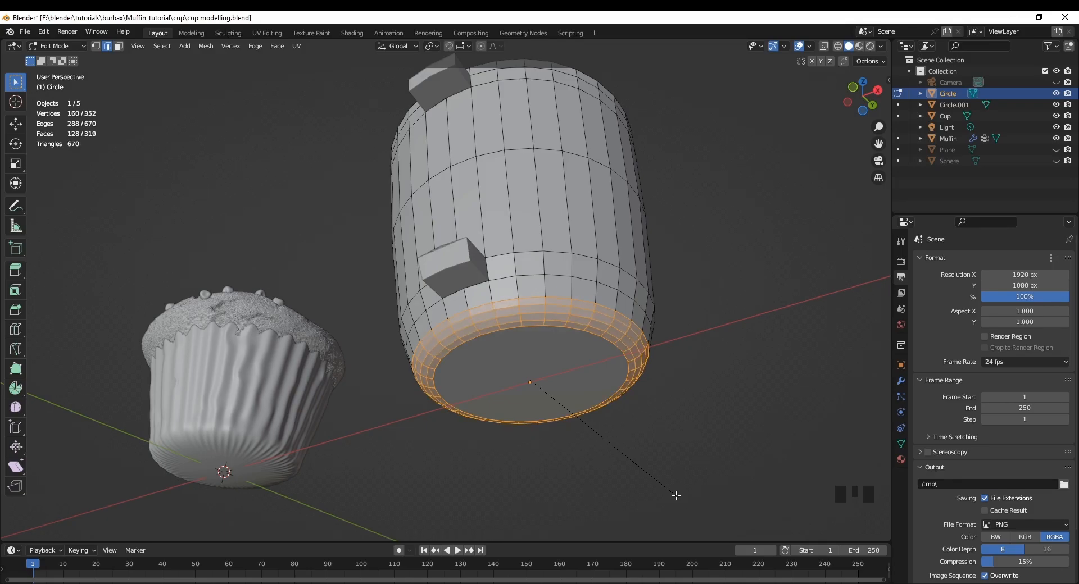
scroll(676, 496, up, 2)
scroll(680, 497, up, 2)
click(680, 497)
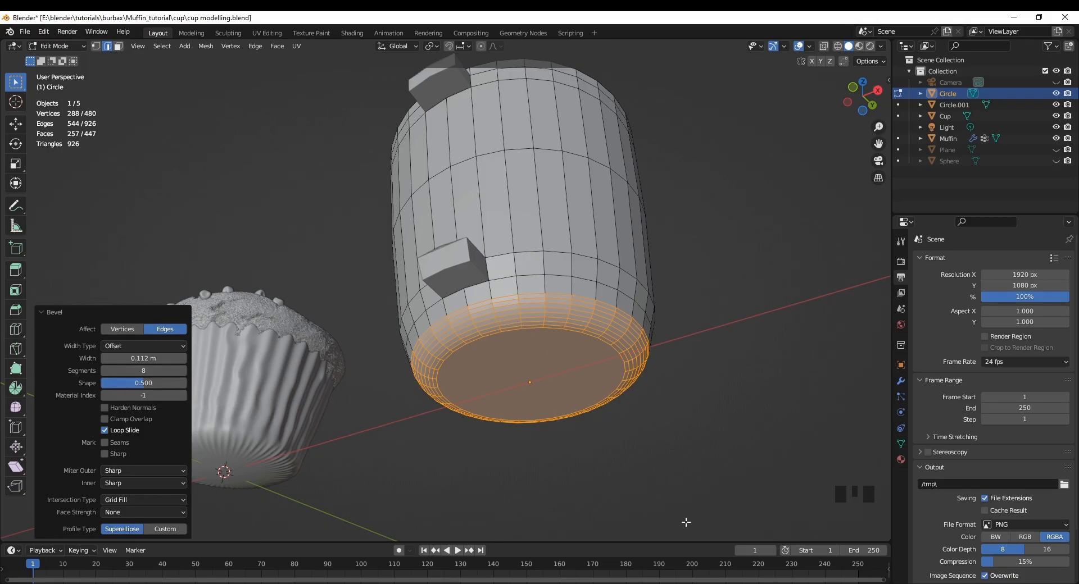
click(675, 506)
middle_drag(672, 452, 754, 74)
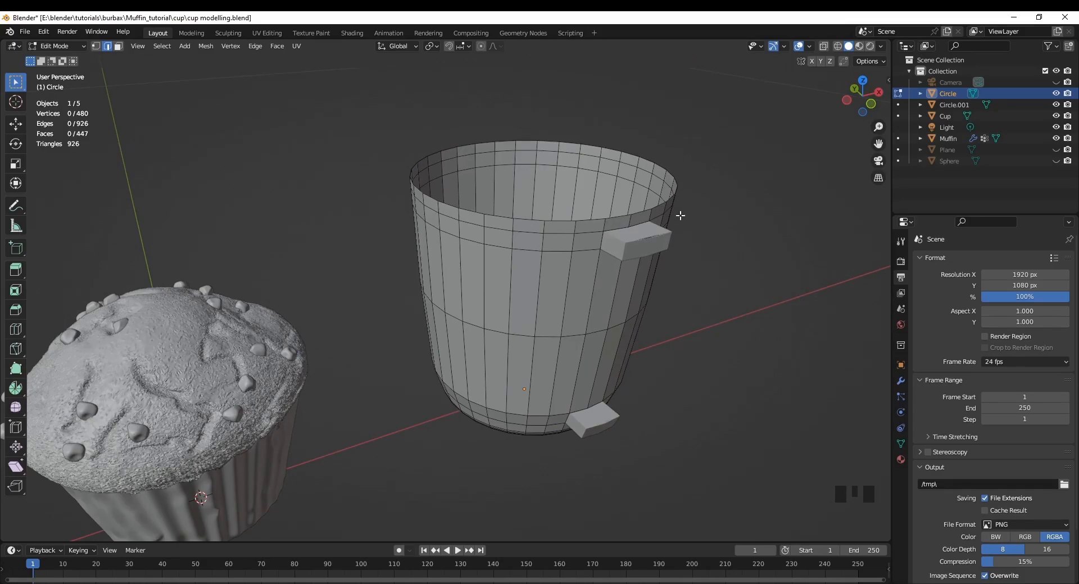
key(Tab)
middle_drag(629, 471, 634, 460)
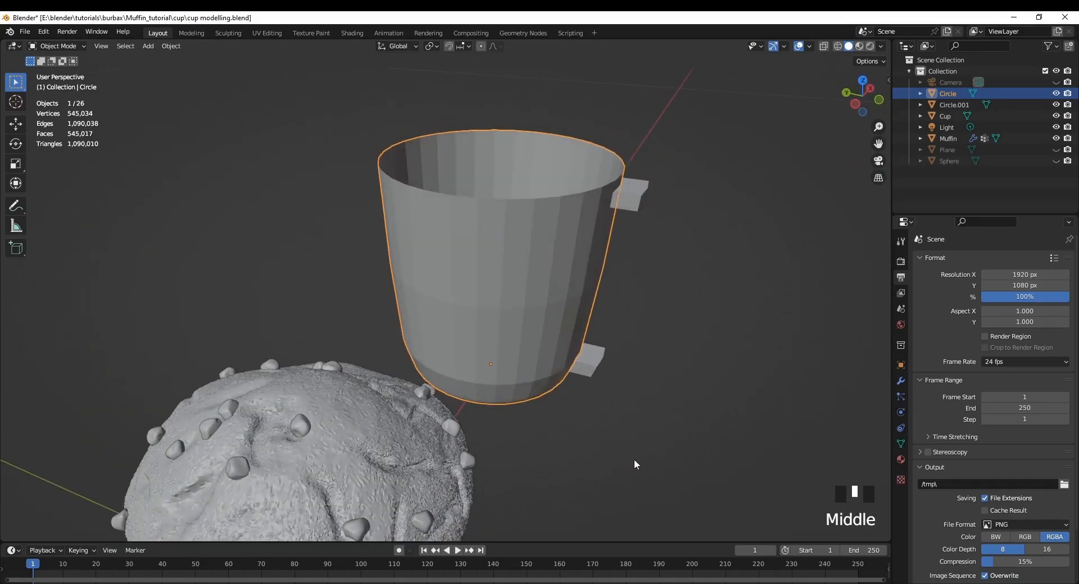
- Hide the Muffin and Cup objects in the viewport so that only the new cup body and its handle pieces remain displayed
click(901, 382)
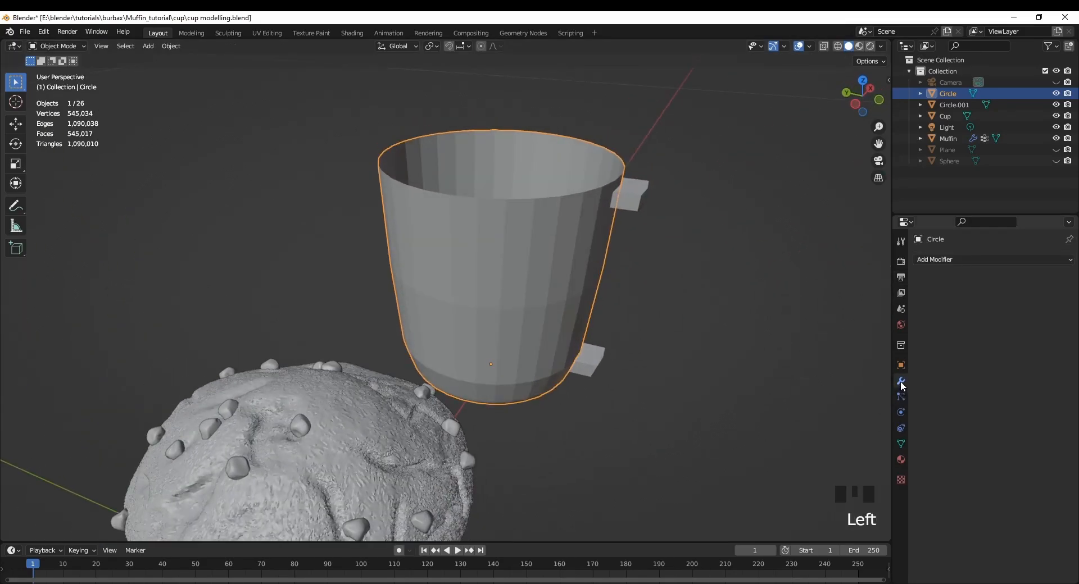
middle_drag(653, 418, 562, 420)
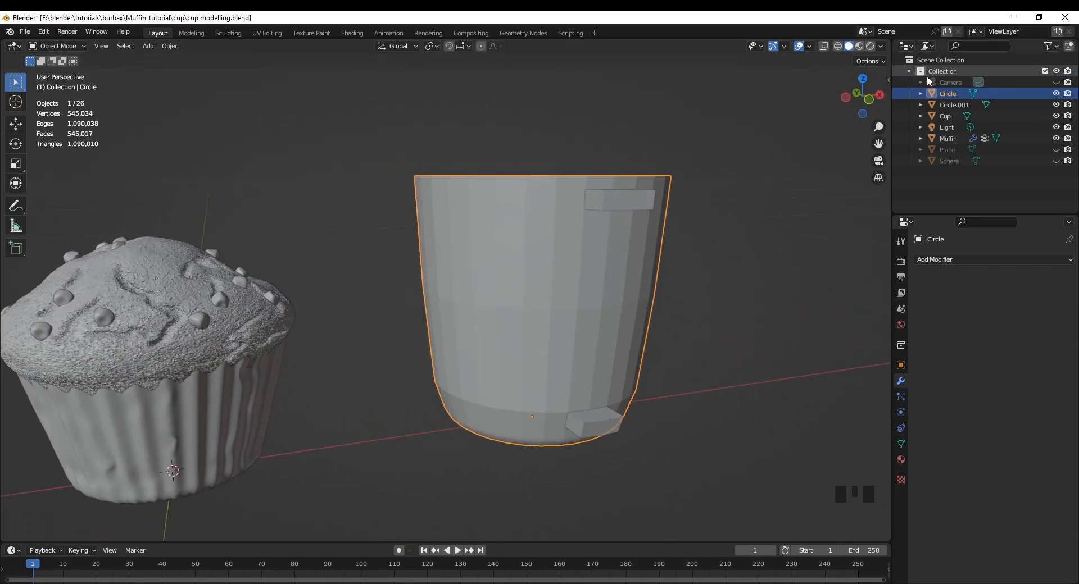
click(1057, 117)
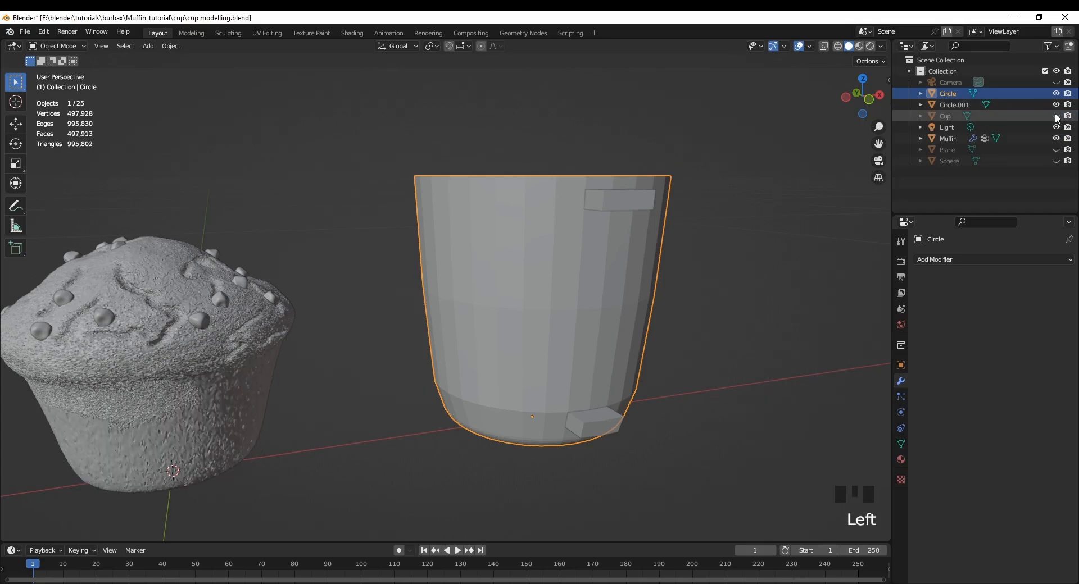
click(1057, 117)
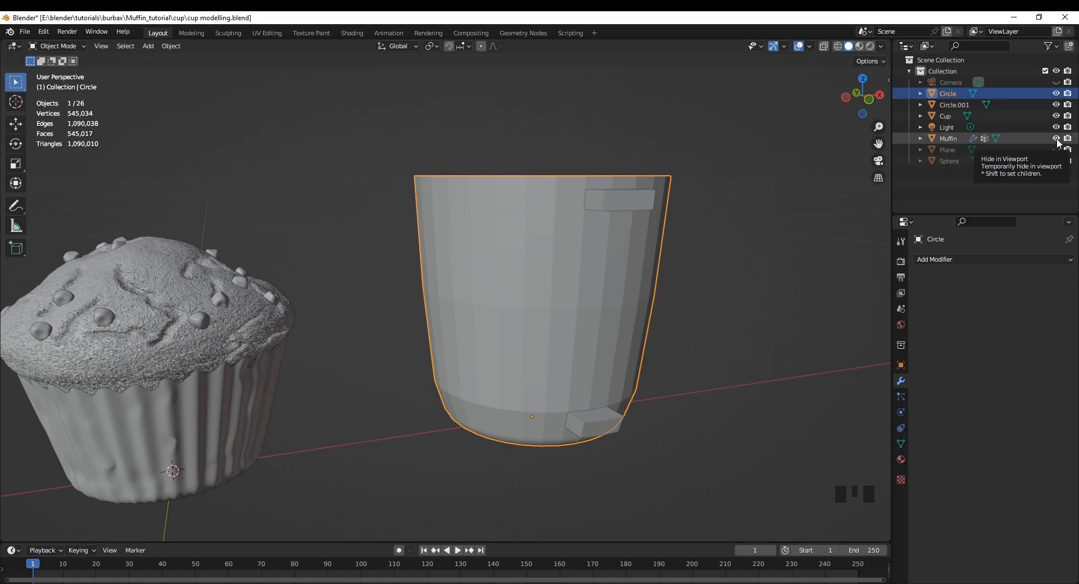
click(1057, 139)
click(1056, 116)
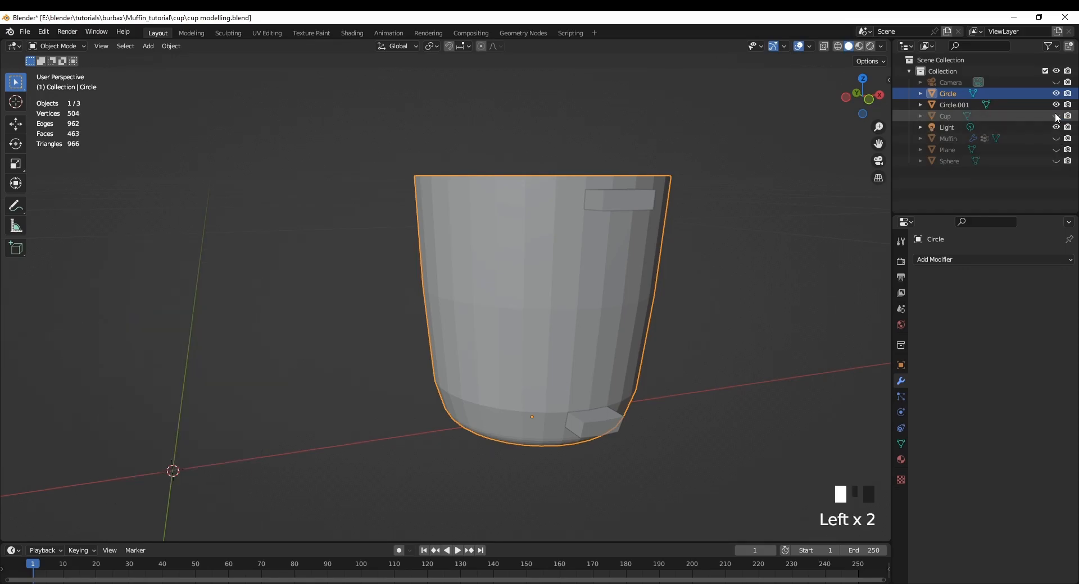
scroll(297, 318, down, 2)
middle_drag(297, 319, 459, 408)
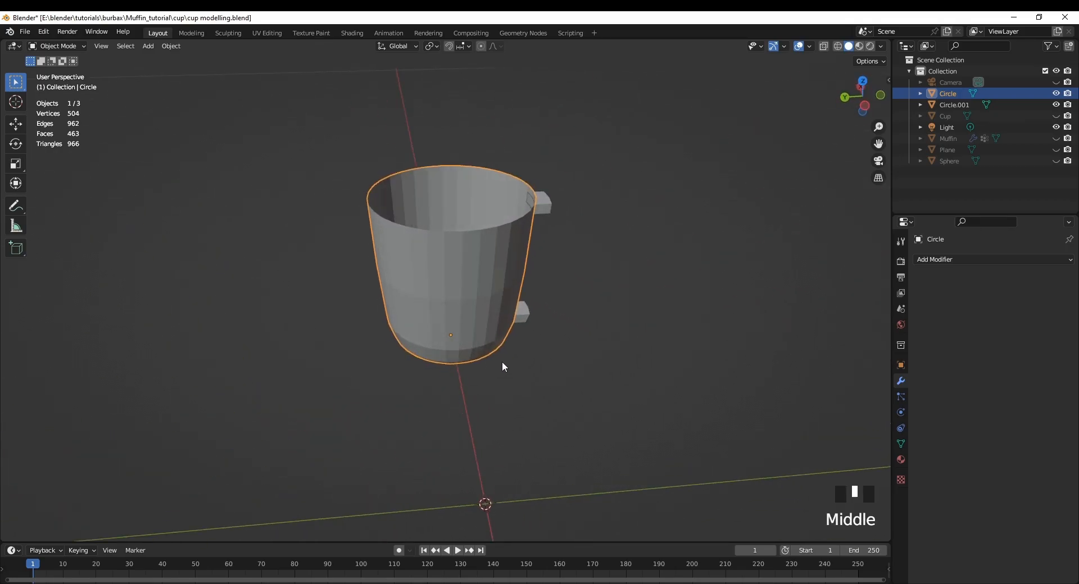
- Add a Solidify modifier to the cup body and set its thickness to 0.05 m
click(901, 382)
click(949, 258)
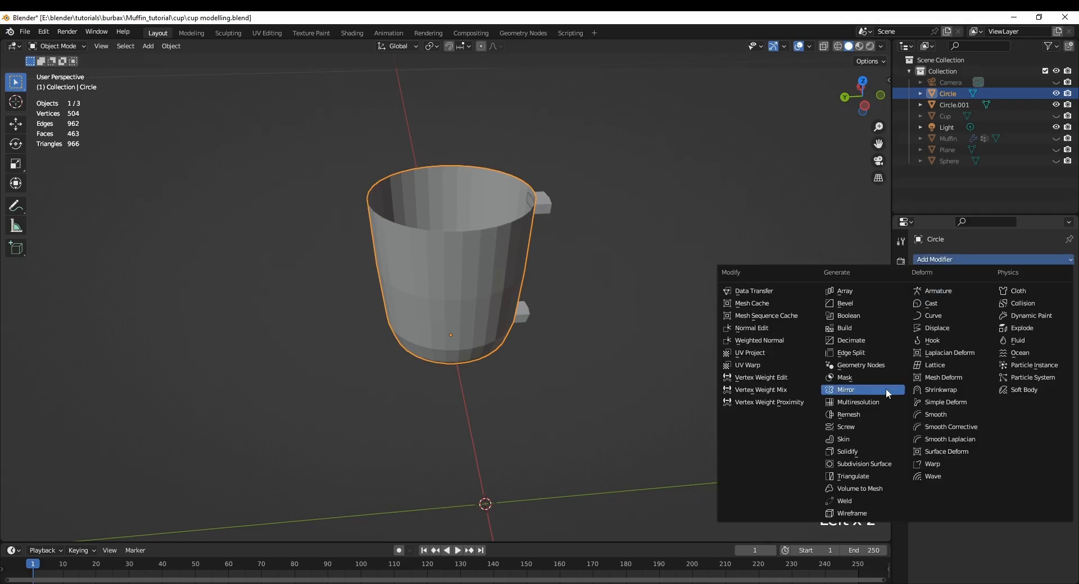
click(849, 451)
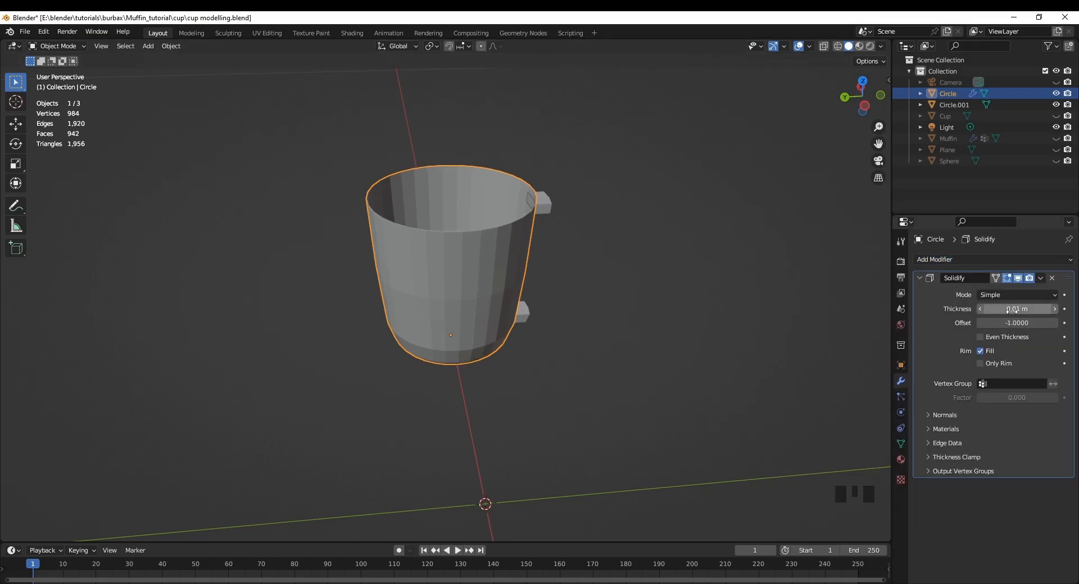
click(1055, 310)
click(1055, 309)
click(1056, 310)
click(1056, 309)
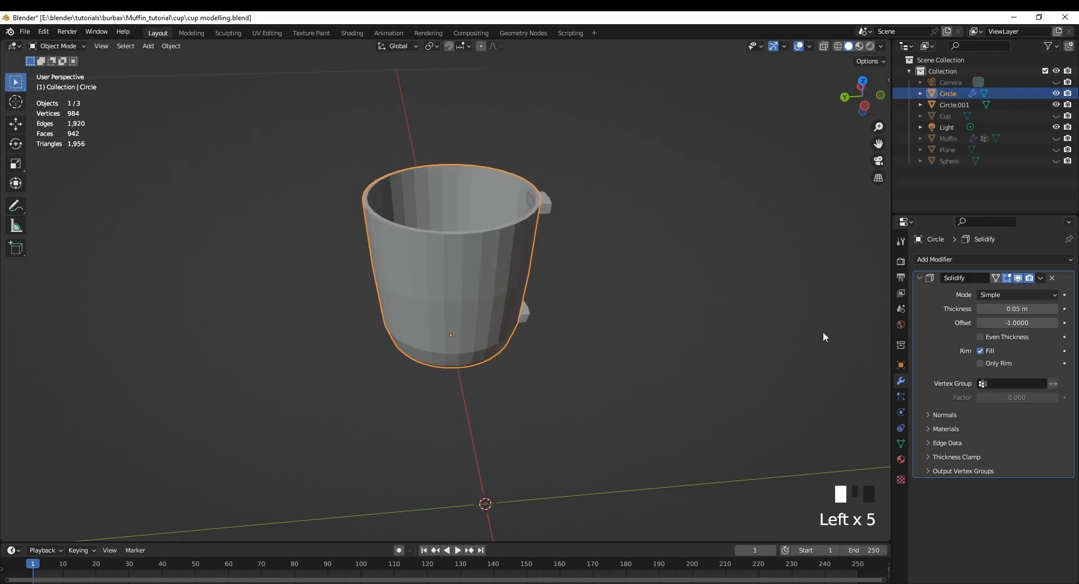
- Increase the cup wall's Solidify thickness to 0.1 m
shift+middle_drag(614, 278, 541, 396)
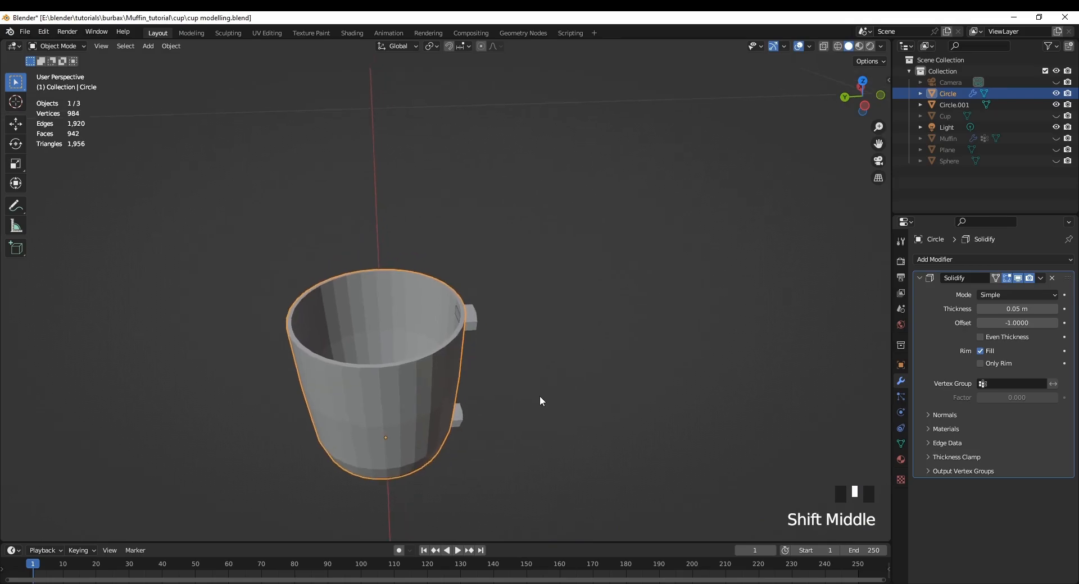
scroll(523, 385, up, 6)
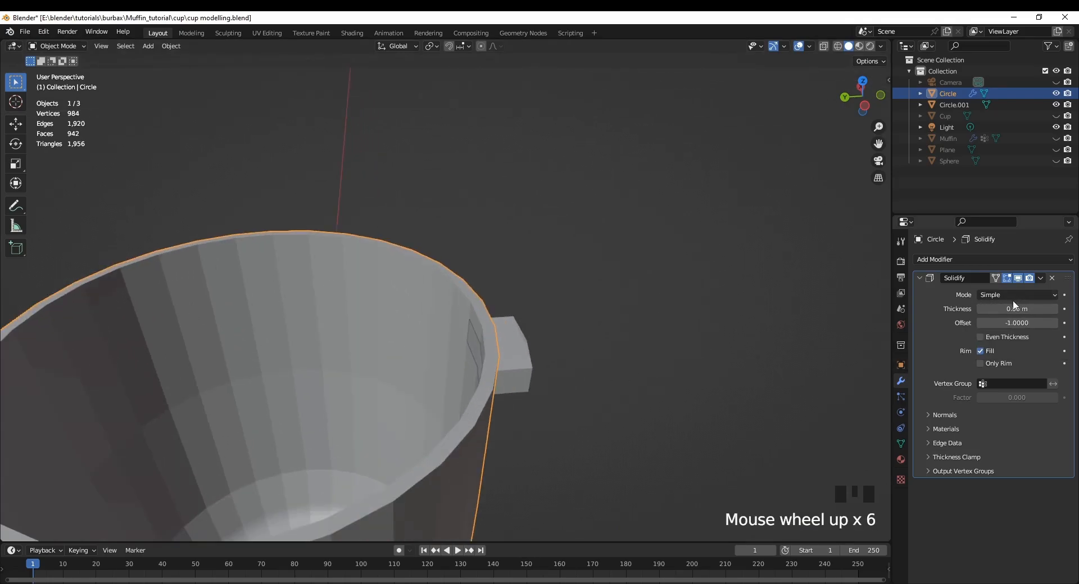
click(1057, 311)
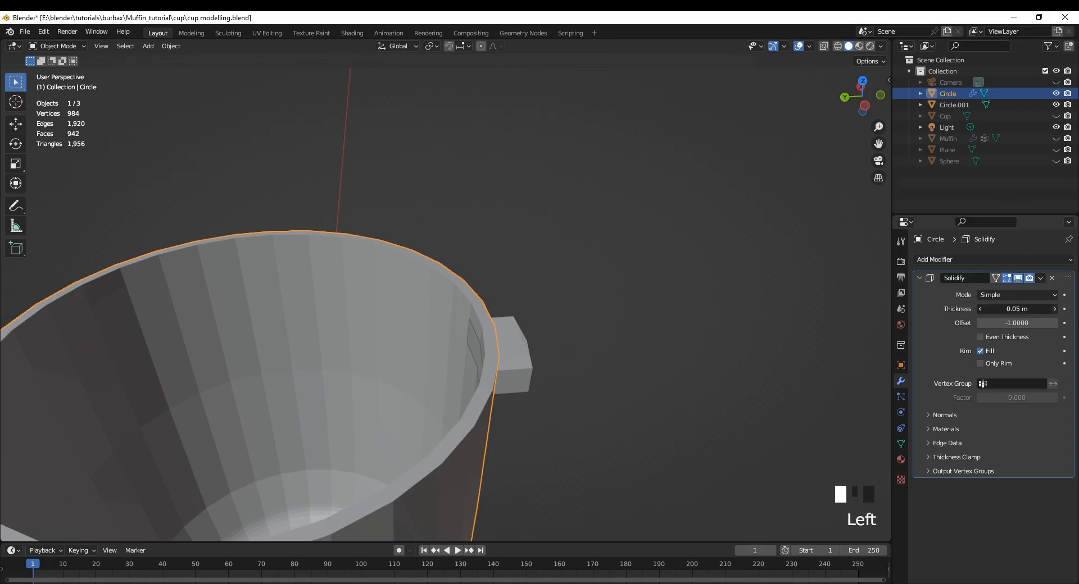
click(1054, 309)
click(1054, 309)
click(1054, 309)
click(1054, 309)
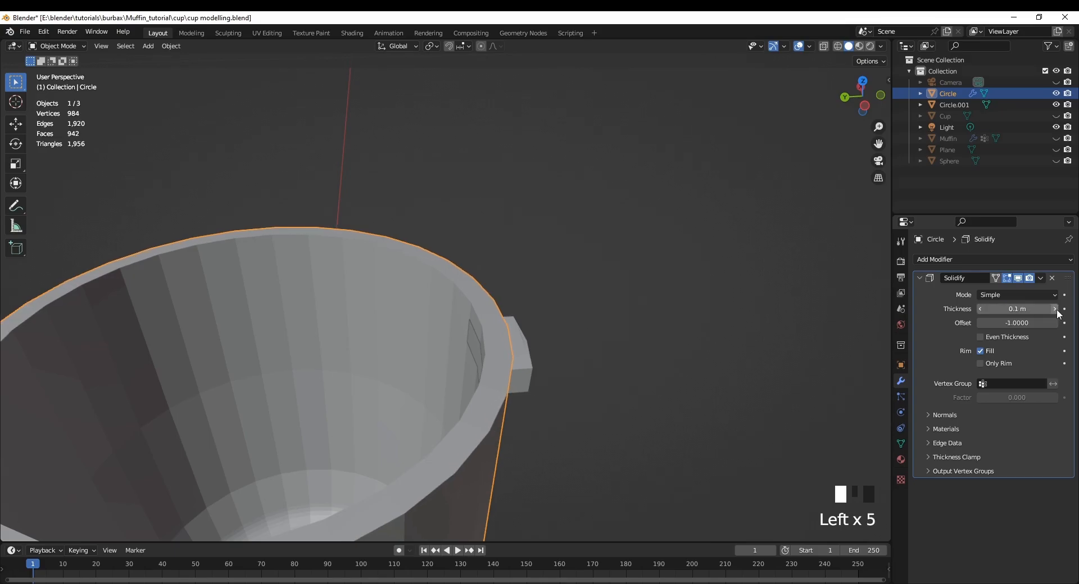
- Add a Subdivision Surface modifier to the cup body and set its viewport level to 2
scroll(565, 442, down, 5)
middle_drag(560, 456, 456, 419)
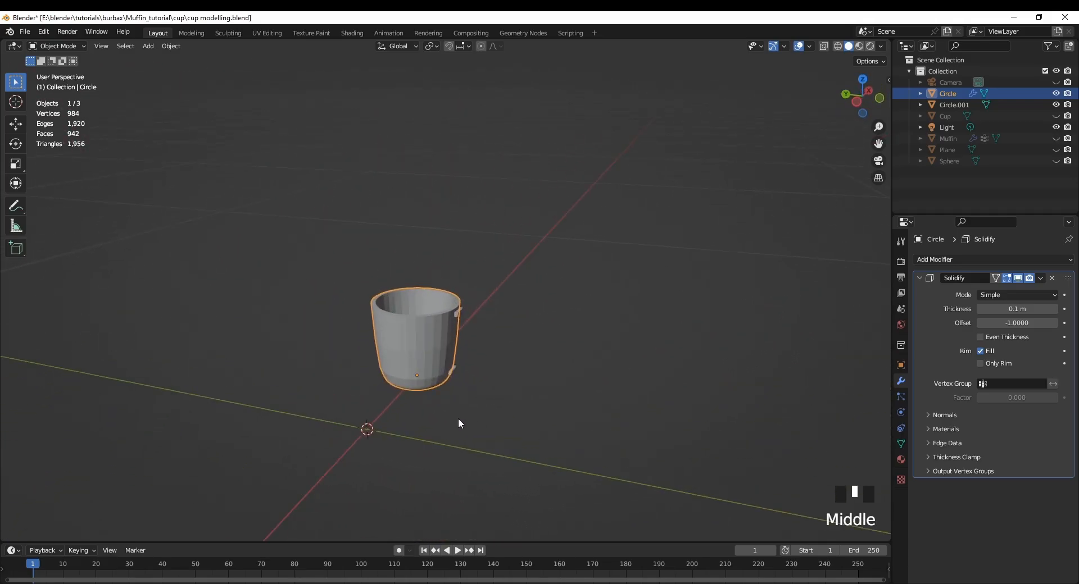
scroll(481, 376, up, 3)
click(967, 259)
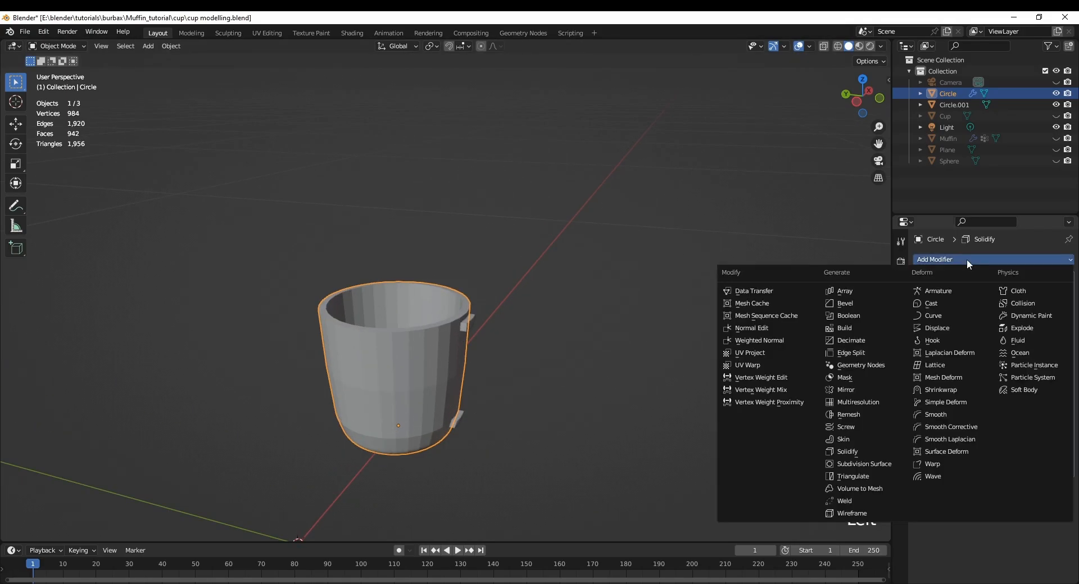
click(864, 464)
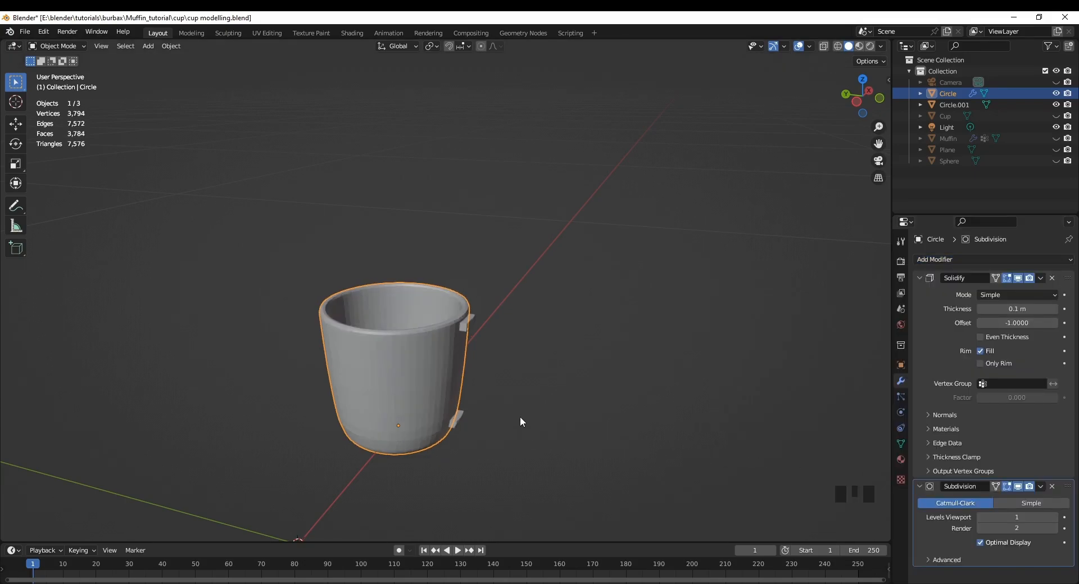
middle_drag(251, 396, 390, 434)
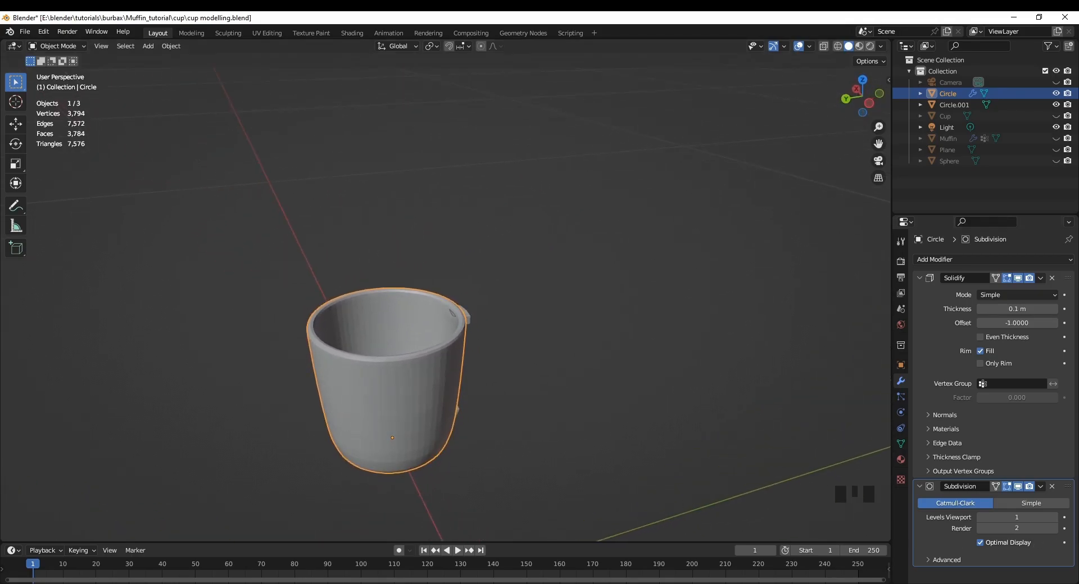
click(1054, 517)
scroll(528, 434, up, 2)
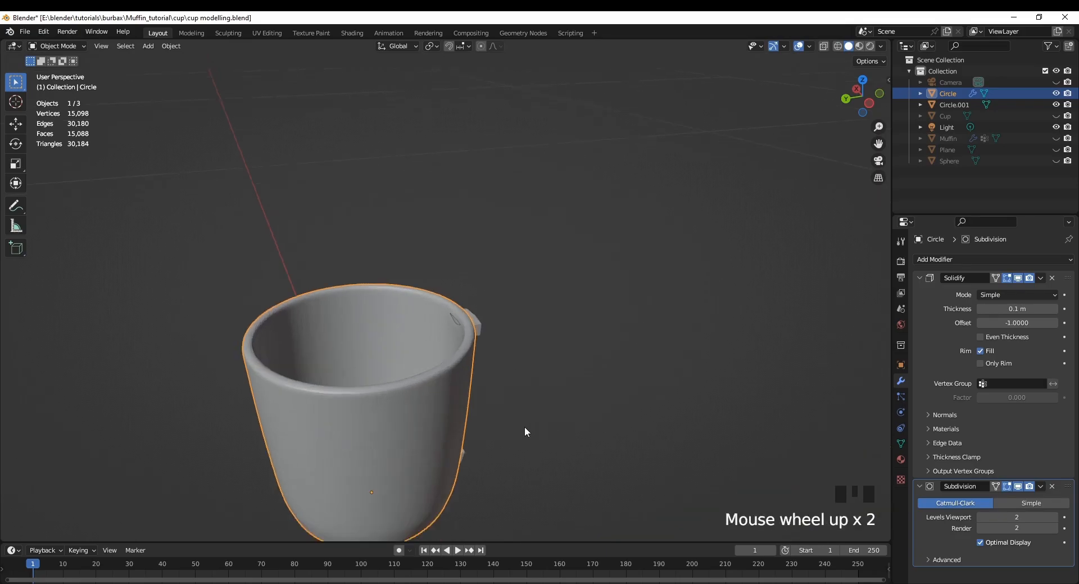
- Apply Shade Auto Smooth to the cup body and deselect it
middle_drag(511, 433, 471, 431)
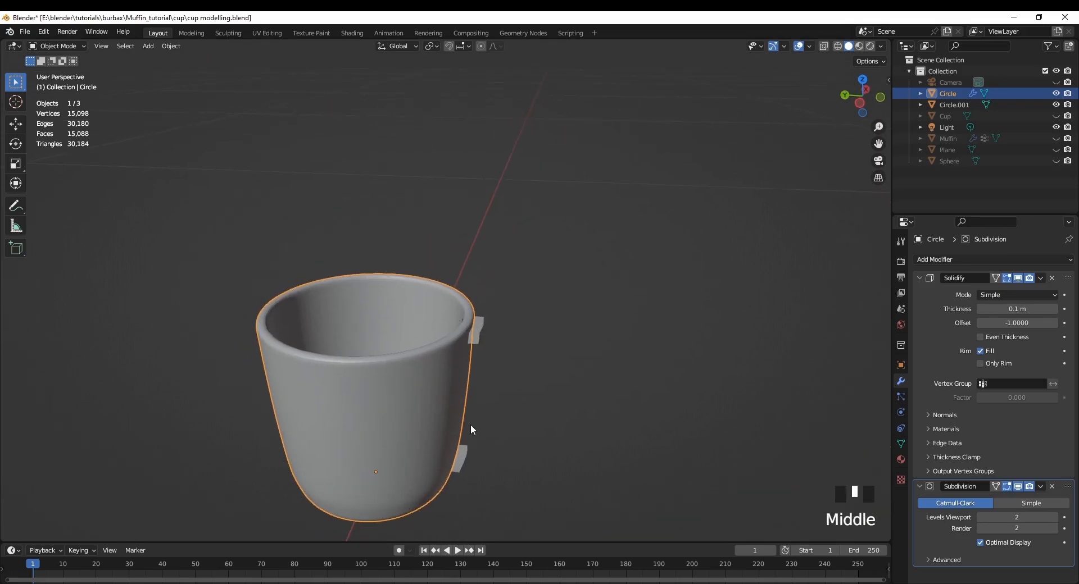
right_click(371, 392)
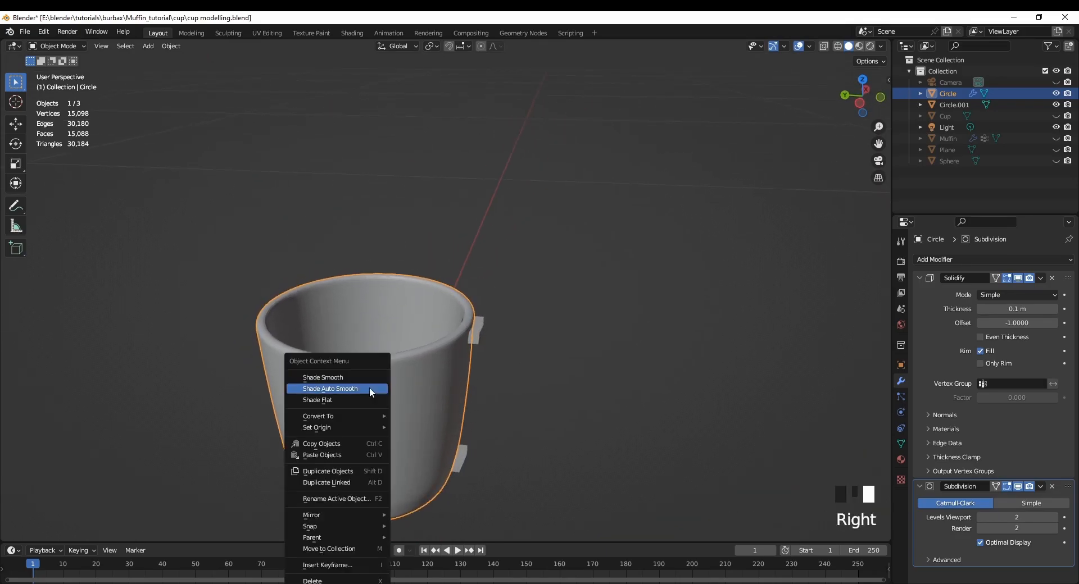
click(357, 387)
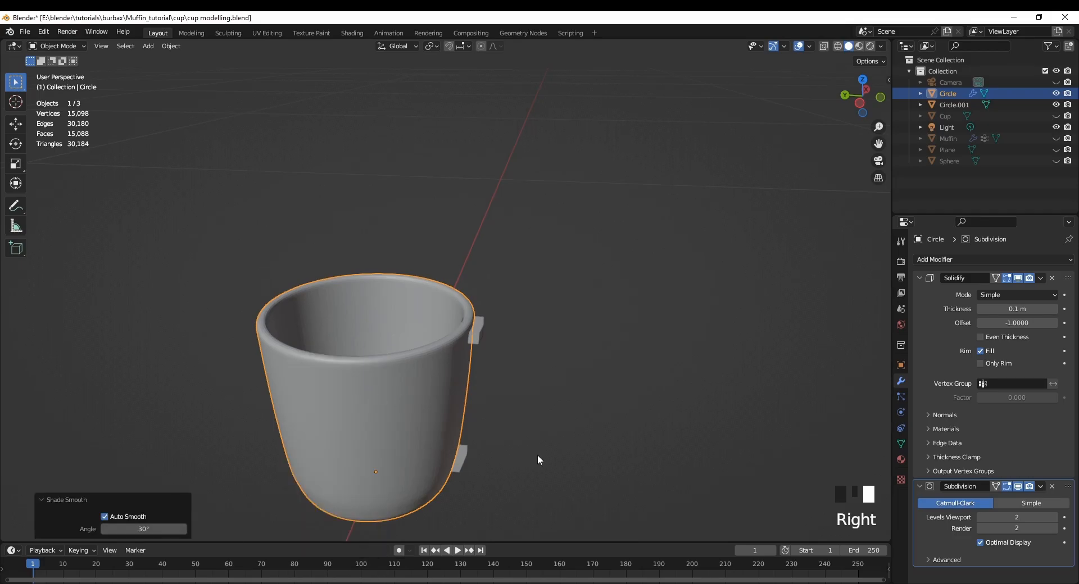
click(592, 410)
- Enter Edit Mode on the two handle pieces and switch to face selection
mouse_move(587, 422)
middle_down()
mouse_move(577, 473)
mouse_move(561, 470)
mouse_move(552, 421)
mouse_move(585, 436)
middle_up()
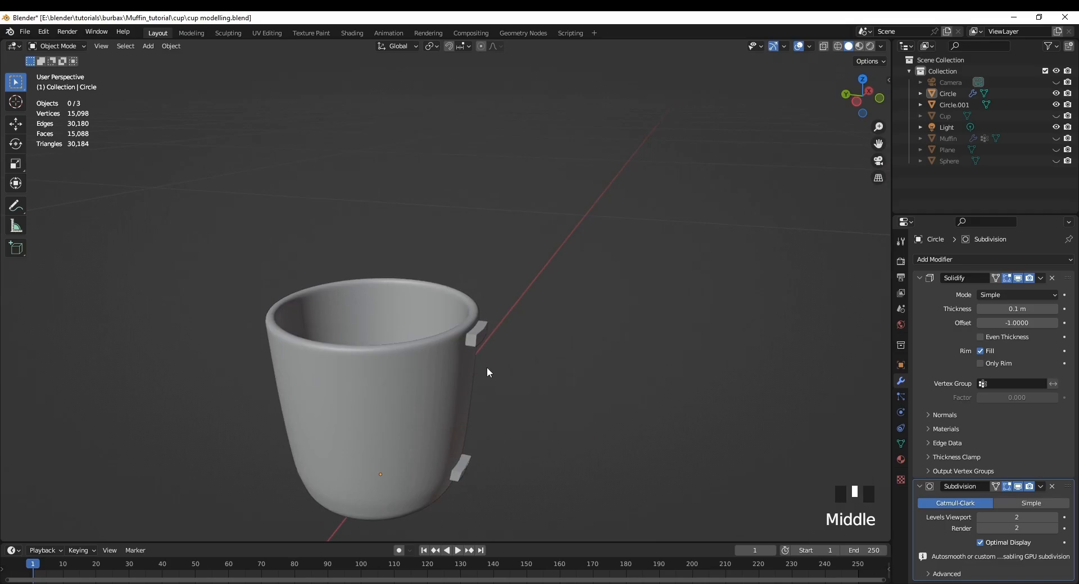
click(481, 339)
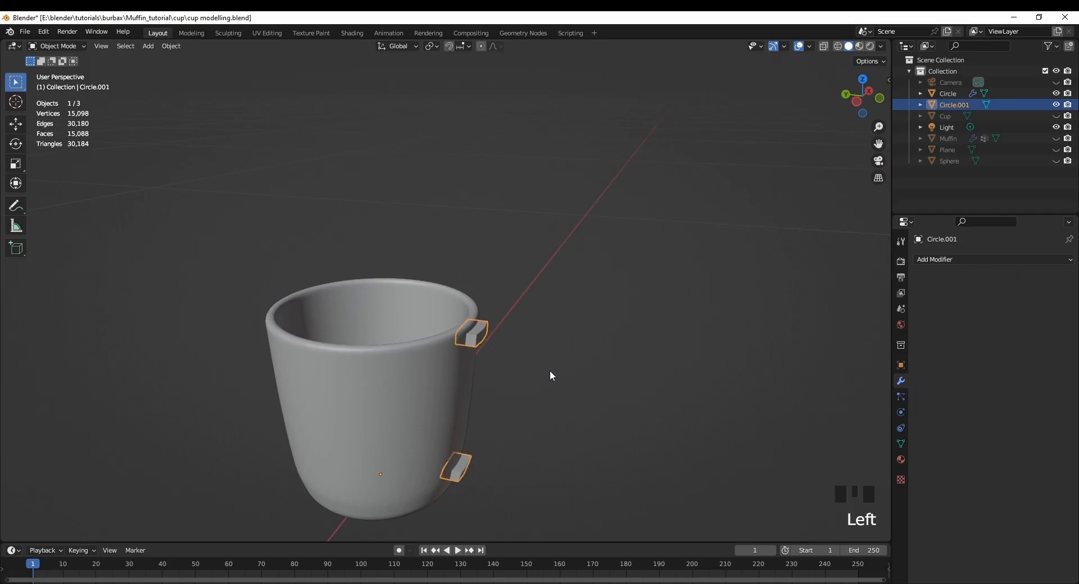
key(Tab)
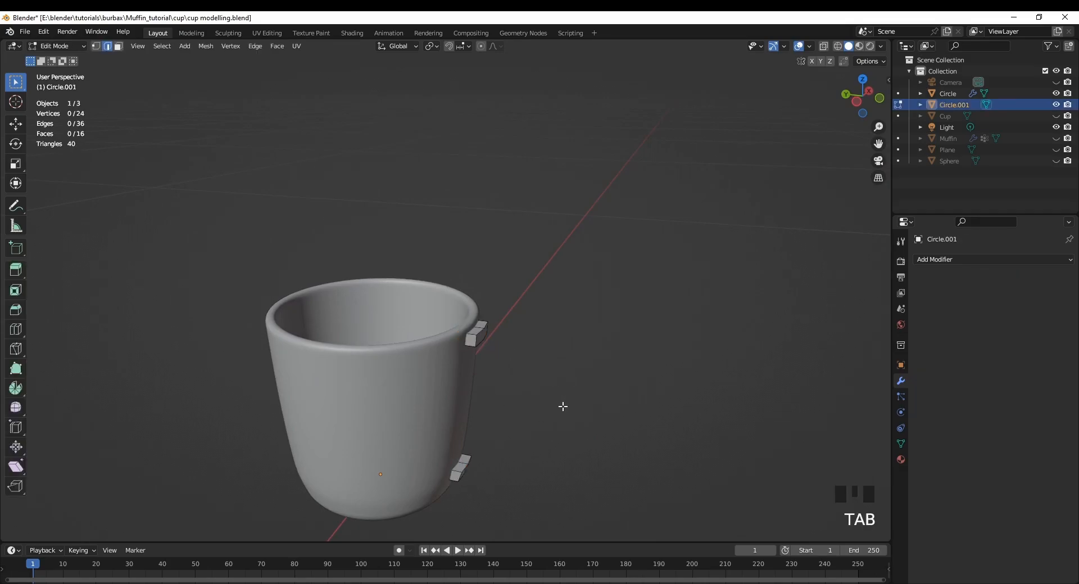
middle_drag(547, 434, 489, 373)
click(475, 337)
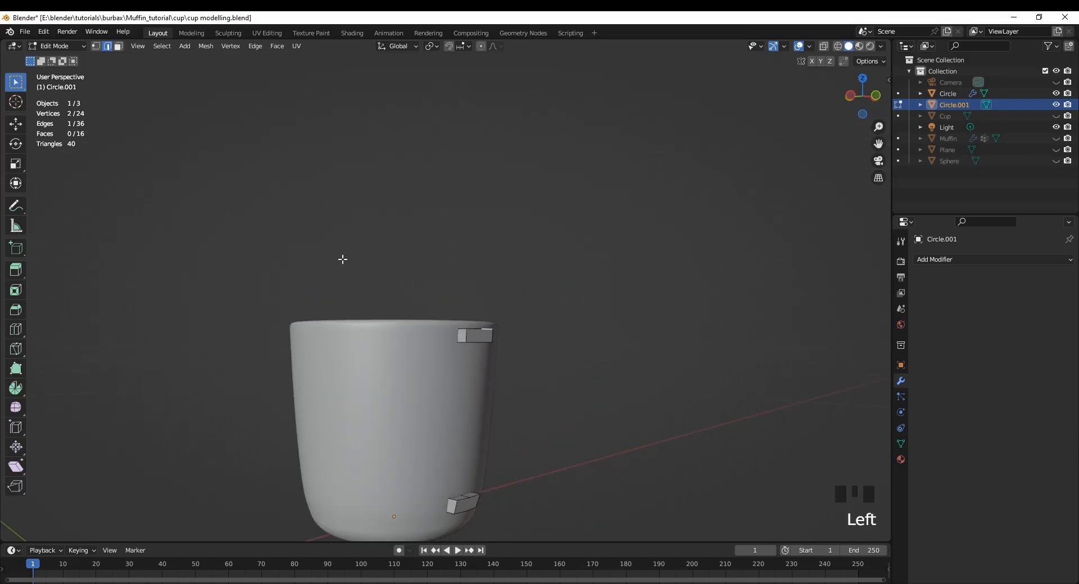
click(118, 46)
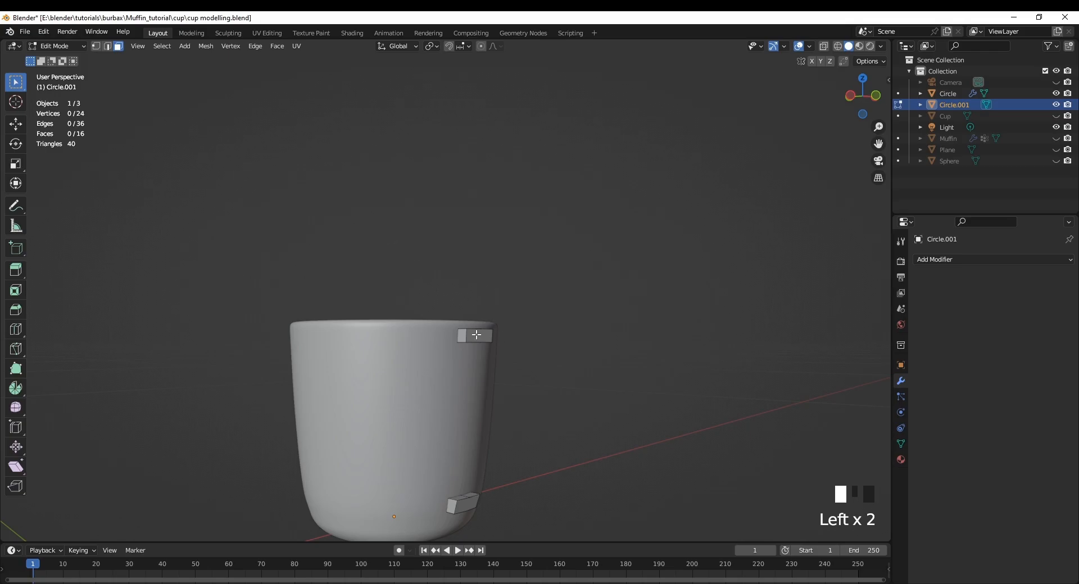
click(493, 340)
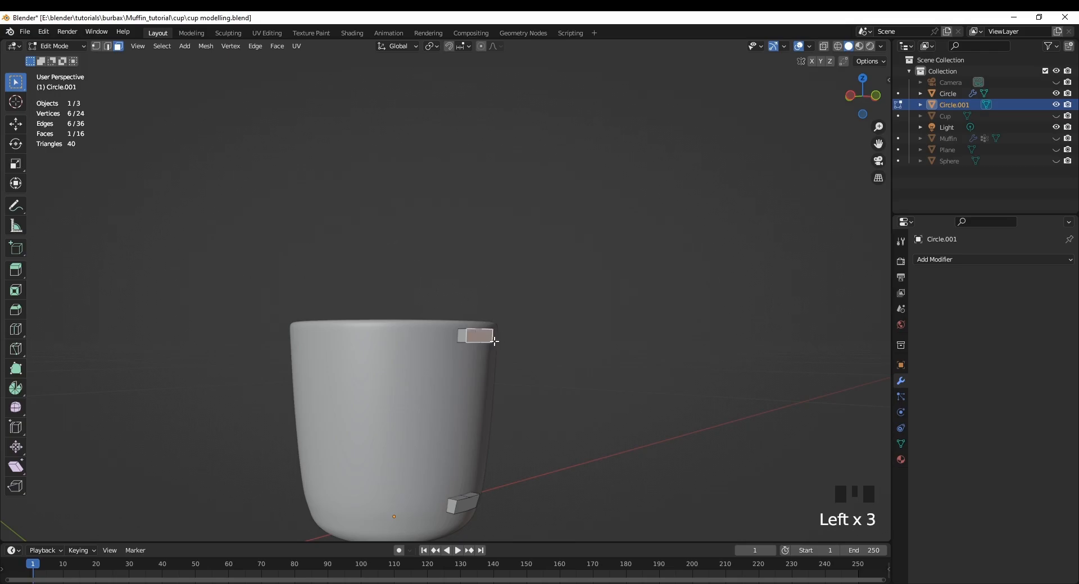
shift+click(470, 504)
middle_drag(576, 443, 596, 324)
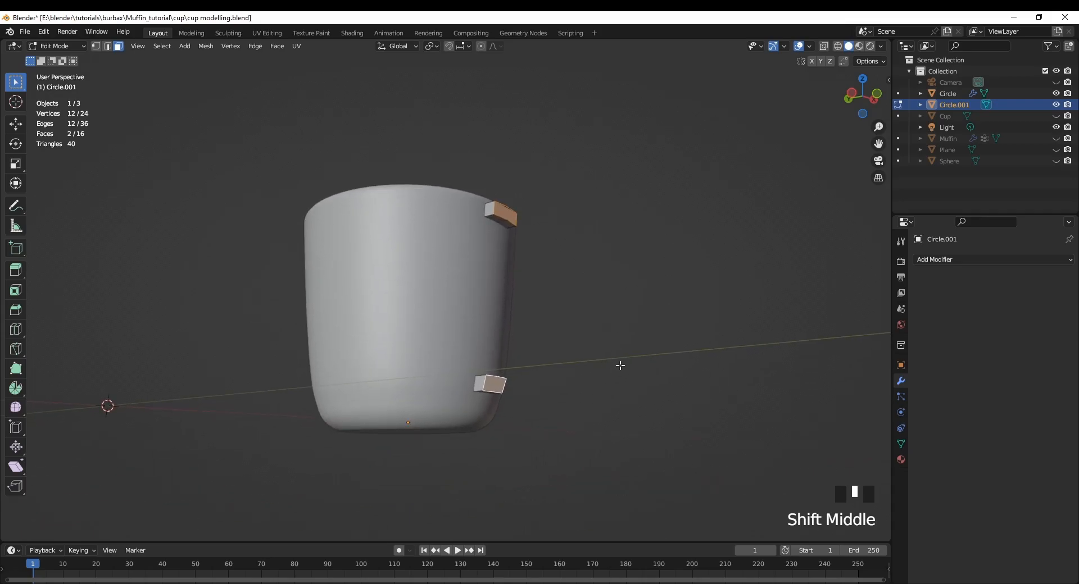
key(KP_3)
key(ctrl+KP_3)
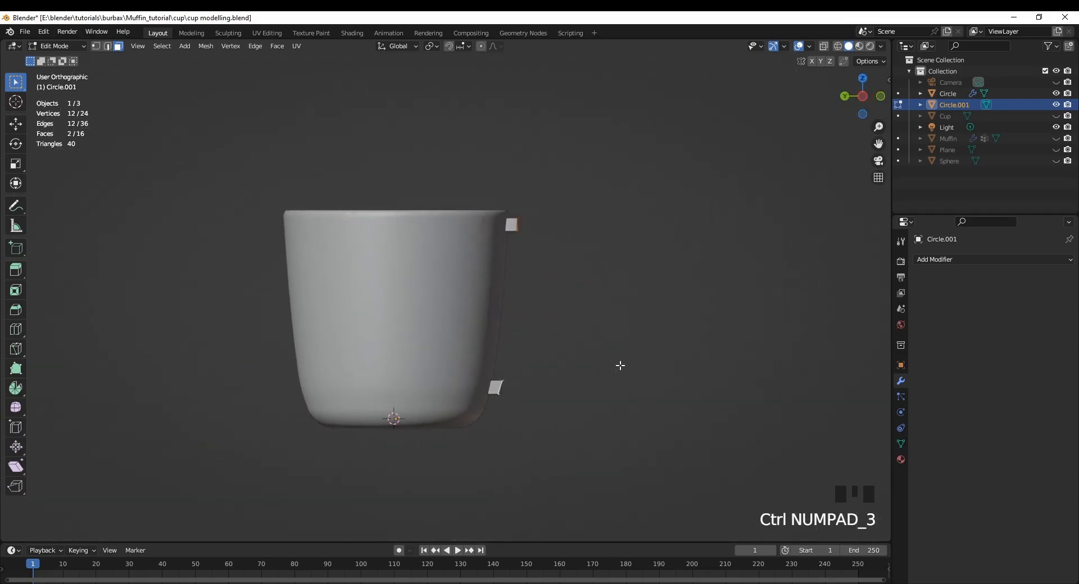
click(590, 320)
middle_drag(601, 334, 571, 354)
click(590, 326)
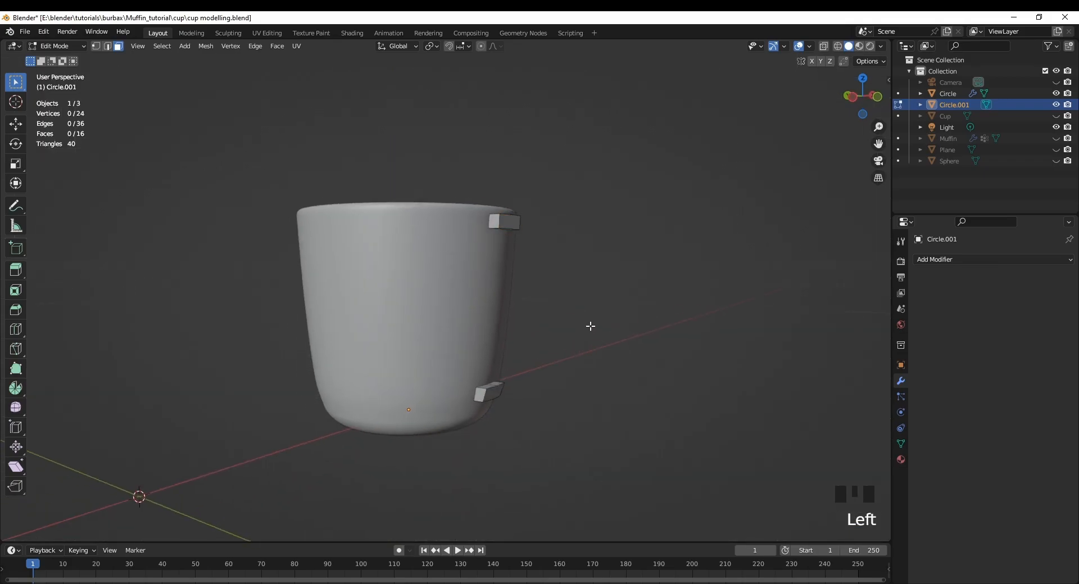
- Extrude the upper handle piece's outer face in ten segments in left orthographic view, curving outward and back down towards the lower piece
click(509, 224)
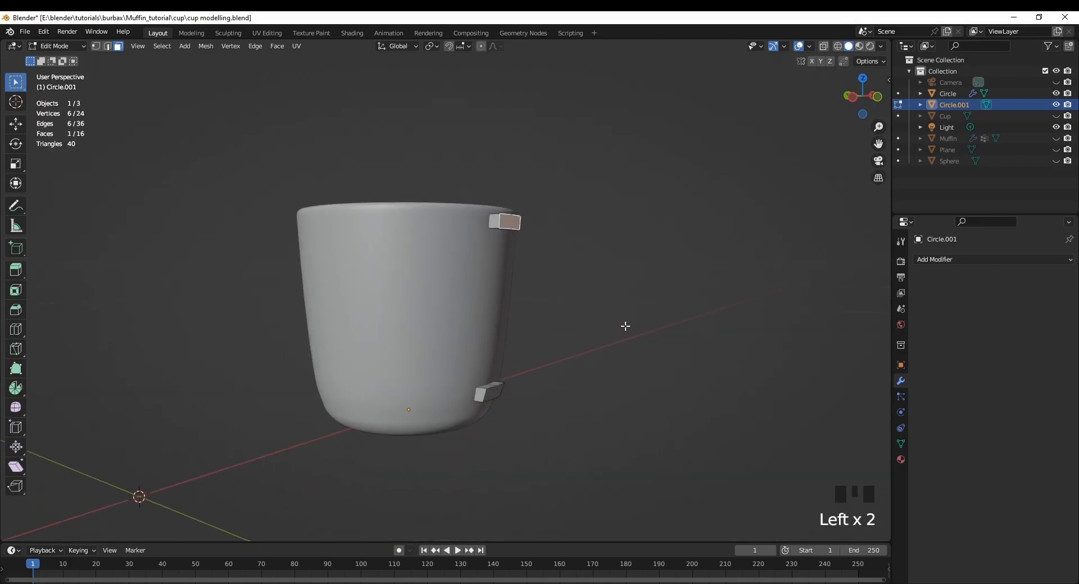
key(ctrl+KP_3)
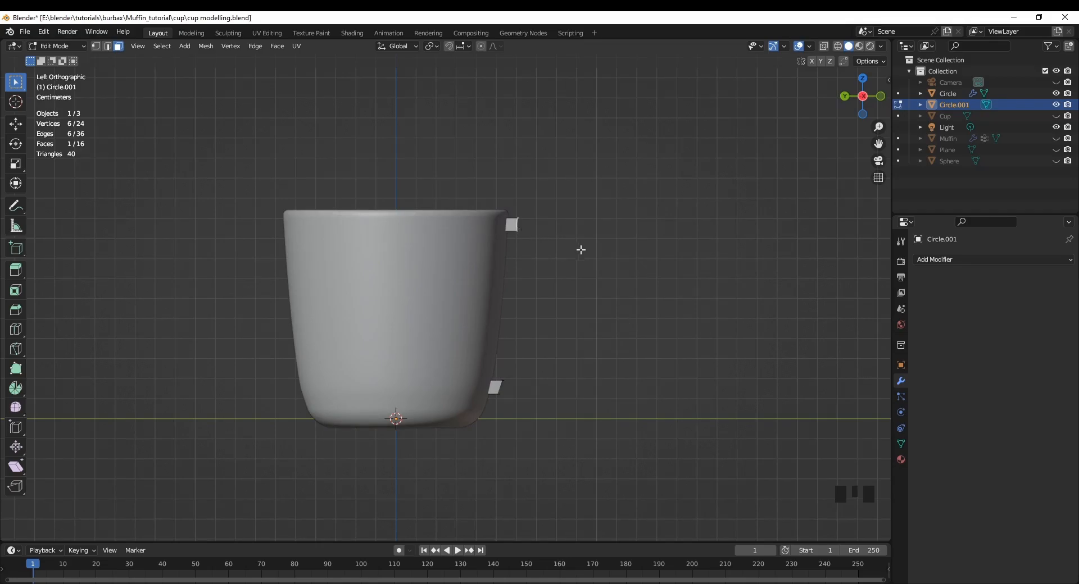
ctrl+right_click(549, 225)
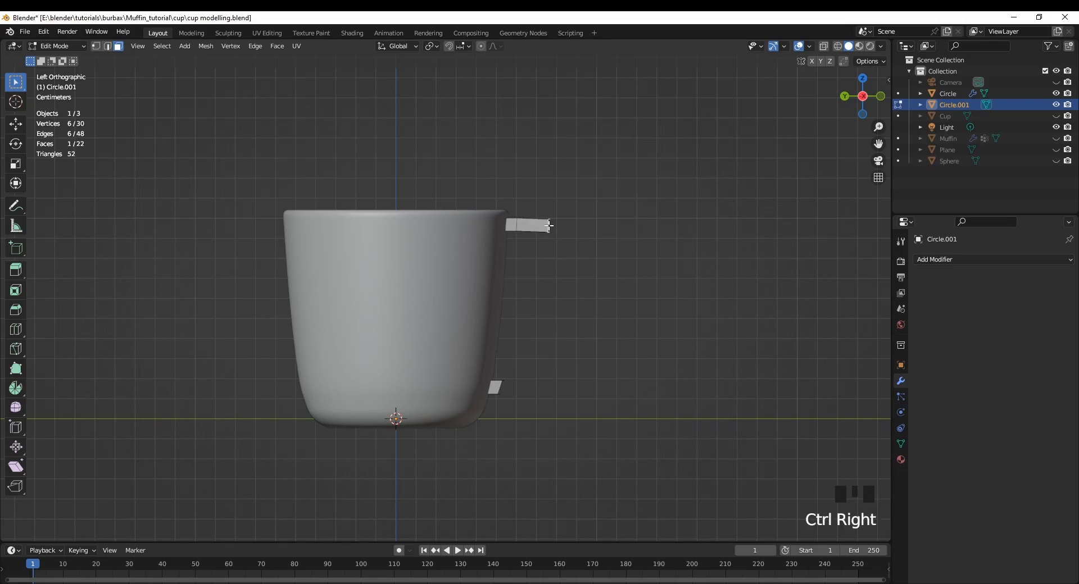
ctrl+right_click(570, 246)
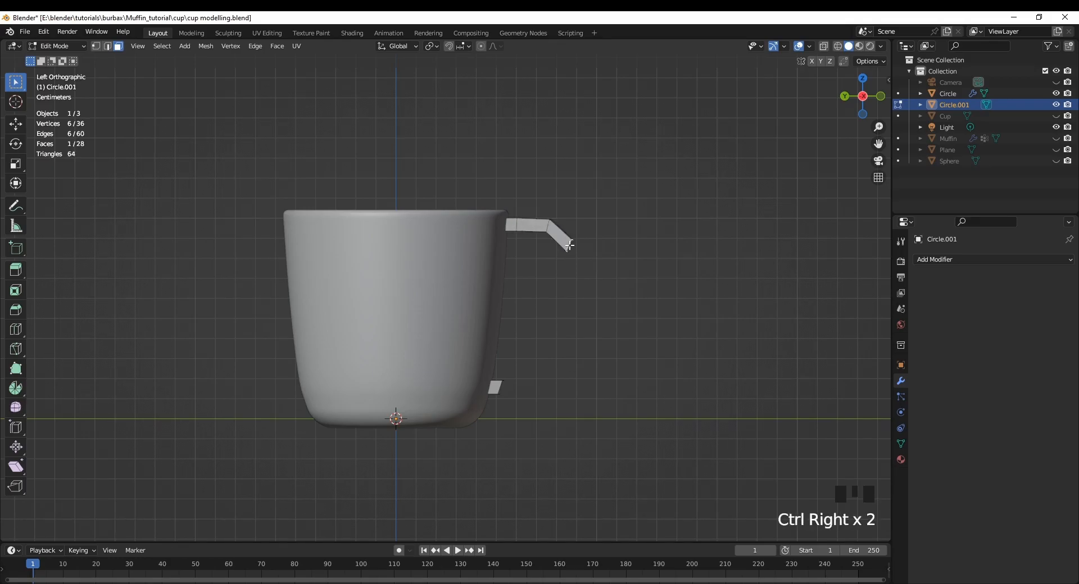
ctrl+right_click(580, 265)
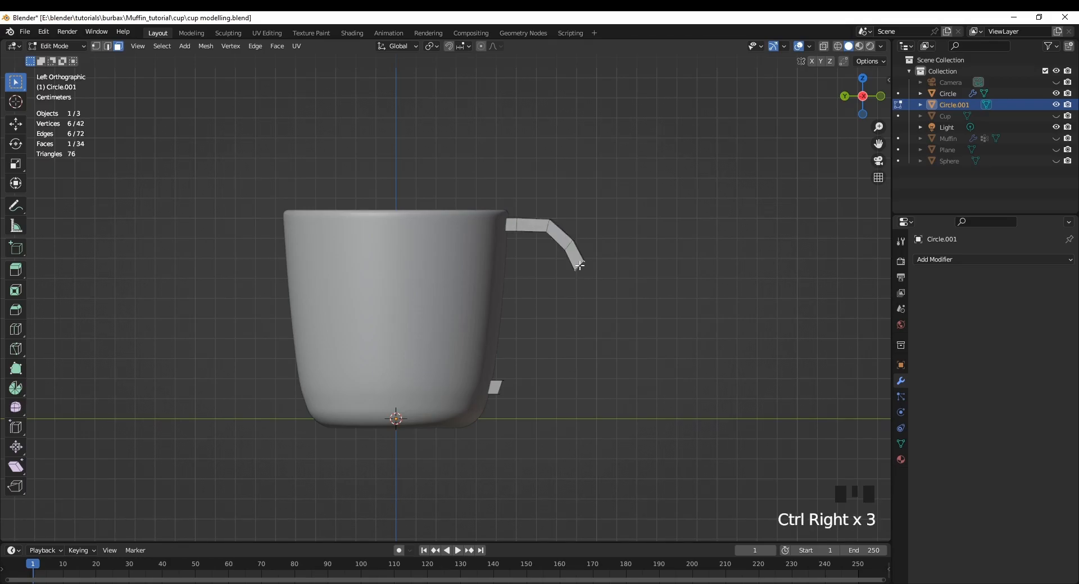
ctrl+right_click(590, 293)
ctrl+right_click(590, 309)
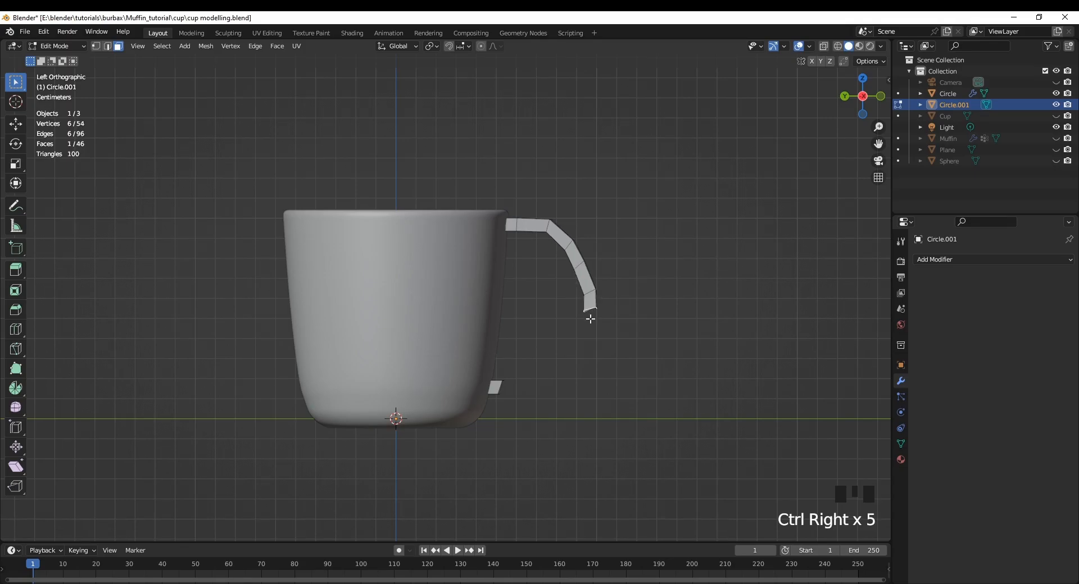
ctrl+right_click(580, 333)
ctrl+right_click(559, 347)
ctrl+right_click(541, 359)
ctrl+right_click(528, 371)
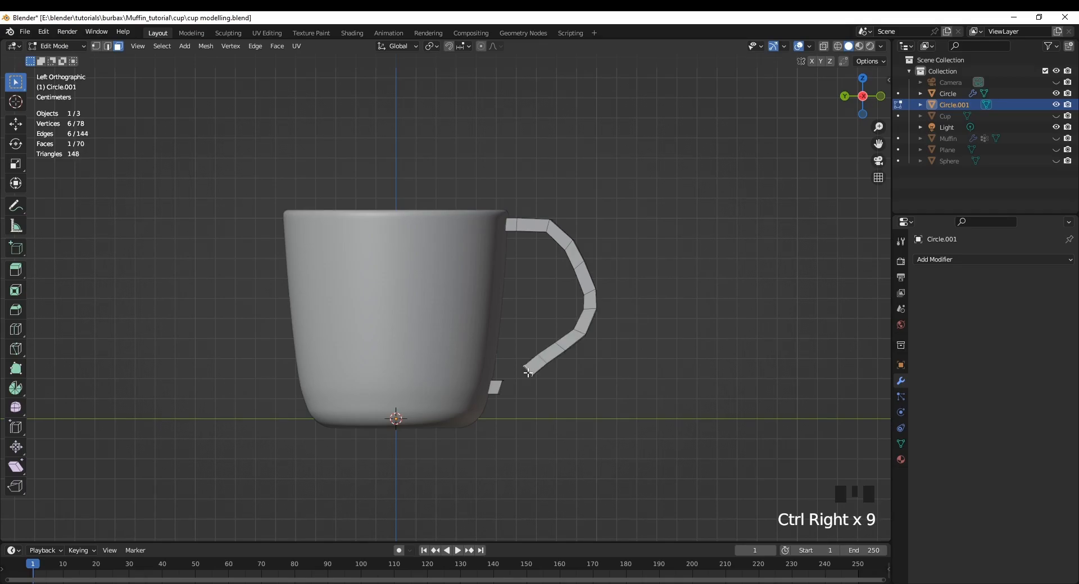
ctrl+right_click(516, 383)
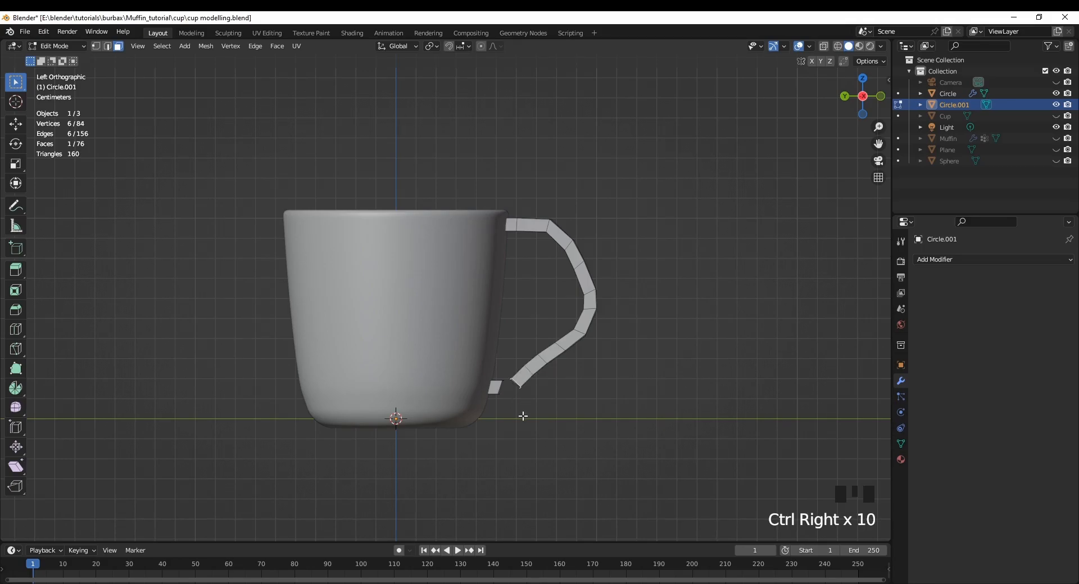
- Bridge the handle's open end face to the lower piece's outer face with Bridge Edge Loops, and return to Object Mode
scroll(524, 415, up, 4)
middle_drag(621, 475, 587, 435)
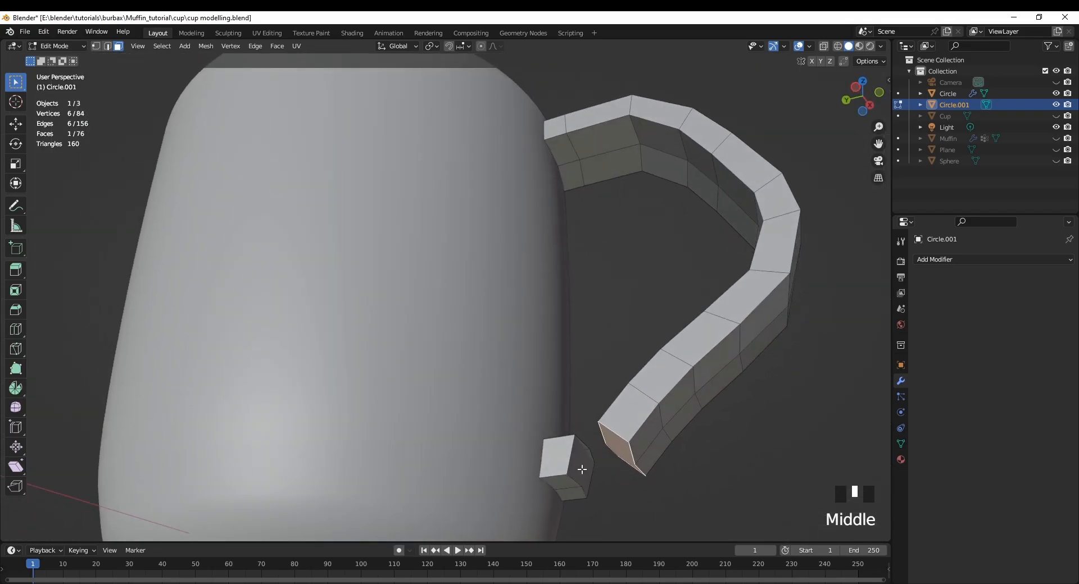
shift+click(582, 469)
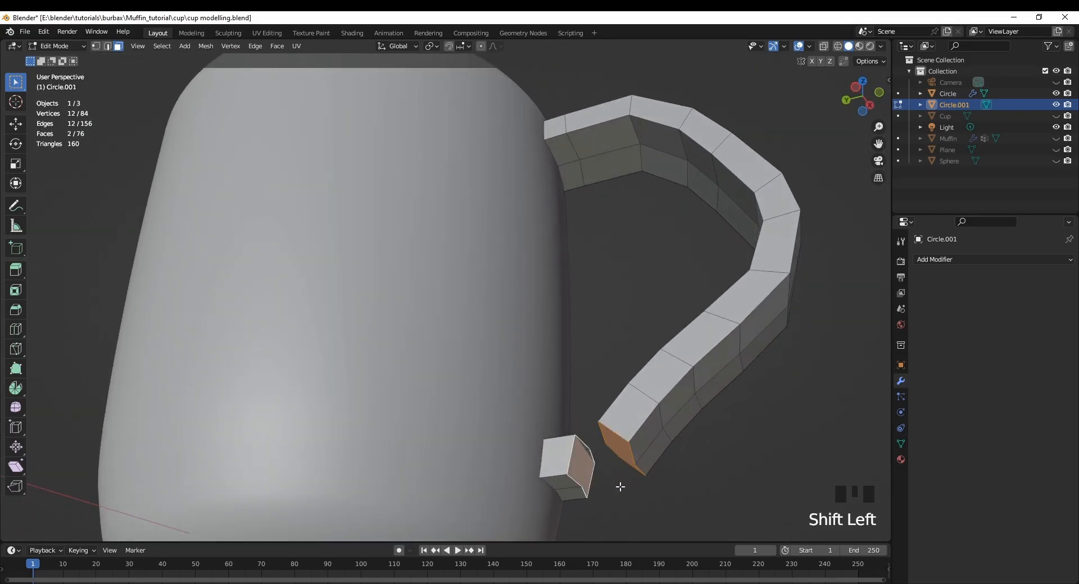
key(ctrl+e)
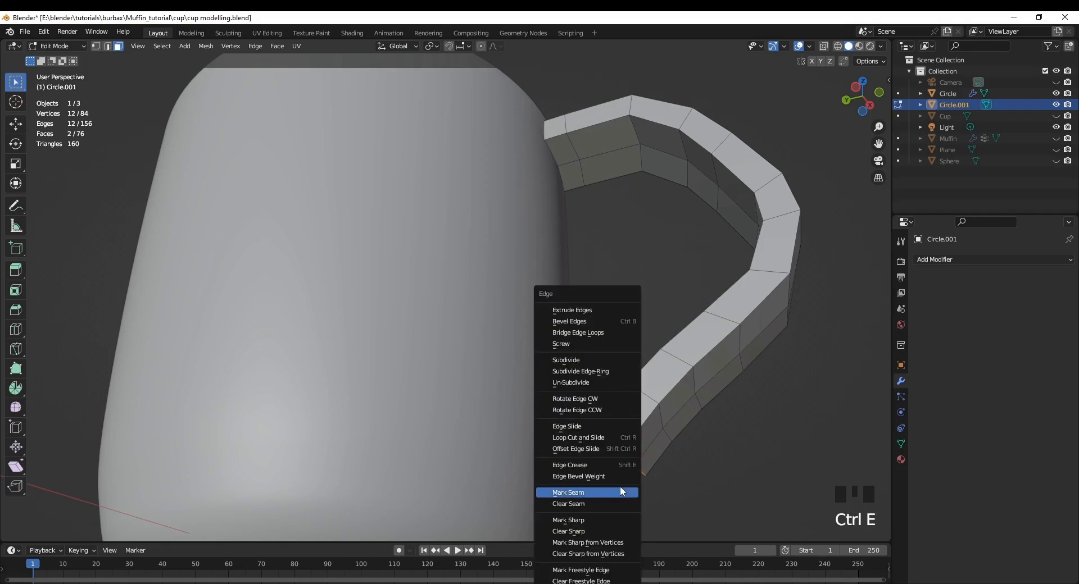
click(590, 332)
scroll(593, 360, down, 3)
middle_drag(596, 373, 579, 438)
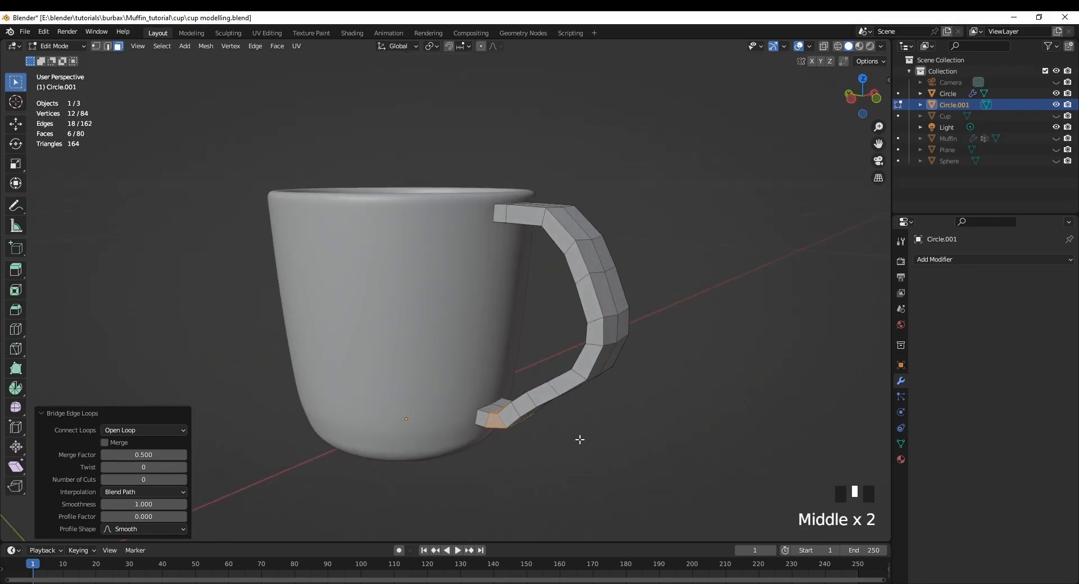
key(Tab)
click(619, 430)
- Add a Subdivision Surface modifier to the handle and set its viewport level to 2
middle_drag(616, 431, 599, 332)
click(623, 301)
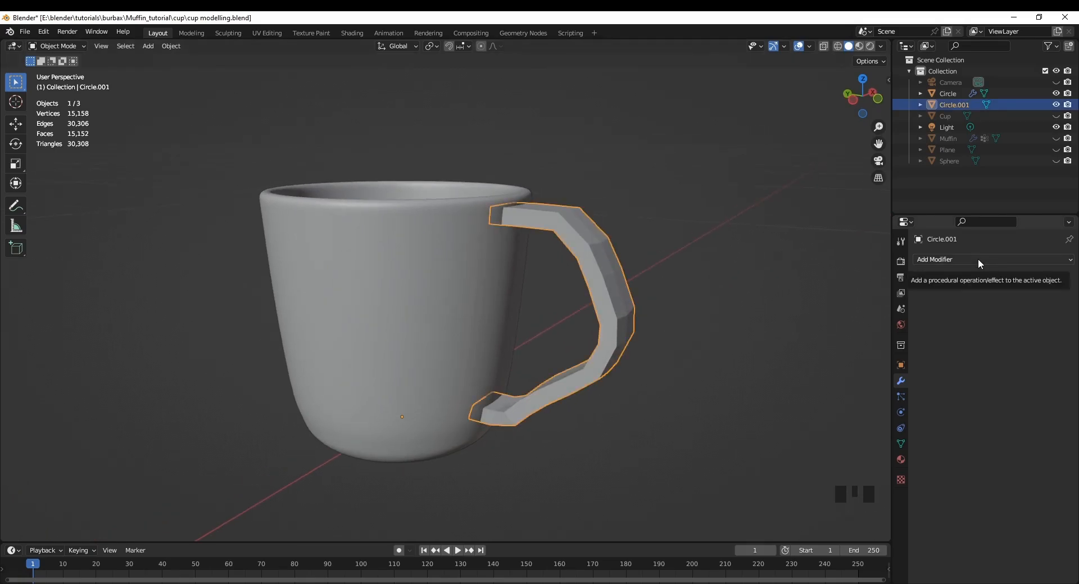
click(978, 259)
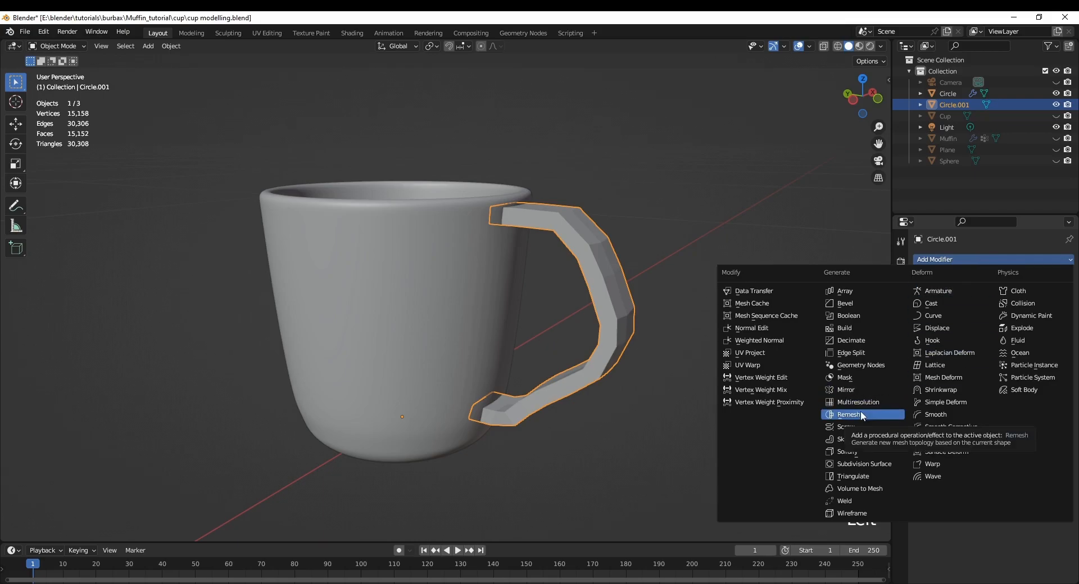
click(866, 463)
middle_drag(683, 420, 706, 425)
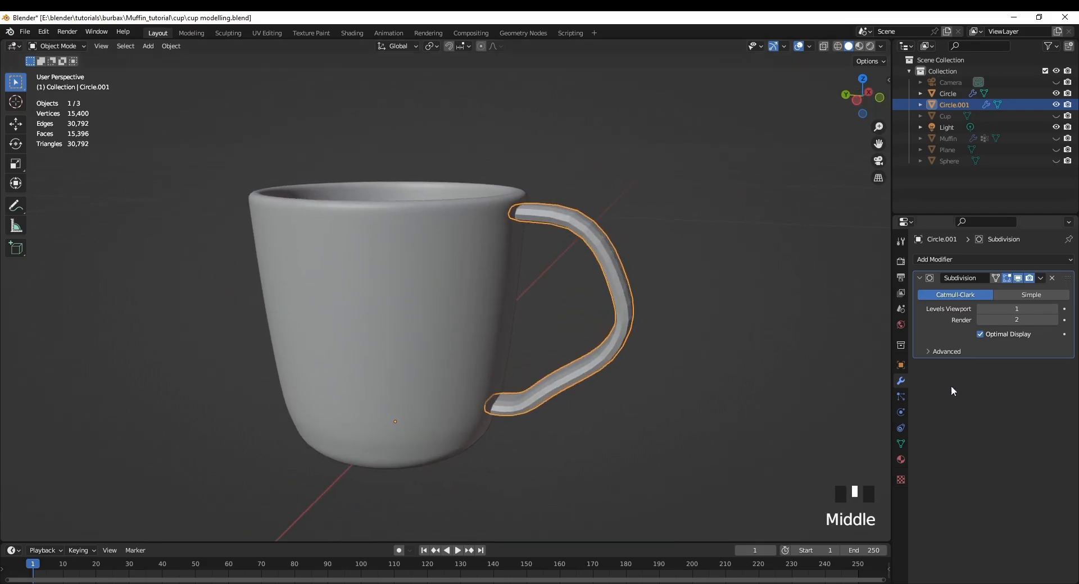
click(1055, 309)
- Apply Shade Auto Smooth to the handle and deselect it
middle_drag(731, 359, 555, 402)
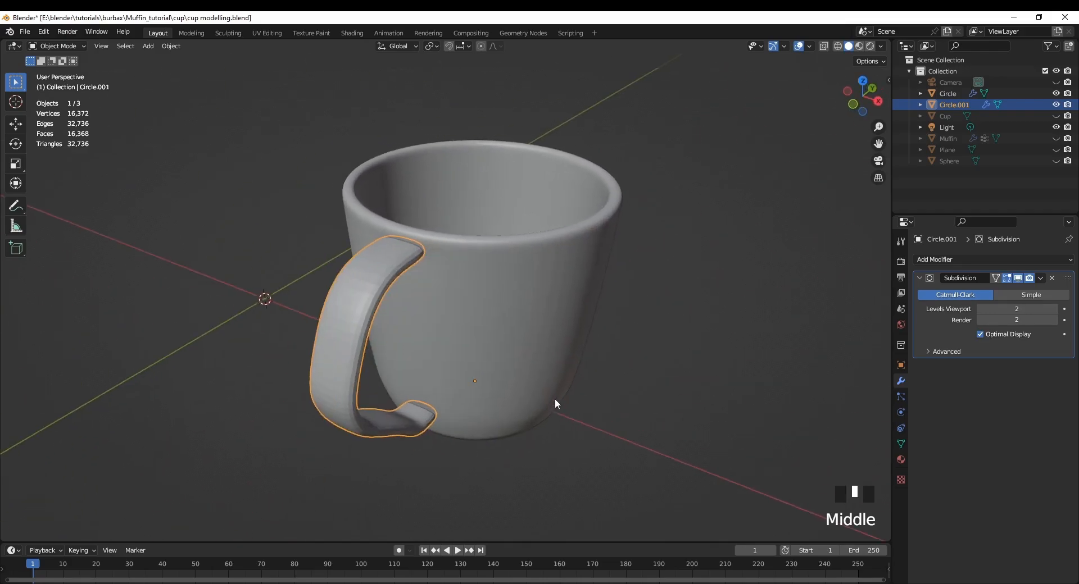
right_click(348, 288)
click(348, 284)
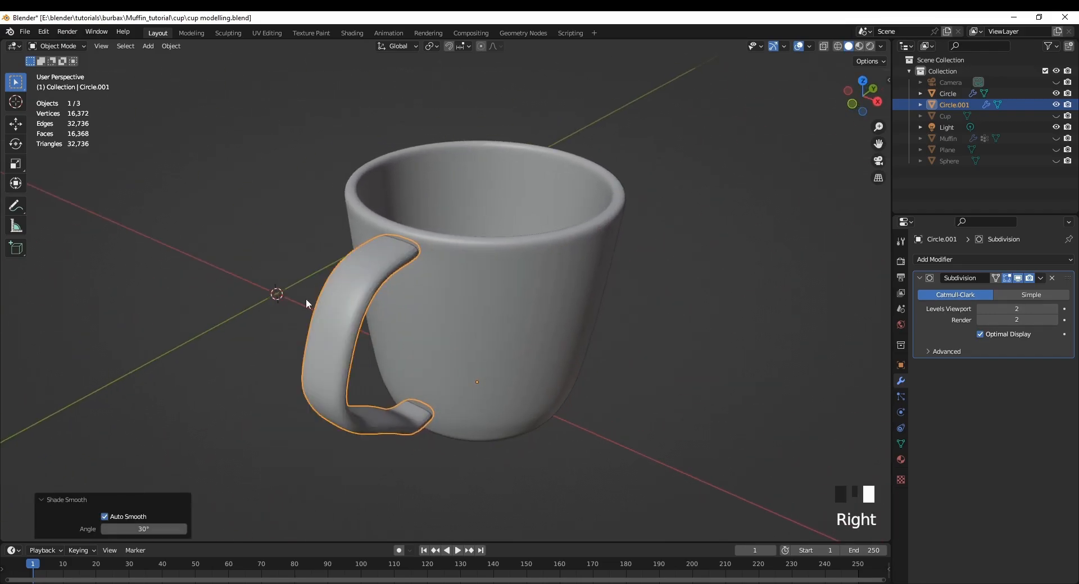
click(287, 369)
- Inspect the cup and handle shape from the front, right and left orthographic views and in perspective
middle_drag(287, 370, 300, 336)
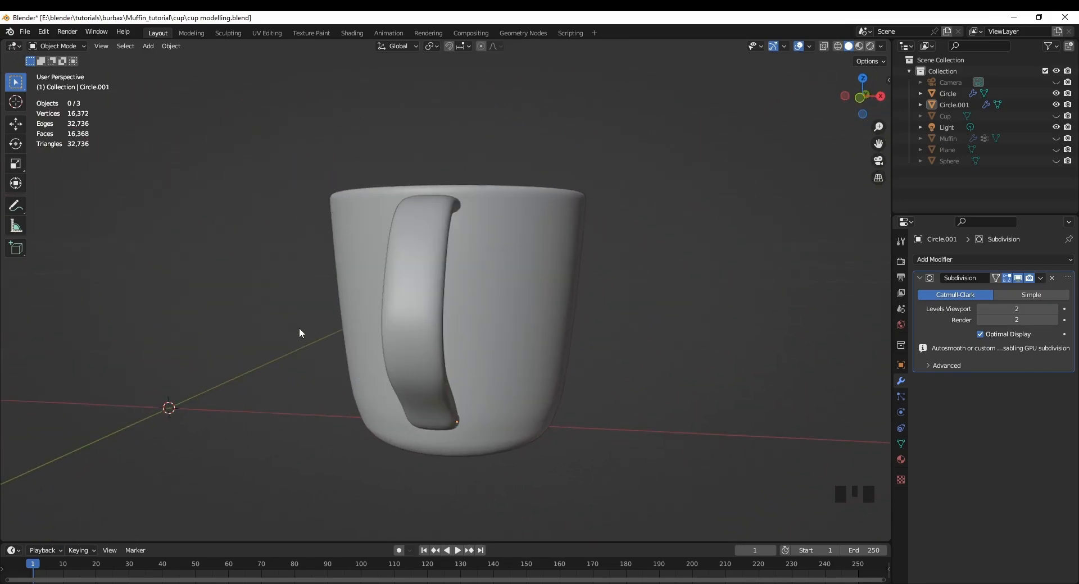
key(KP_1)
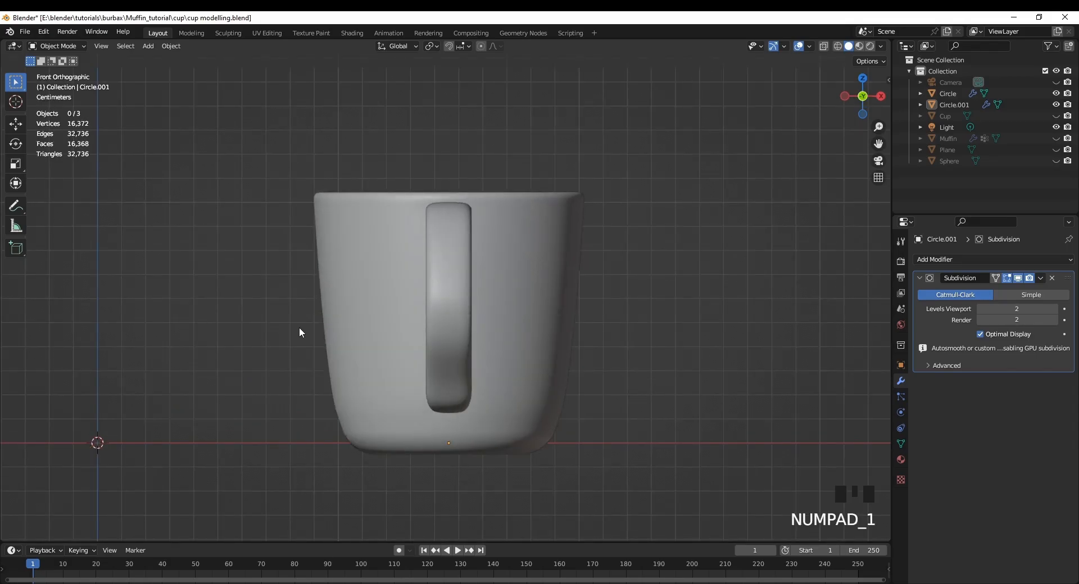
key(KP_2)
key(KP_3)
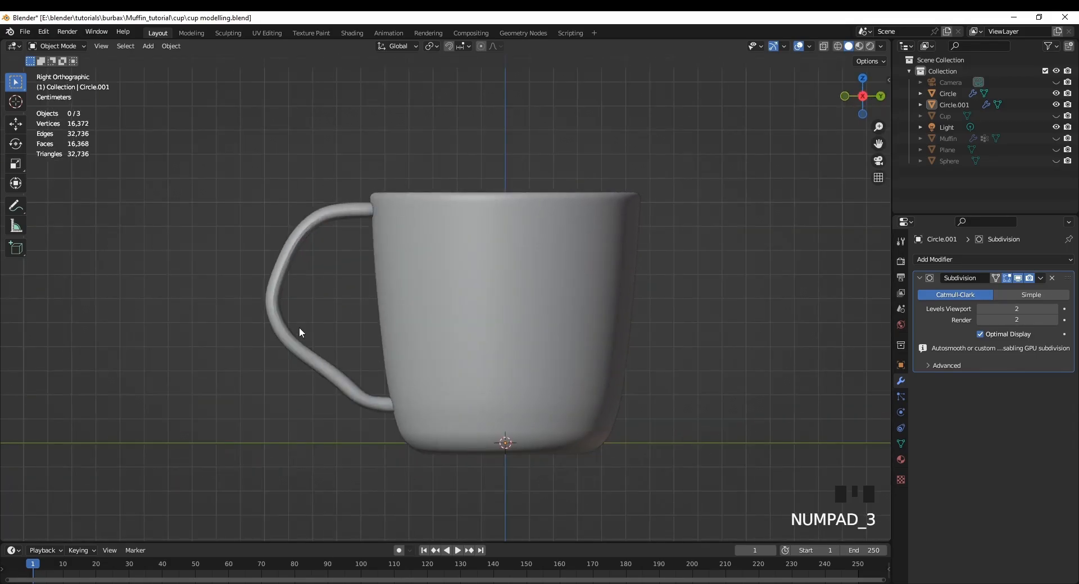
key(ctrl+KP_3)
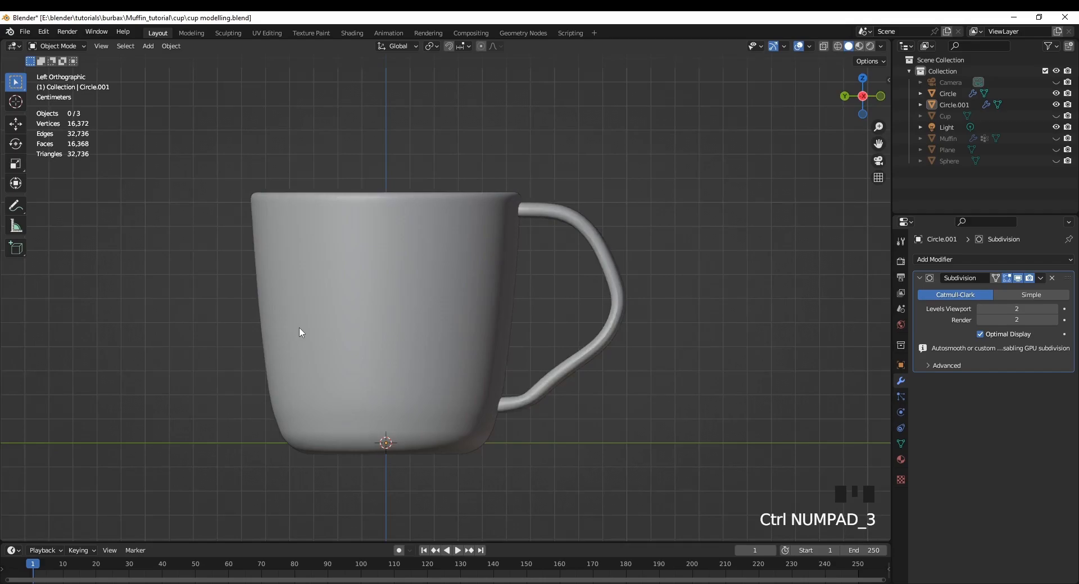
middle_drag(350, 331, 629, 417)
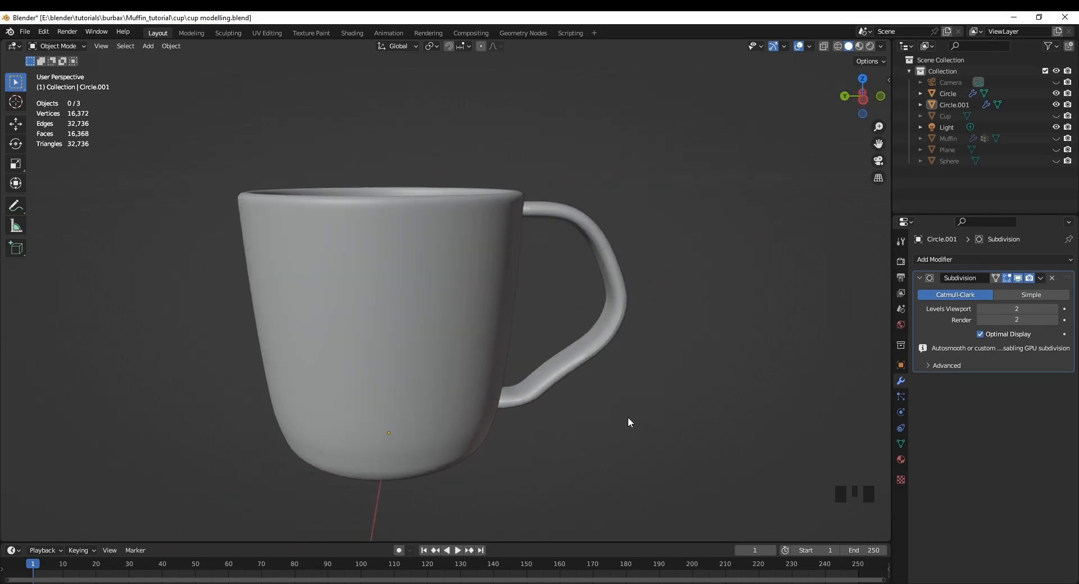
scroll(634, 325, down, 1)
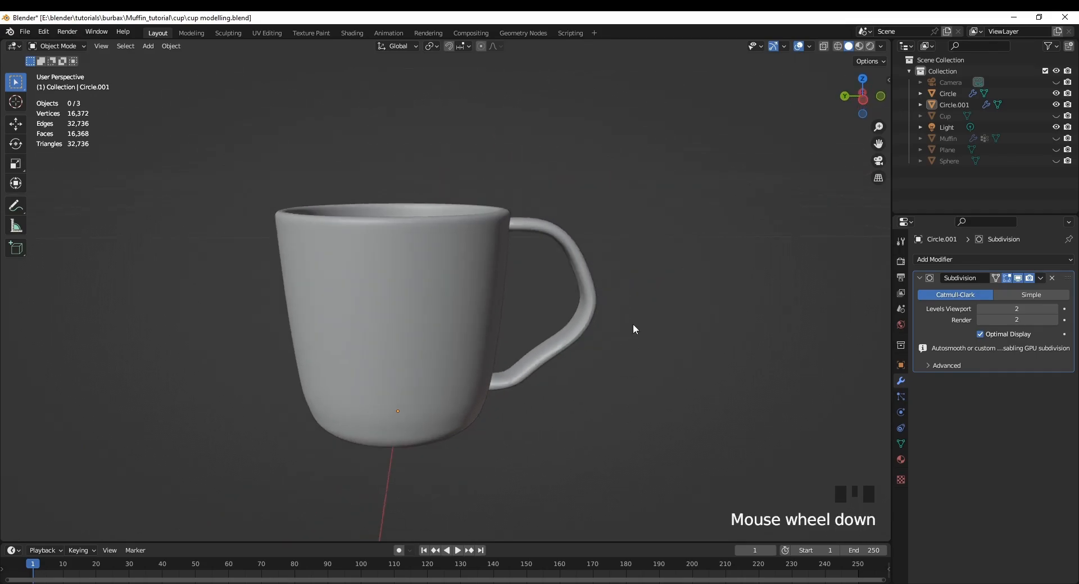
- Open the handle in the Sculpting workspace and set up the Grab brush with a 90 px radius
click(591, 318)
click(228, 33)
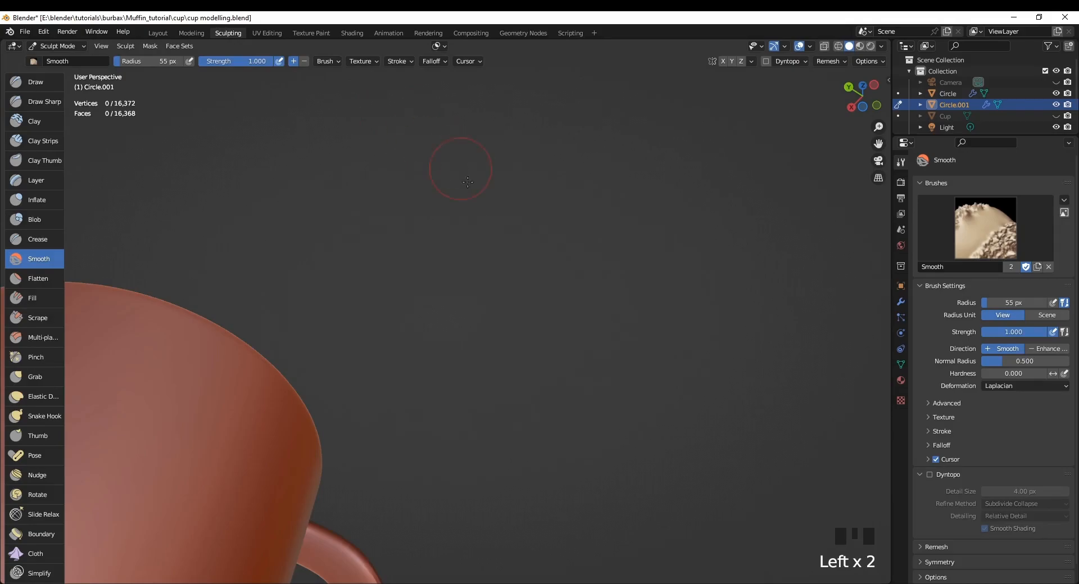
scroll(457, 358, down, 17)
middle_drag(494, 465, 474, 433)
shift+middle_drag(501, 366, 503, 438)
scroll(503, 438, up, 6)
shift+middle_drag(537, 385, 584, 364)
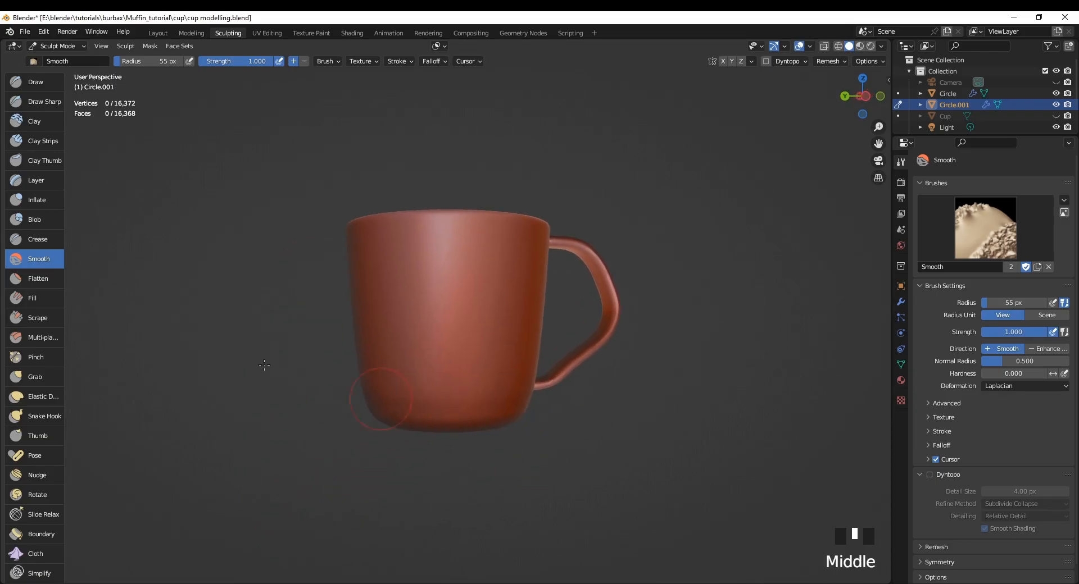
click(35, 376)
key(f)
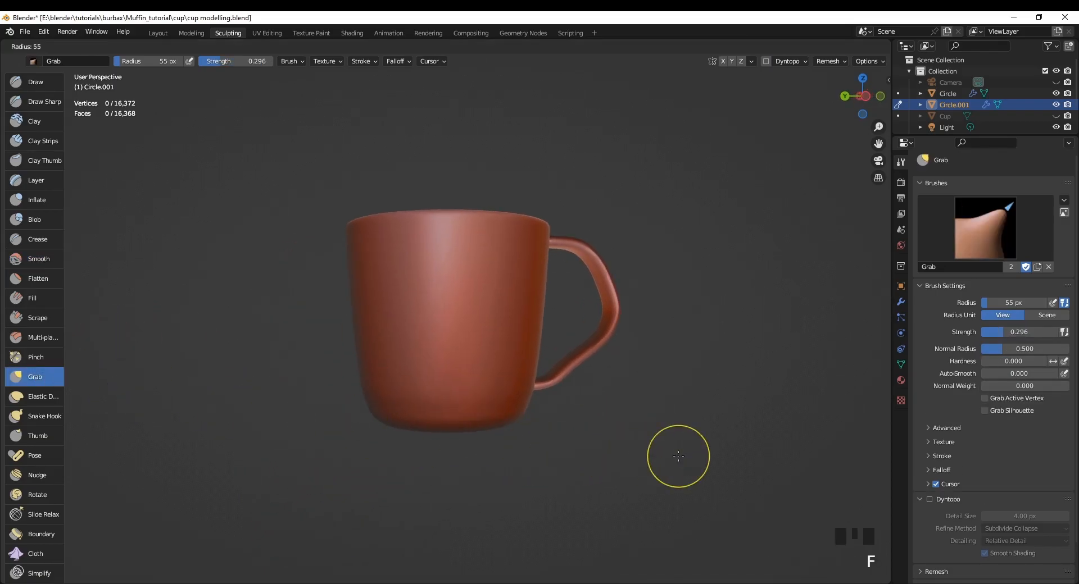
click(698, 483)
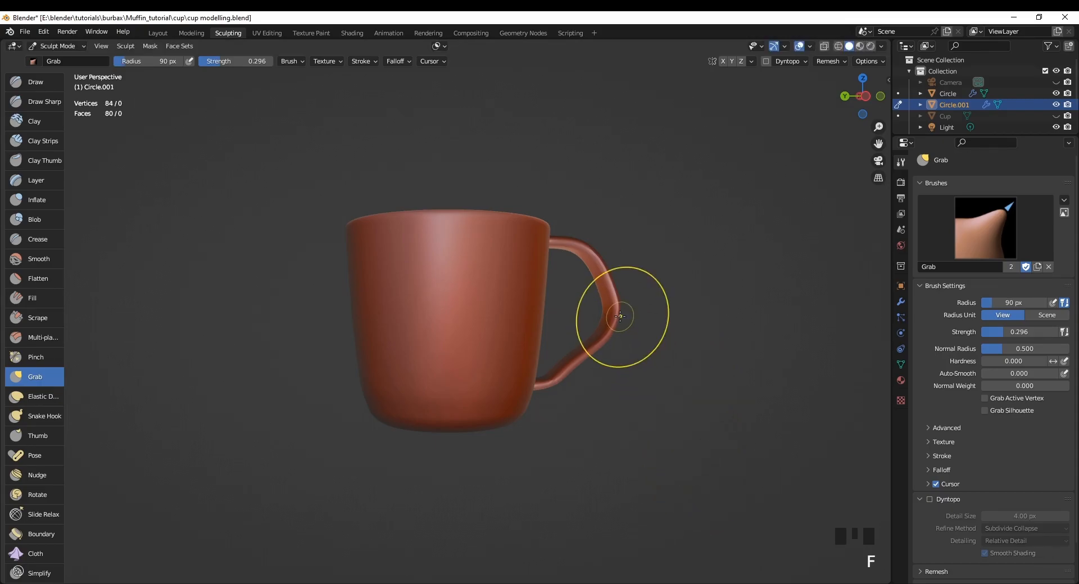
- Round off the handle's angular outer bend with Grab strokes that pull it slightly down and inward
middle_drag(641, 410, 623, 426)
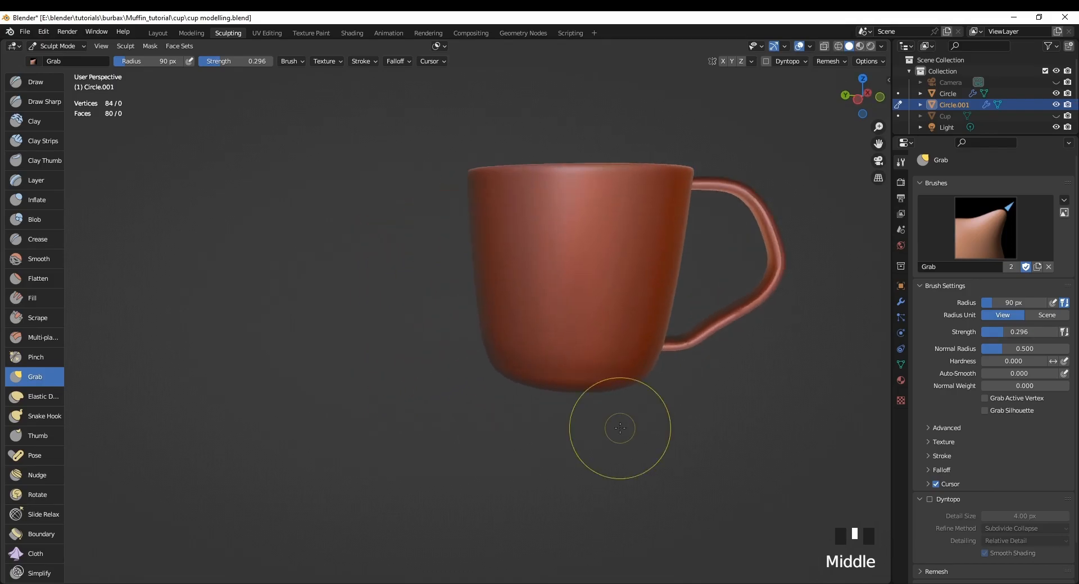
shift+middle_drag(494, 414, 304, 380)
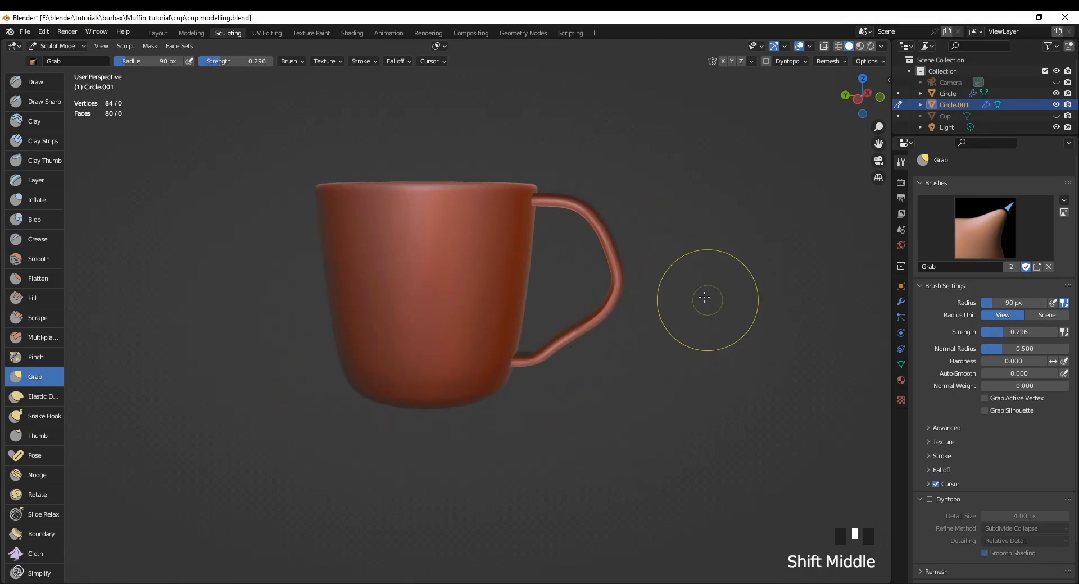
mouse_move(616, 279)
mouse_down()
mouse_move(593, 281)
mouse_move(601, 312)
mouse_up()
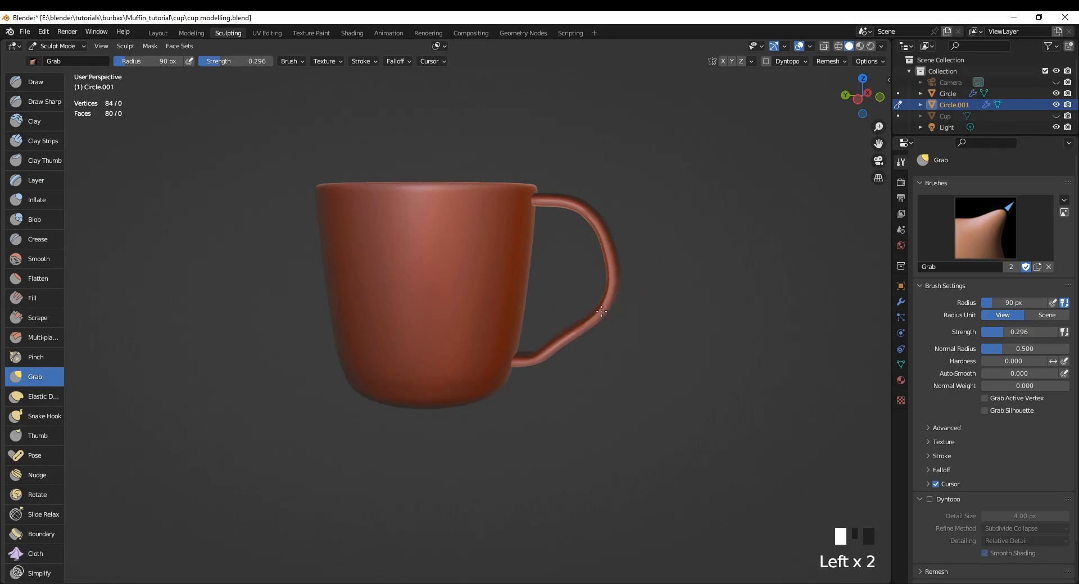
drag(612, 265, 609, 276)
drag(601, 312, 591, 308)
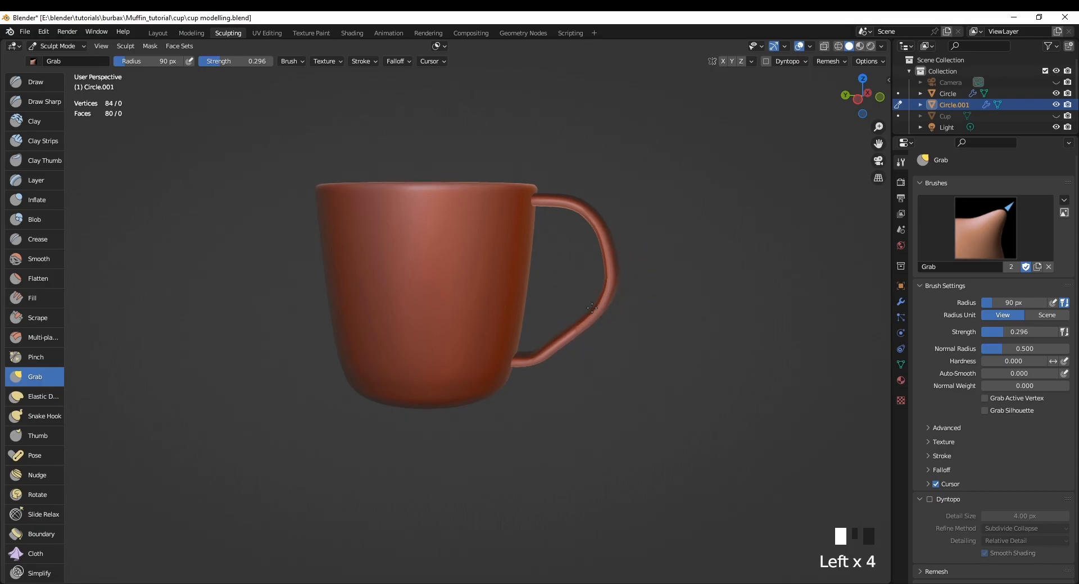
- View the cup from the opposite side and smooth the handle's outer curve with further Grab strokes
mouse_move(632, 402)
middle_down()
mouse_move(680, 453)
mouse_move(602, 450)
mouse_move(612, 424)
mouse_move(465, 397)
mouse_move(386, 401)
middle_up()
scroll(602, 448, down, 4)
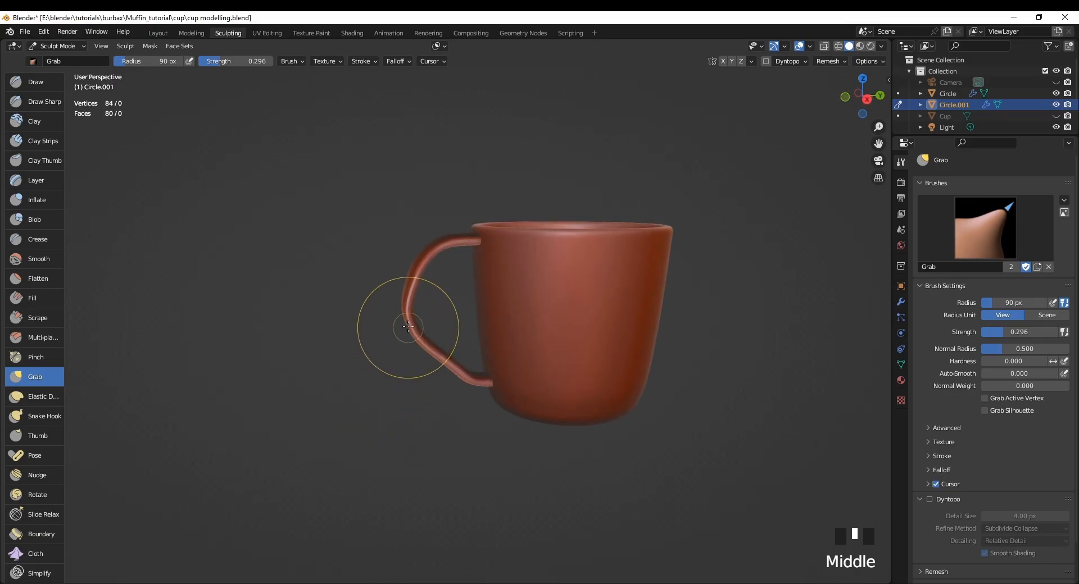
drag(402, 298, 409, 320)
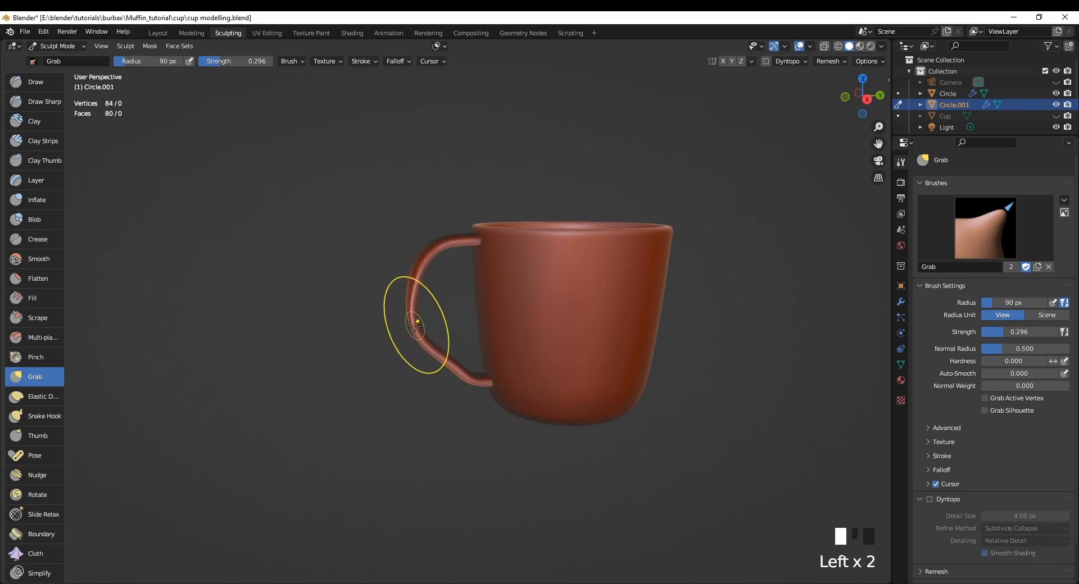
drag(415, 338, 424, 336)
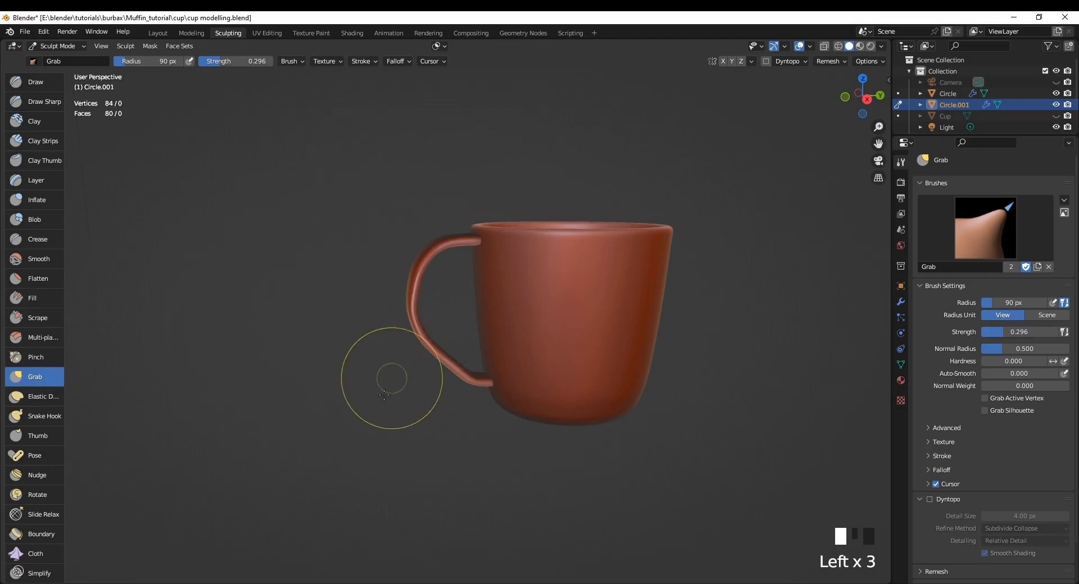
- Pull the handle's lower bend near the cup wall outward with the Grab brush to soften the kink
middle_drag(363, 455, 570, 462)
mouse_move(311, 330)
middle_down()
mouse_move(500, 355)
mouse_move(585, 326)
middle_up()
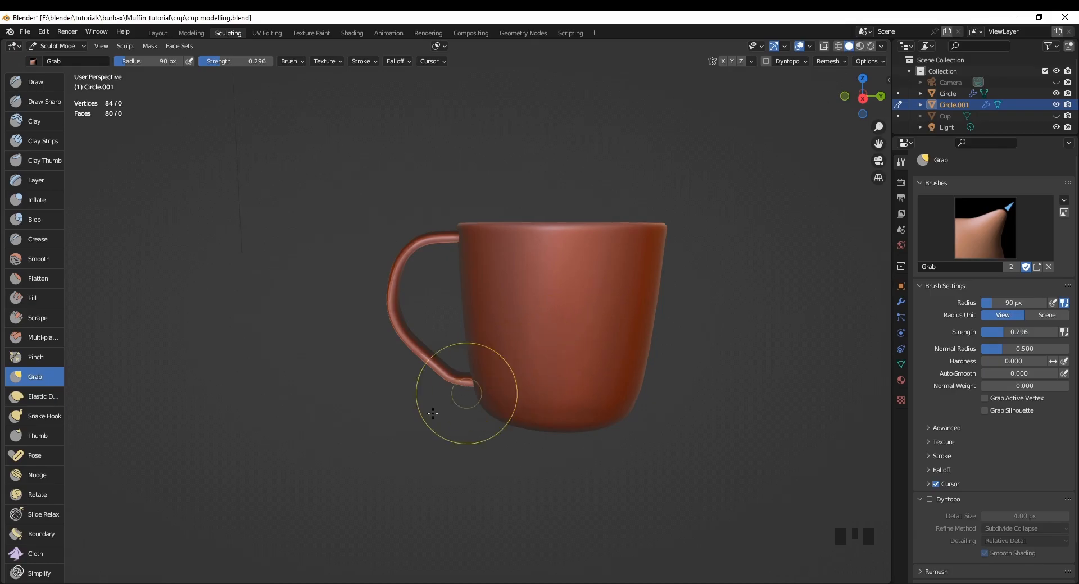
scroll(374, 433, up, 2)
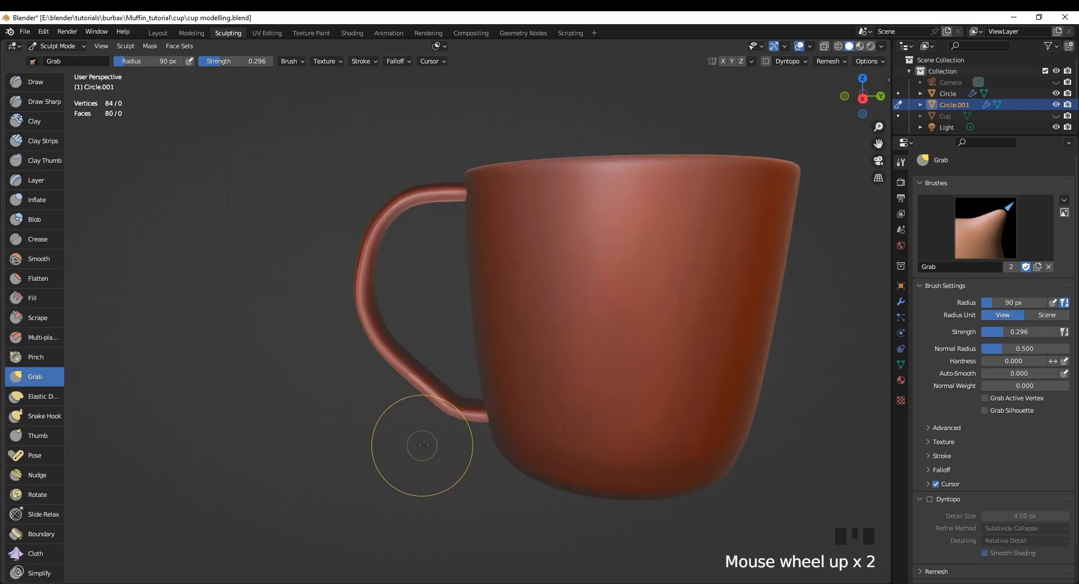
drag(452, 412, 417, 419)
middle_drag(418, 419, 546, 452)
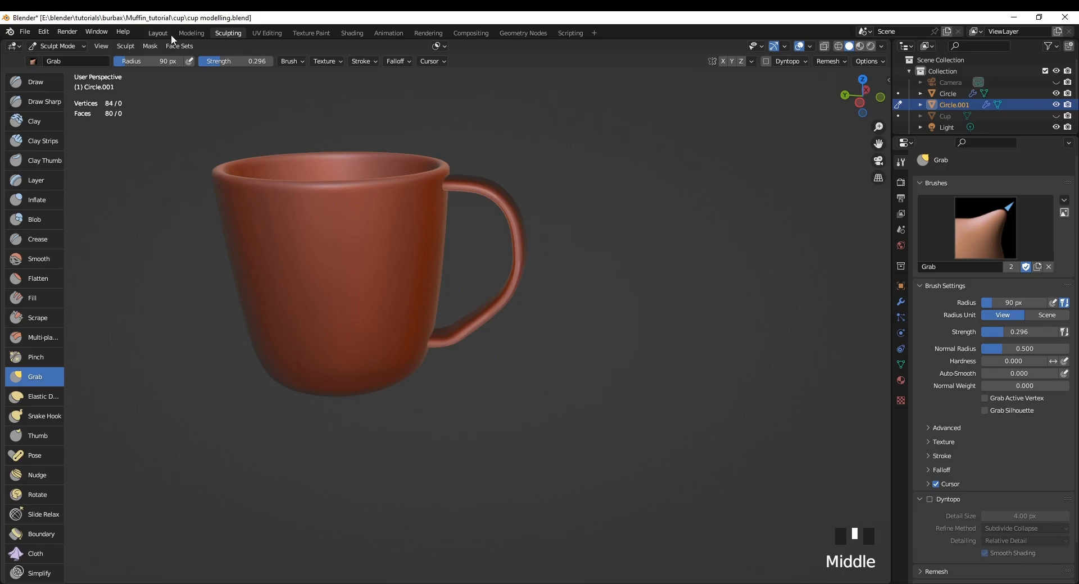
- Return to the Layout workspace with nothing selected and check the reshaped handle on the cup
click(156, 35)
click(167, 272)
click(172, 344)
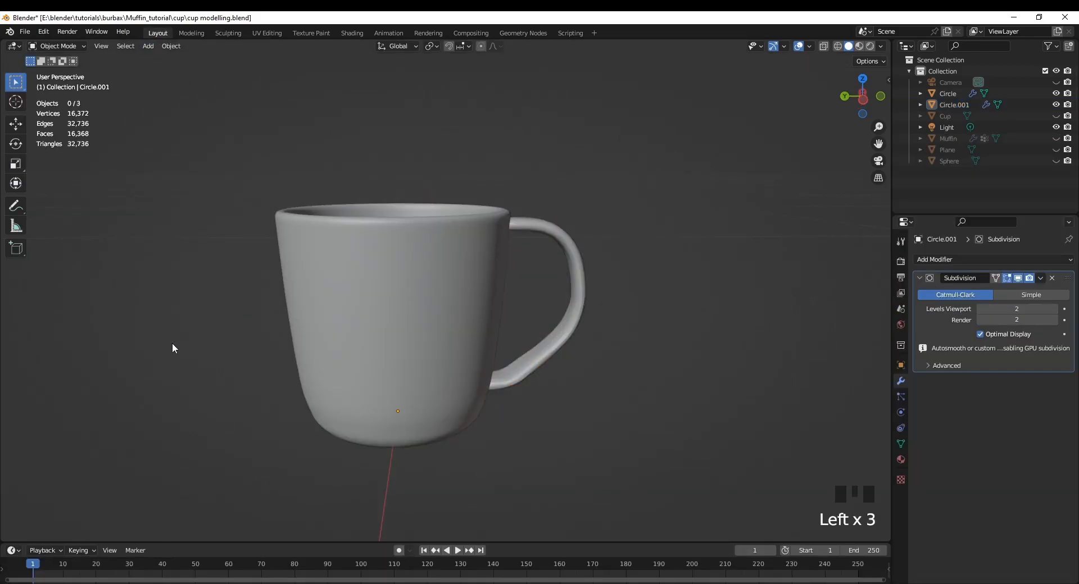
middle_drag(561, 409, 542, 430)
scroll(542, 430, down, 4)
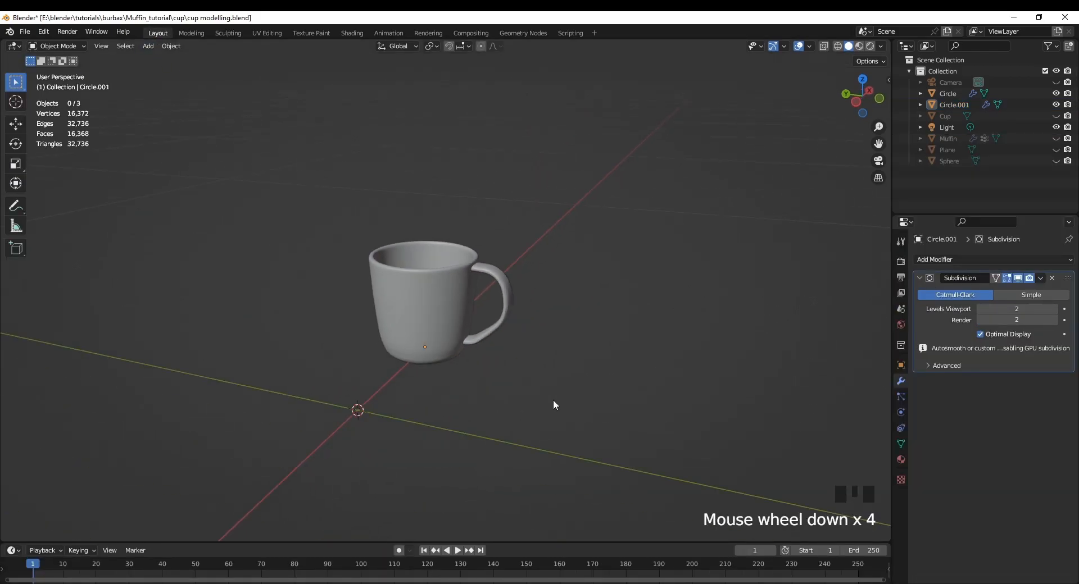
key(KP_1)
middle_drag(611, 278, 652, 359)
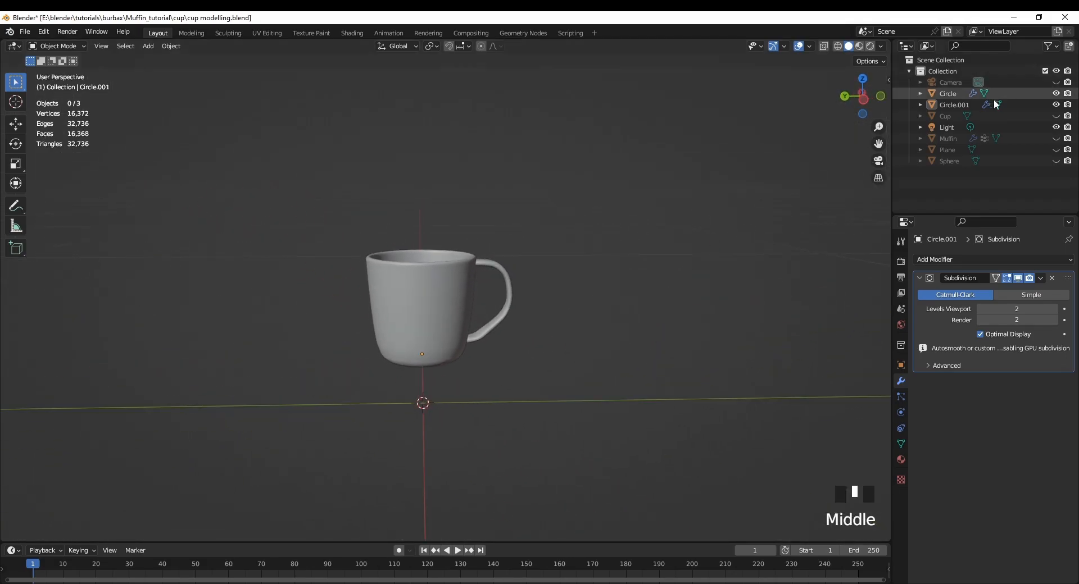
- Unhide the Cup and Muffin objects and view the muffin and drinking cup together
click(1056, 115)
click(1056, 139)
middle_drag(512, 433, 419, 434)
scroll(434, 402, up, 2)
middle_drag(308, 366, 790, 448)
middle_drag(482, 445, 785, 446)
- Apply the handle's Subdivision modifier and the cup body's Solidify and Subdivision modifiers
click(517, 325)
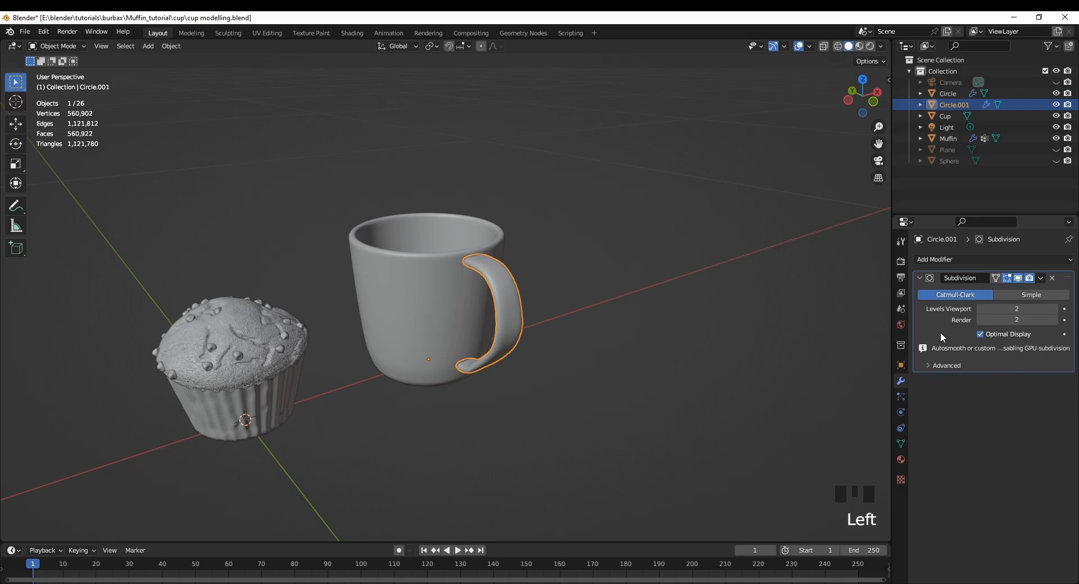
key(ctrl+a)
click(441, 299)
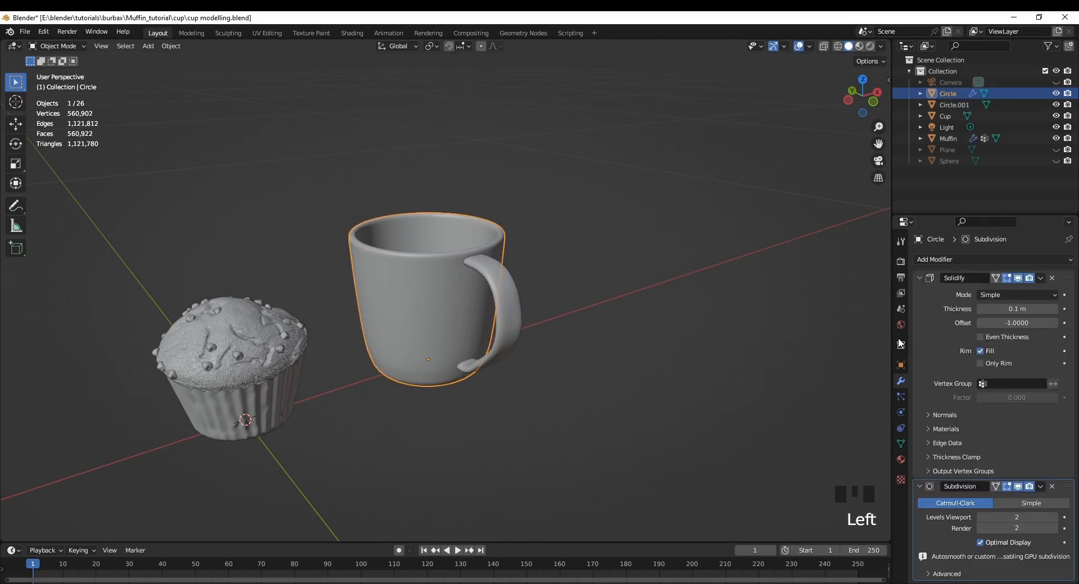
key(ctrl+a)
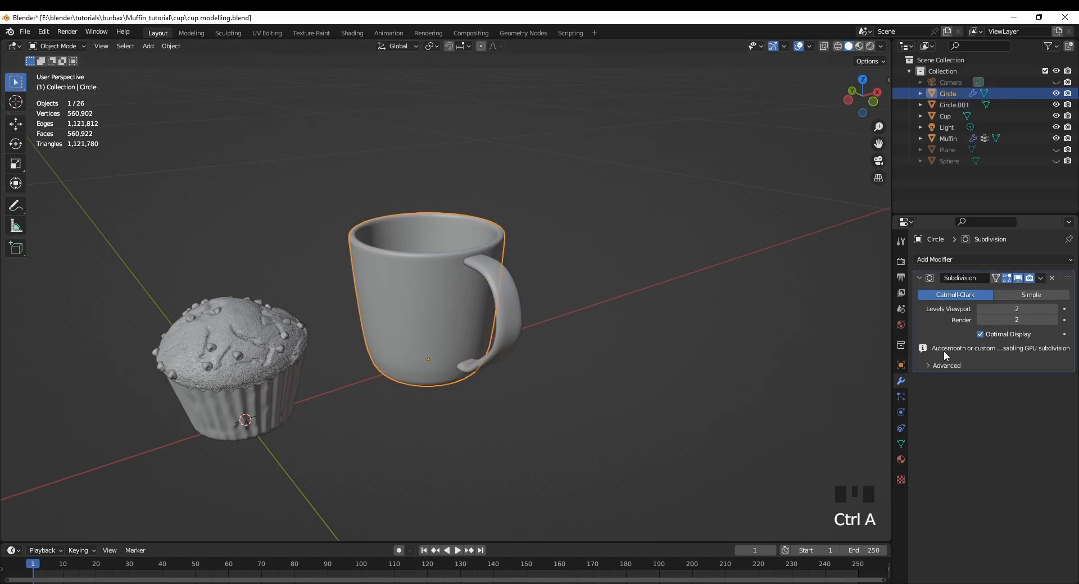
key(ctrl+a)
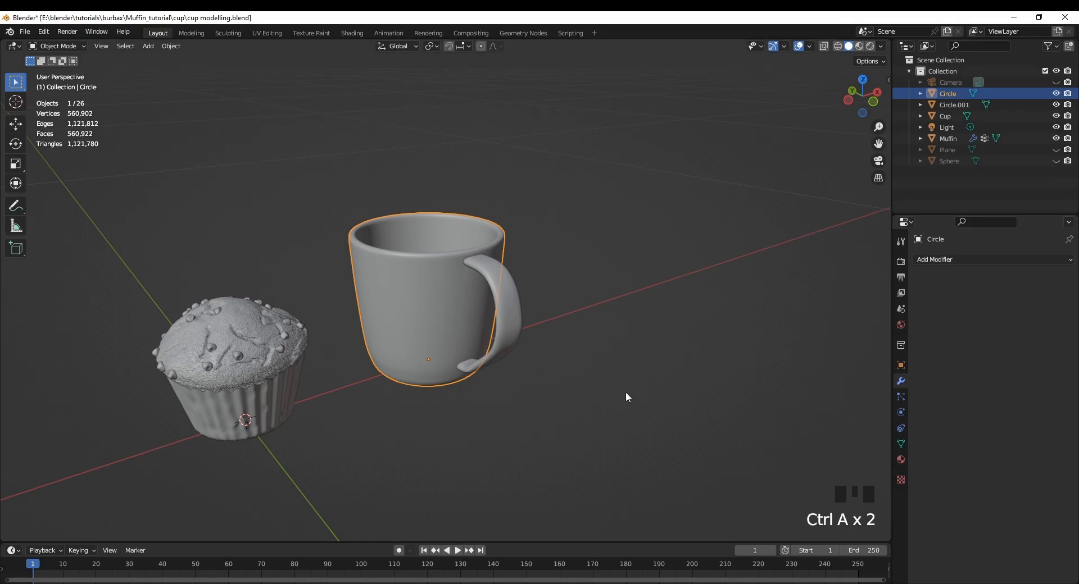
- Switch the viewport to Rendered shading and unhide the Plane beneath the muffin and cup
click(582, 367)
mouse_move(590, 394)
middle_down()
mouse_move(488, 393)
mouse_move(404, 298)
mouse_move(375, 400)
mouse_move(315, 455)
mouse_move(284, 436)
mouse_move(544, 417)
mouse_move(607, 397)
middle_up()
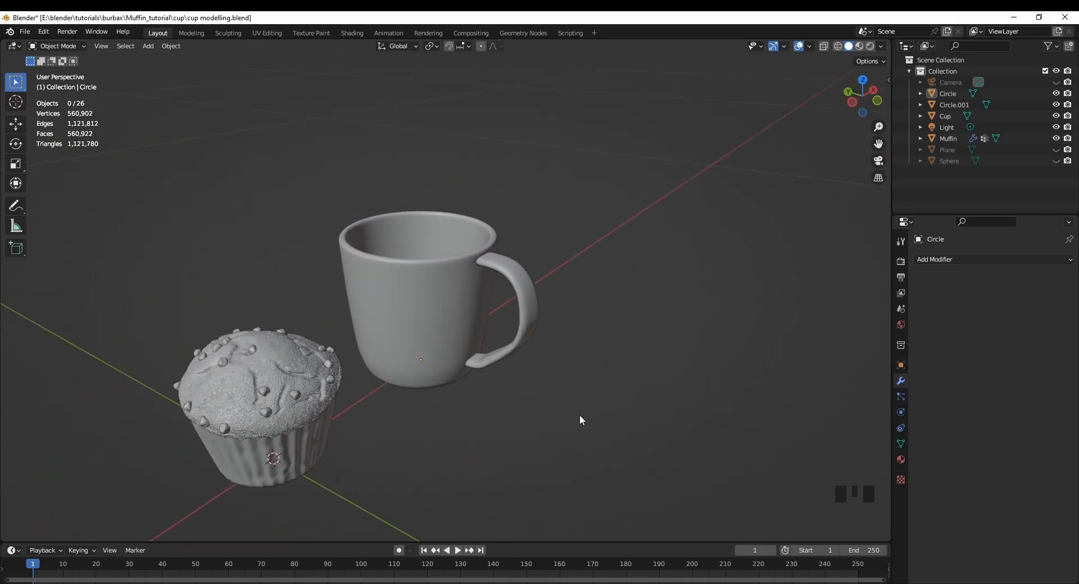
click(871, 47)
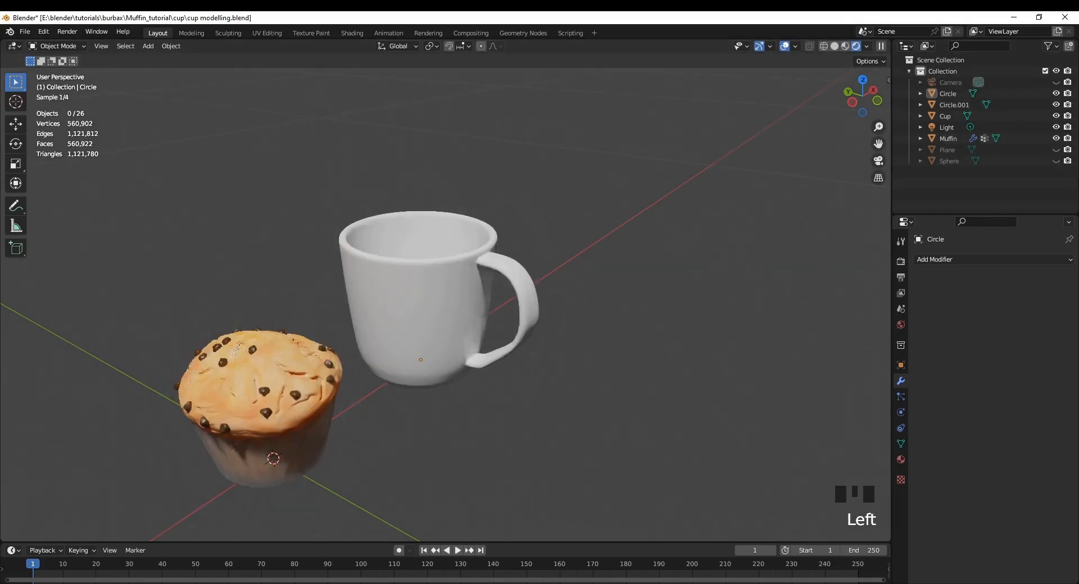
click(1057, 150)
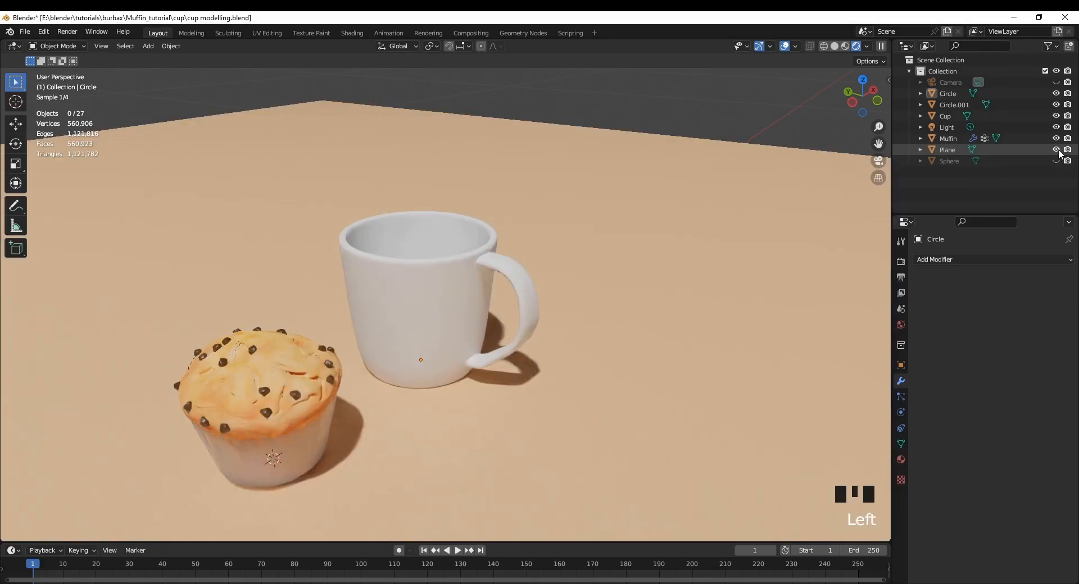
middle_drag(513, 457, 454, 462)
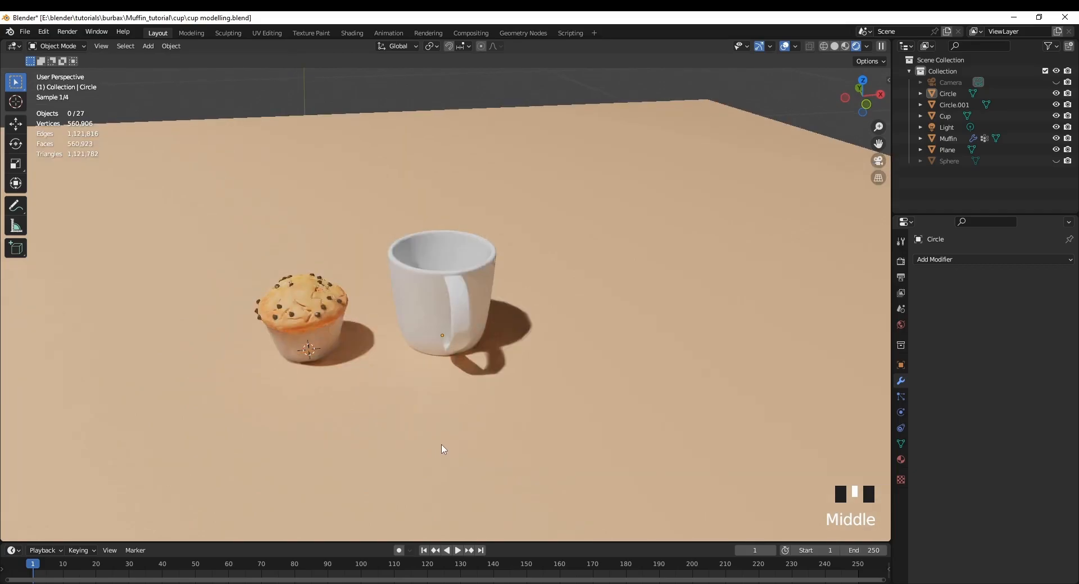
middle_drag(413, 400, 460, 402)
scroll(434, 387, up, 2)
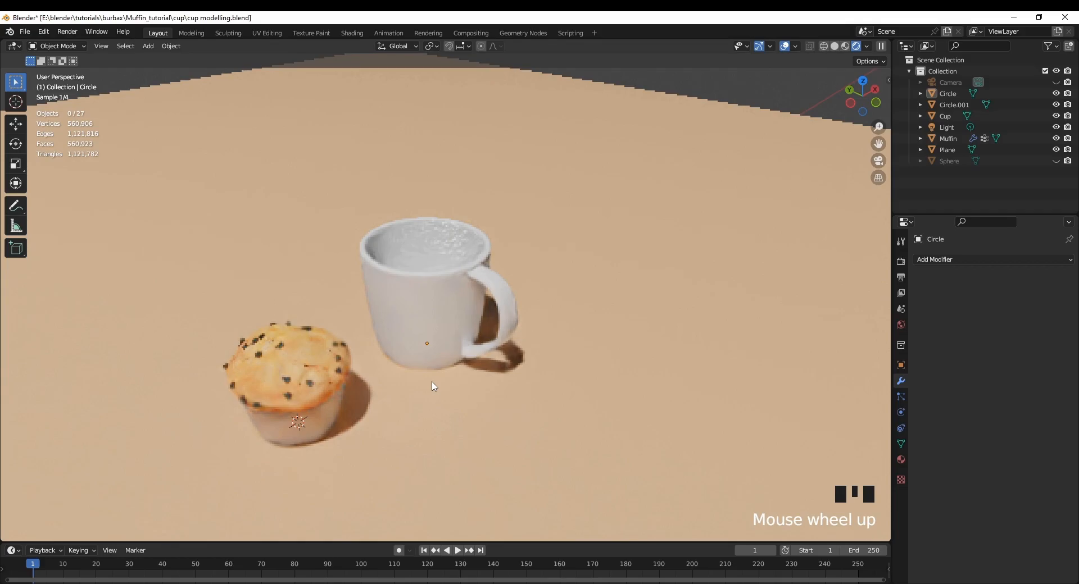
- Parent the cup body to the handle with the Object (Keep Transform) option
click(446, 318)
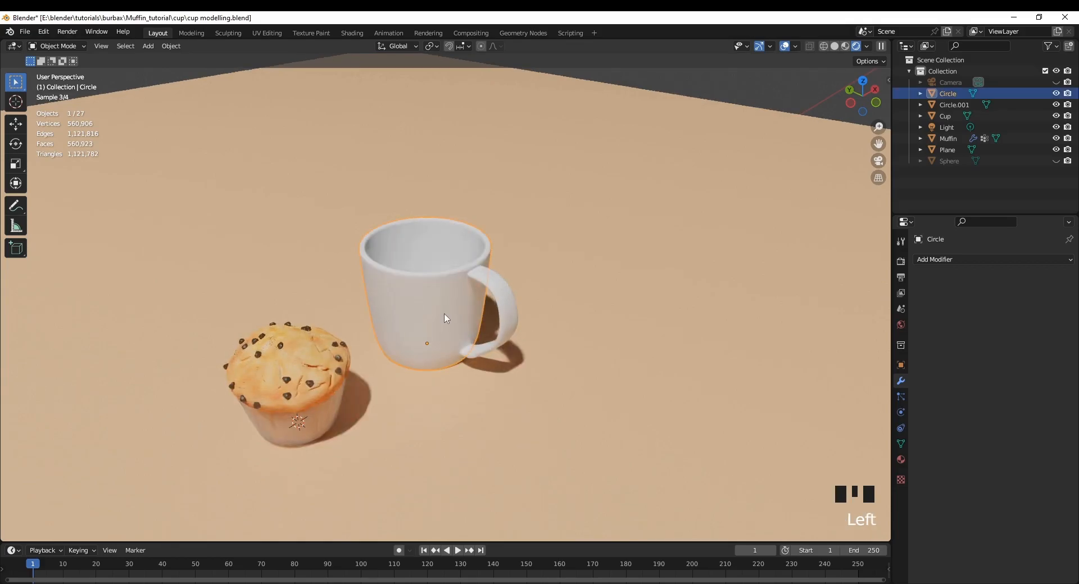
shift+click(510, 299)
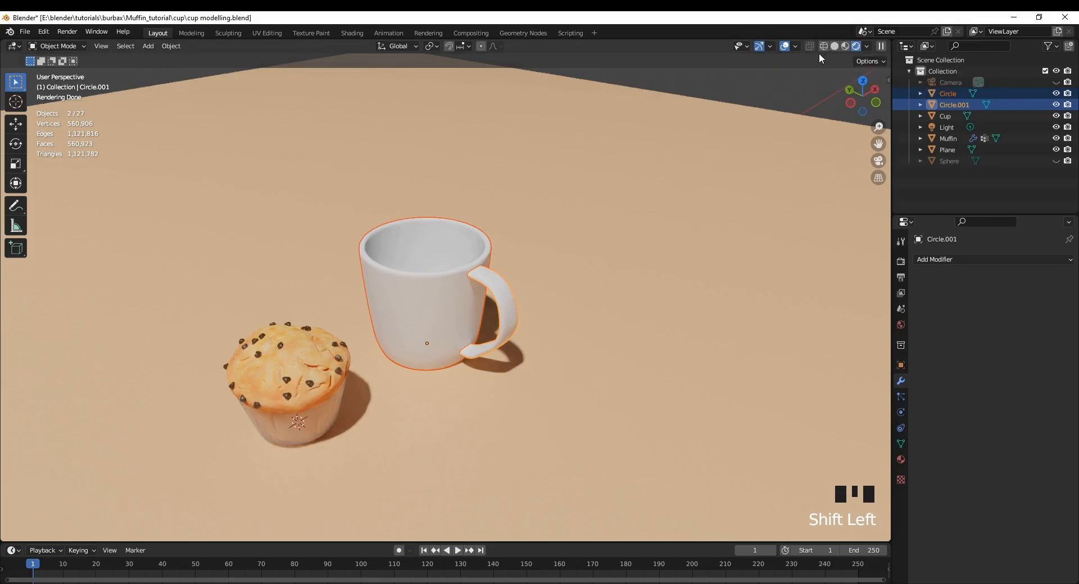
click(595, 291)
click(427, 296)
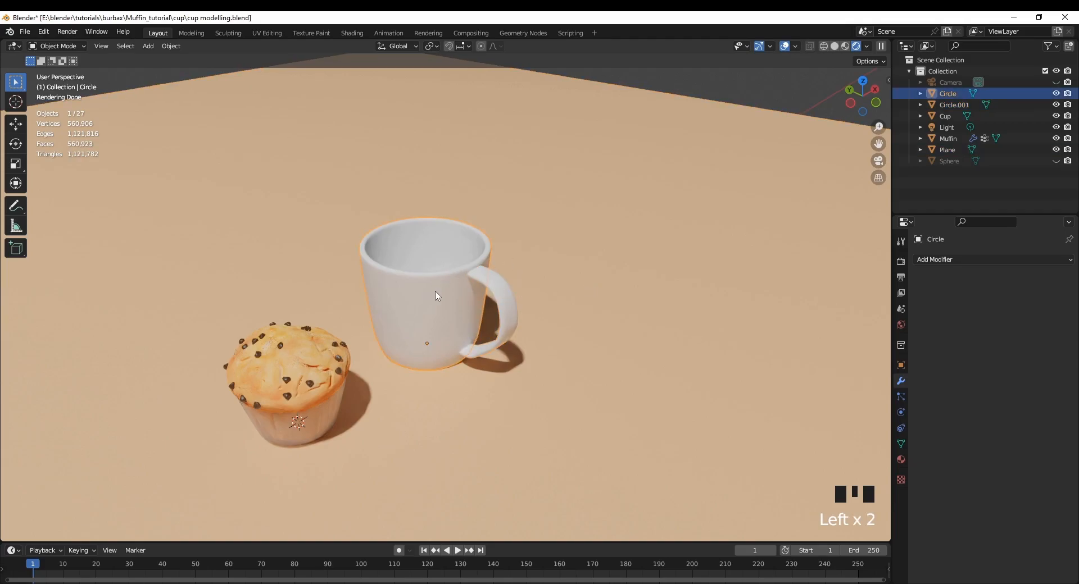
shift+click(503, 294)
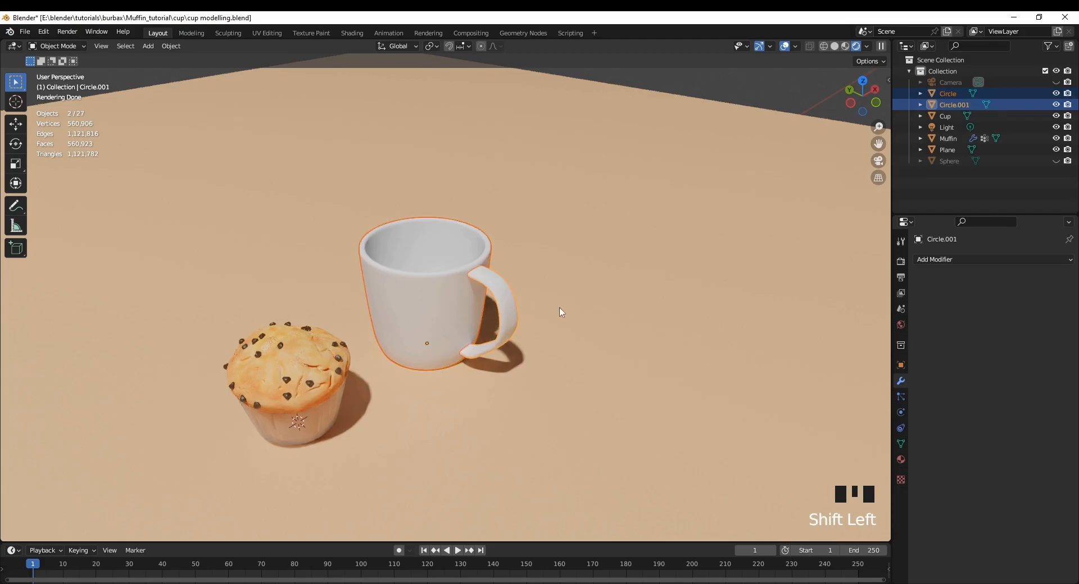
key(ctrl+p)
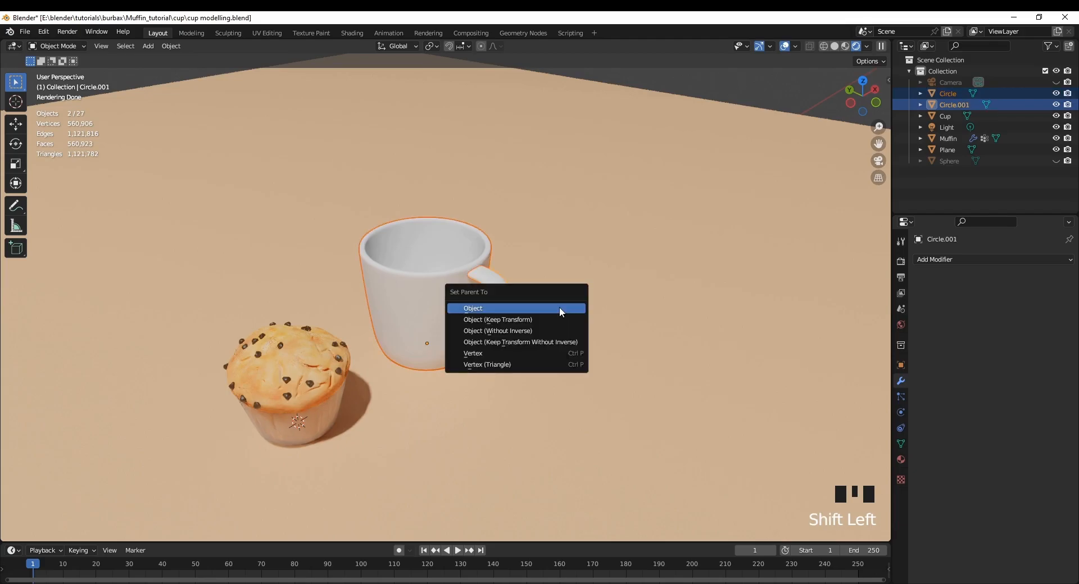
click(497, 320)
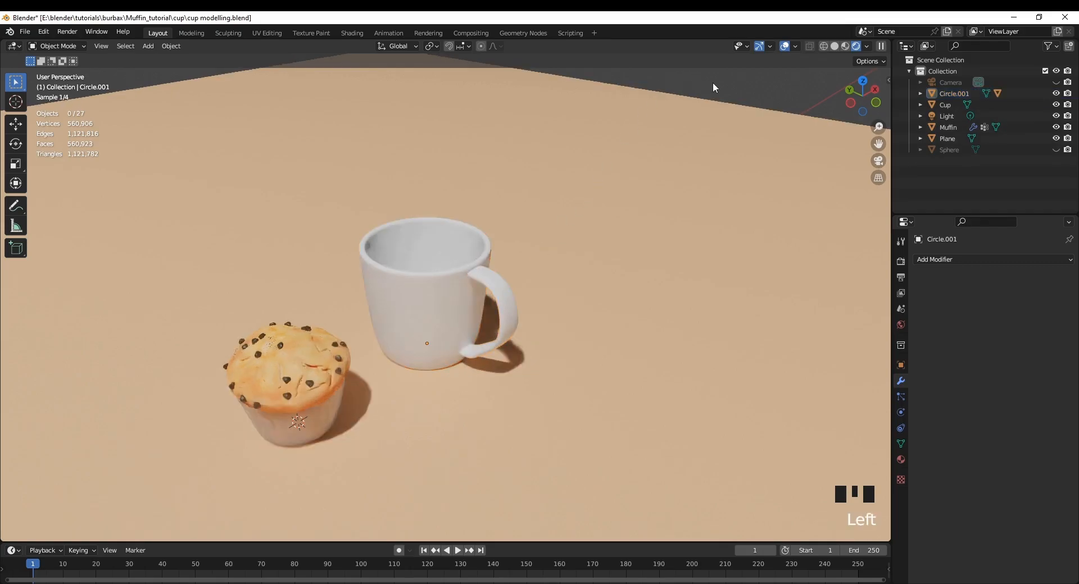
- Check the parenting by trial-moving the cup body and the handle separately, cancelling each move
click(440, 309)
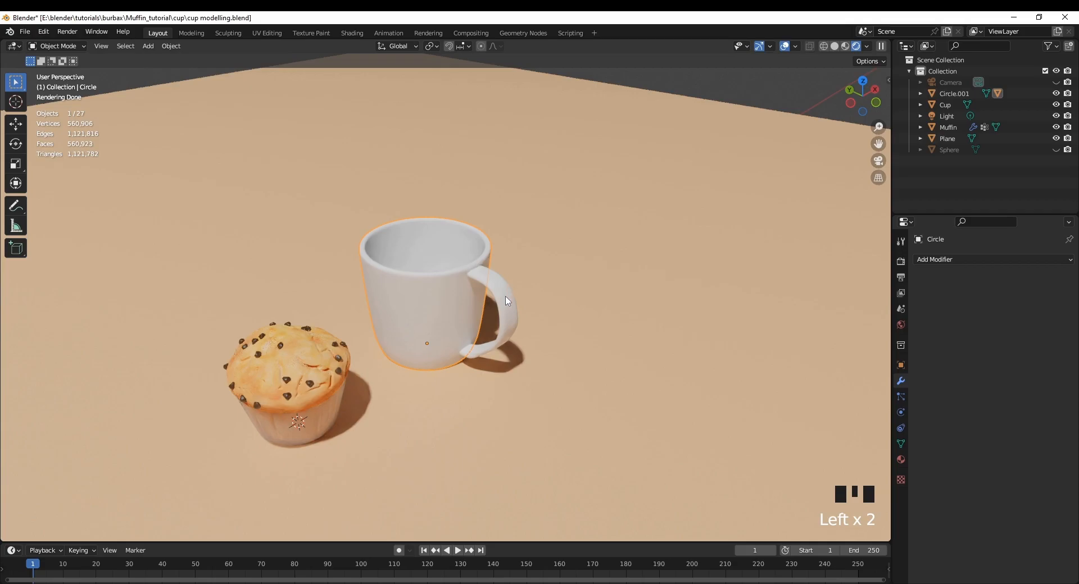
click(507, 300)
click(455, 311)
key(g)
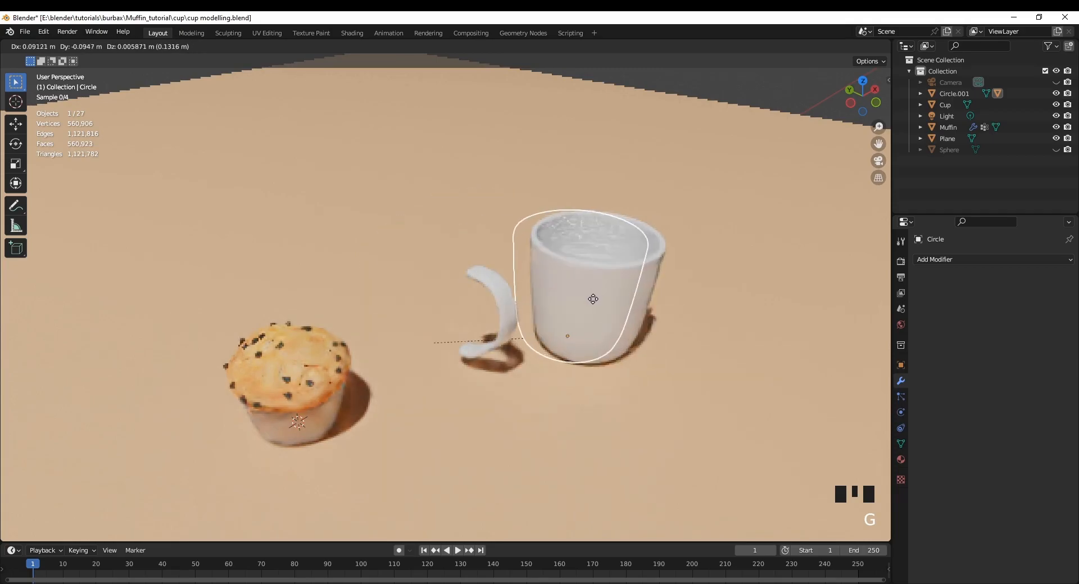
right_click(575, 303)
click(503, 313)
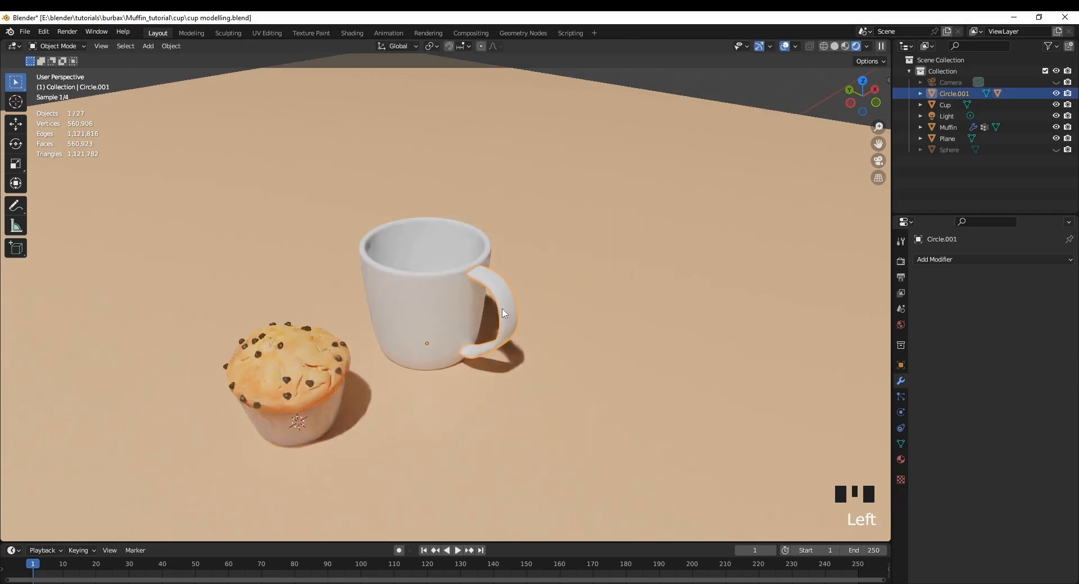
key(g)
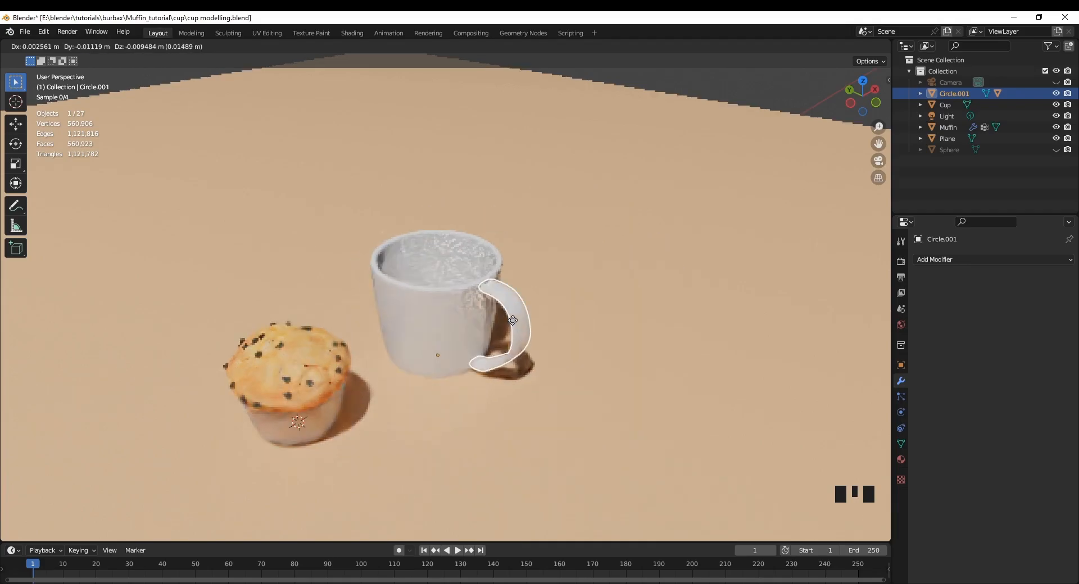
click(504, 326)
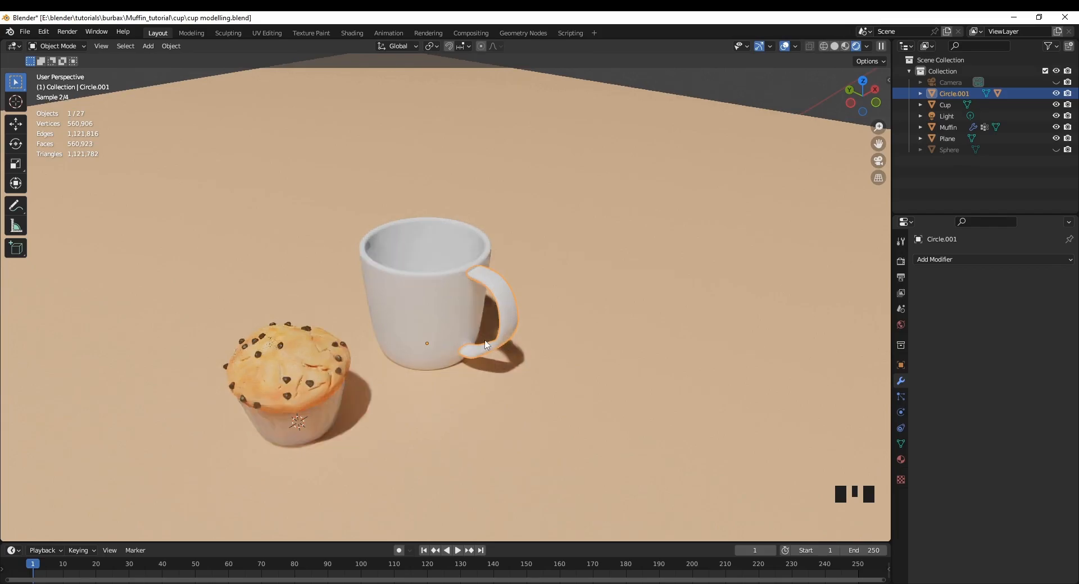
- Clear the cup body's parent with the Clear and Keep Transformation option
click(457, 327)
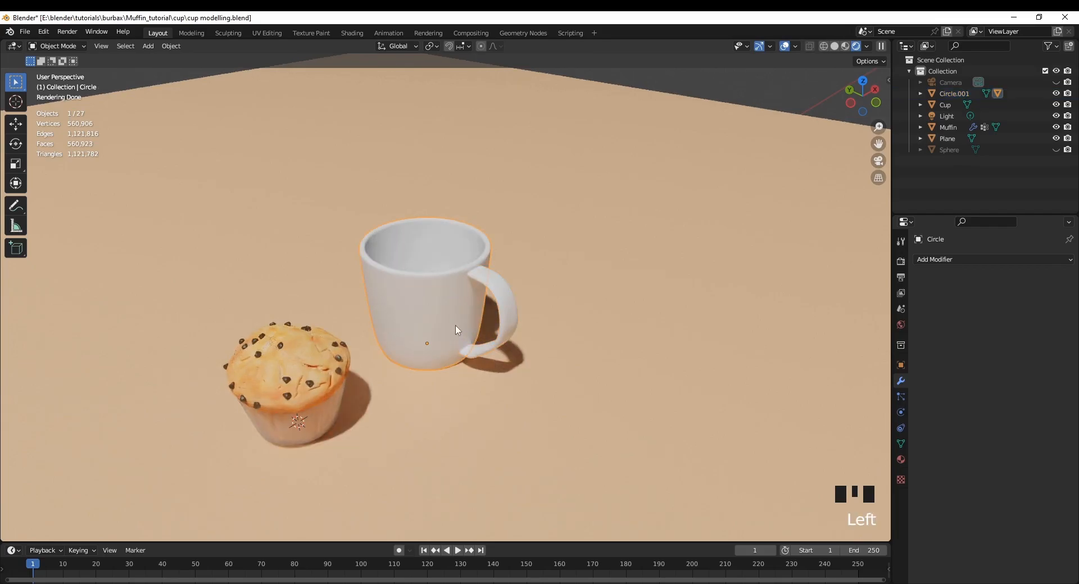
key(alt+p)
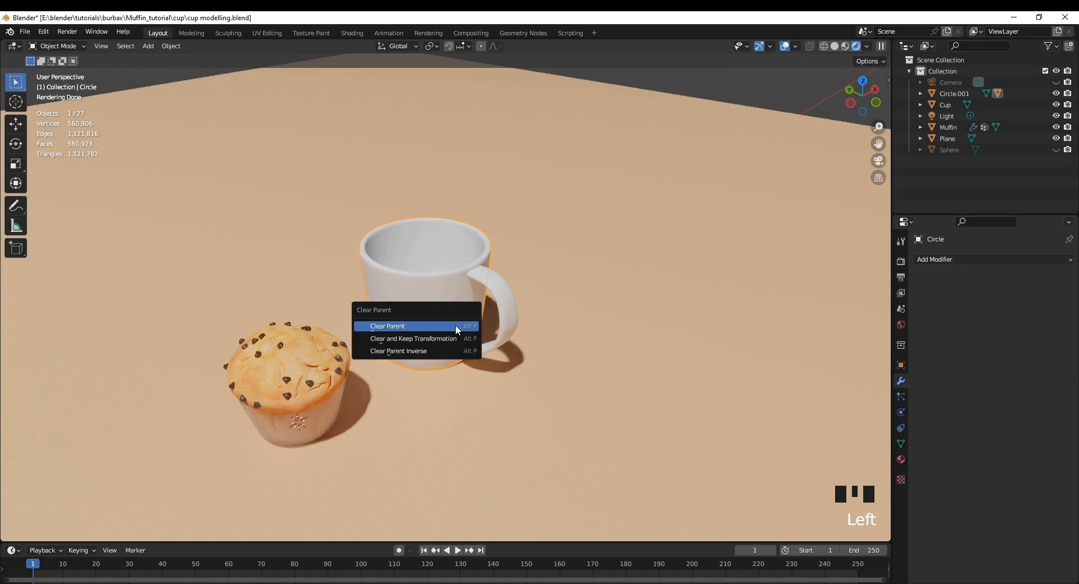
click(417, 340)
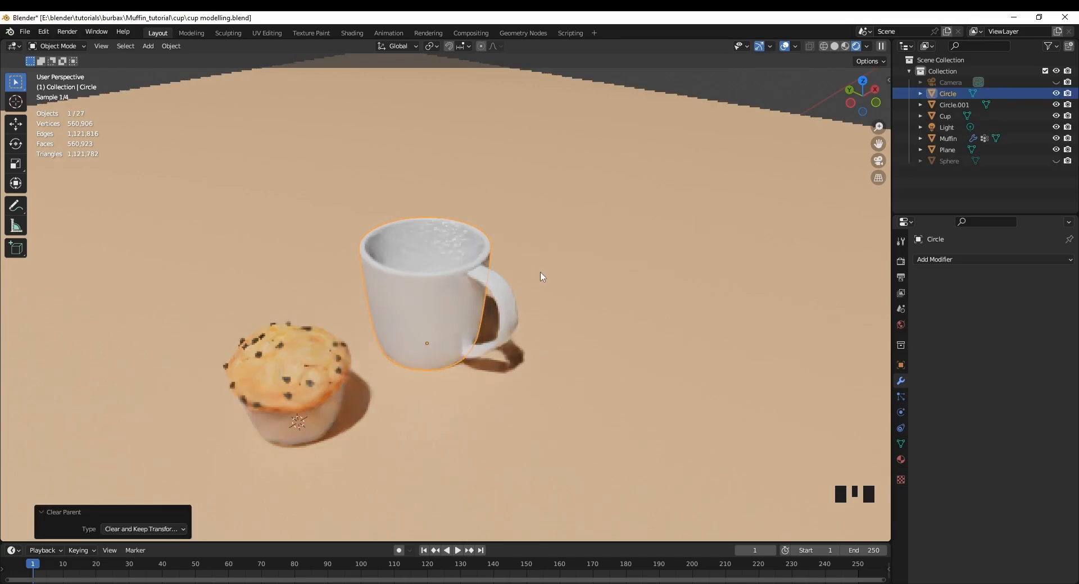
- Parent the handle to the cup body with the Object (Keep Transform) option
click(512, 319)
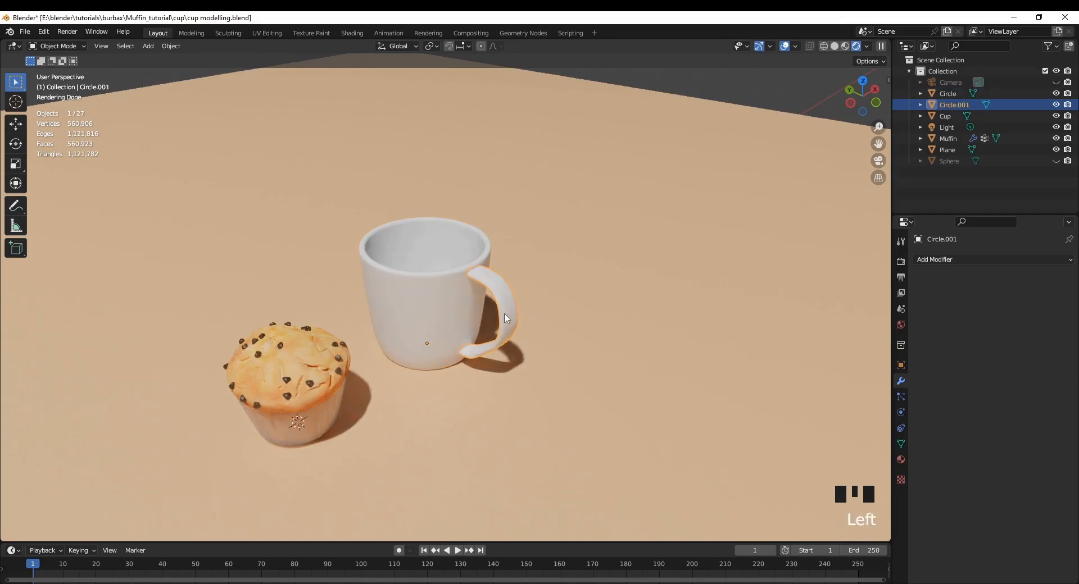
shift+click(446, 319)
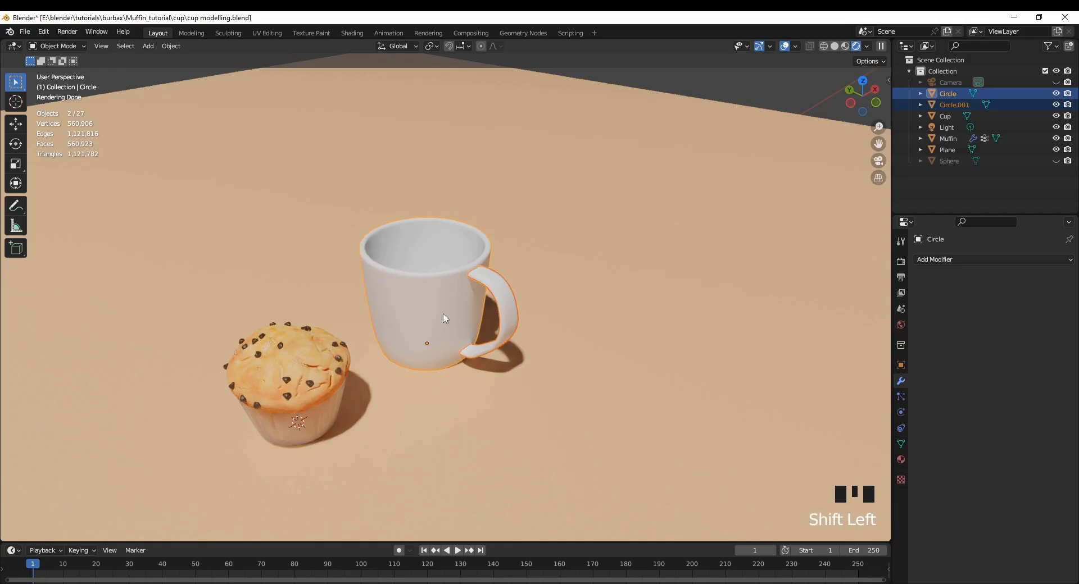
key(ctrl+p)
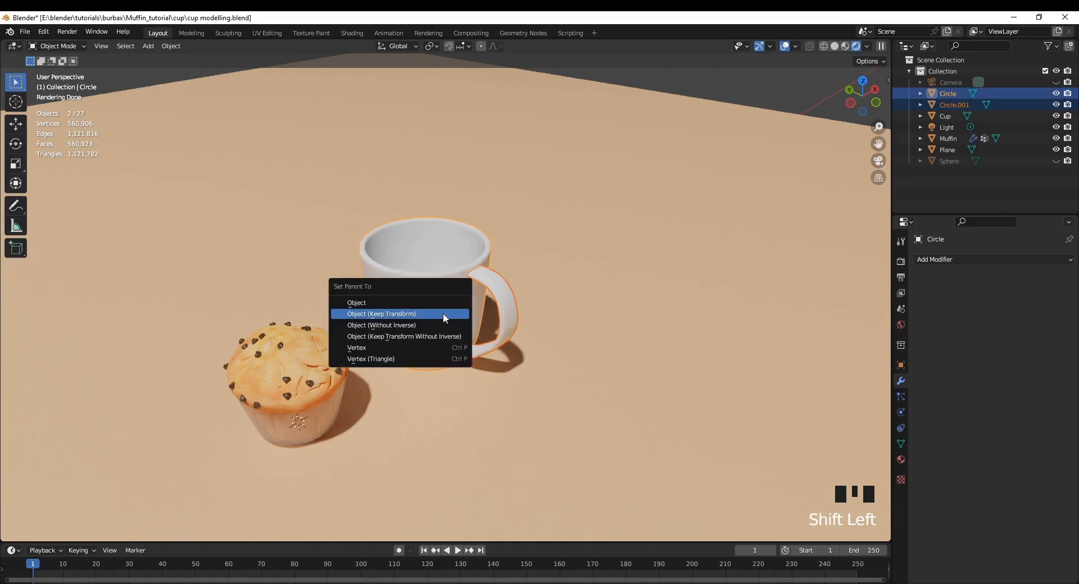
click(385, 317)
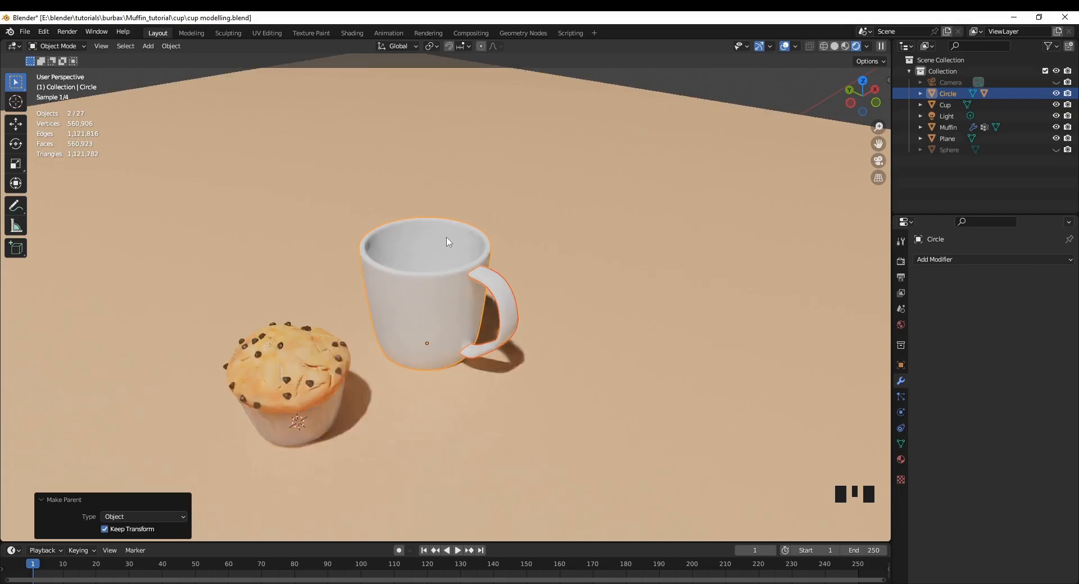
- Test the new parenting with a trial move of the cup body alone, cancelling the move
click(600, 256)
click(437, 307)
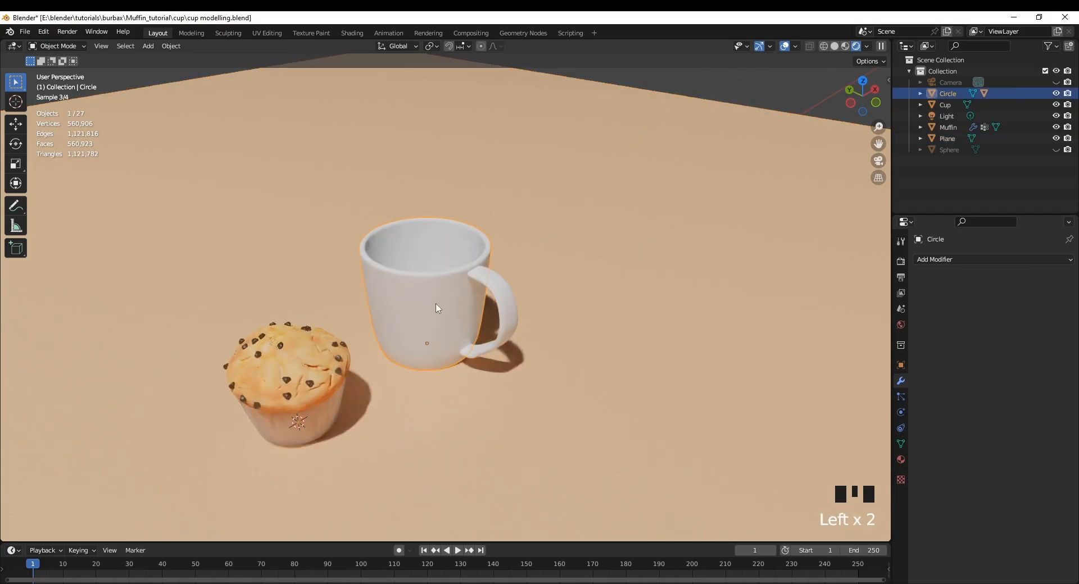
key(g)
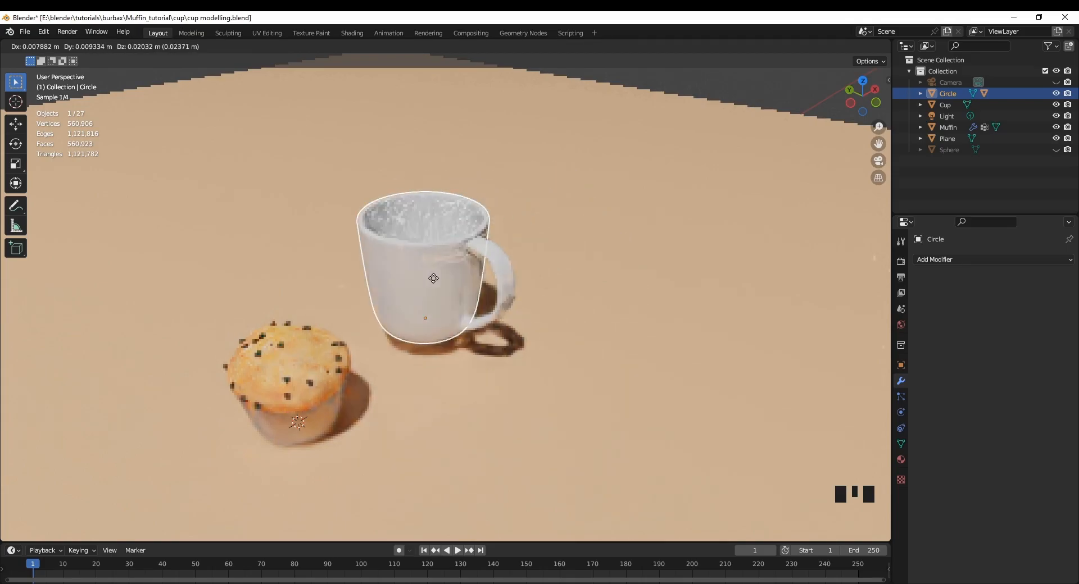
right_click(434, 278)
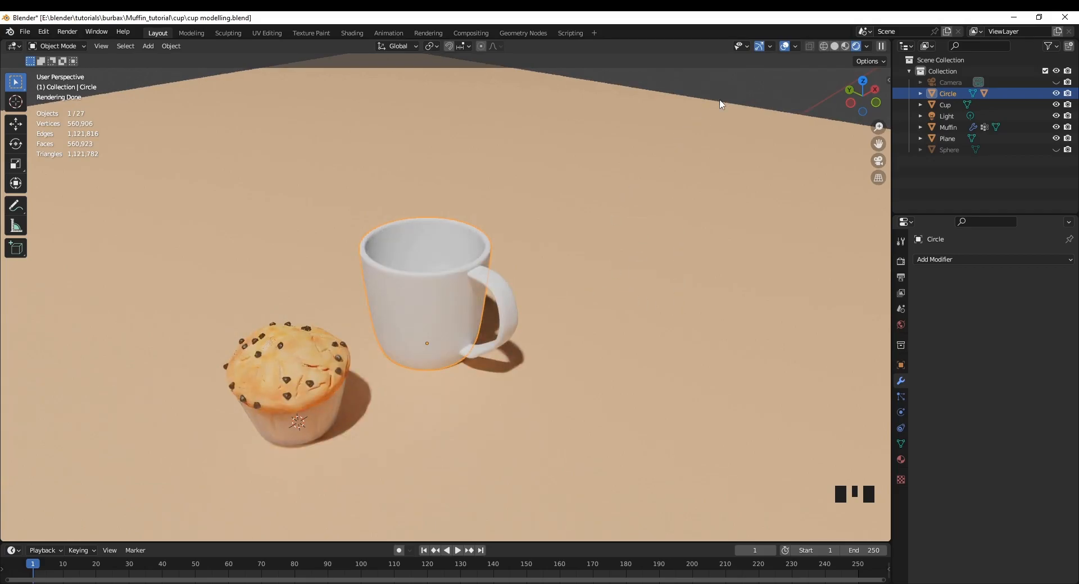
- Join the cup body and handle into a single object and test it with a cancelled trial move
shift+click(508, 301)
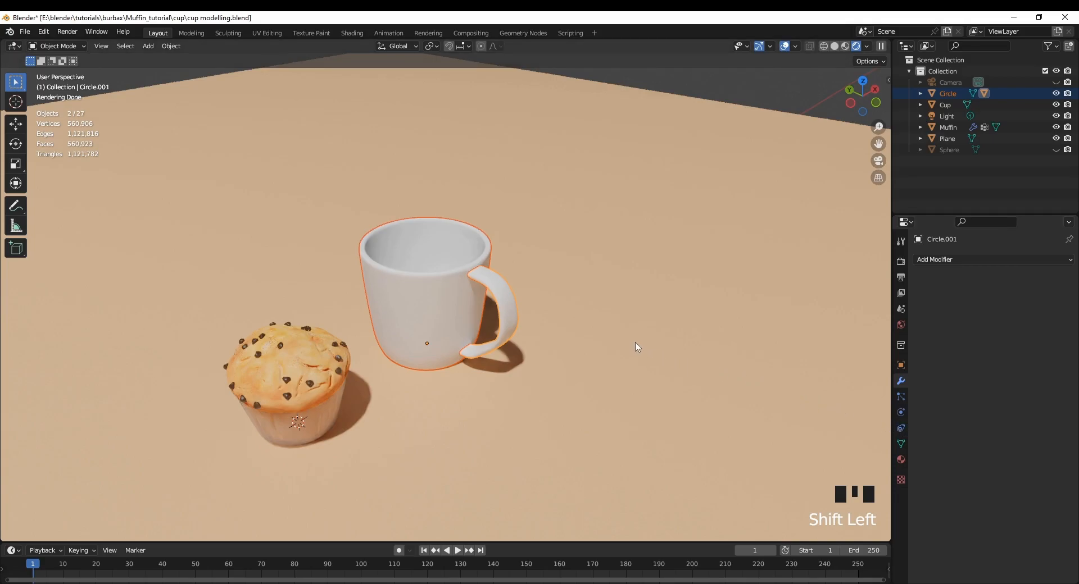
key(ctrl+j)
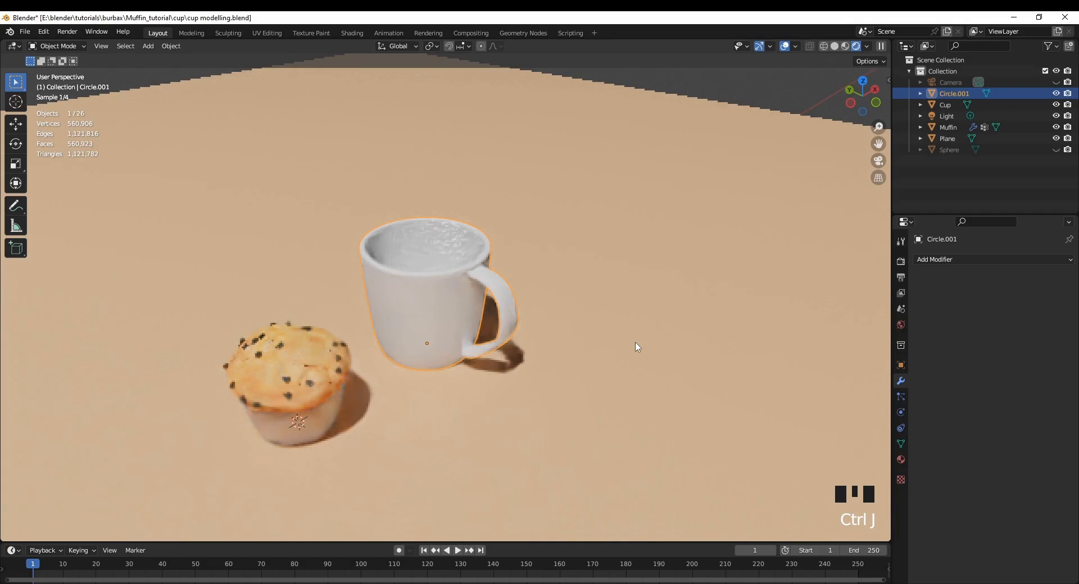
click(739, 92)
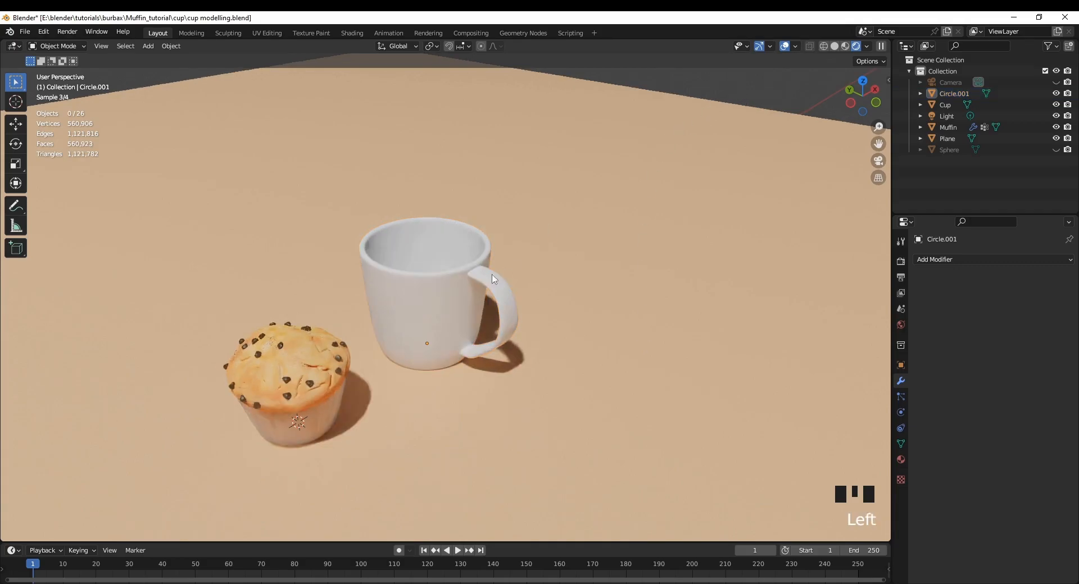
click(444, 313)
key(g)
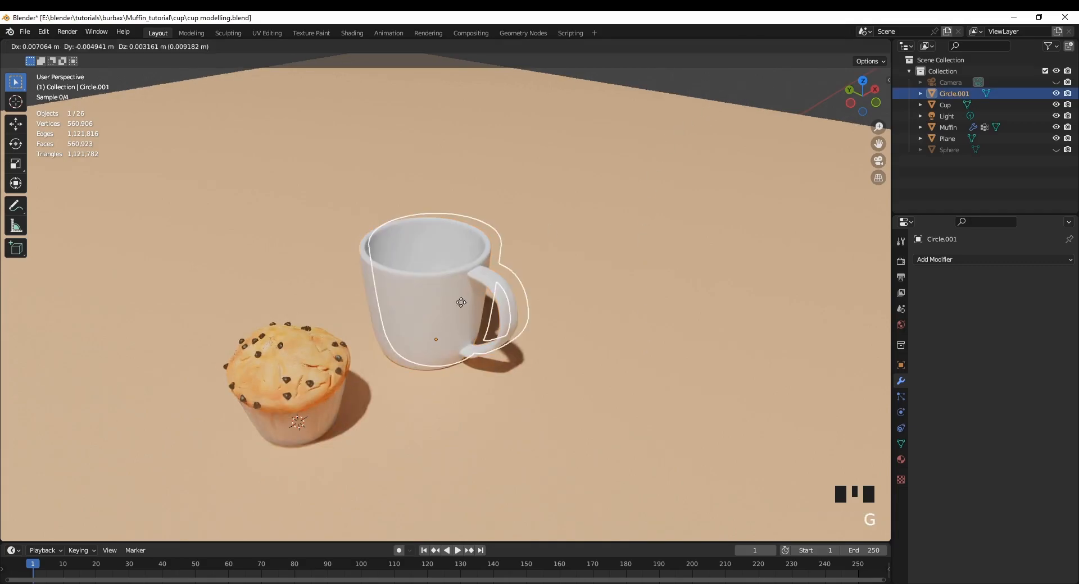
right_click(482, 293)
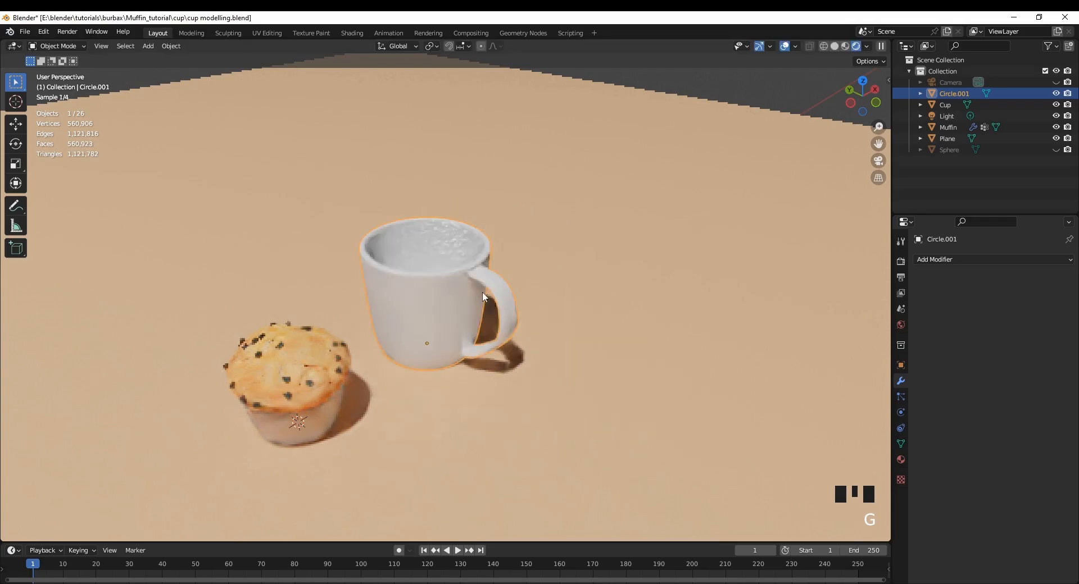
- Rename the joined cup's material as "cup"
click(900, 459)
click(980, 308)
double_click(969, 308)
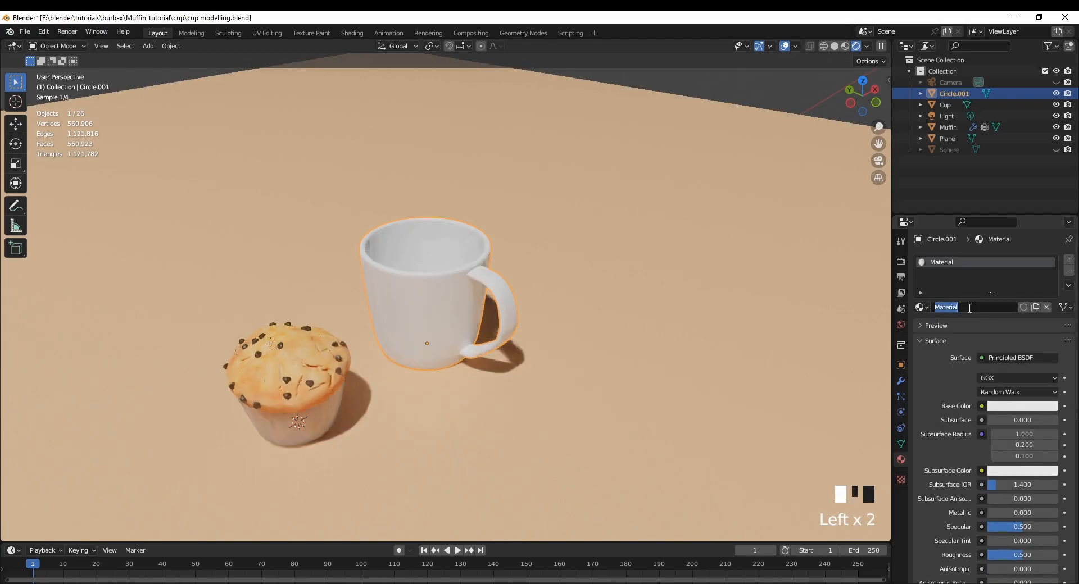
text(cup)
key(Return)
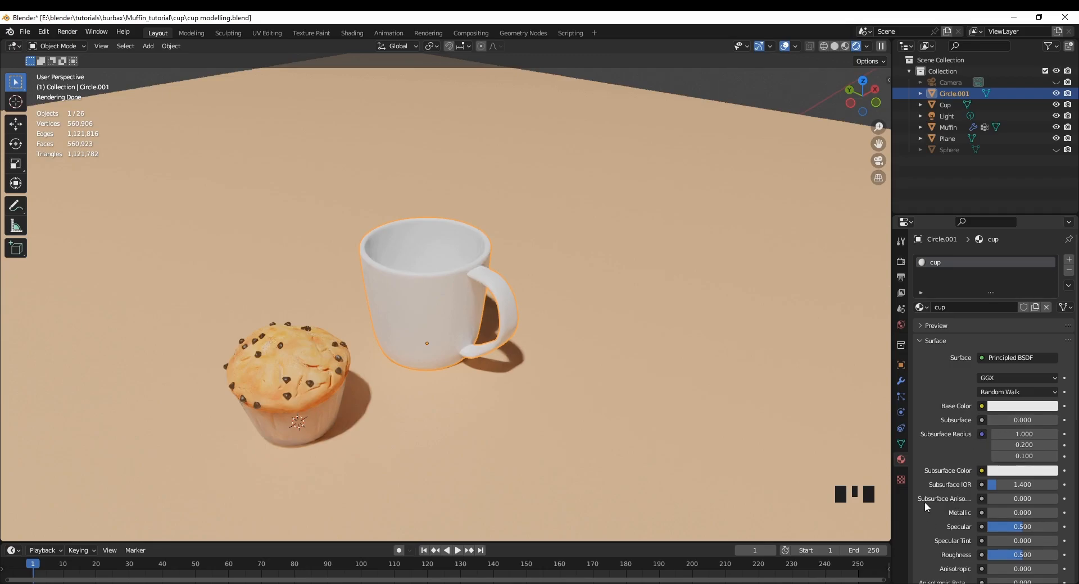
- Lower the cup material's Roughness to about 0.264 and switch the viewport to Material Preview shading
scroll(925, 505, down, 6)
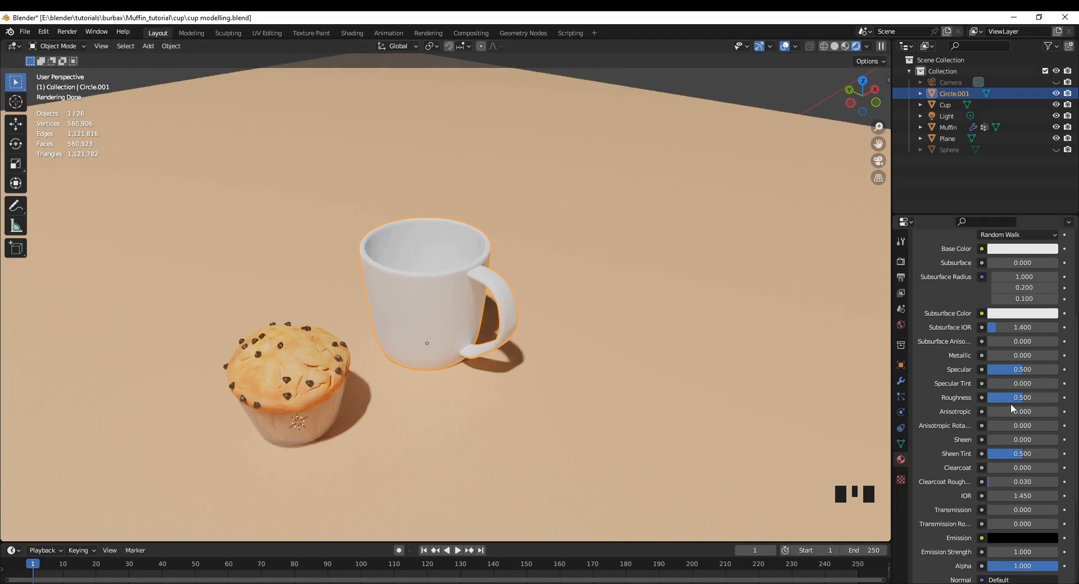
drag(1016, 398, 996, 399)
click(848, 45)
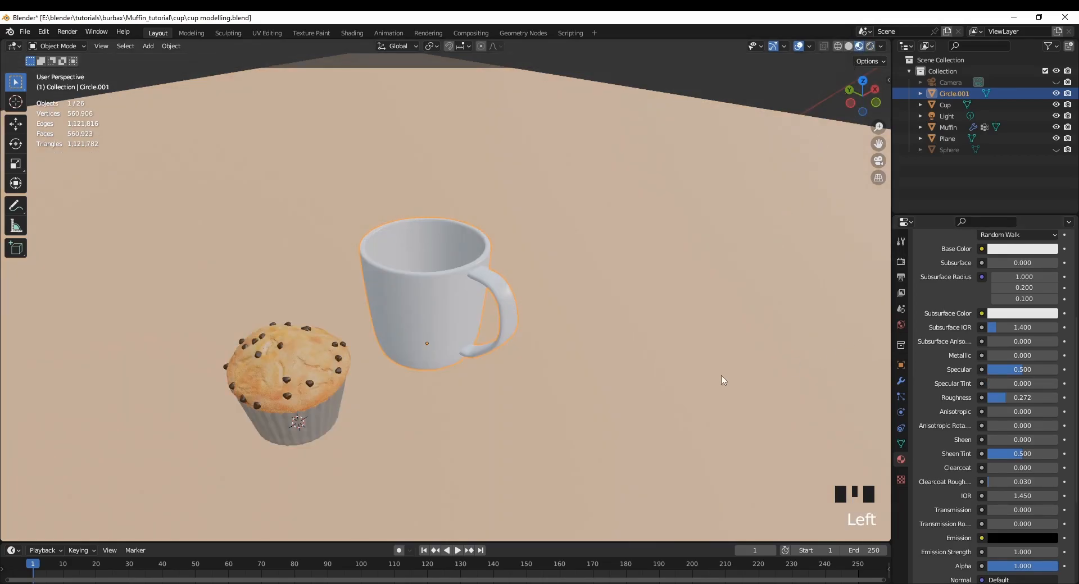
scroll(596, 424, up, 3)
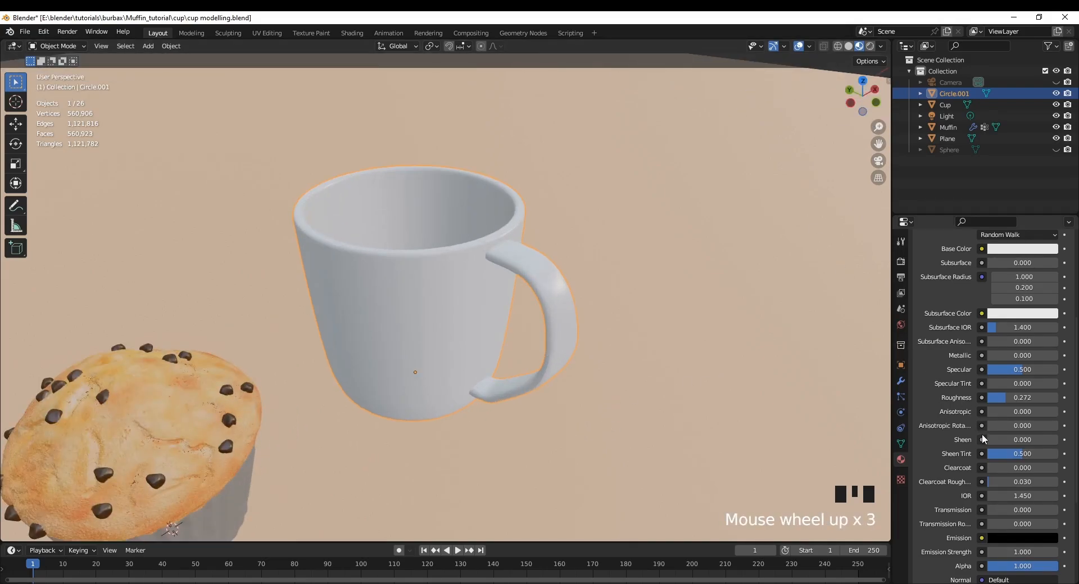
drag(1003, 397, 998, 400)
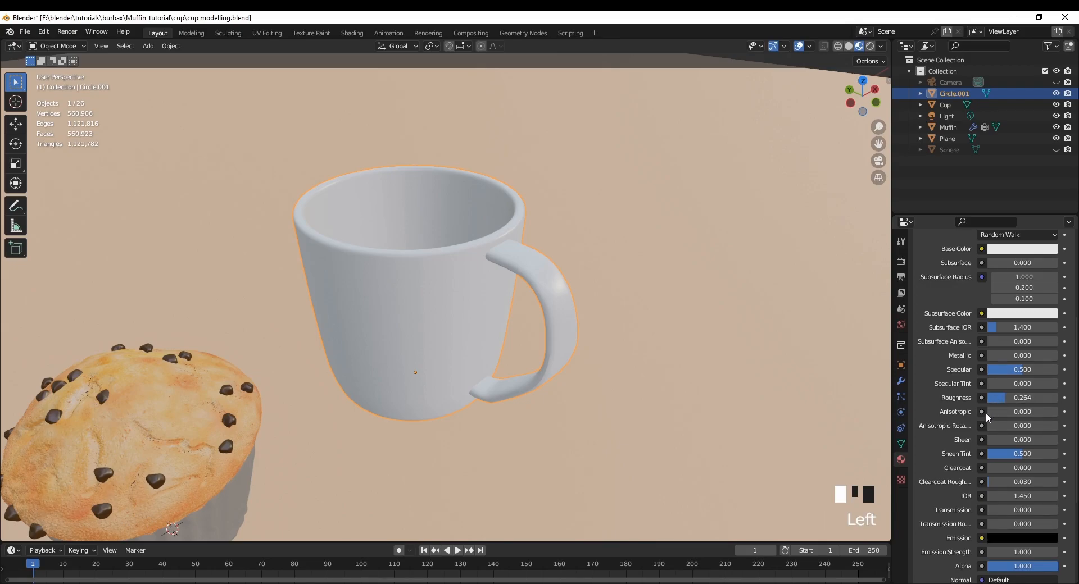
- Reduce the cup material's Roughness to about 0.098 and switch the viewport to Rendered shading
scroll(984, 412, up, 1)
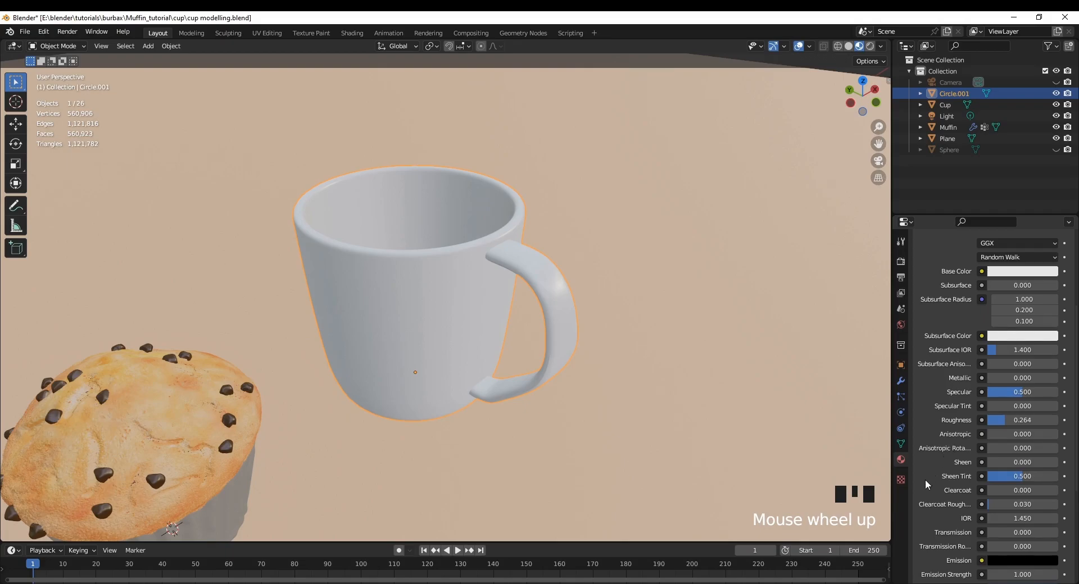
scroll(927, 504, down, 4)
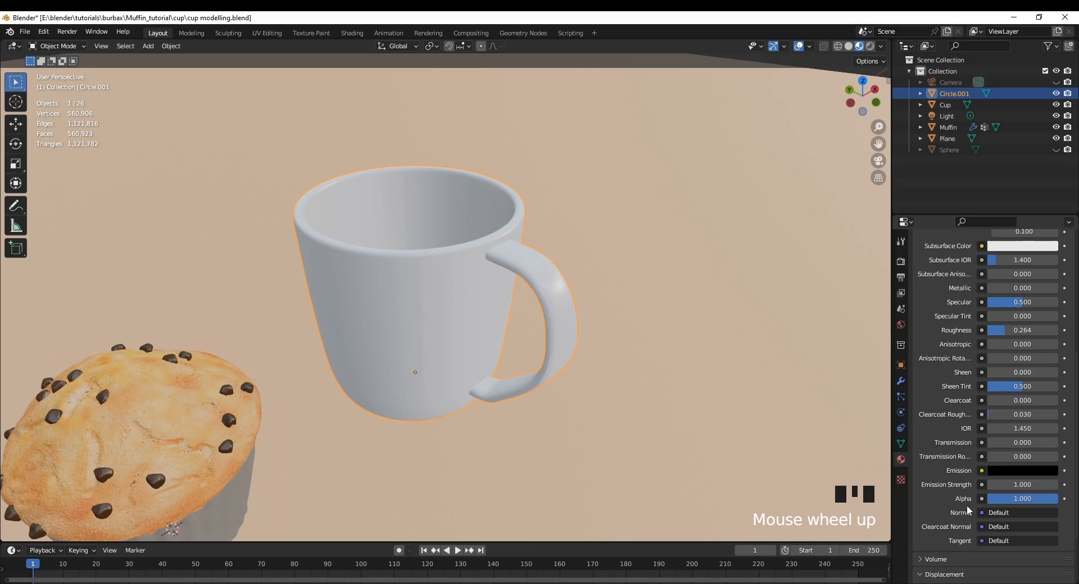
scroll(967, 506, down, 2)
scroll(966, 510, down, 2)
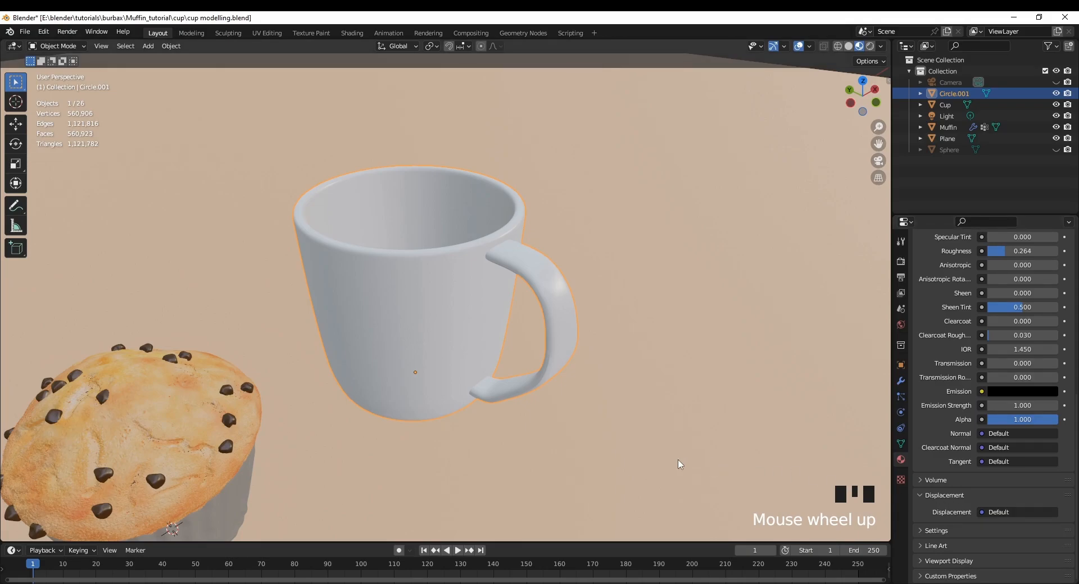
middle_drag(421, 448, 294, 434)
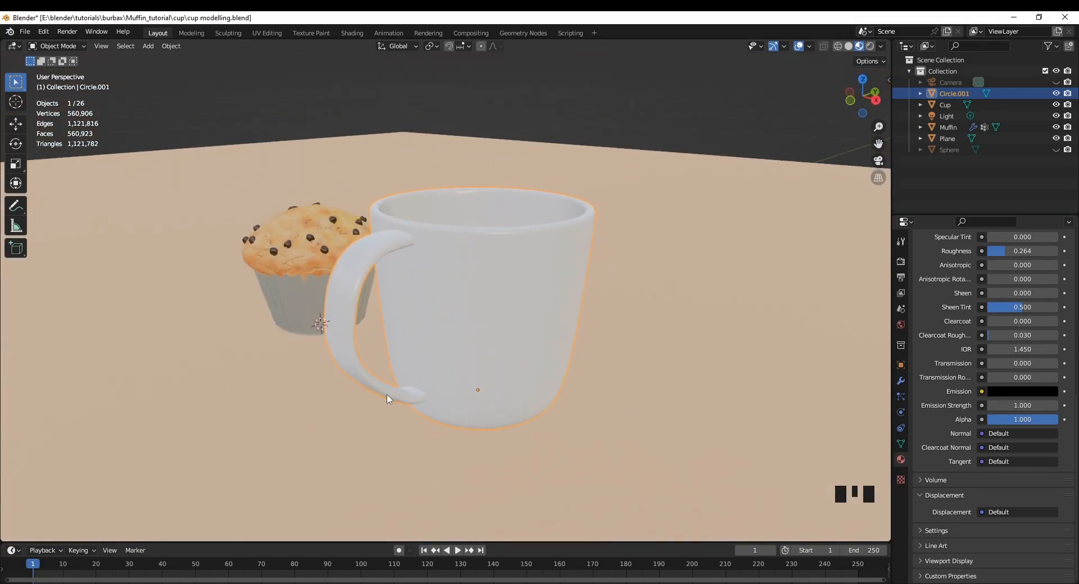
middle_drag(496, 426, 636, 427)
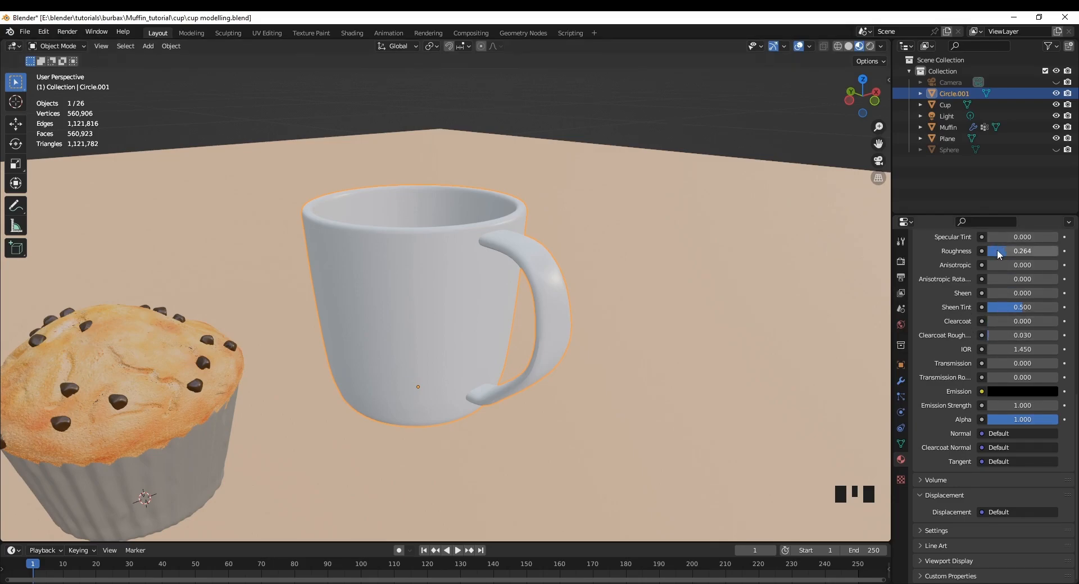
drag(992, 251, 986, 251)
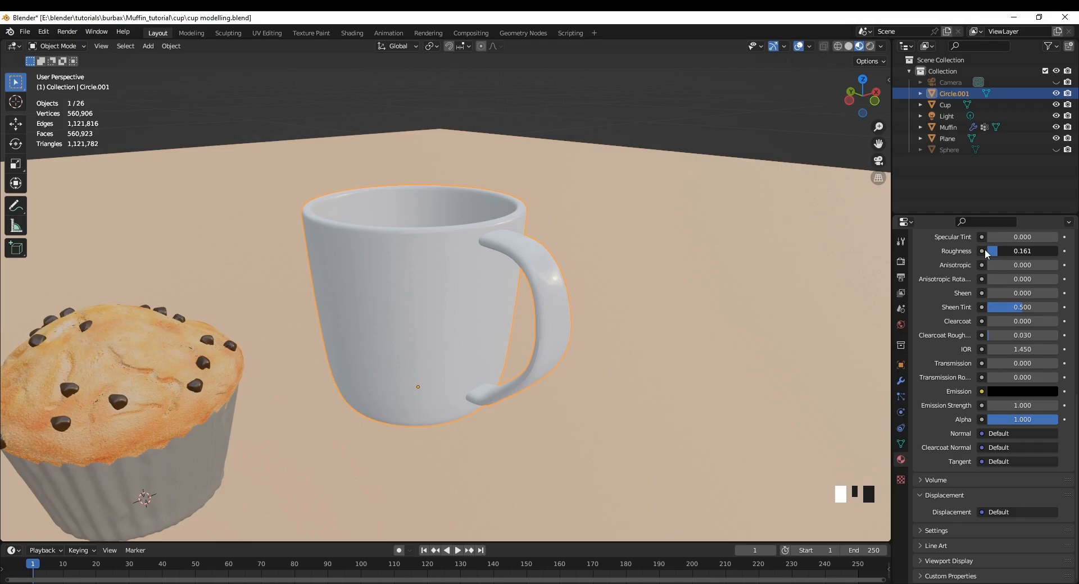
drag(986, 250, 982, 252)
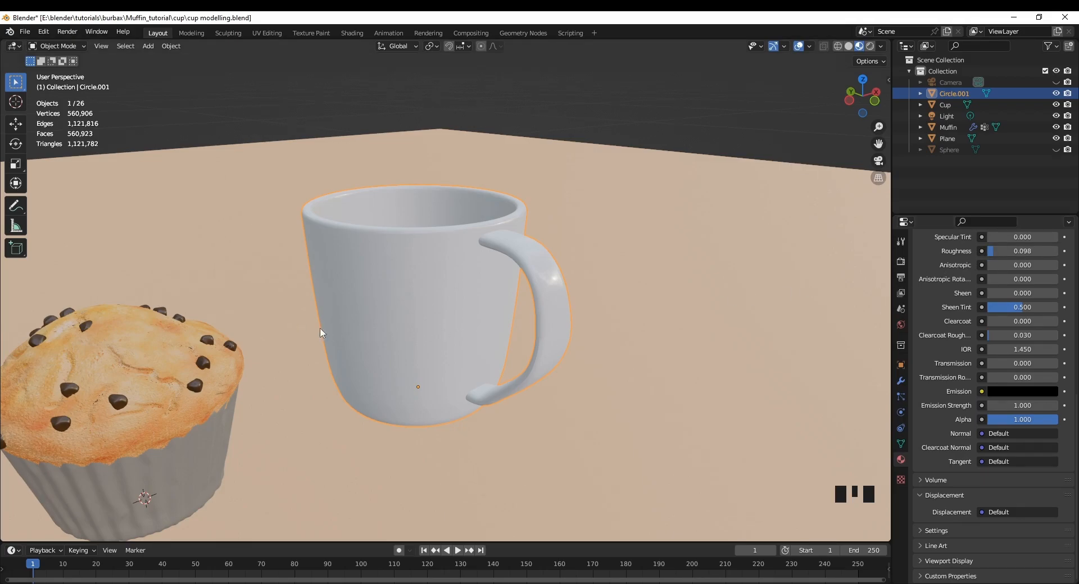
middle_drag(453, 441, 421, 458)
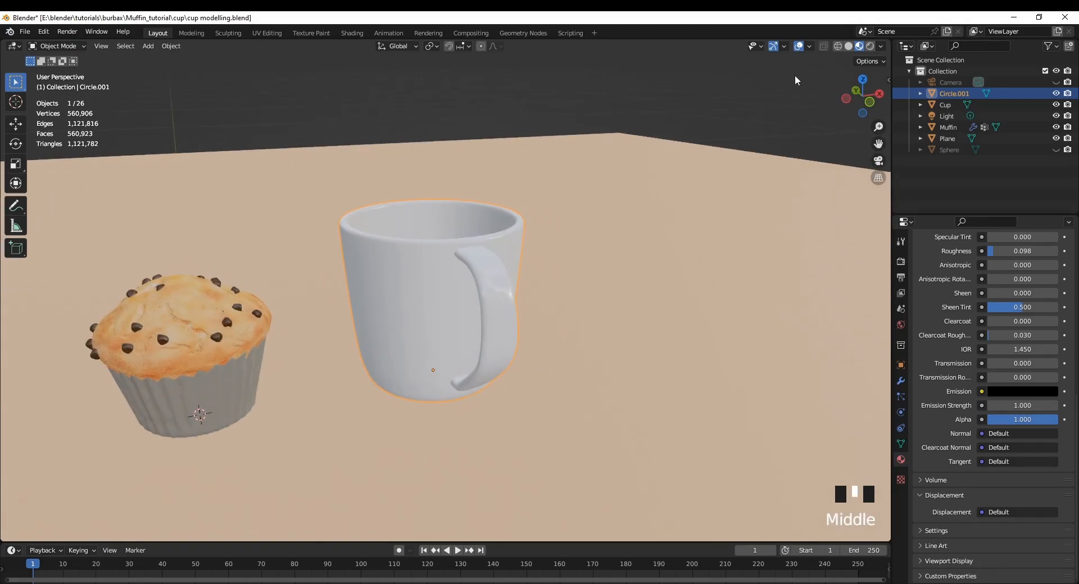
click(871, 49)
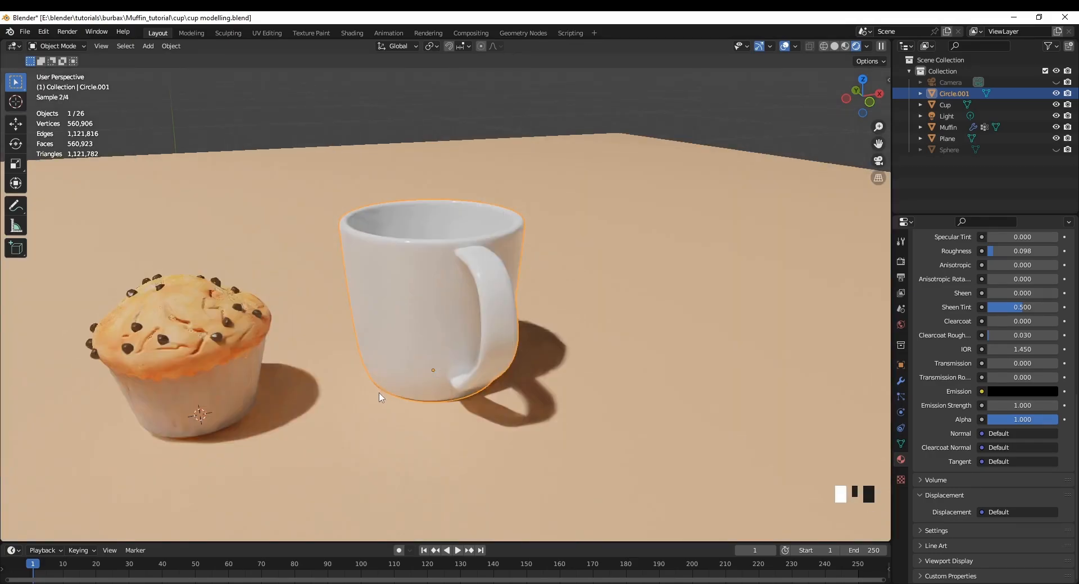
- Inspect the rendered cup and muffin through the camera and from above, behind and the handle side
key(KP_0)
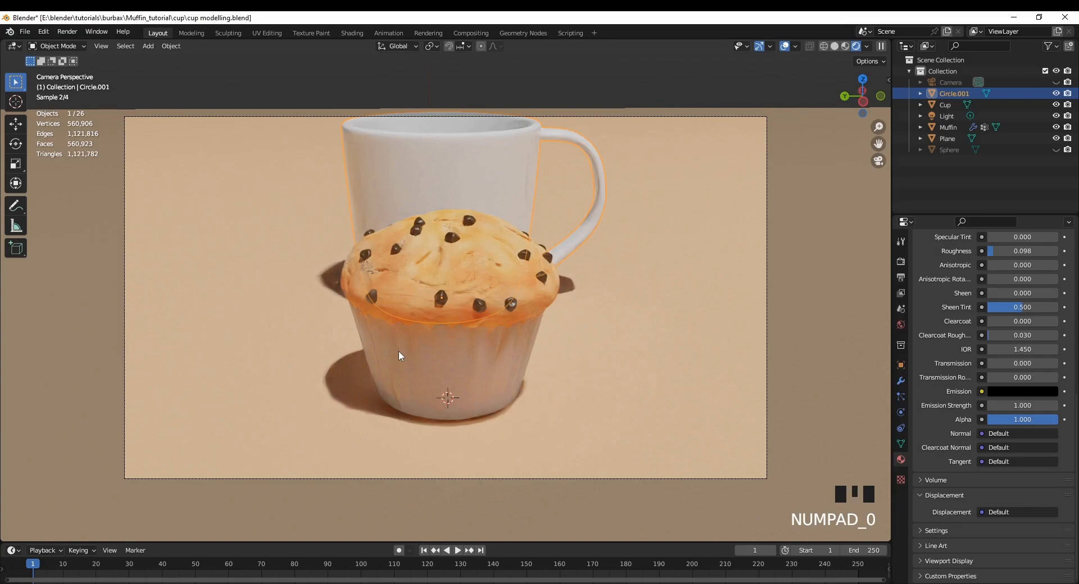
middle_drag(813, 444, 691, 448)
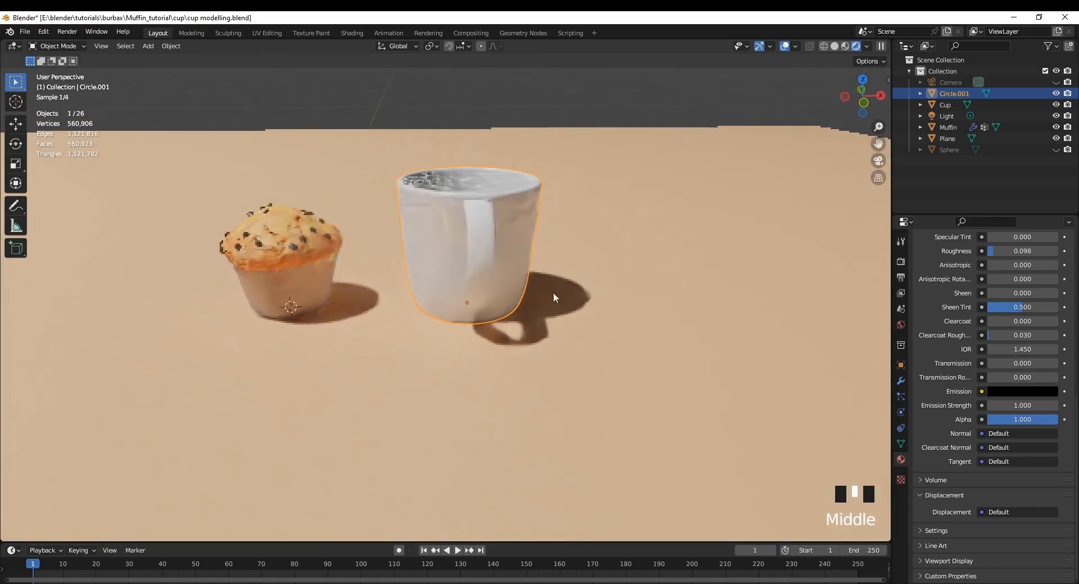
scroll(515, 275, up, 2)
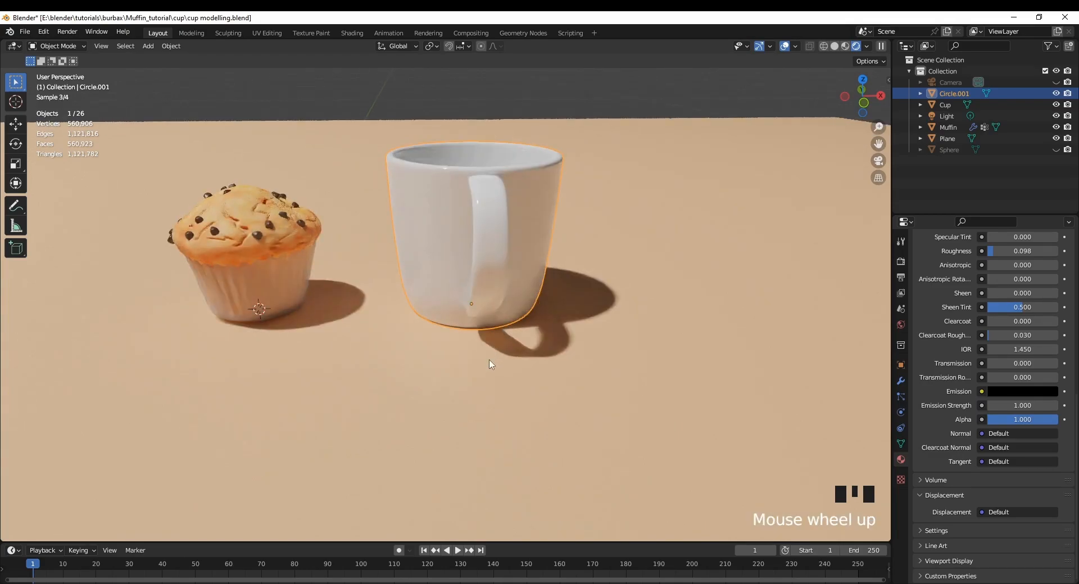
shift+middle_drag(442, 366, 658, 472)
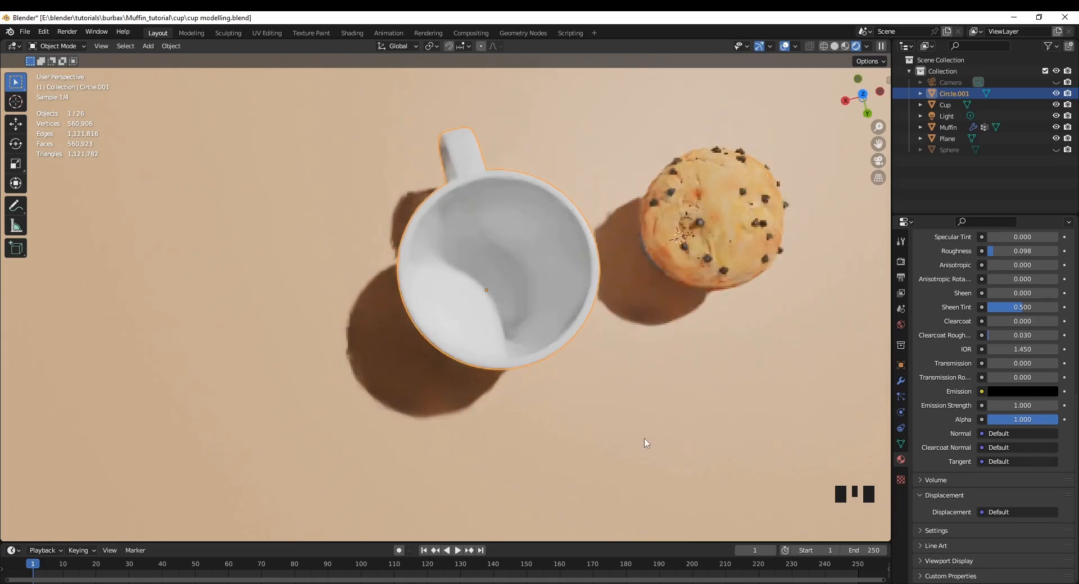
middle_drag(571, 384, 648, 316)
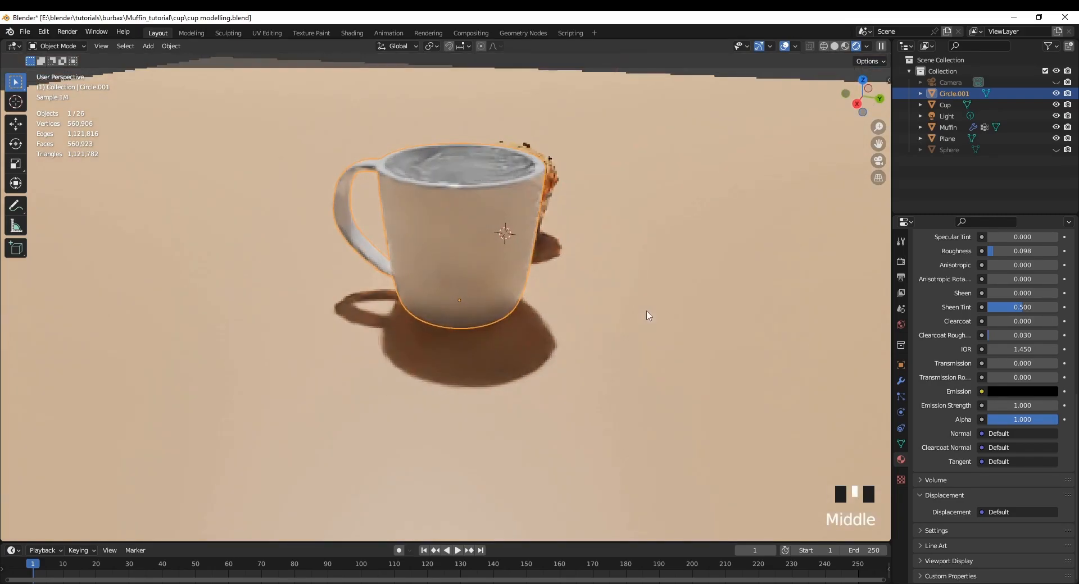
shift+middle_drag(580, 380, 525, 378)
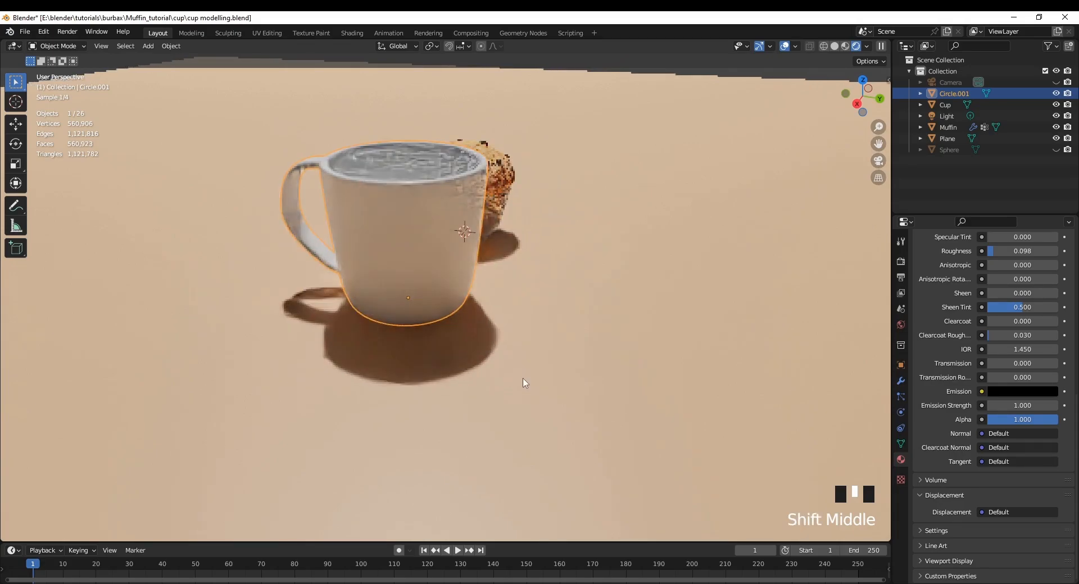
middle_drag(470, 404, 224, 379)
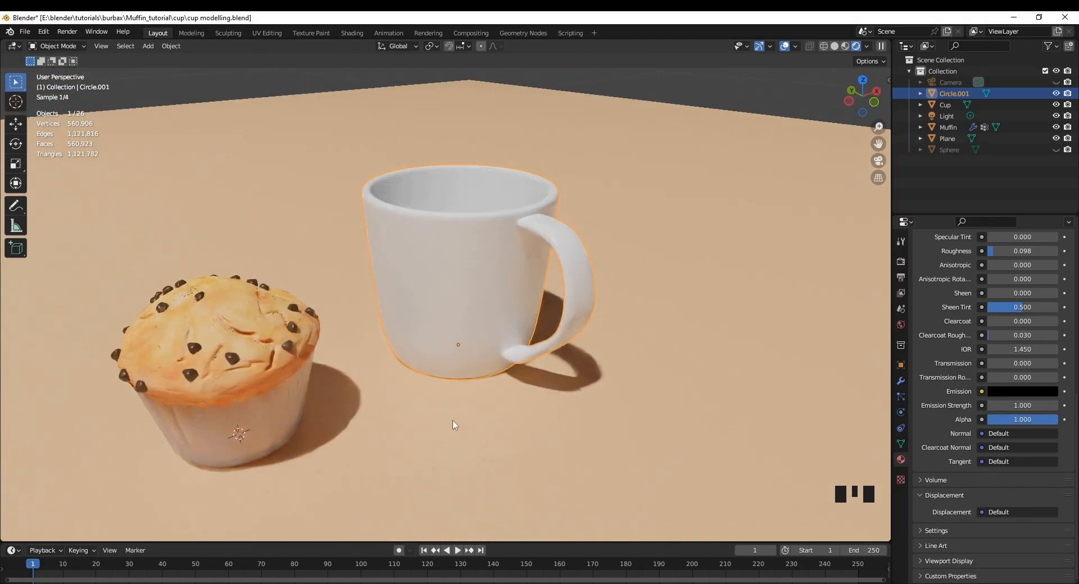
- Clear the selection, return the viewport to Solid shading and add a 32-vertex mesh circle with a 1 m radius at the origin
click(747, 166)
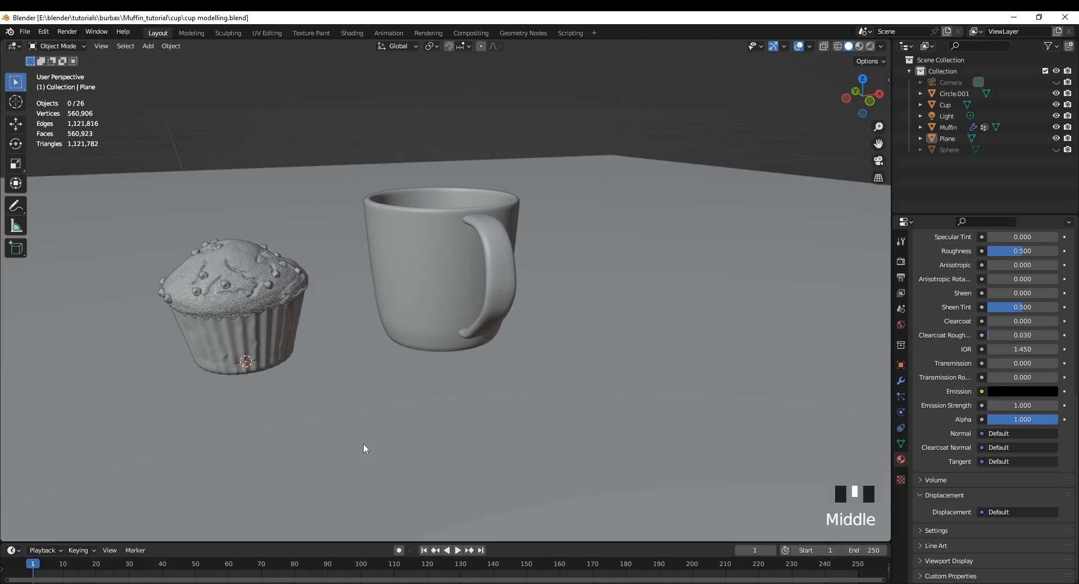
middle_drag(363, 444, 363, 444)
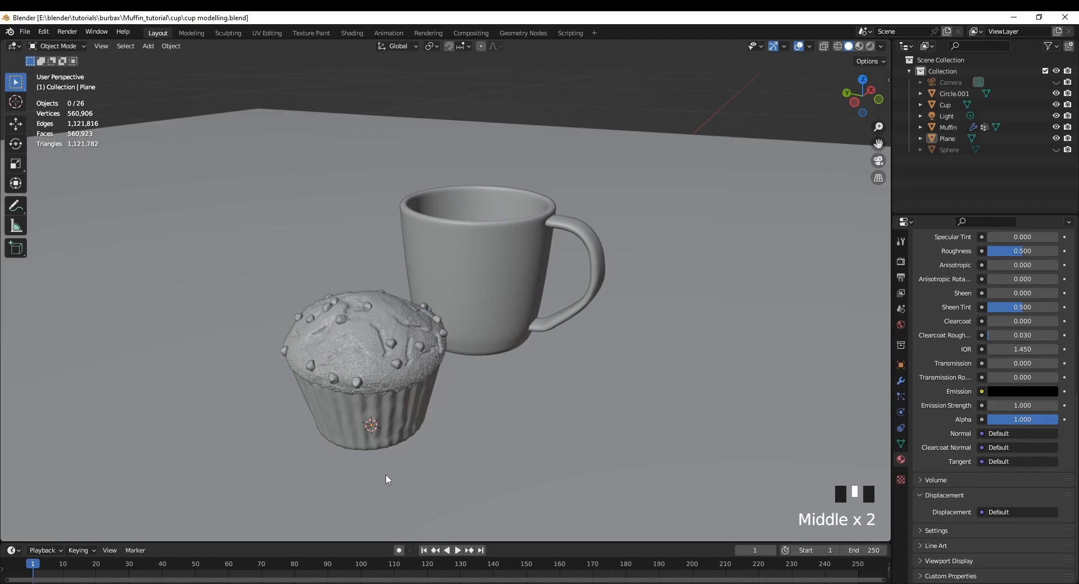
middle_drag(389, 474, 373, 471)
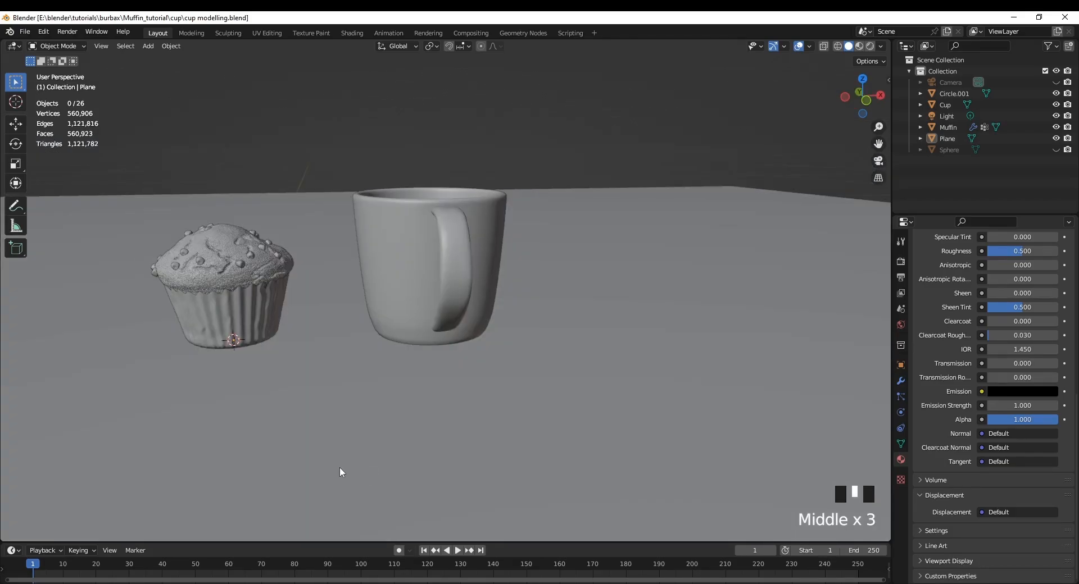
key(shift+a)
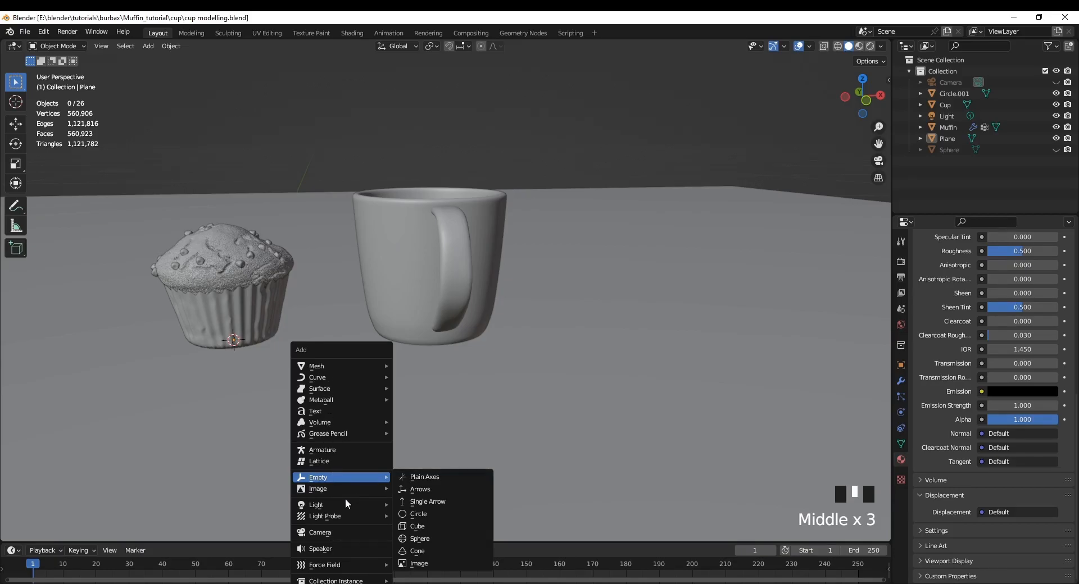
mouse_move(589, 583)
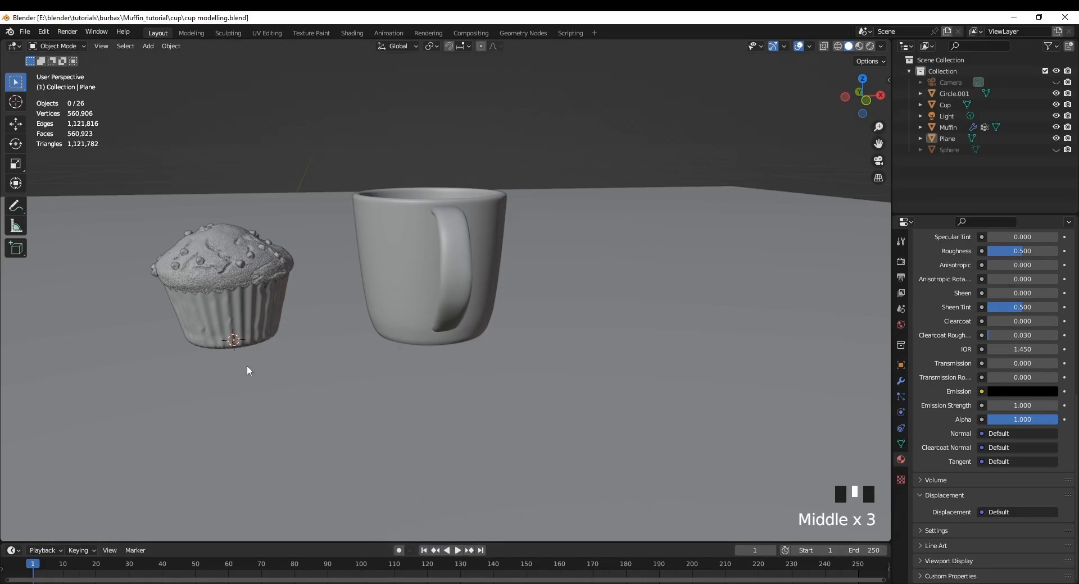
middle_drag(283, 422, 313, 427)
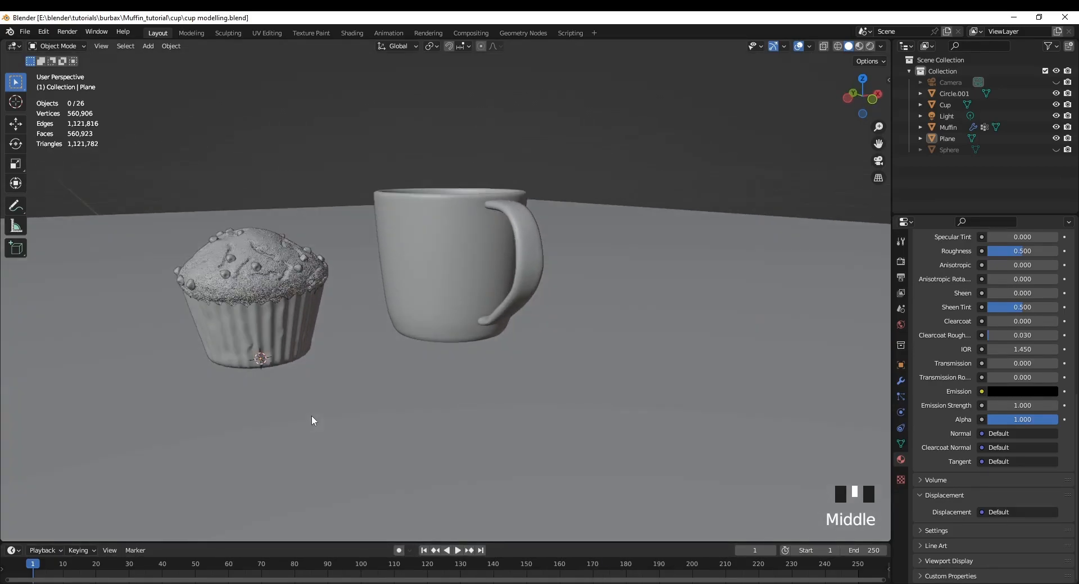
key(shift+a)
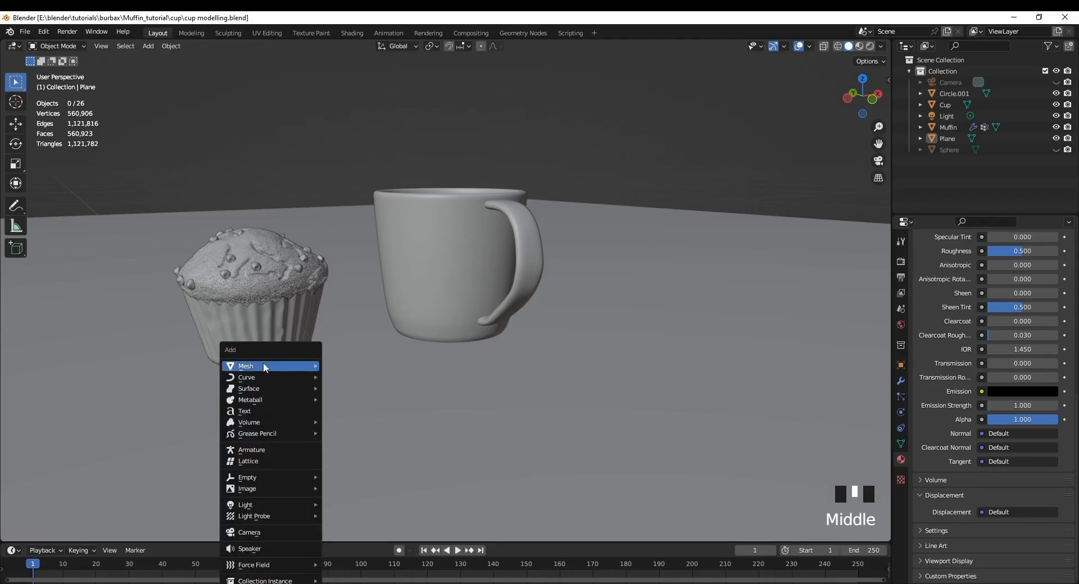
mouse_move(279, 367)
click(339, 388)
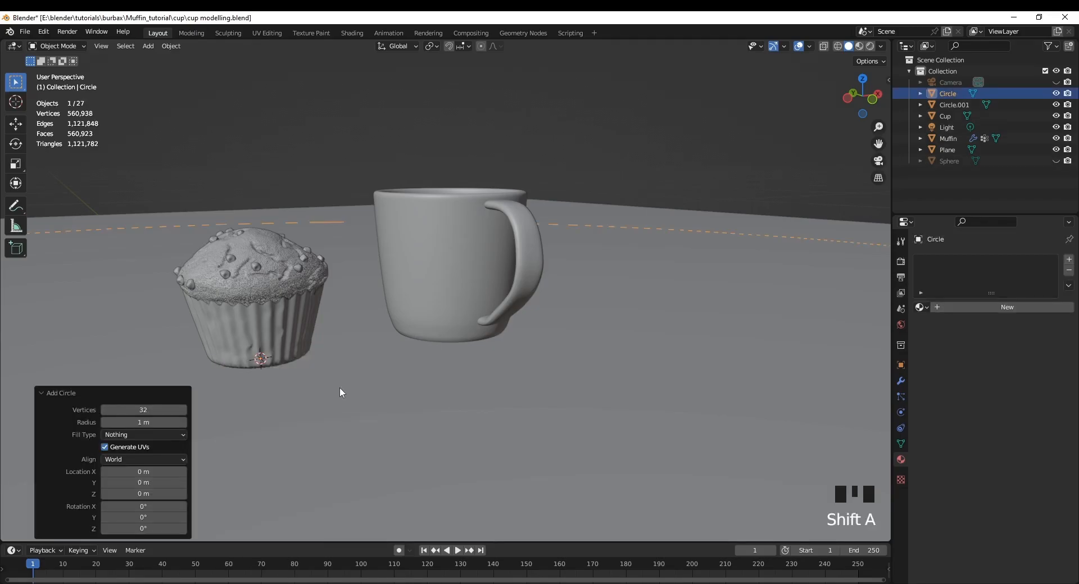
- Hide the ground plane and scale the circle down around the muffin by a factor of about 0.088
scroll(380, 402, down, 12)
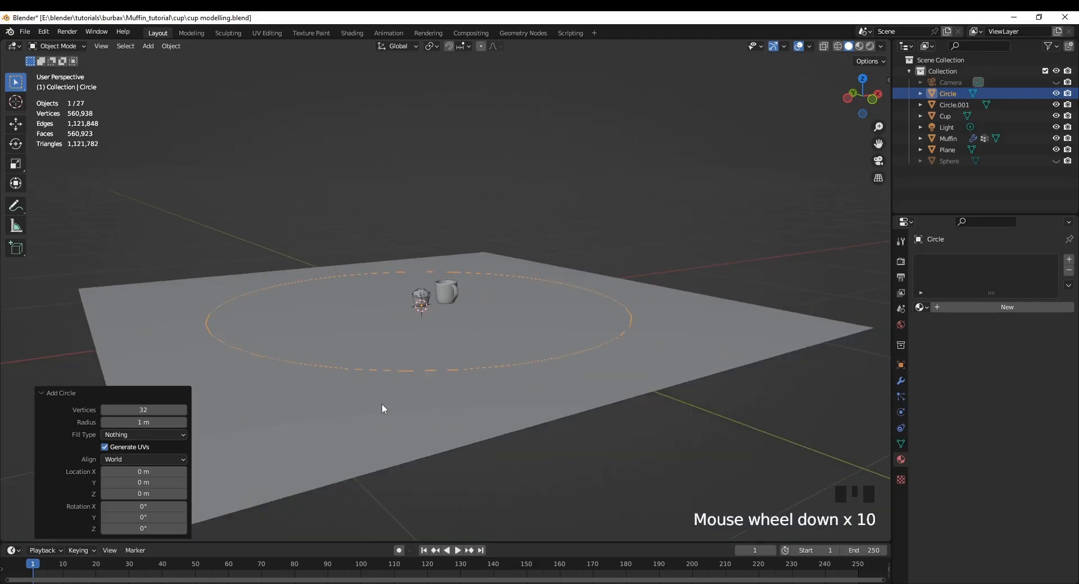
middle_drag(417, 406, 473, 433)
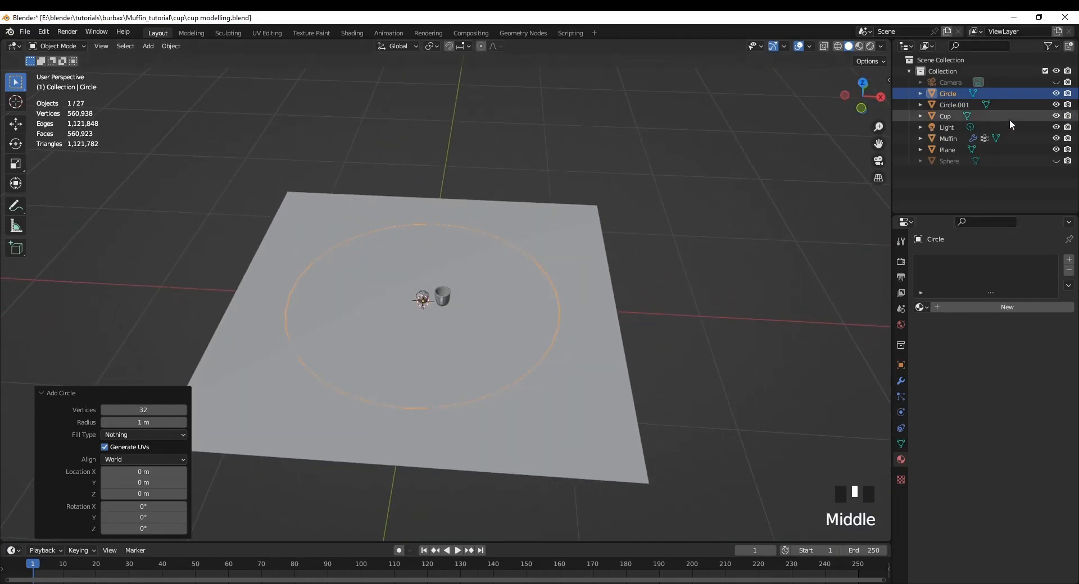
click(1056, 150)
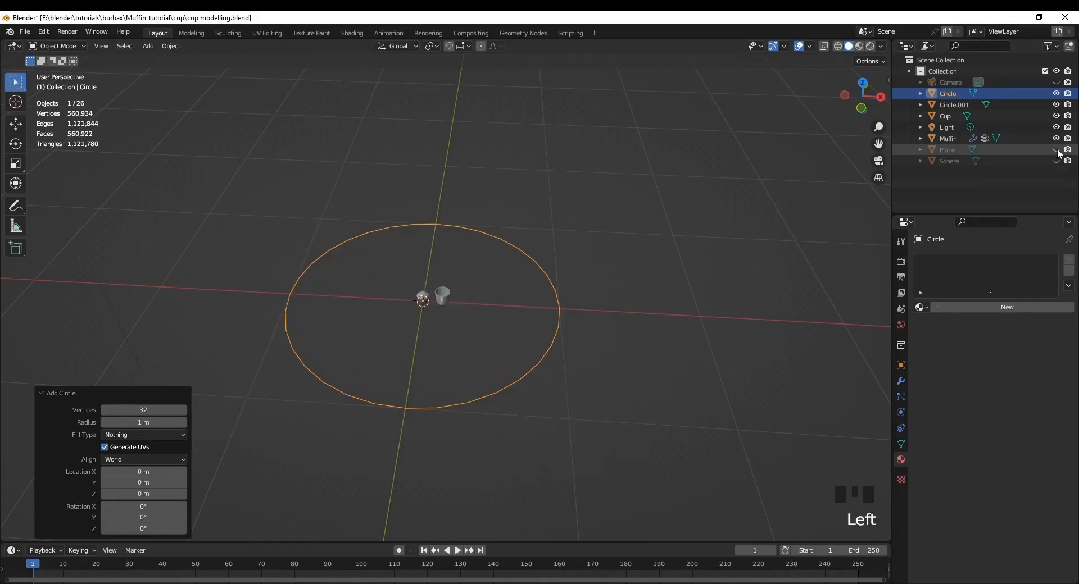
scroll(402, 318, up, 1)
scroll(402, 315, up, 2)
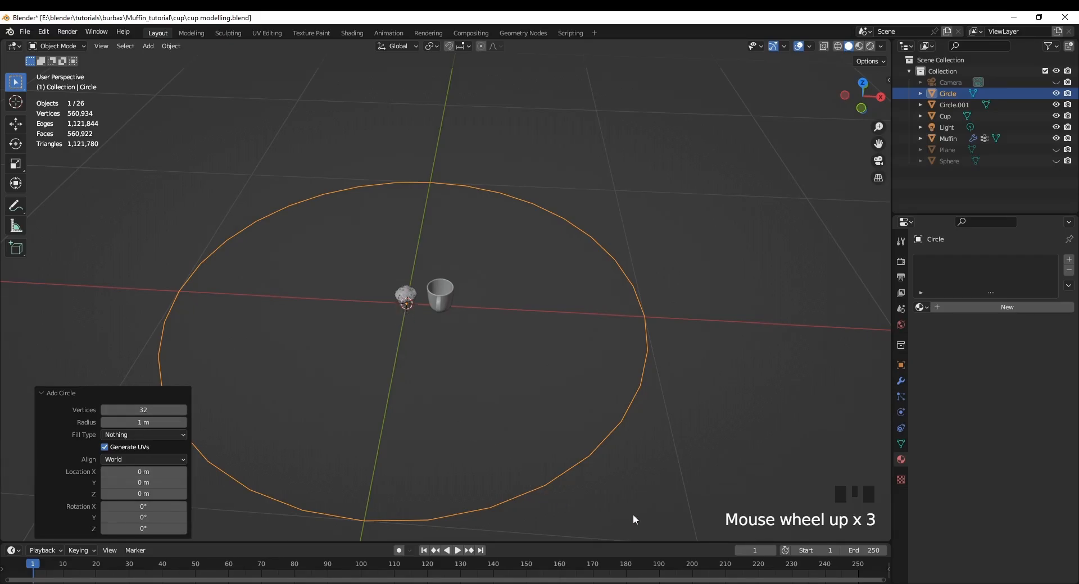
key(KP_7)
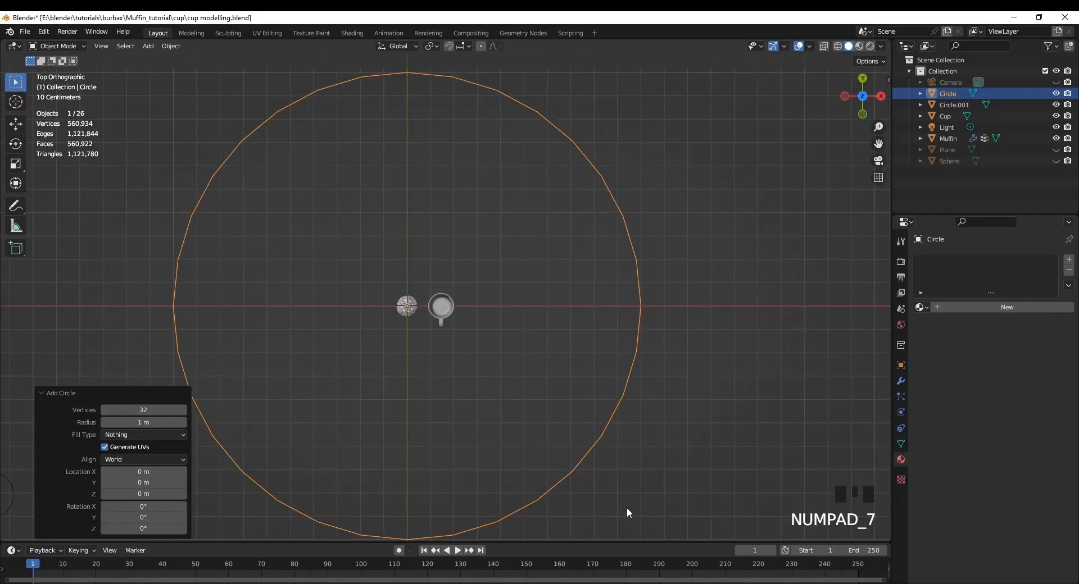
key(s)
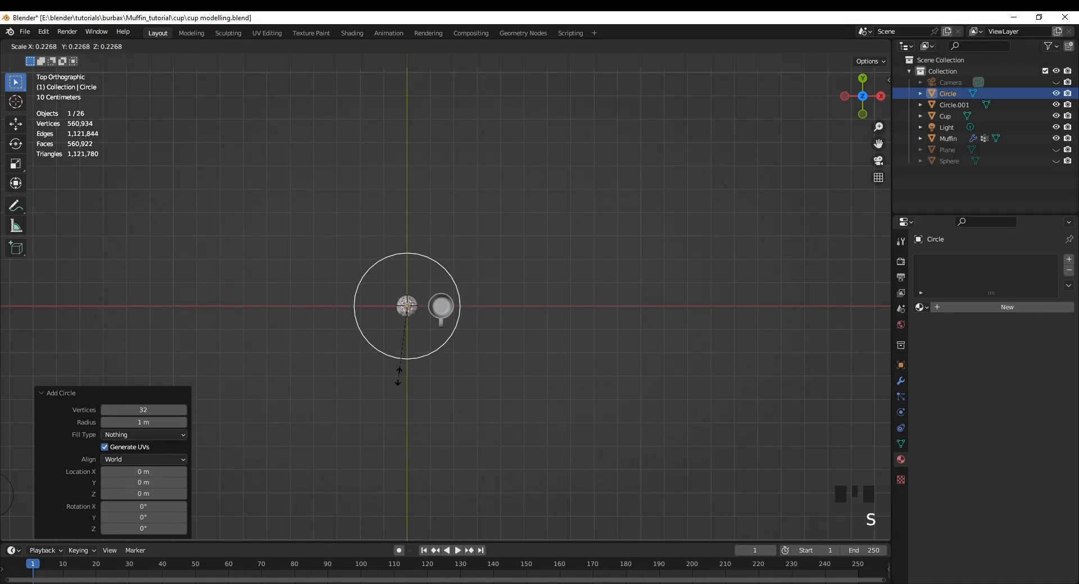
click(418, 336)
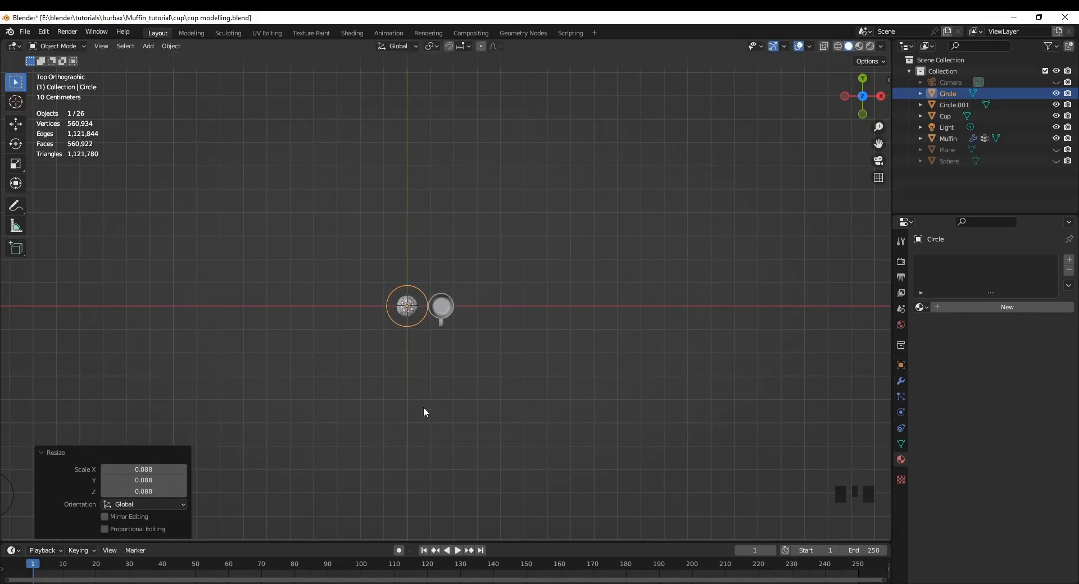
- Scale the circle by about 0.627 so it sits just outside the muffin's outline in top view
middle_drag(426, 408, 458, 378)
scroll(416, 374, up, 7)
middle_drag(397, 481, 441, 442)
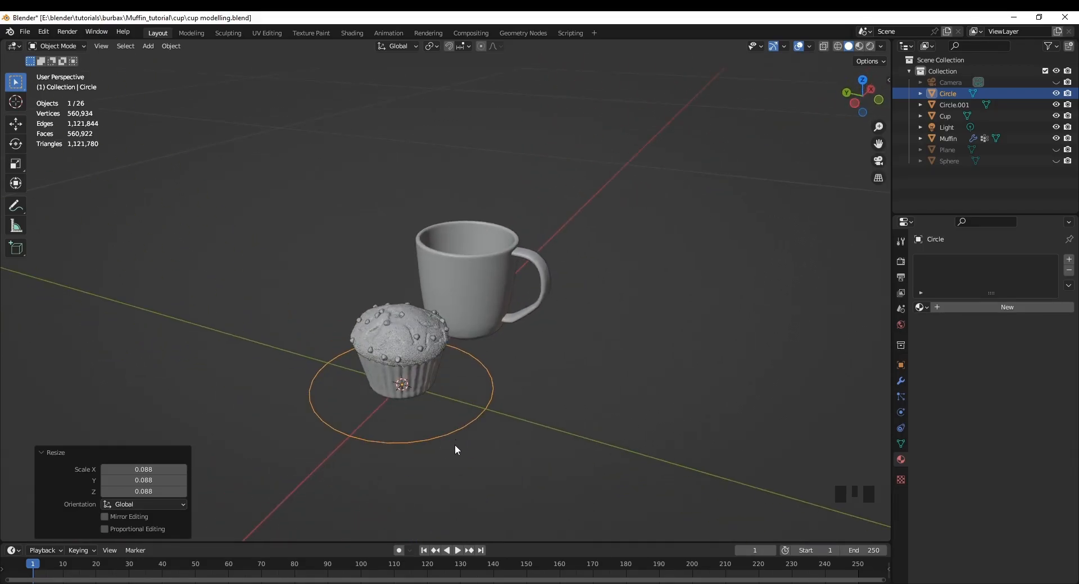
key(KP_7)
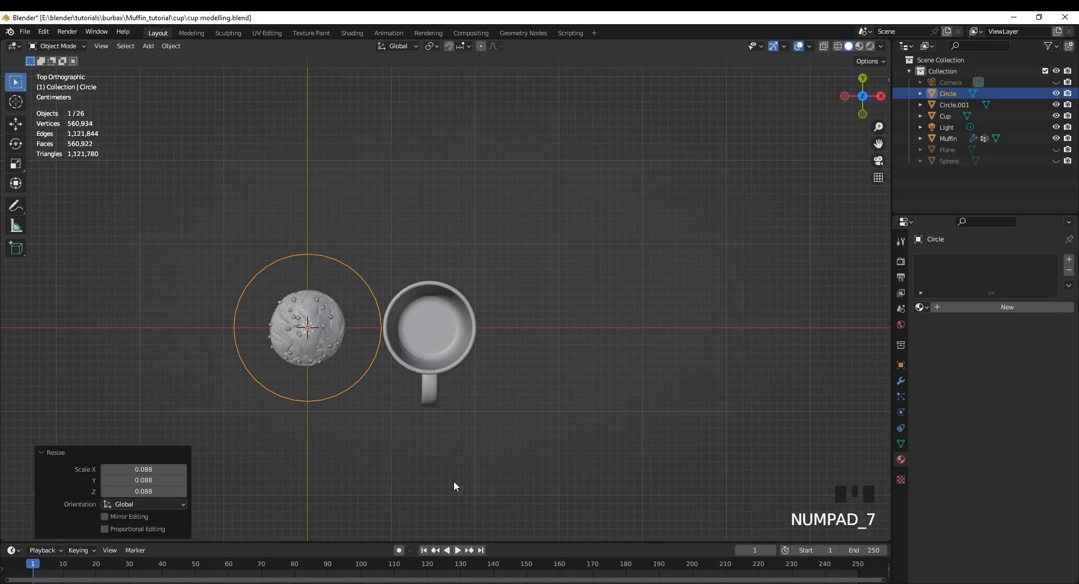
key(s)
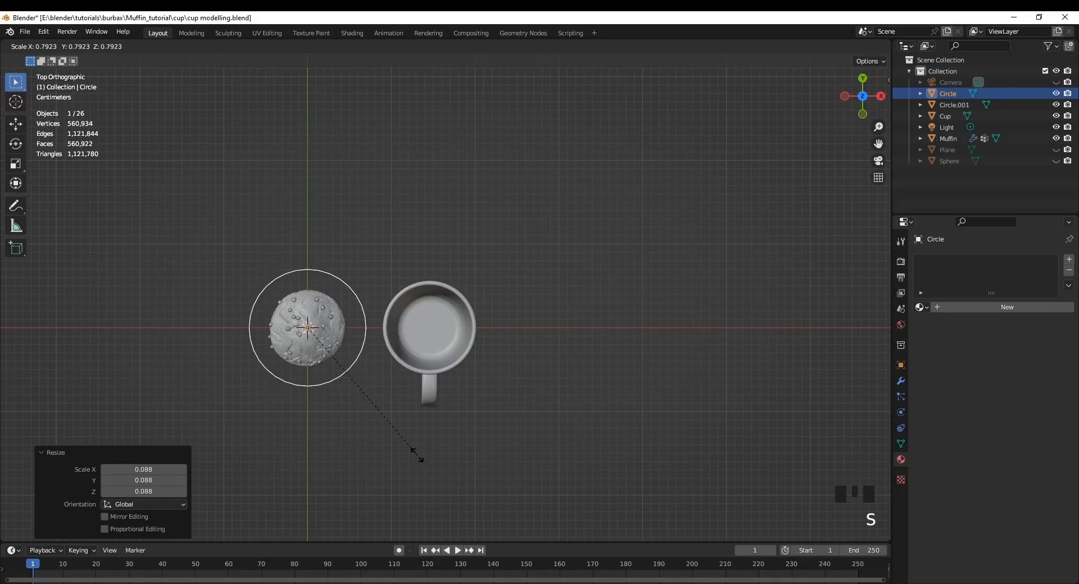
click(386, 435)
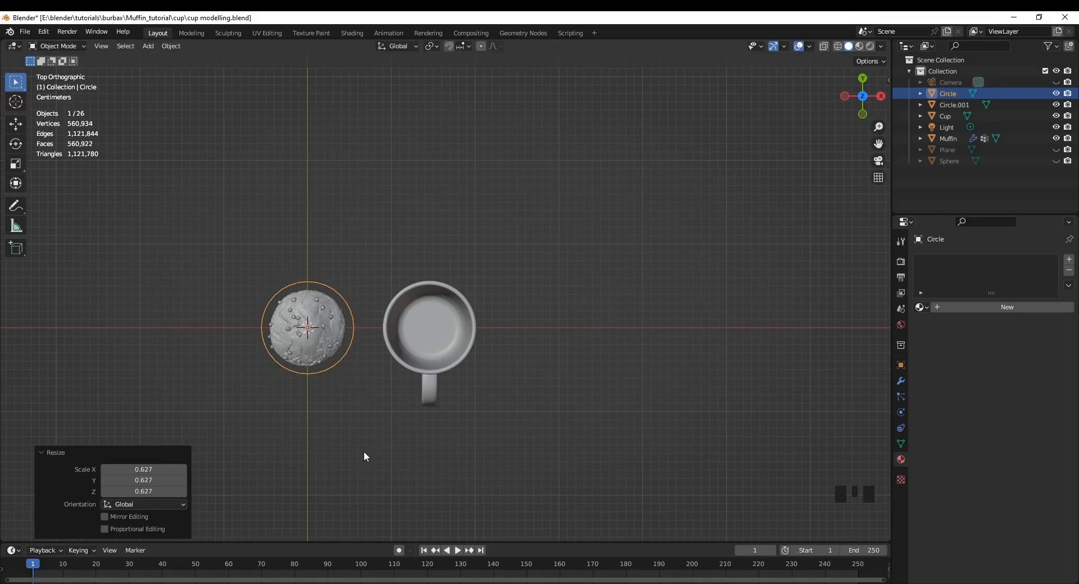
- Hide the muffin and its paper case in the viewport
middle_drag(391, 456, 437, 390)
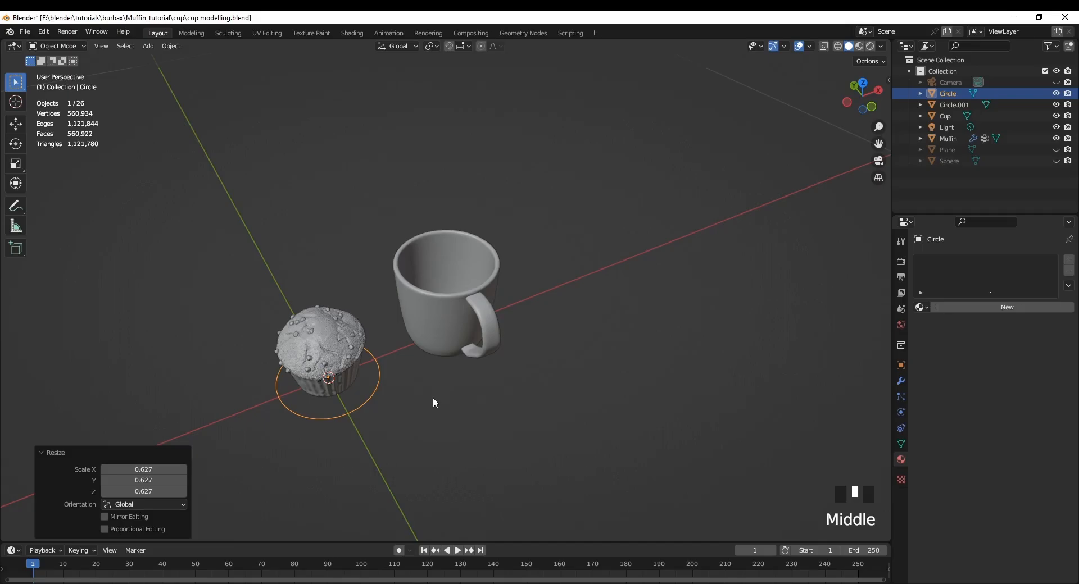
middle_drag(396, 435, 386, 441)
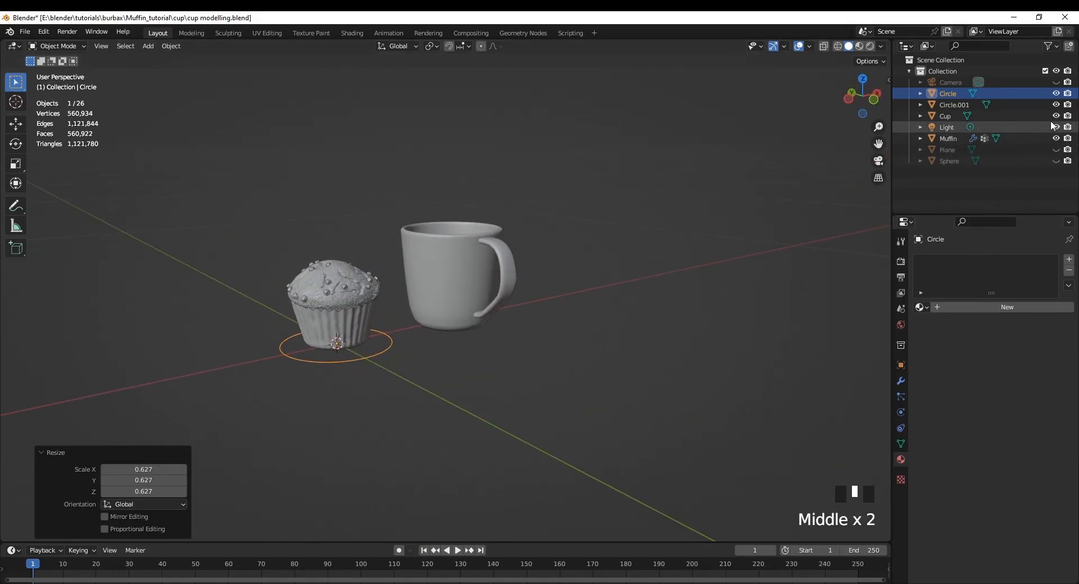
click(1057, 138)
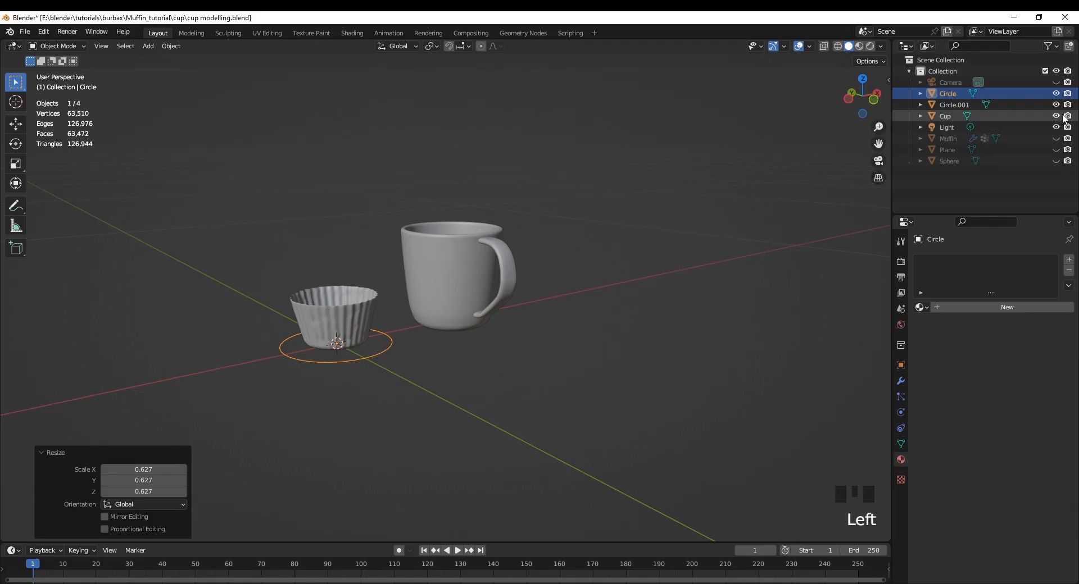
click(1057, 116)
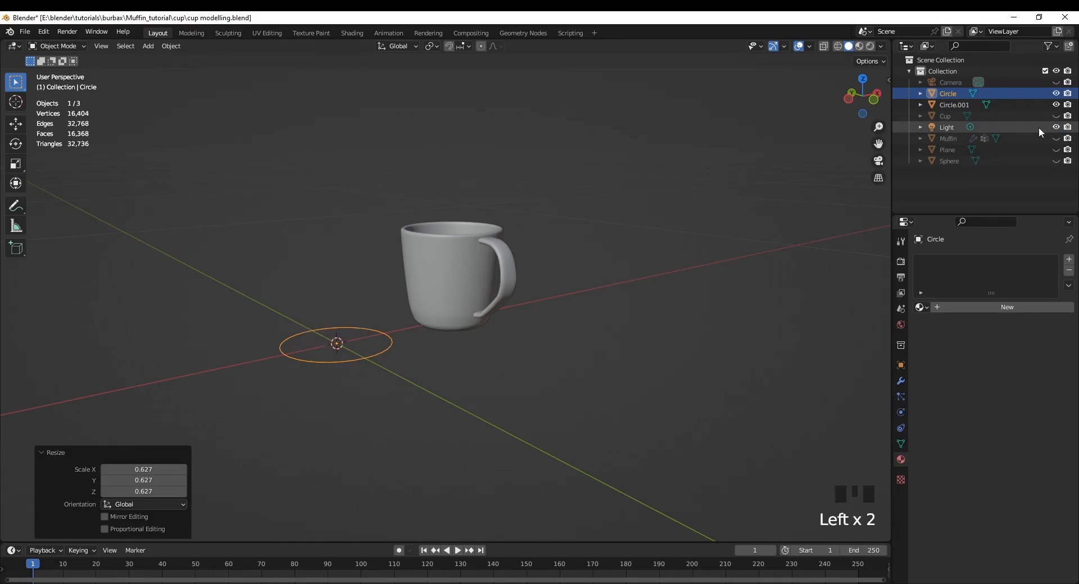
- Identify the drinking cup object by toggling visibility, rename it "mug" and hide it
click(1056, 93)
click(1057, 93)
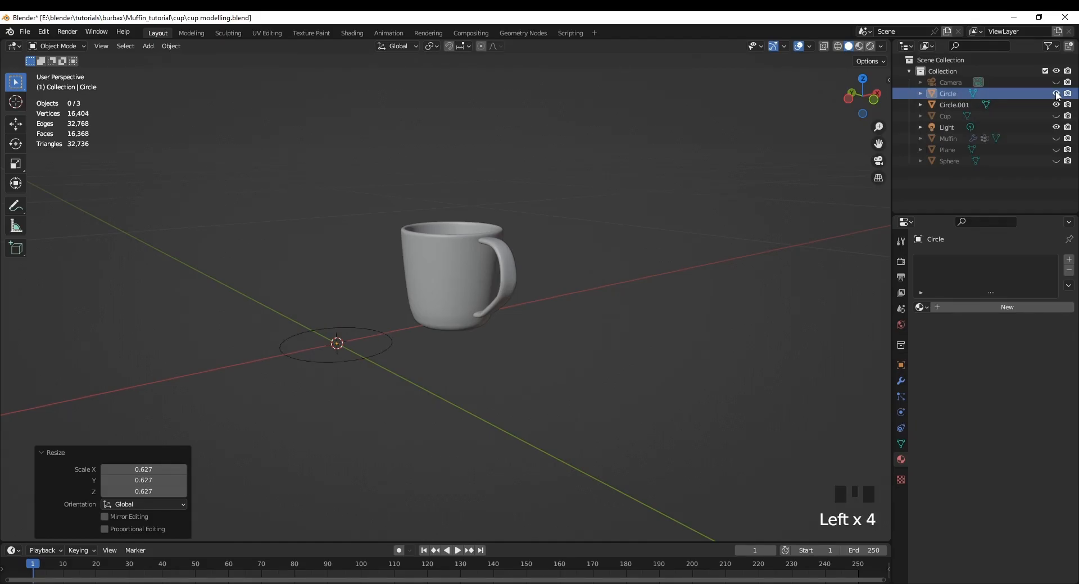
click(1056, 104)
click(1057, 105)
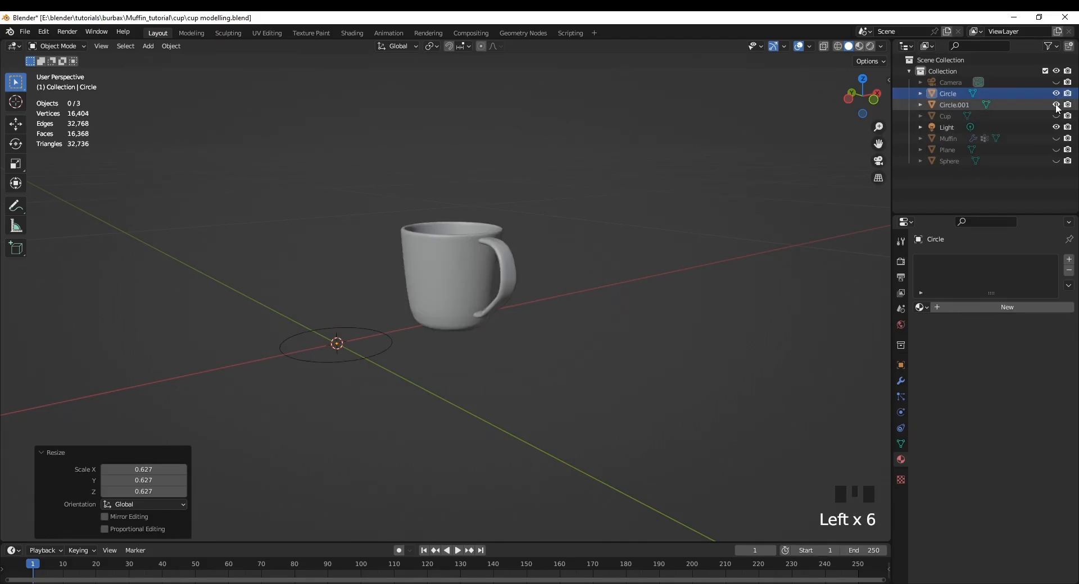
click(955, 105)
double_click(956, 105)
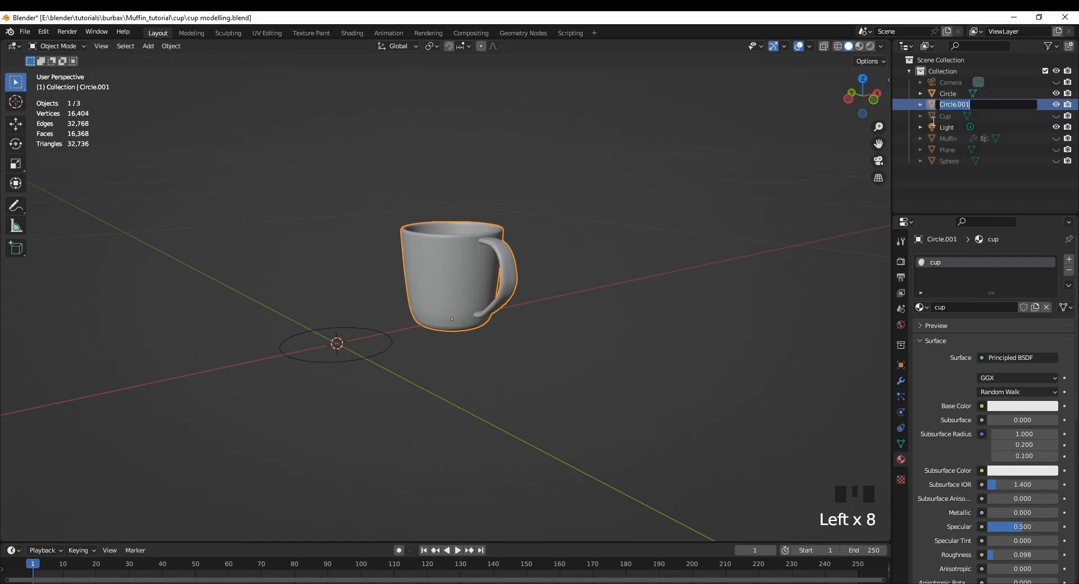
text(mug)
key(Return)
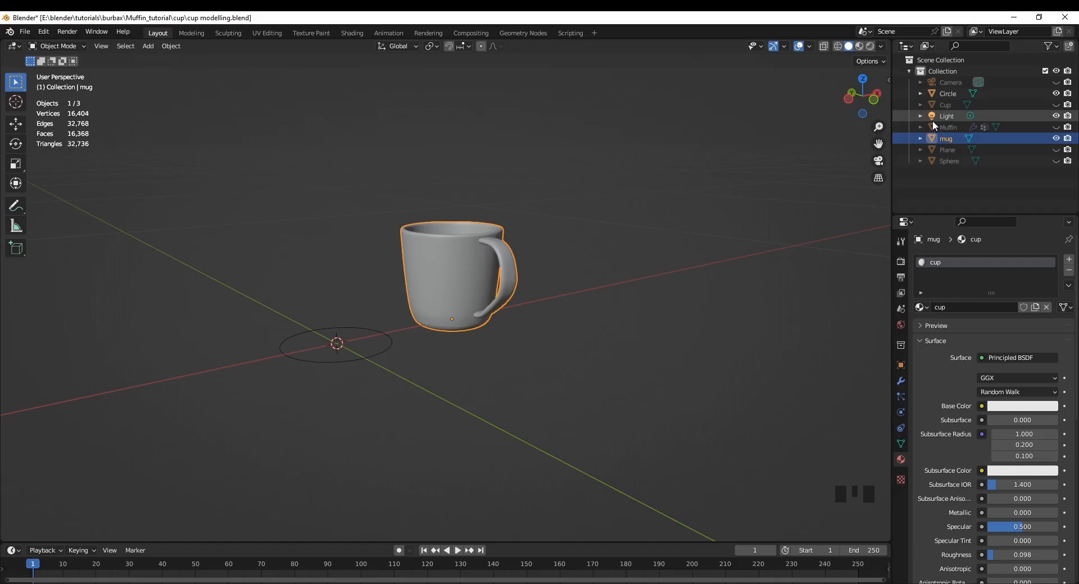
click(1055, 138)
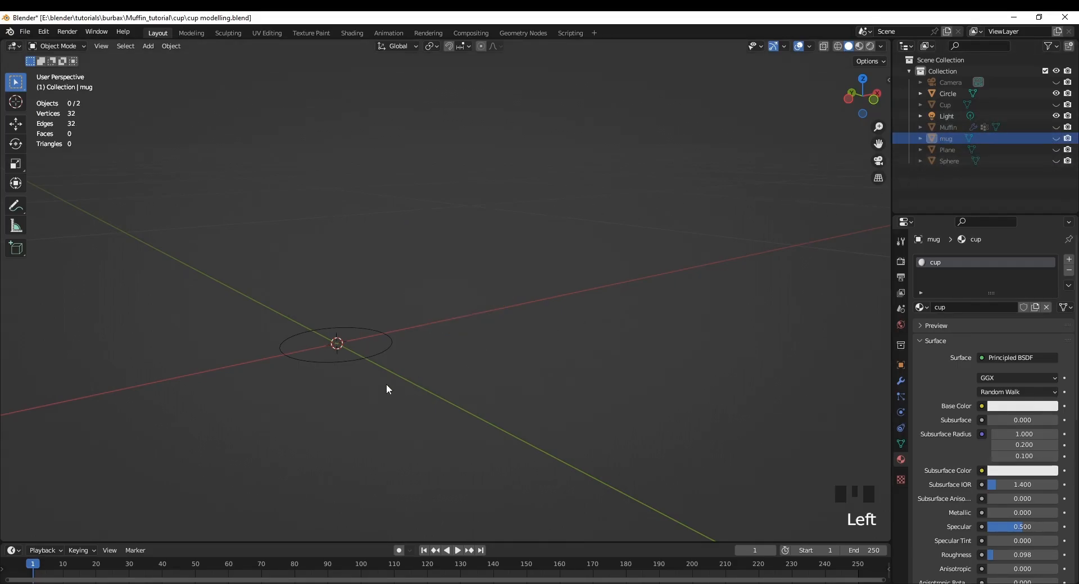
- Rename the circle object as "plate"
click(386, 352)
middle_drag(433, 374, 451, 395)
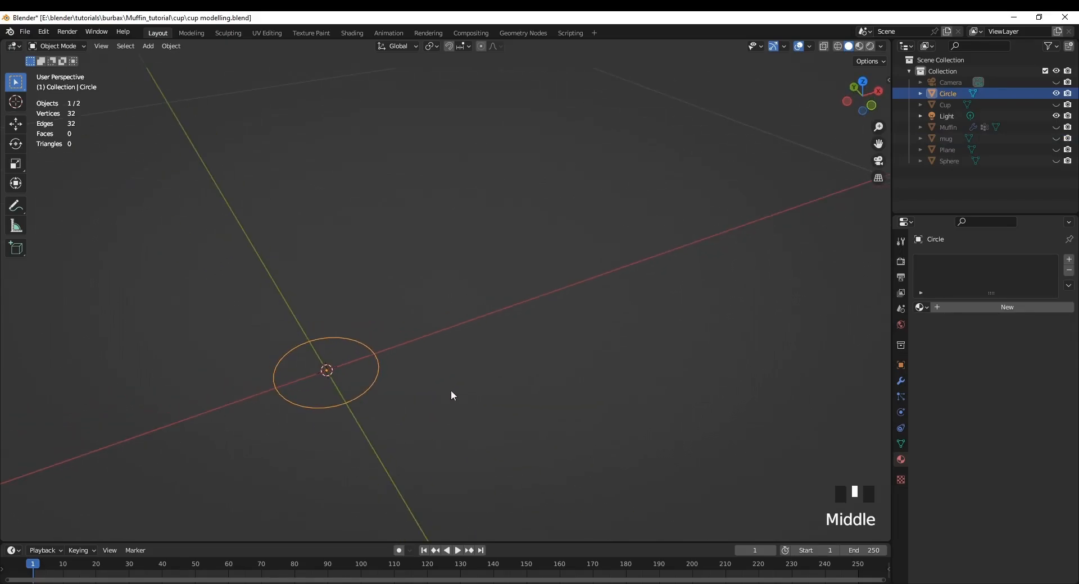
click(1008, 92)
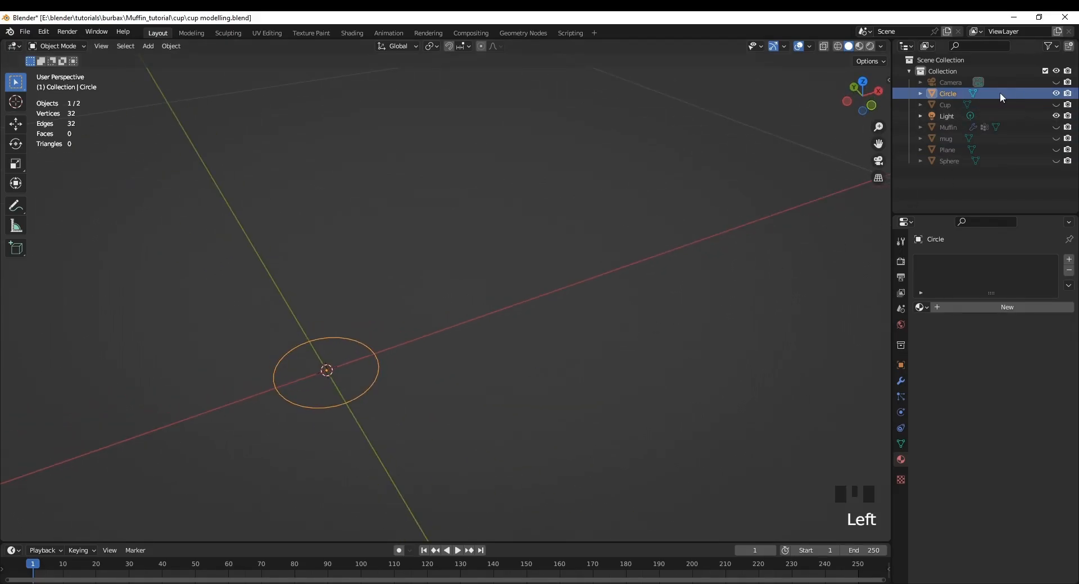
triple_click(988, 91)
click(949, 96)
double_click(950, 92)
text(plate)
key(Return)
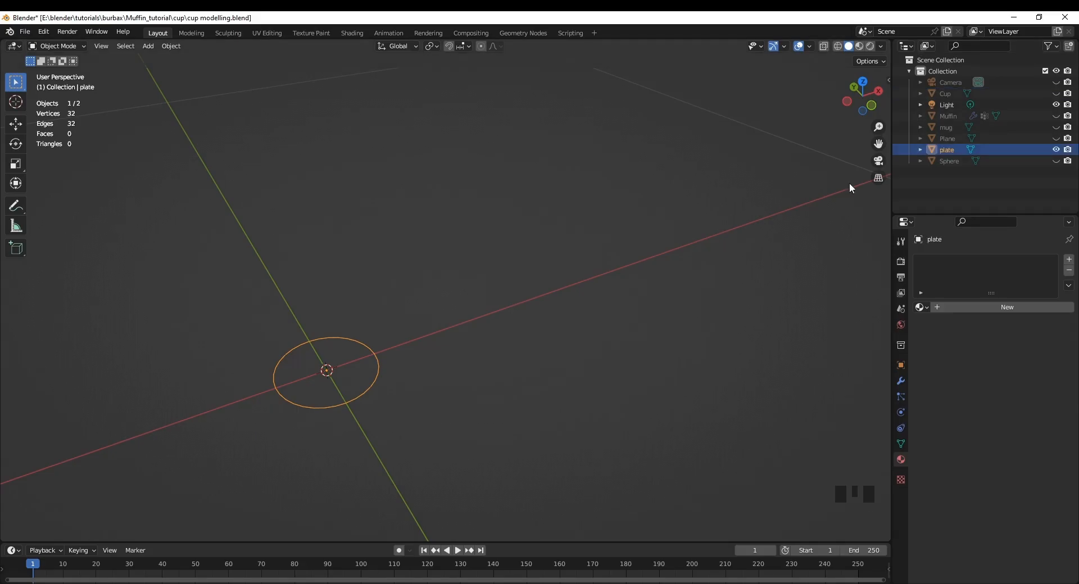
- Extrude all the circle's vertices up about 0.014 m in front view and scale the new ring by about 1.66
key(Tab)
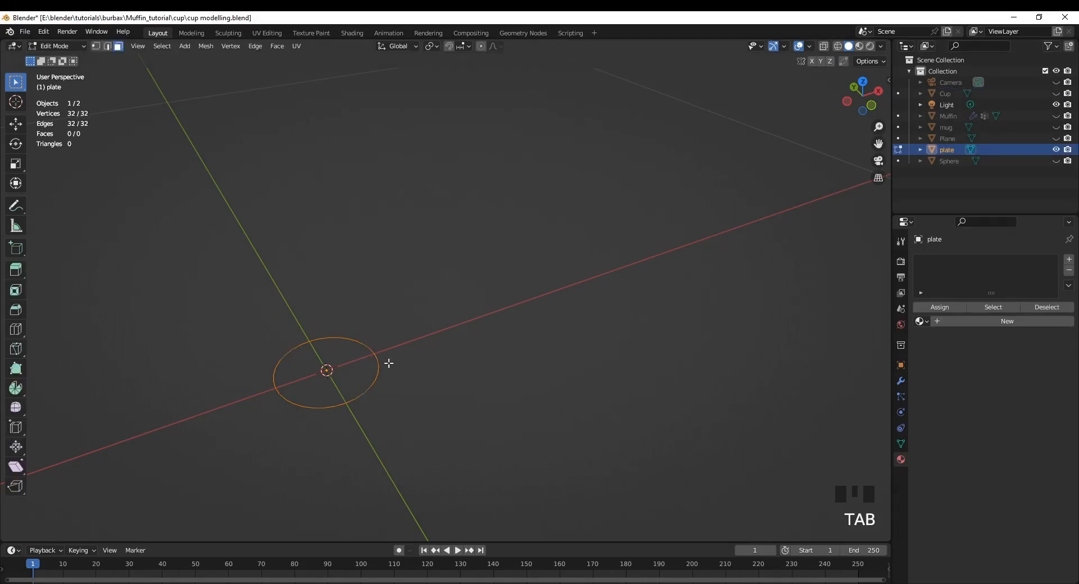
click(96, 47)
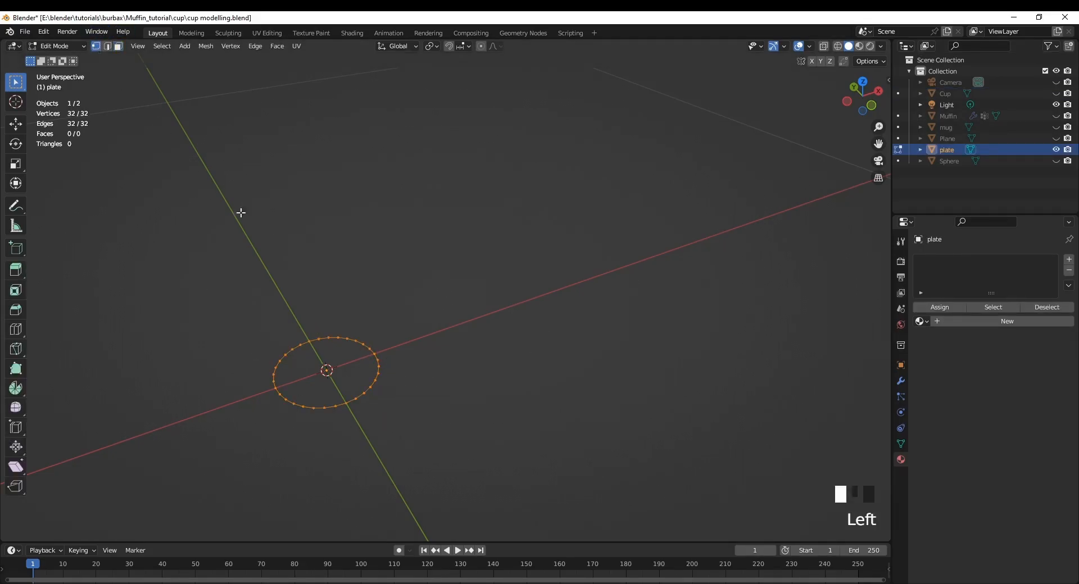
middle_drag(449, 474, 513, 442)
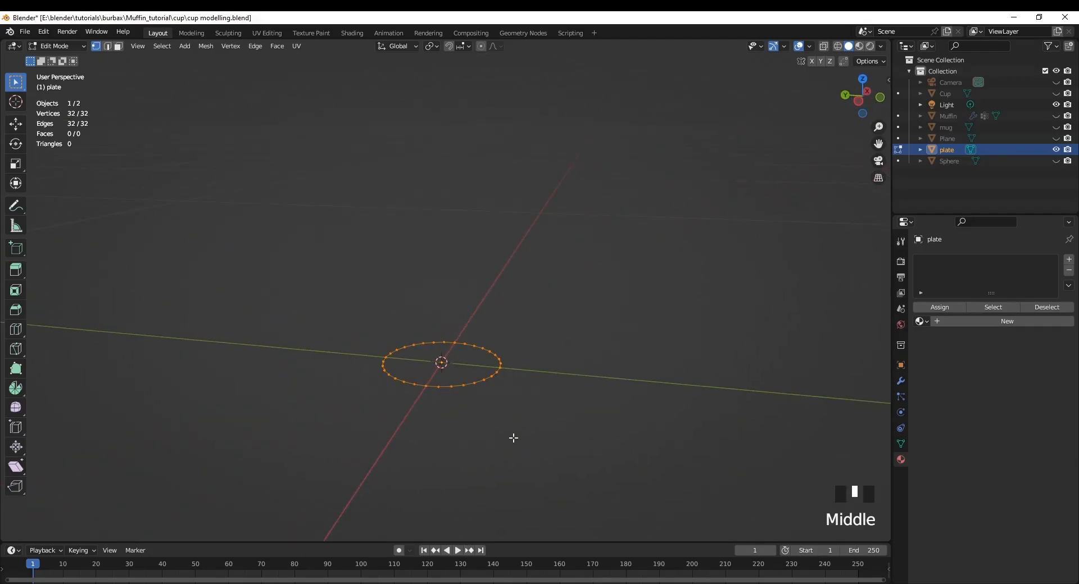
middle_drag(538, 388, 532, 416)
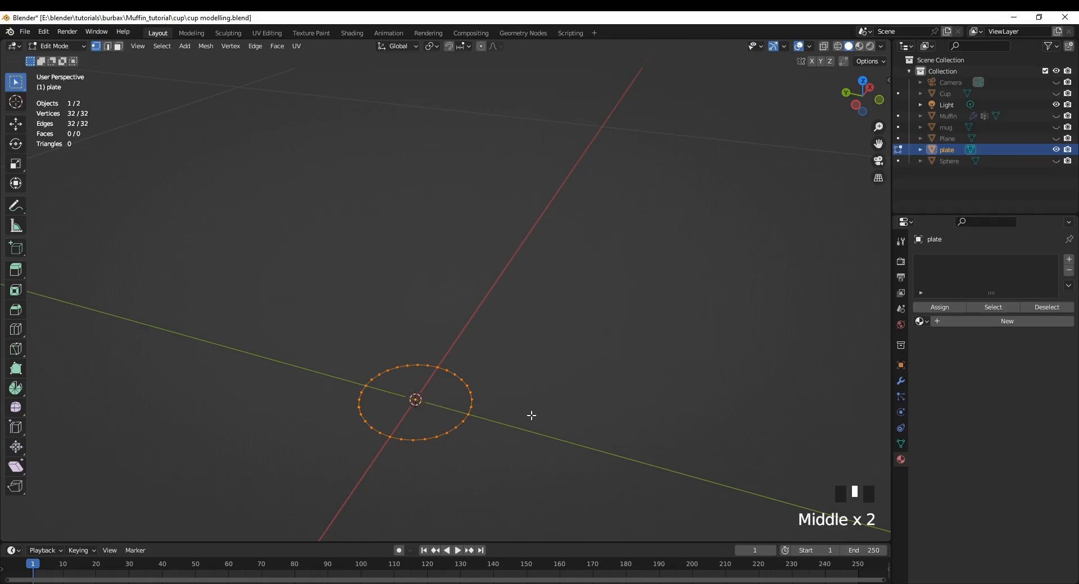
key(KP_1)
shift+middle_drag(422, 393, 512, 396)
scroll(501, 412, up, 1)
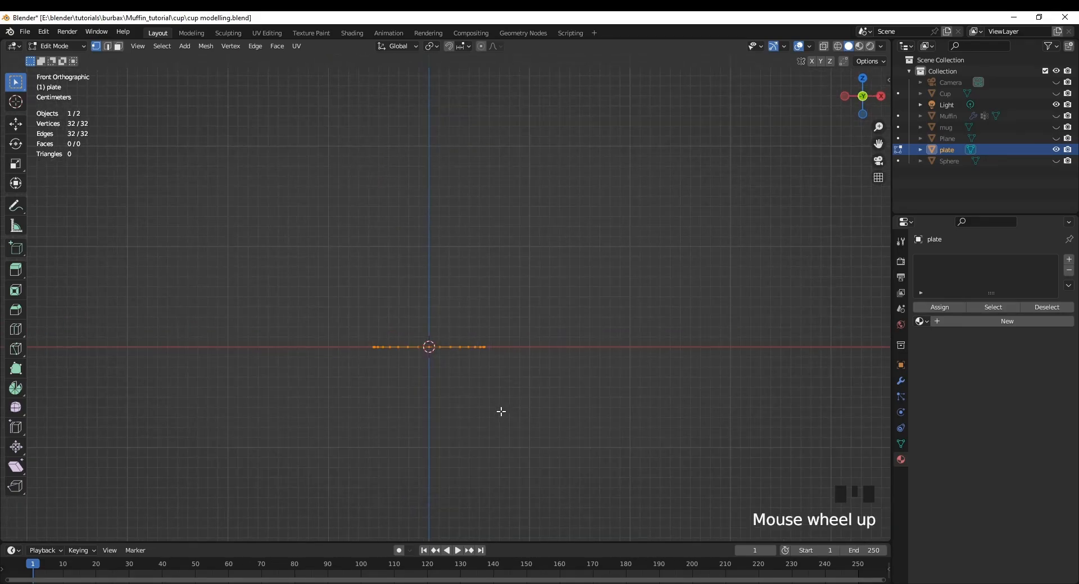
key(e)
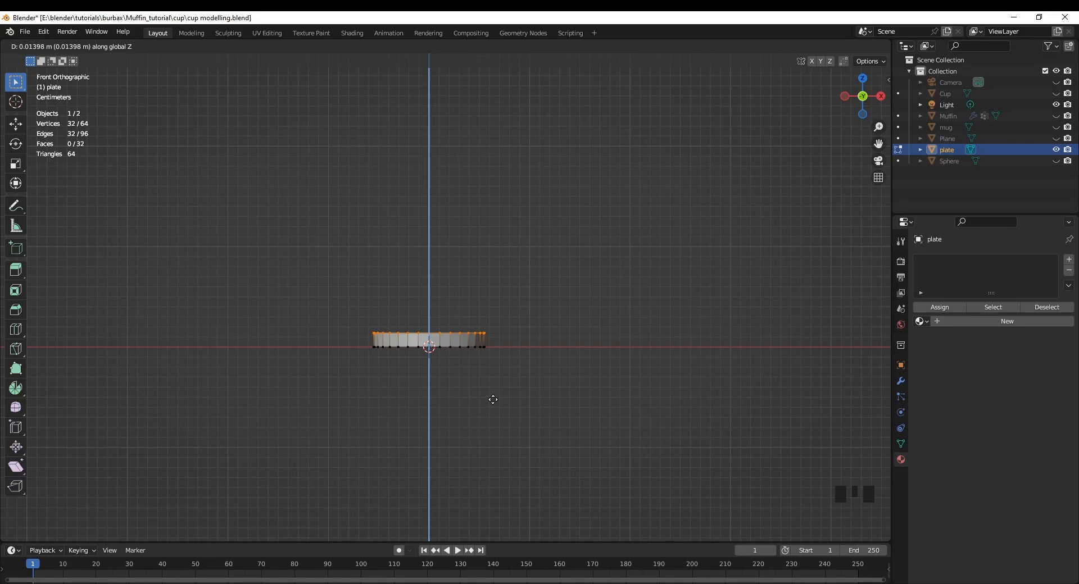
click(493, 400)
key(s)
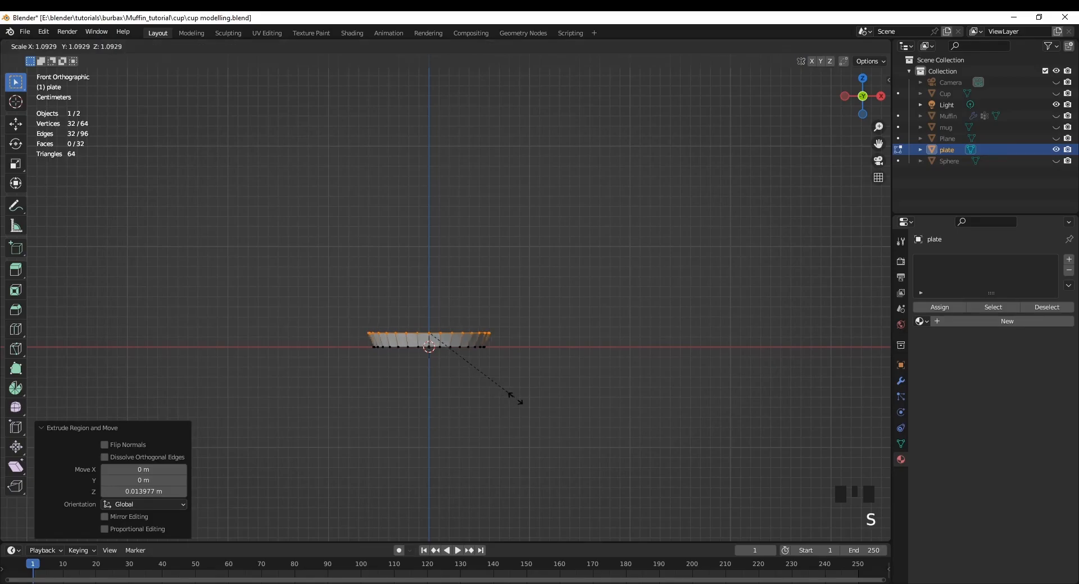
click(556, 436)
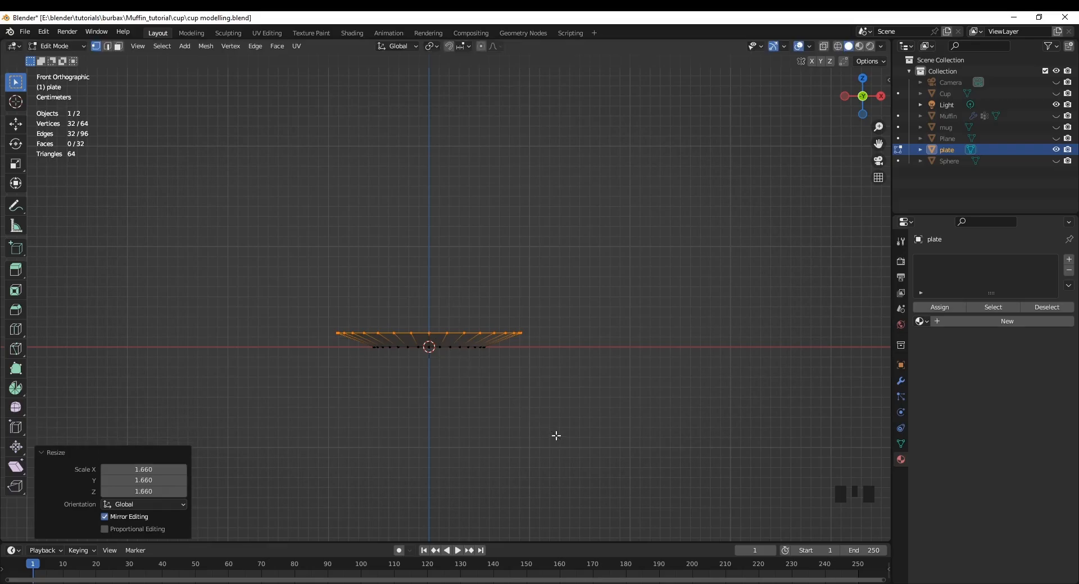
- Lower the plate's upper ring by about 0.0056 m along Z
key(g)
key(z)
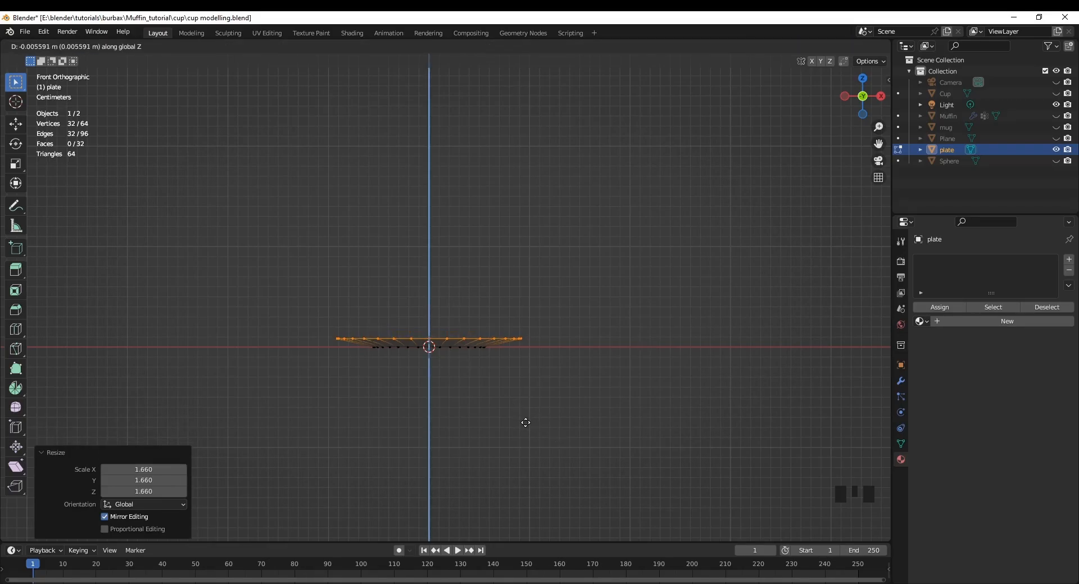
click(525, 423)
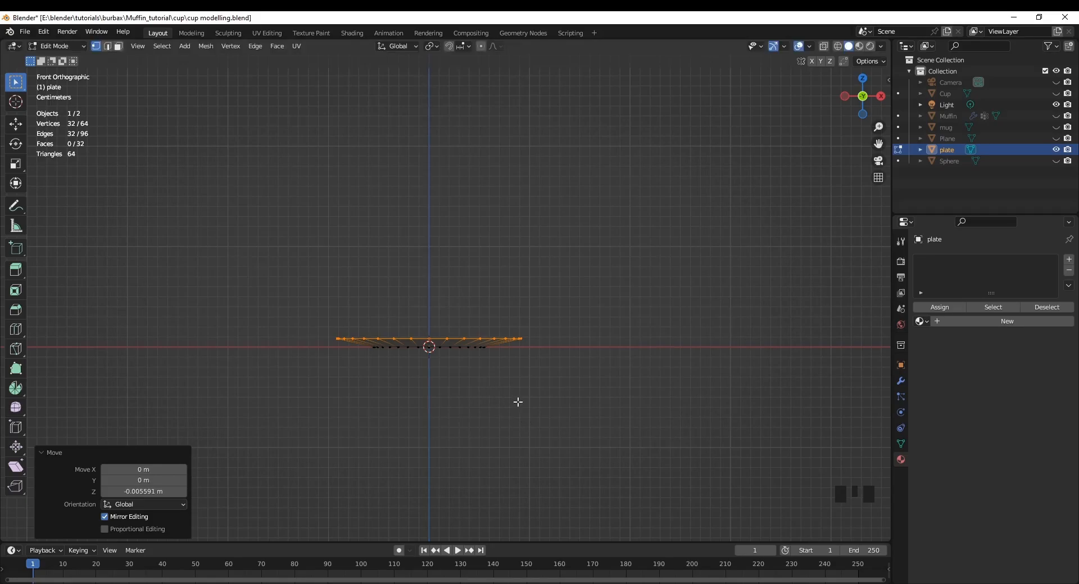
- Extrude the upper ring about 0.03 m upward and scale the new rim by about 1.56
key(e)
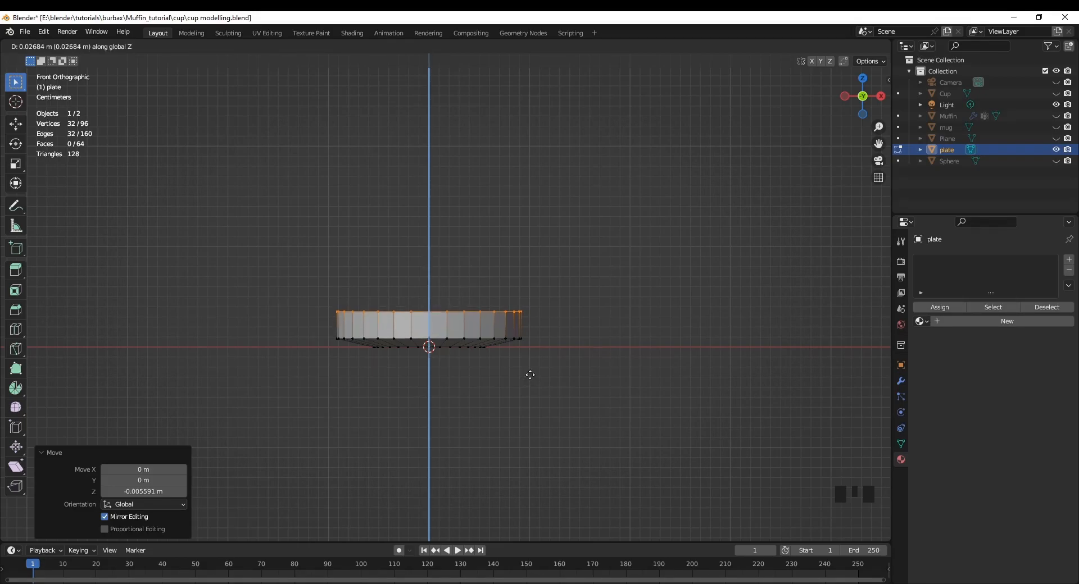
click(531, 371)
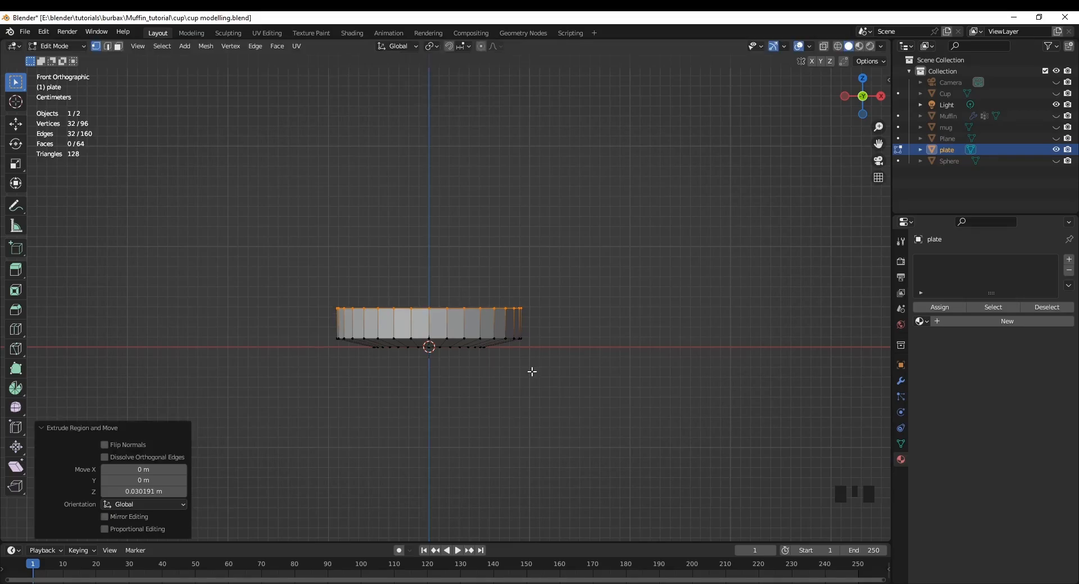
key(s)
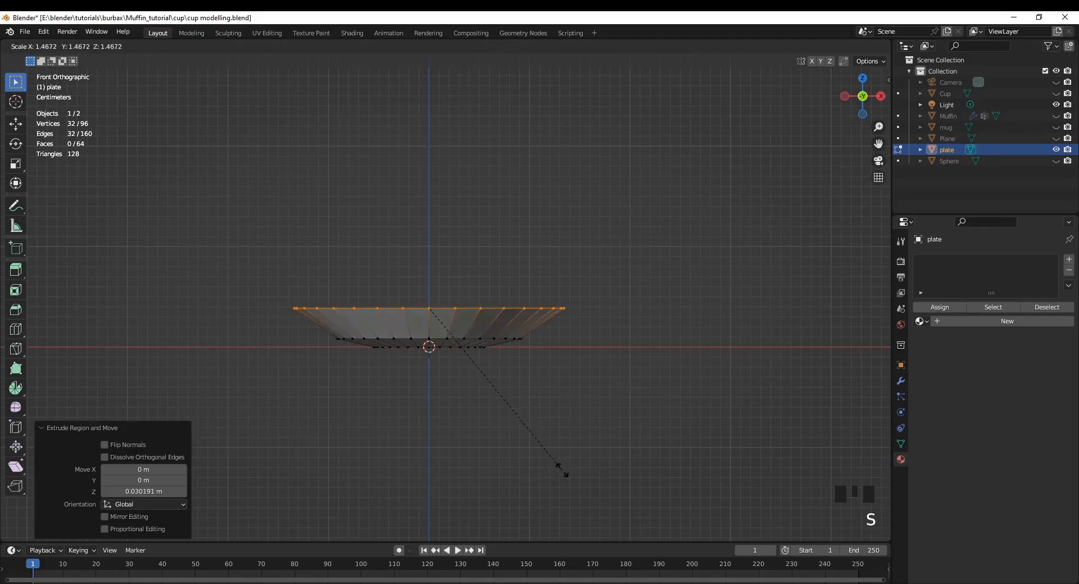
click(550, 446)
- Lower the plate's outer rim by about 0.02 m along Z
key(g)
key(z)
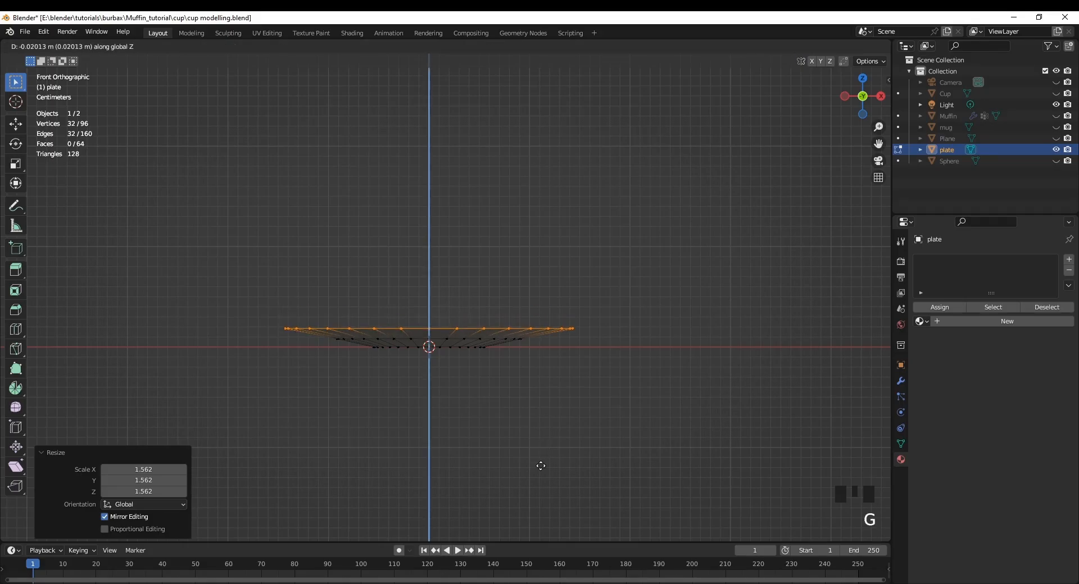
click(541, 466)
- Scale the outer rim by about 0.781 in top view, showing the muffin only temporarily as a size reference
scroll(465, 386, up, 3)
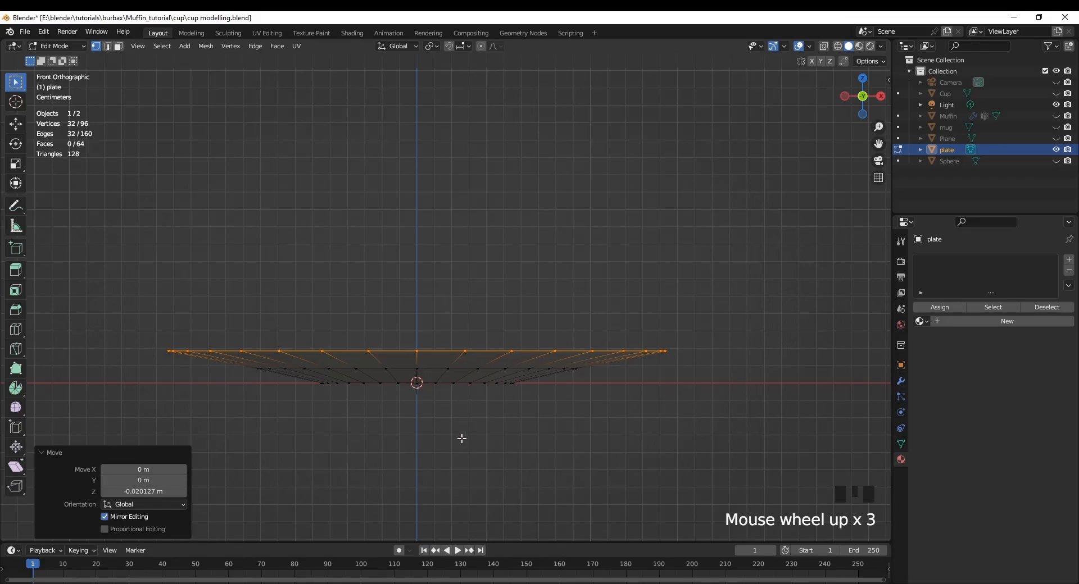
middle_drag(477, 441, 474, 451)
key(KP_7)
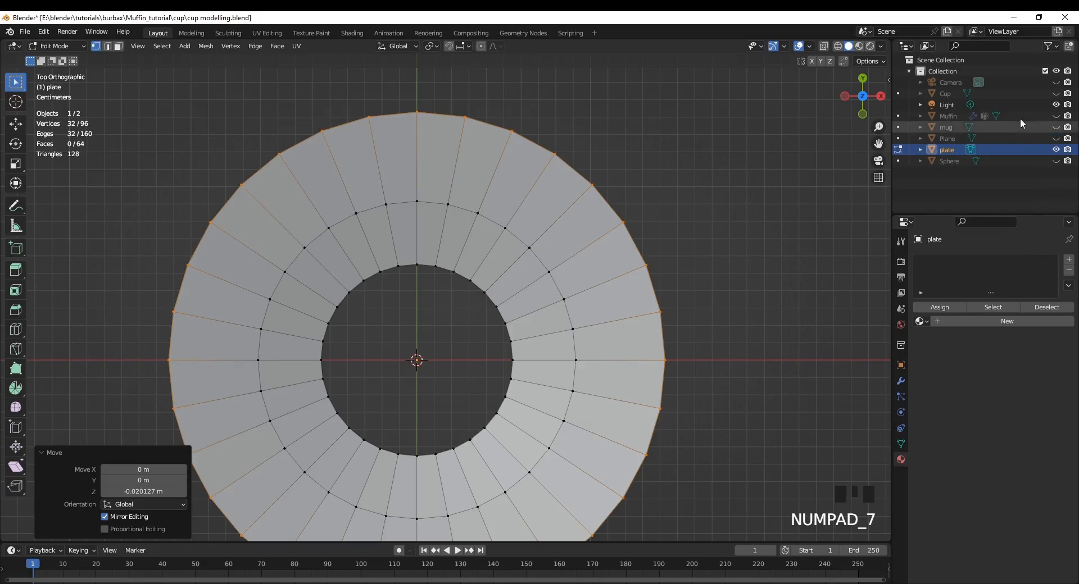
click(1056, 116)
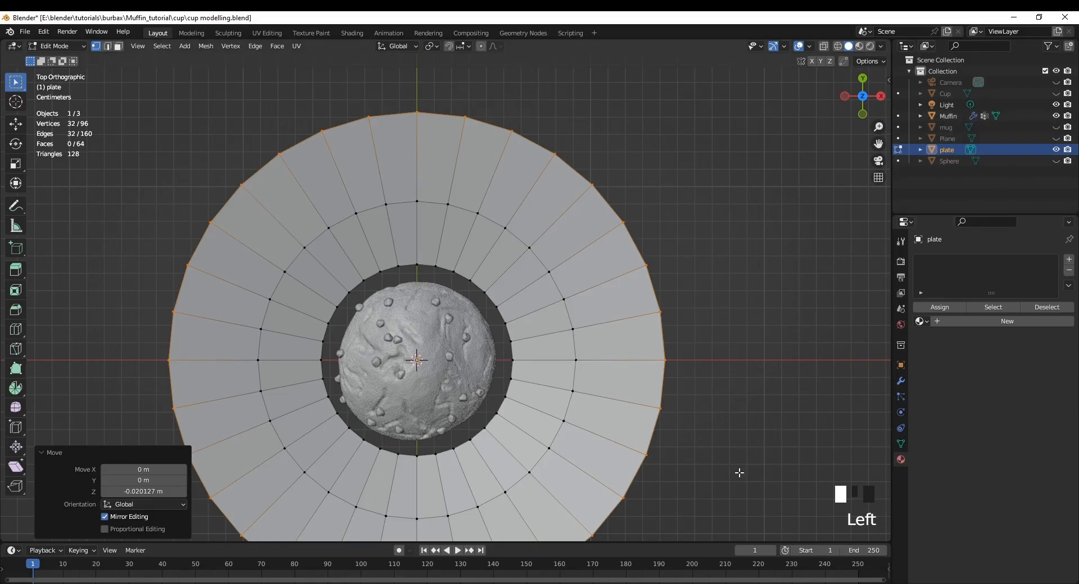
key(s)
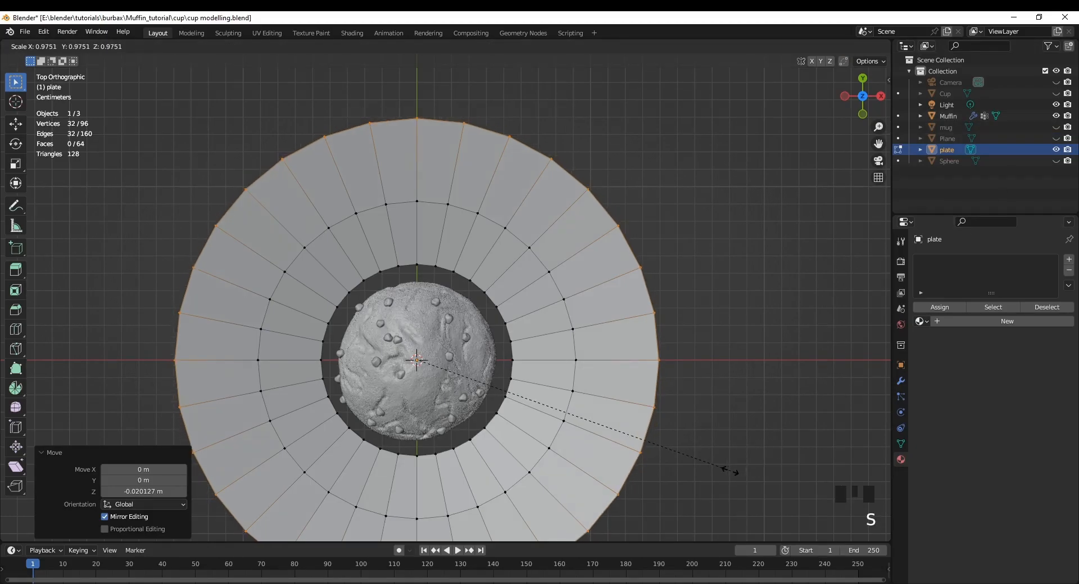
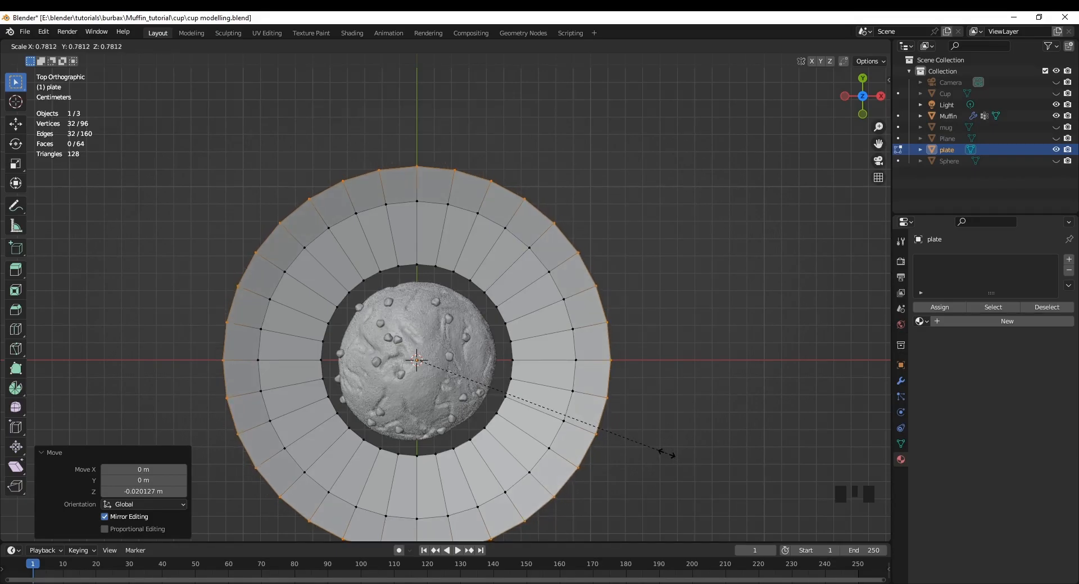
click(668, 453)
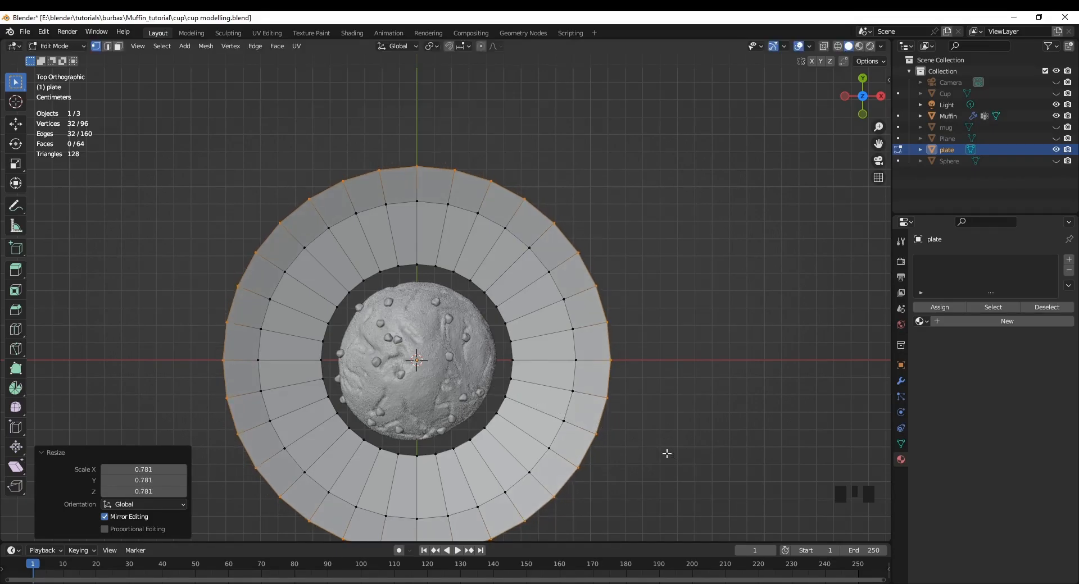
click(1056, 116)
- Select the innermost edge loop at the plate's base and fill it with a face
middle_drag(744, 451, 751, 315)
scroll(716, 366, up, 2)
middle_drag(670, 411, 569, 388)
scroll(687, 431, down, 4)
scroll(529, 348, up, 3)
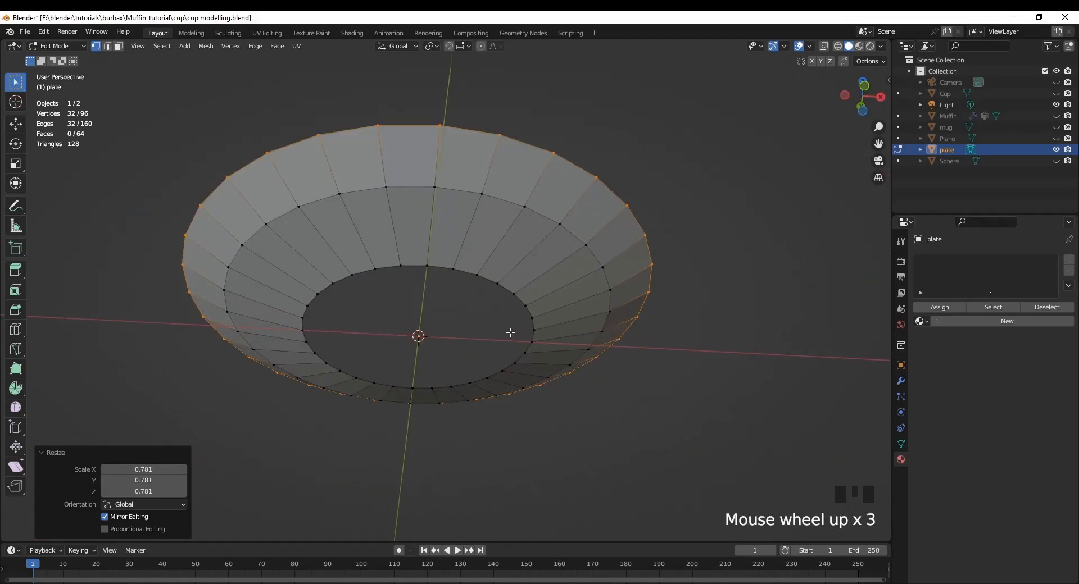
alt+click(497, 285)
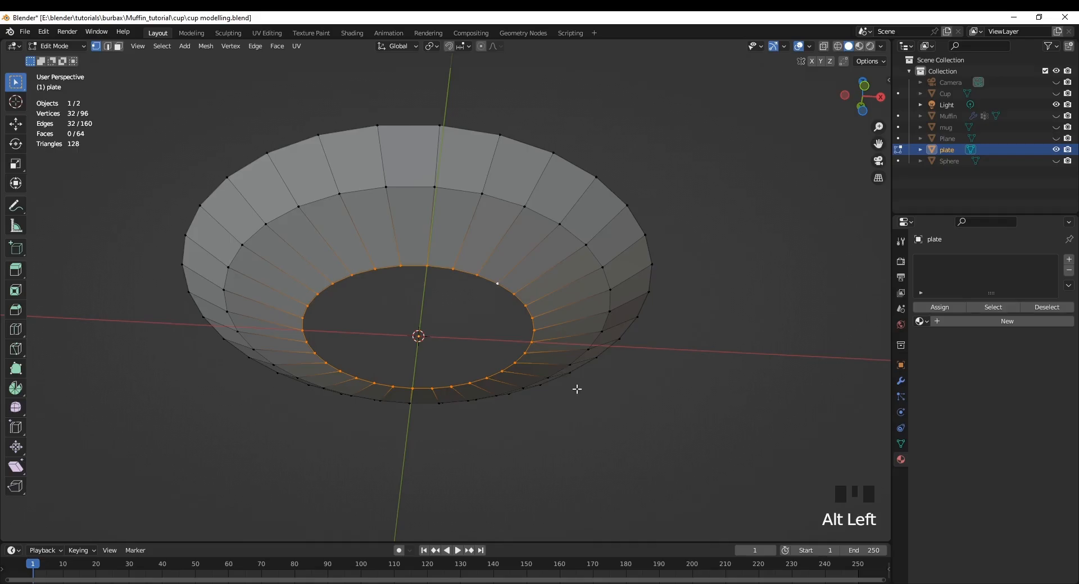
key(f)
- Inset the plate's base face by about 0.059 m and raise the inner face about 0.0015 m along Z
scroll(590, 393, up, 1)
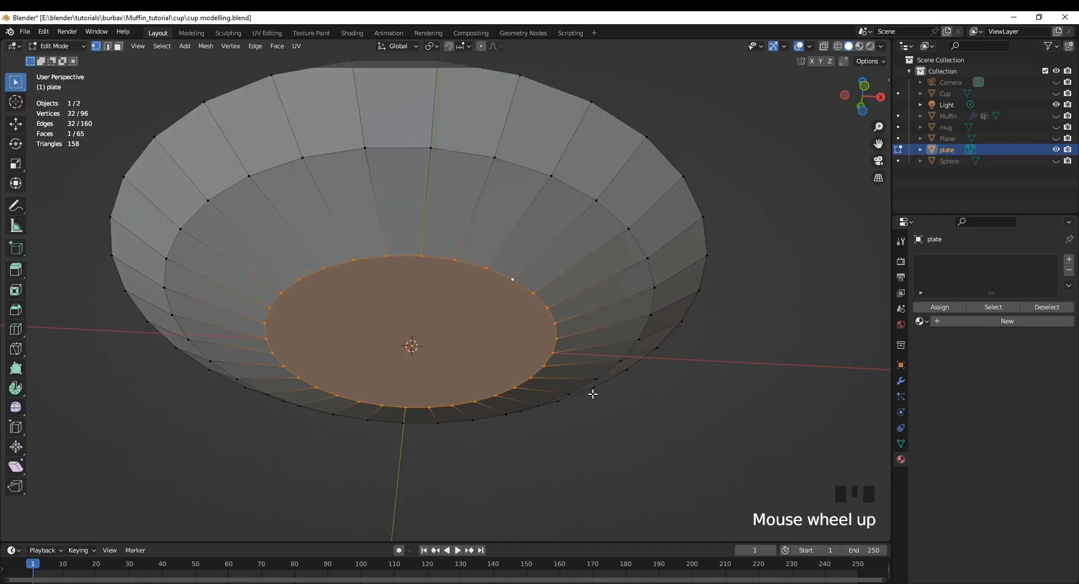
key(i)
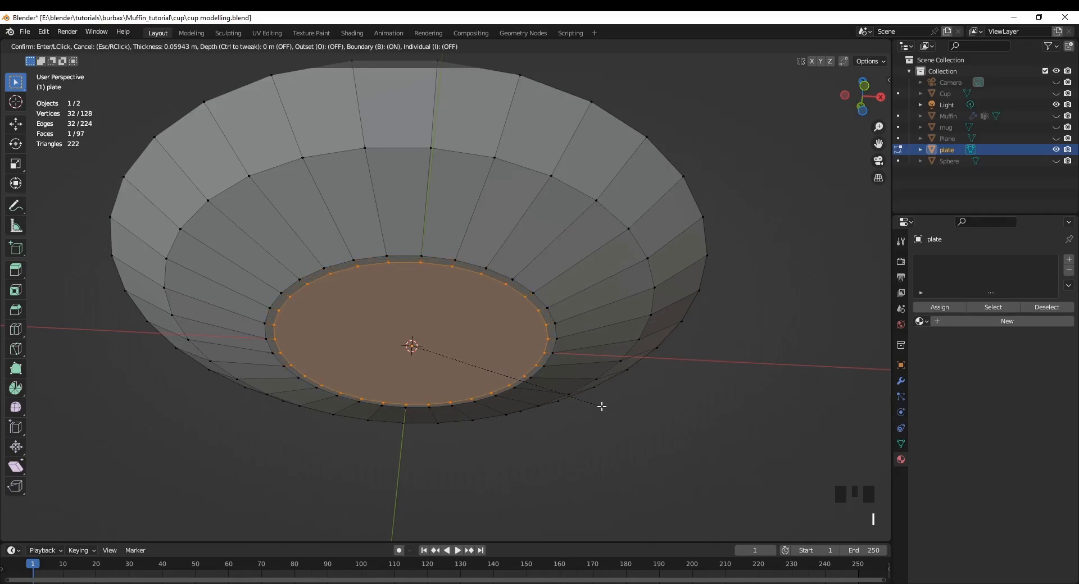
click(602, 407)
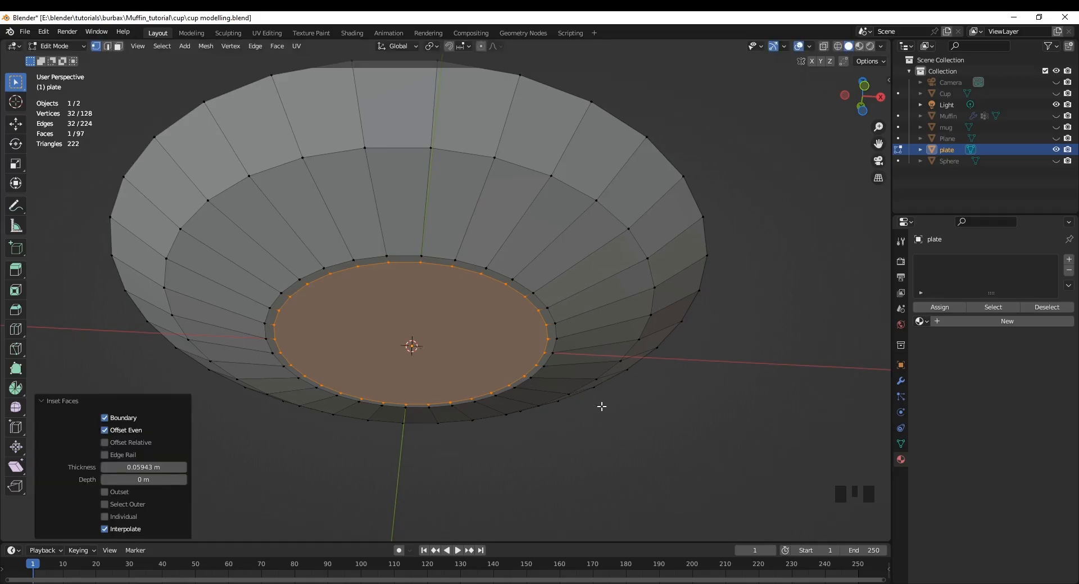
mouse_move(597, 429)
middle_down()
mouse_move(600, 494)
mouse_move(590, 487)
mouse_move(605, 433)
middle_up()
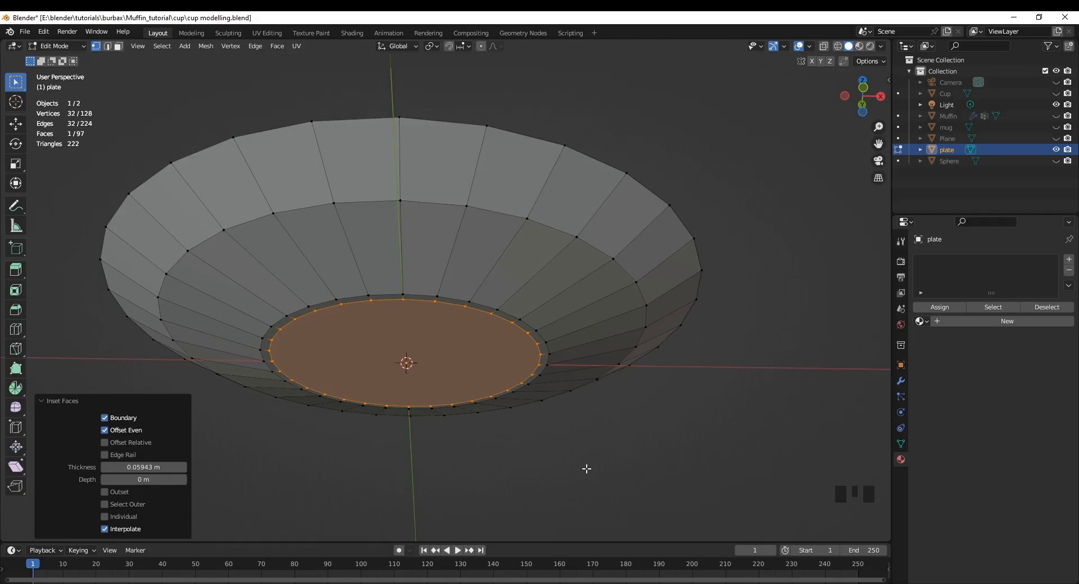
key(g)
key(z)
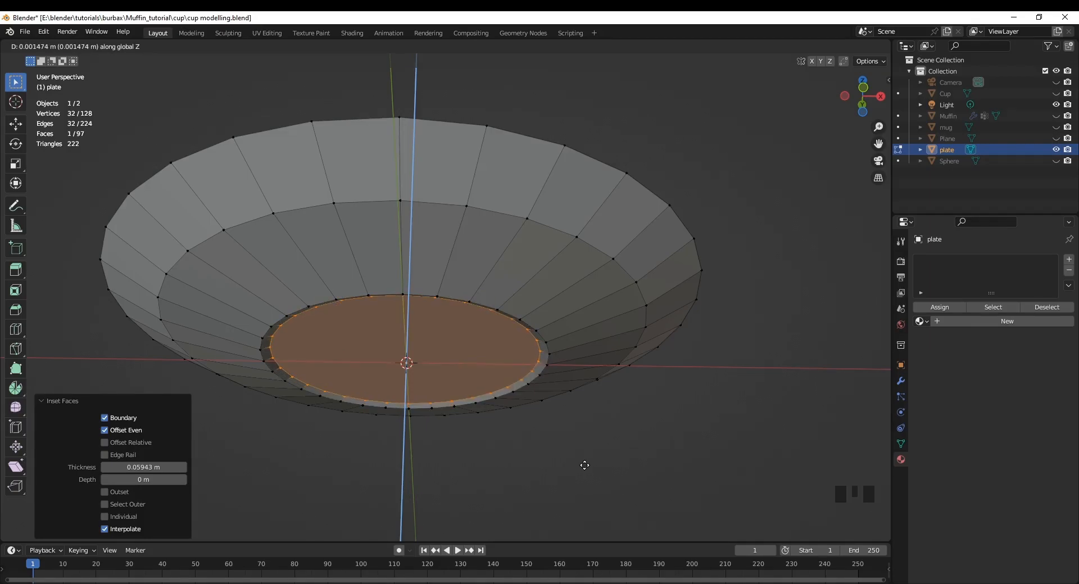
click(584, 465)
- Bevel the inset base face's border edges by about 0.044 m with 8 segments
middle_drag(559, 448, 476, 489)
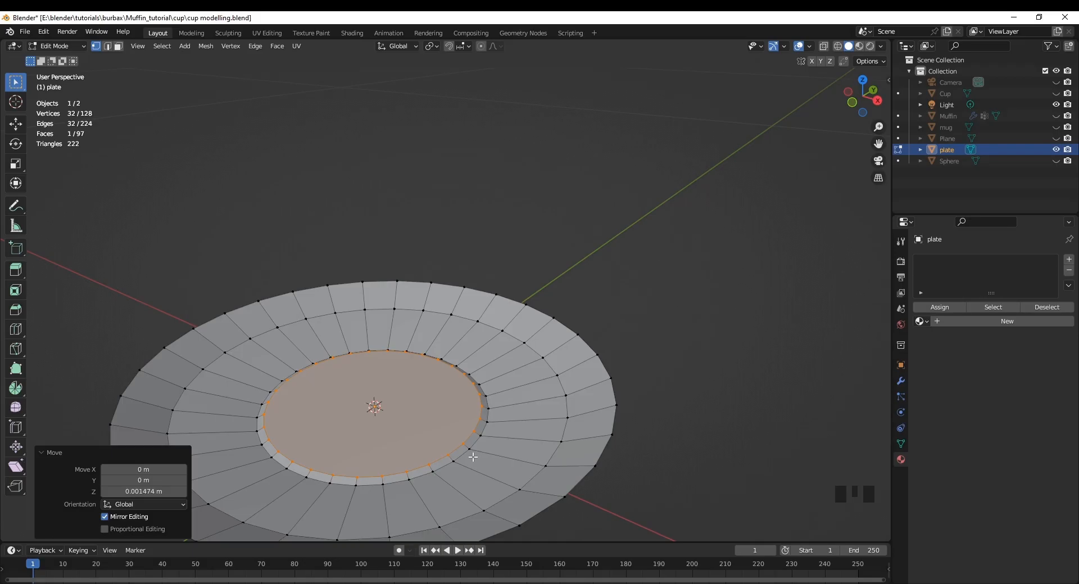
key(ctrl+b)
scroll(475, 460, up, 7)
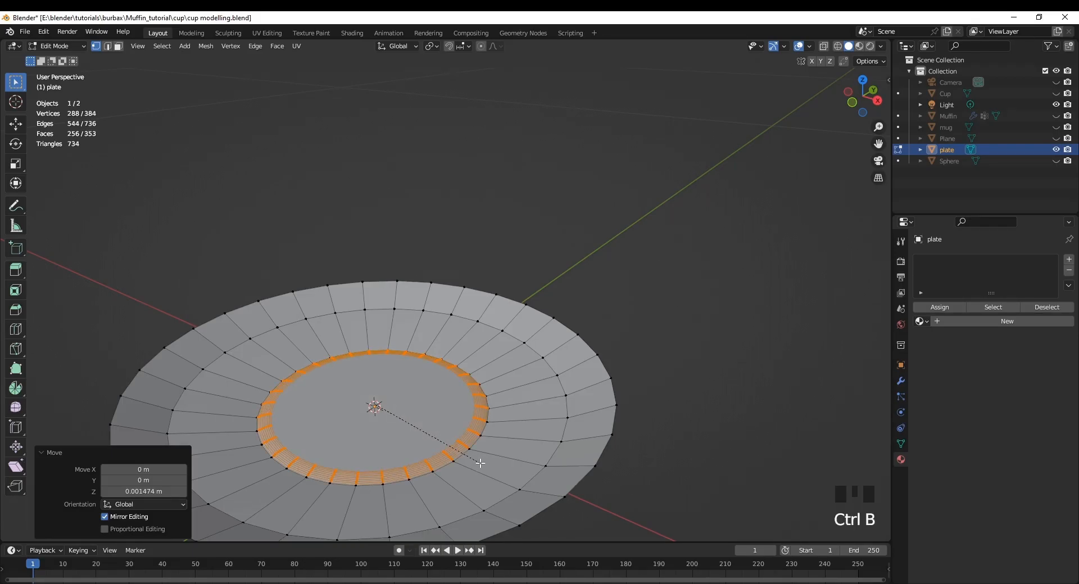
click(479, 462)
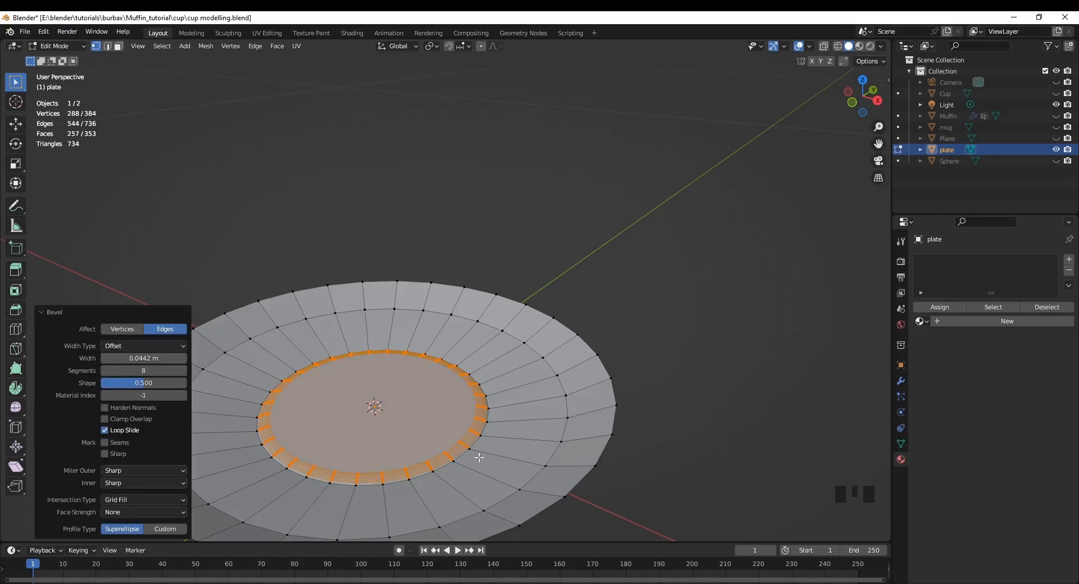
- Bevel the edge loop just outside the plate's recessed base by about 0.046 m with 8 segments
scroll(481, 460, up, 2)
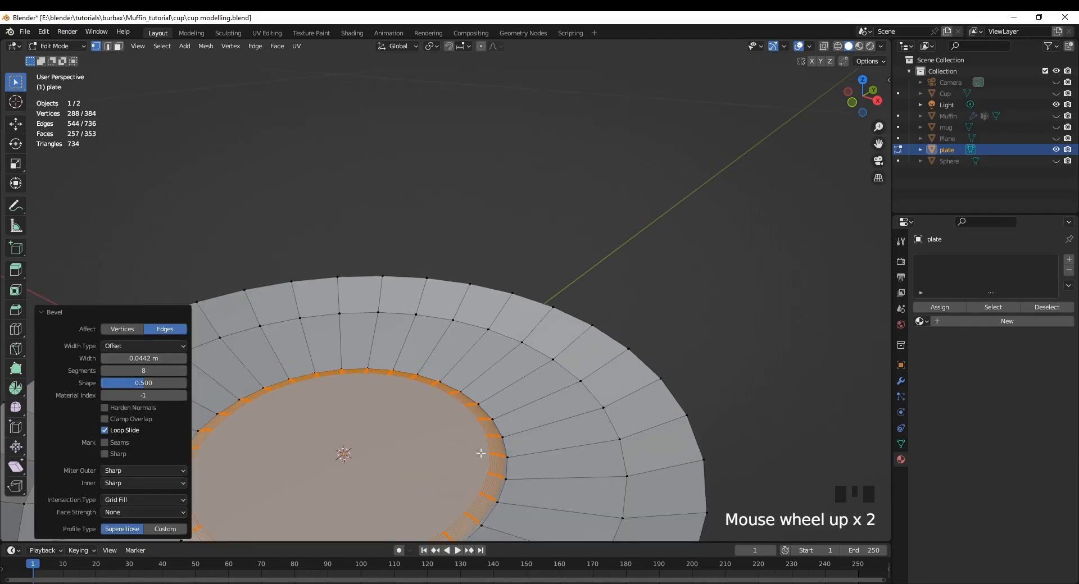
alt+click(507, 469)
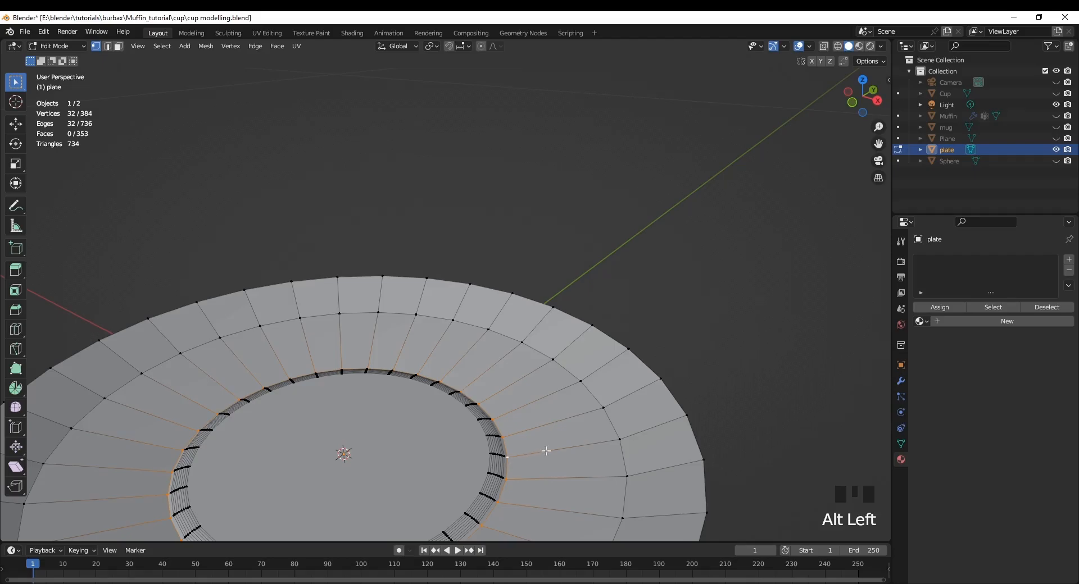
shift+middle_drag(754, 487, 753, 356)
middle_drag(525, 420, 512, 441)
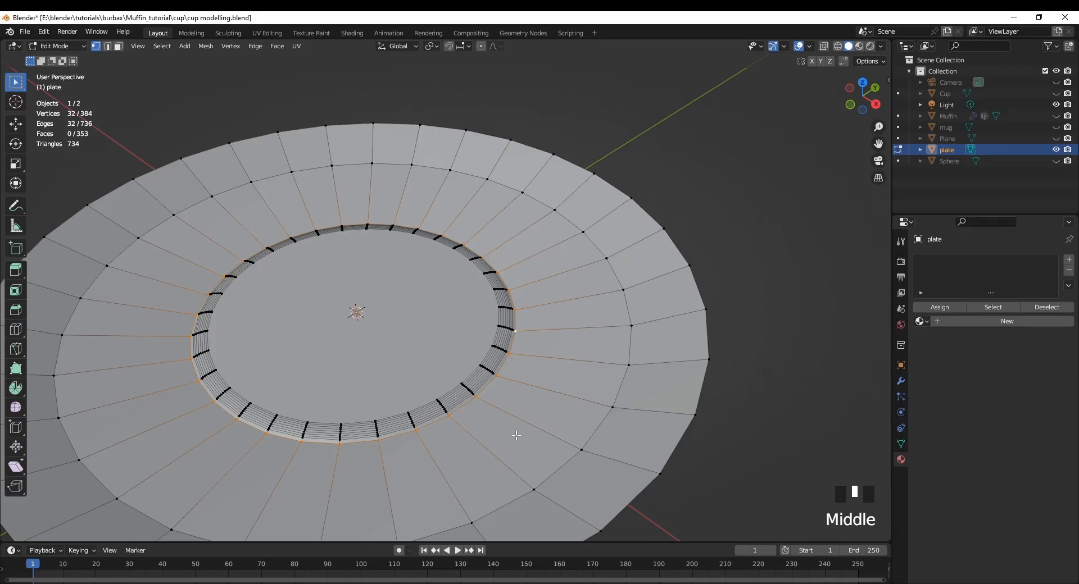
key(ctrl+b)
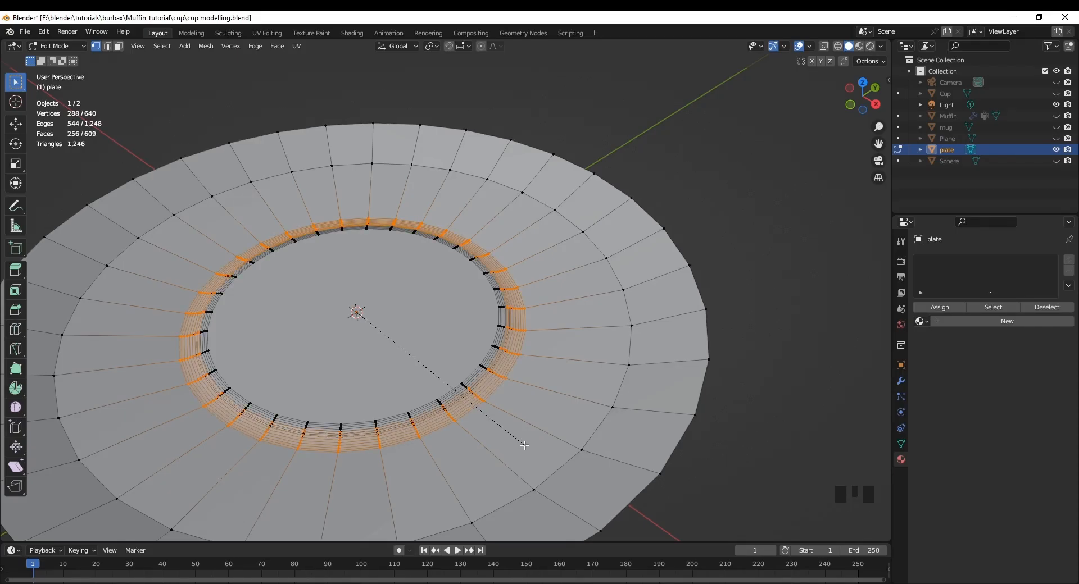
click(525, 442)
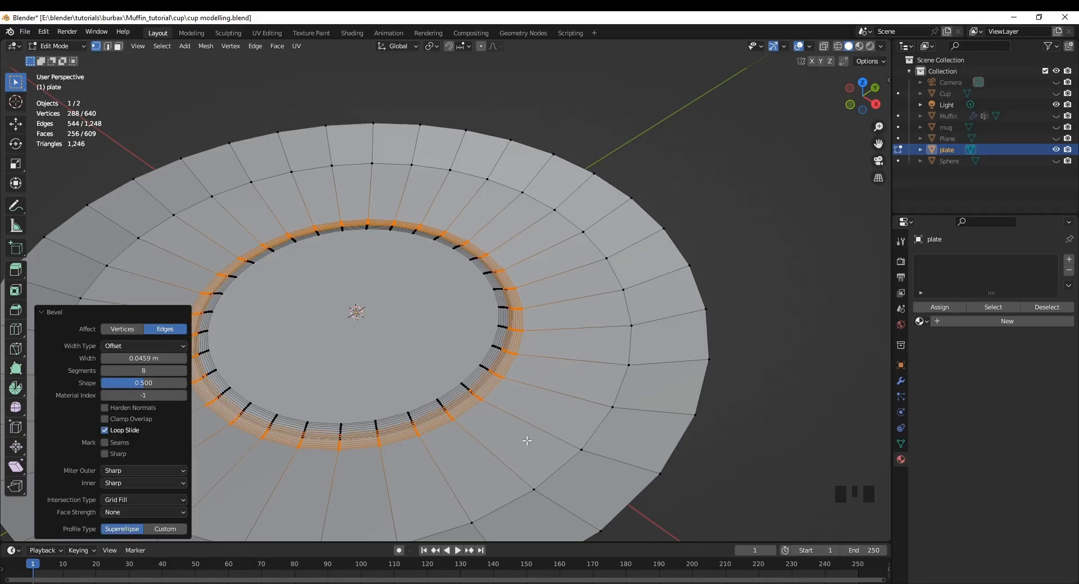
- Bevel the edge loop midway between the plate's base and outer rim by about 0.066 m with 8 segments, then deselect the mesh
alt+click(577, 449)
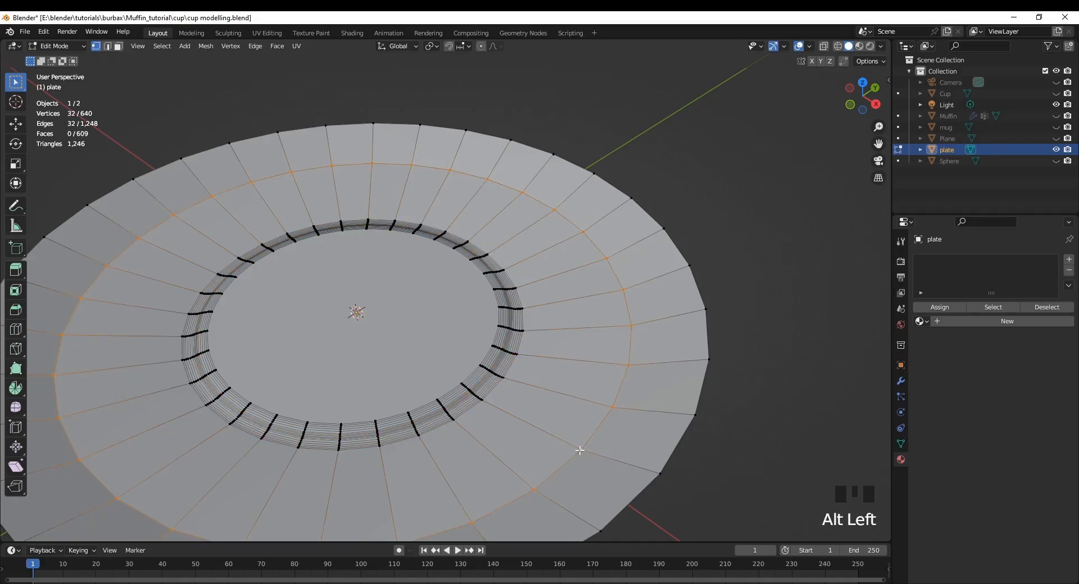
key(ctrl+b)
scroll(574, 424, up, 7)
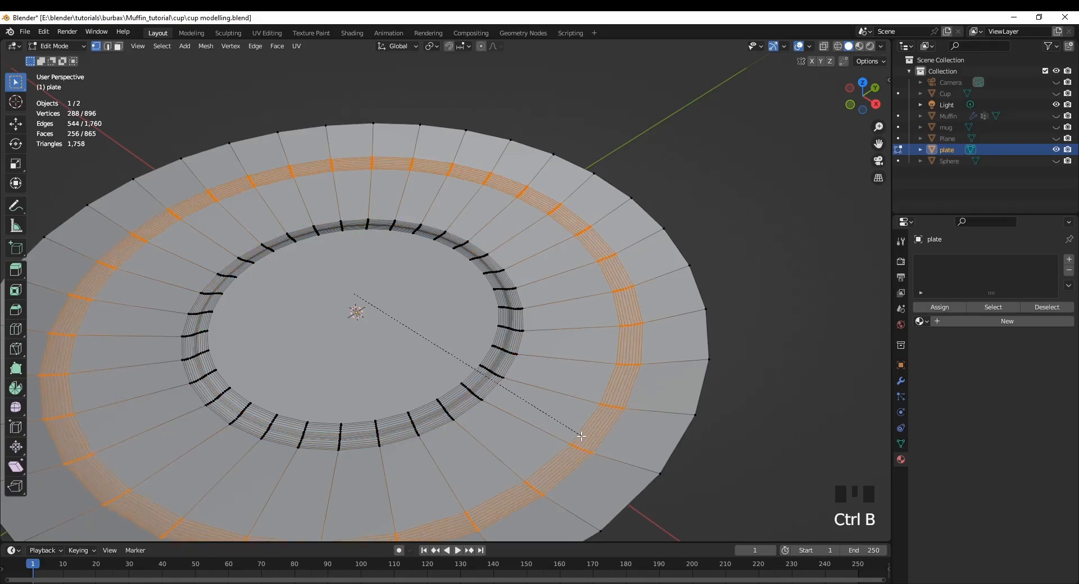
click(581, 436)
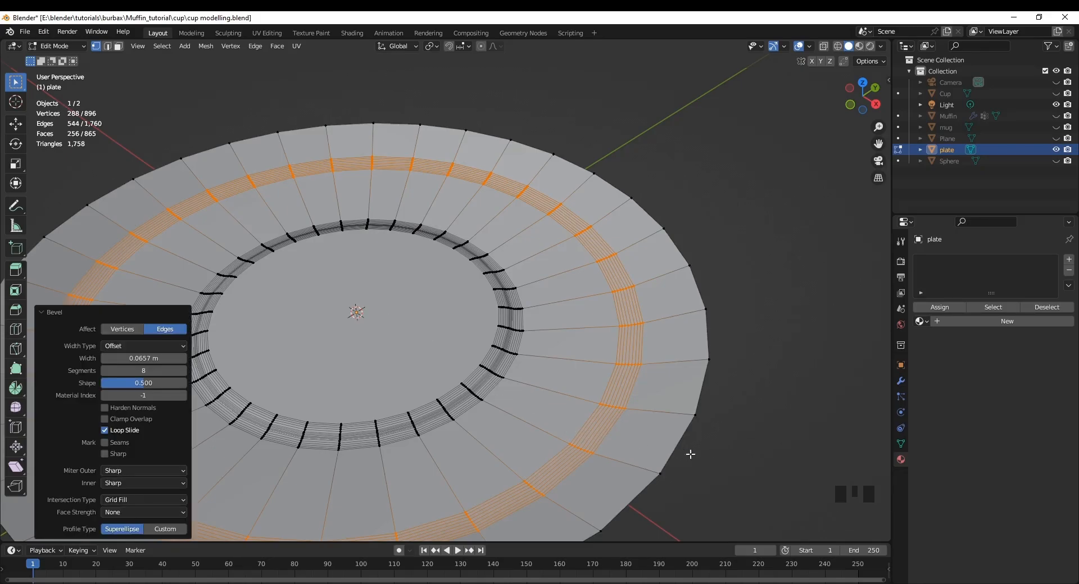
scroll(692, 456, down, 2)
click(635, 475)
mouse_move(602, 489)
middle_down()
mouse_move(582, 397)
mouse_move(587, 337)
mouse_move(593, 379)
mouse_move(489, 460)
mouse_move(515, 358)
mouse_move(498, 392)
mouse_move(568, 467)
mouse_move(596, 476)
middle_up()
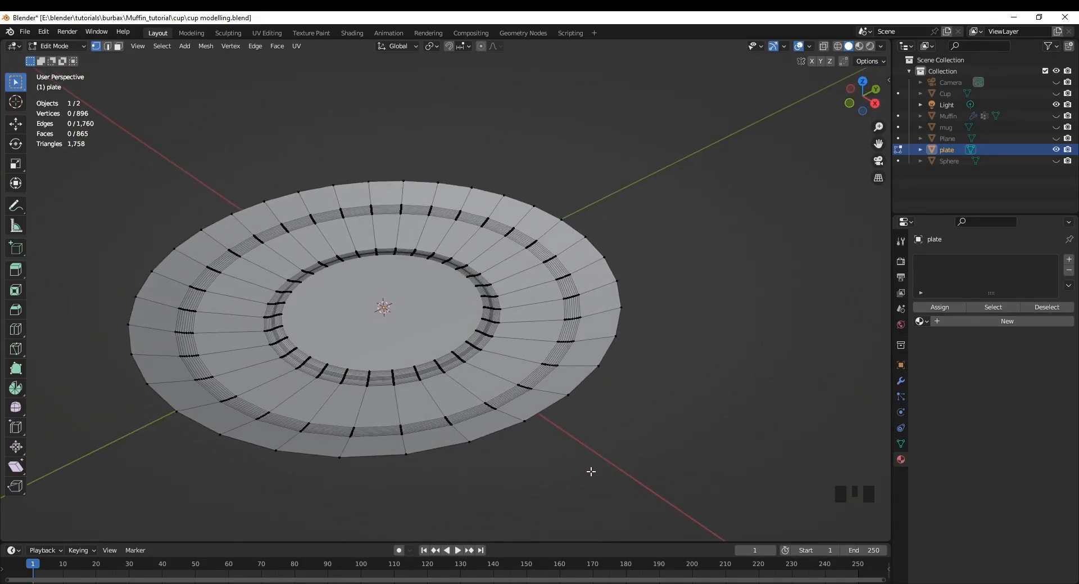
- Return to Object Mode and add a Solidify modifier to the plate with a thickness of 0.05 m
key(Tab)
middle_drag(613, 457, 588, 454)
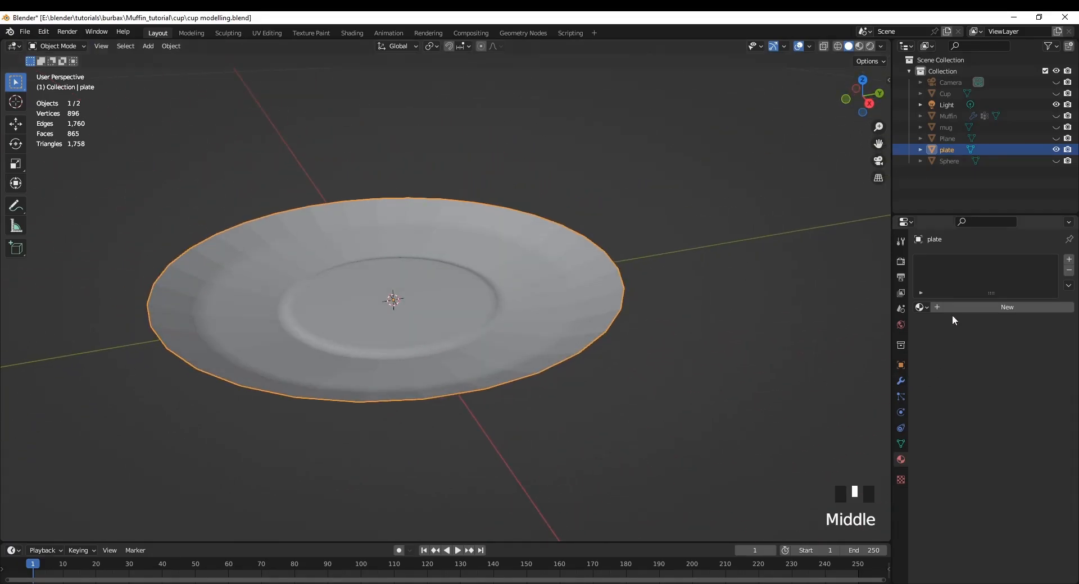
click(902, 382)
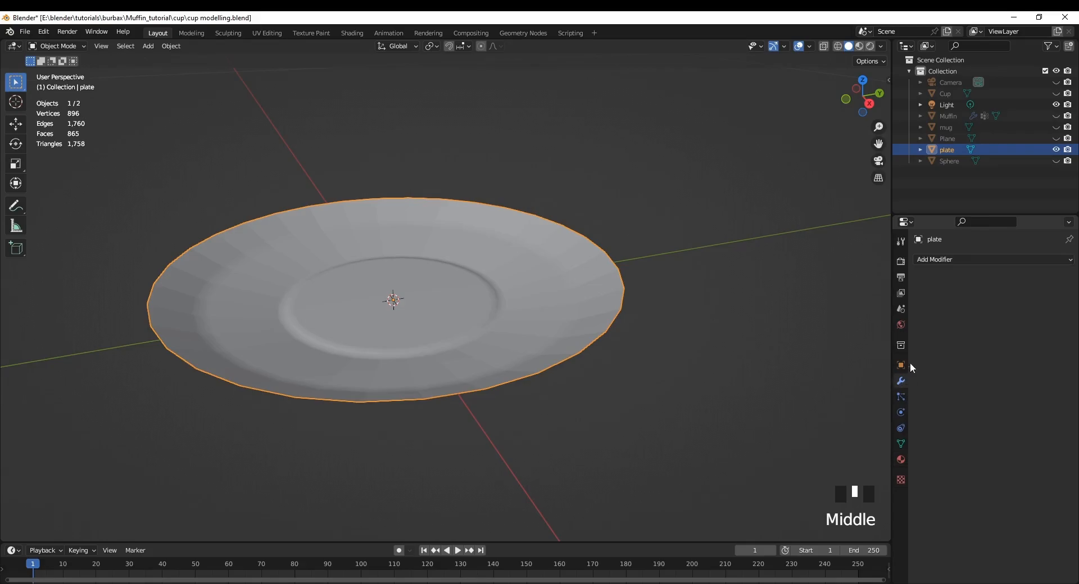
click(952, 260)
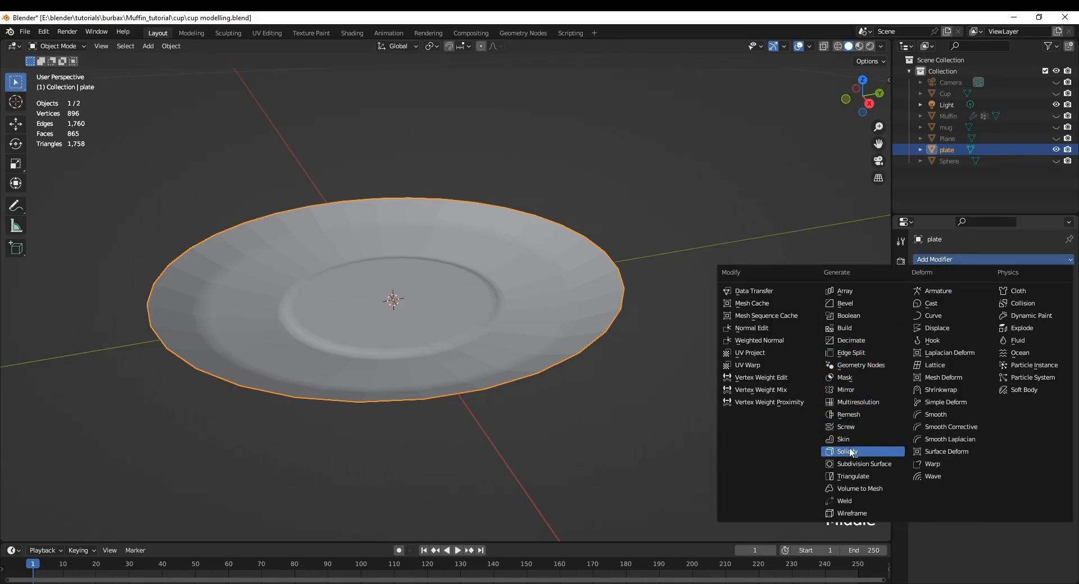
click(847, 452)
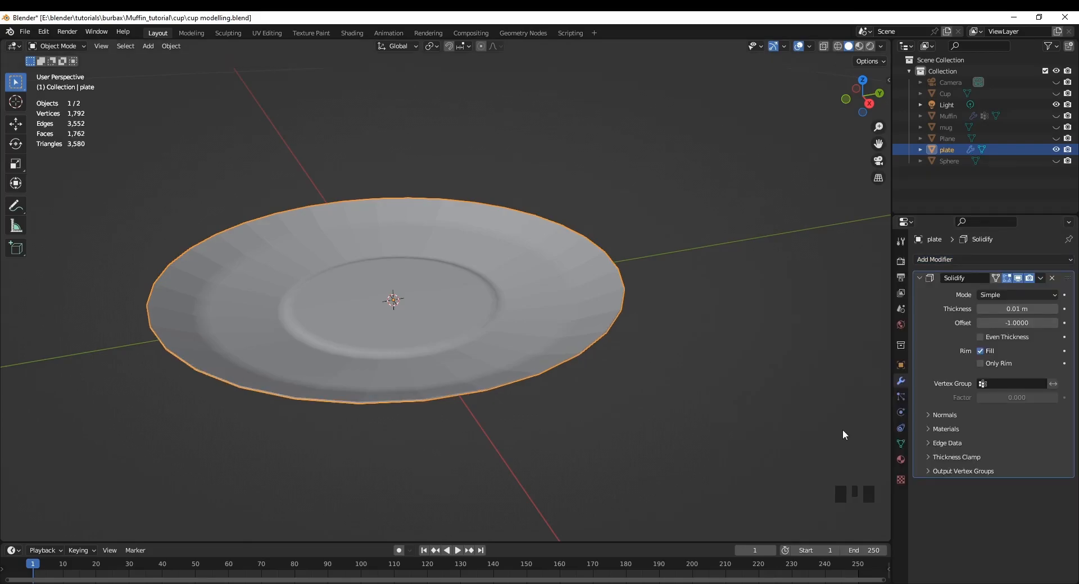
click(1054, 309)
click(1055, 309)
click(1055, 309)
click(1055, 309)
click(1055, 310)
click(1055, 310)
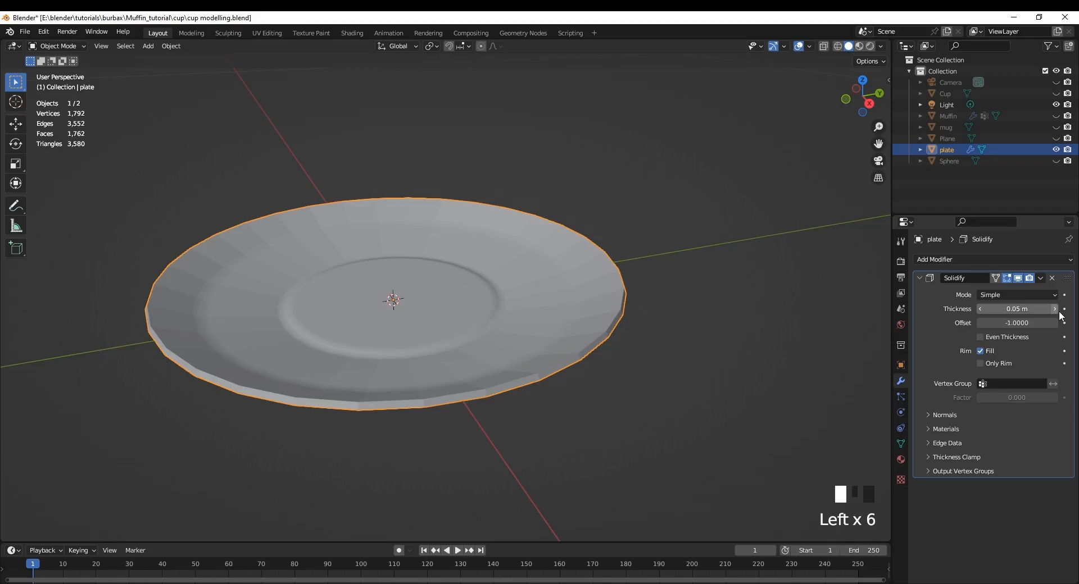
- Add a Subdivision Surface modifier to the plate and set its viewport level to 2
click(972, 264)
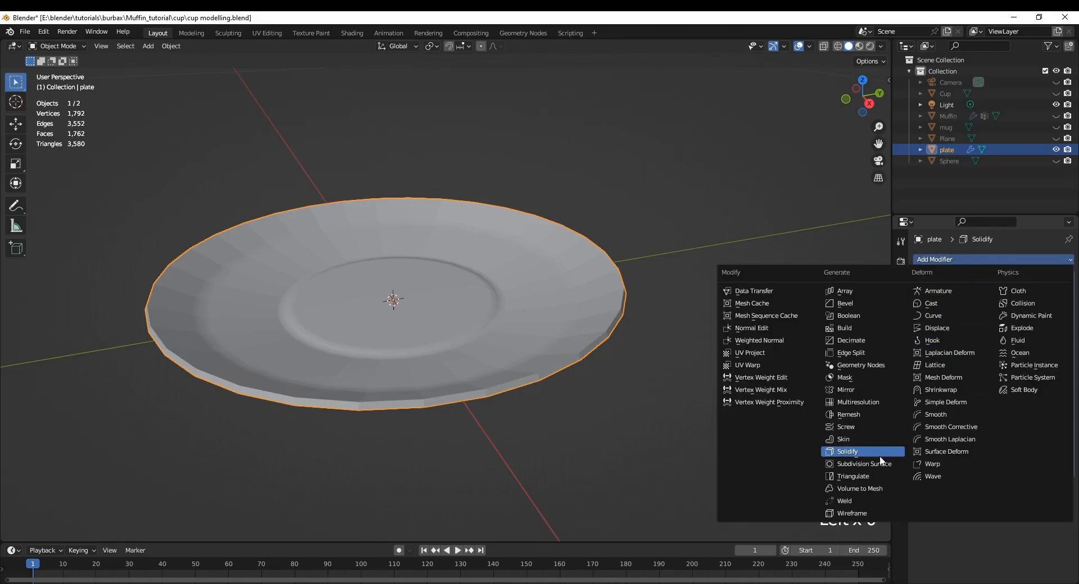
click(855, 463)
middle_drag(694, 423, 575, 424)
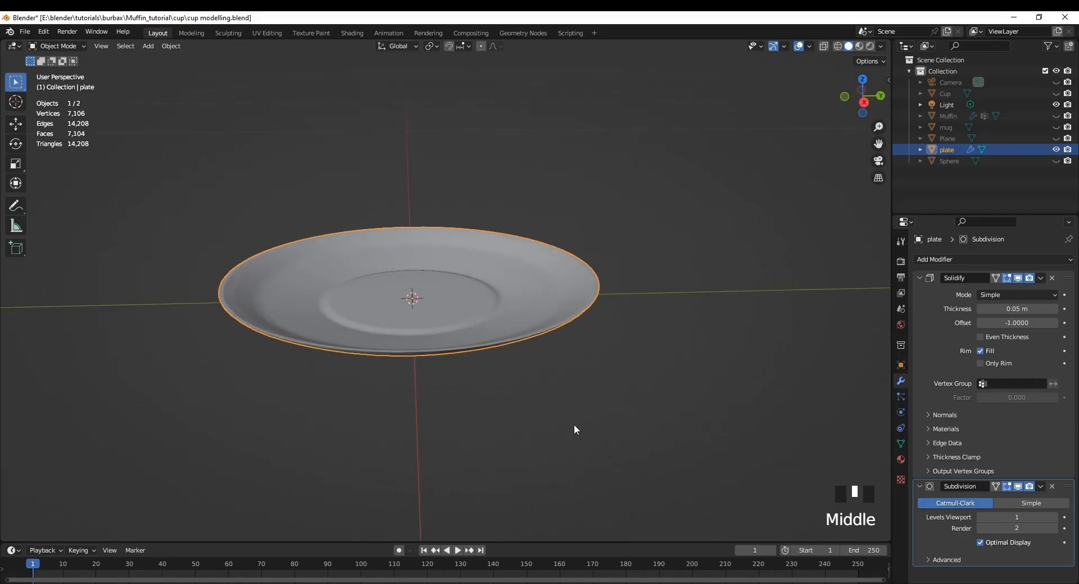
click(1054, 517)
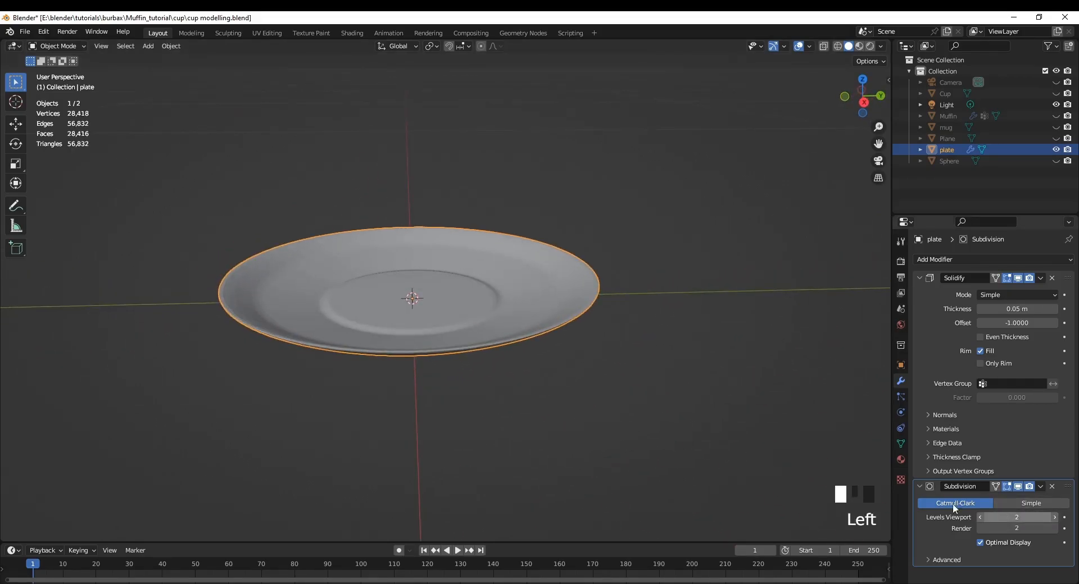
scroll(550, 390, up, 3)
middle_drag(551, 390, 602, 373)
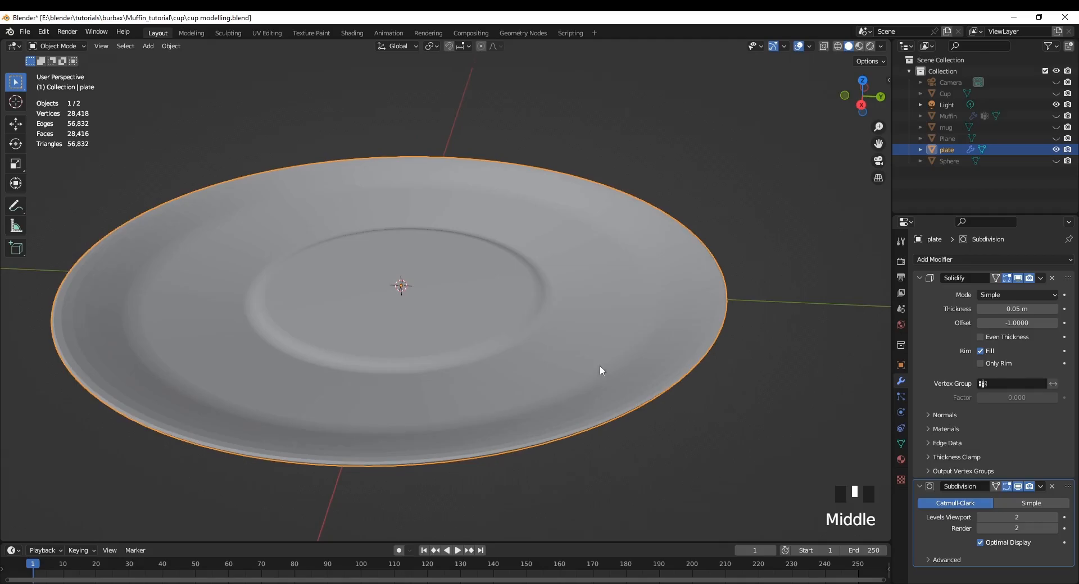
- Apply Shade Auto Smooth to the plate, deselect it and check its shape from several angles
right_click(599, 364)
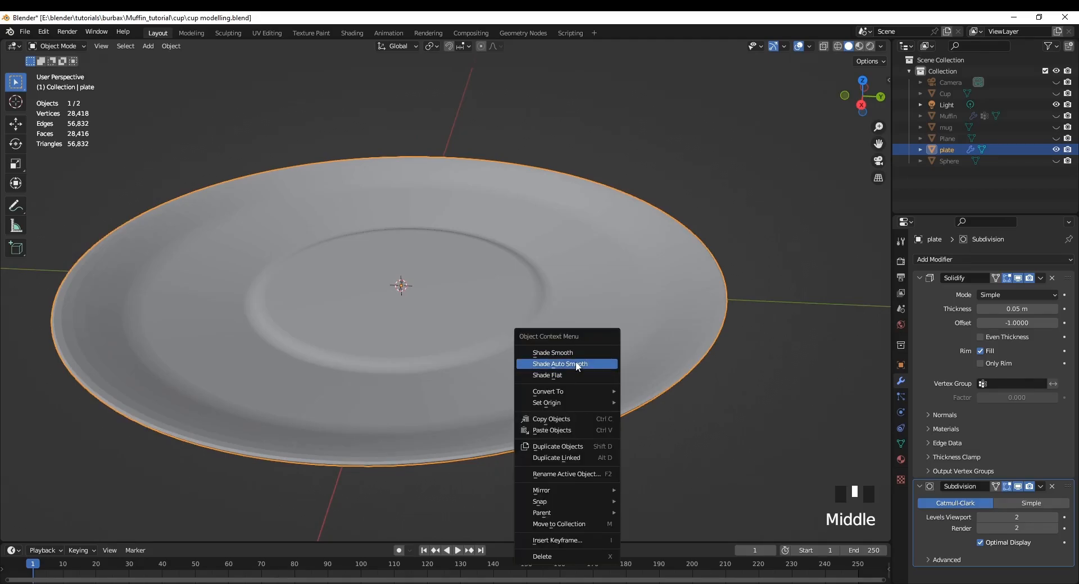
click(574, 364)
middle_drag(592, 454, 410, 85)
click(538, 415)
scroll(474, 306, down, 2)
scroll(474, 301, down, 3)
middle_drag(498, 378, 467, 224)
scroll(491, 370, up, 2)
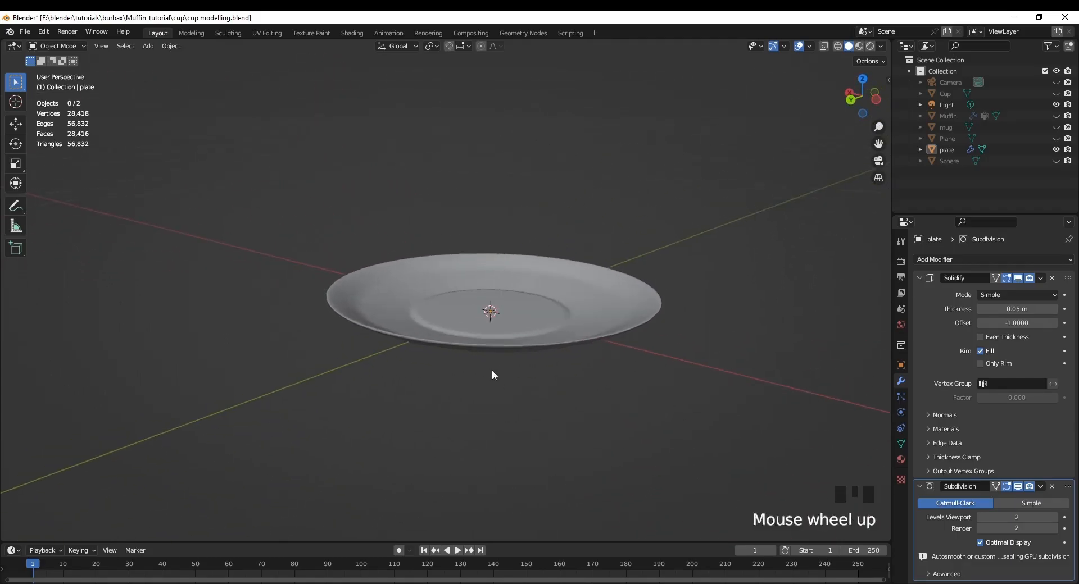
middle_drag(480, 382, 589, 387)
scroll(586, 390, up, 2)
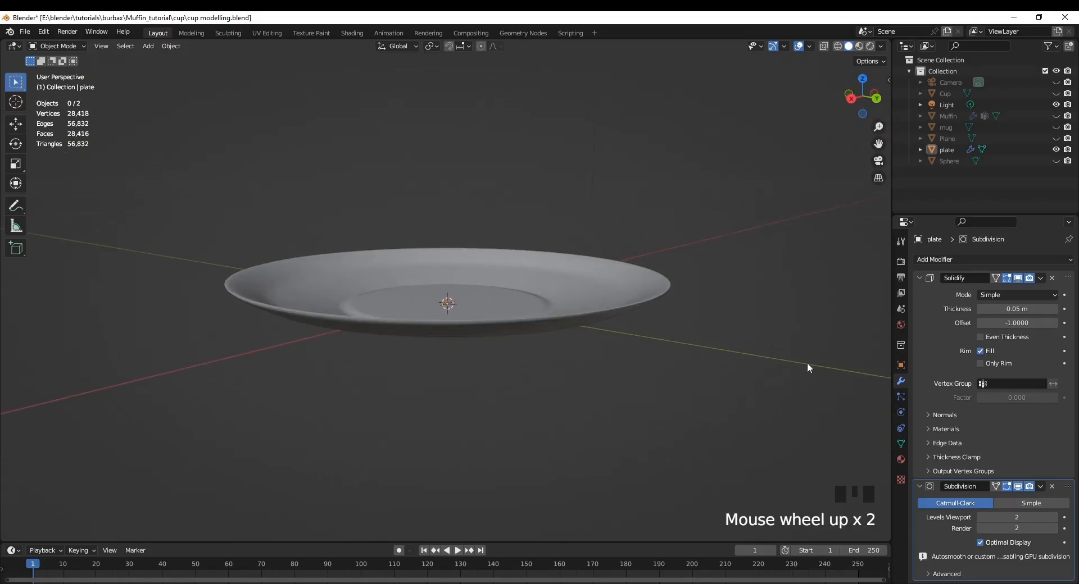
- Make the hidden Muffin, Cup and mug objects visible together with the plate
click(1055, 117)
scroll(660, 349, down, 2)
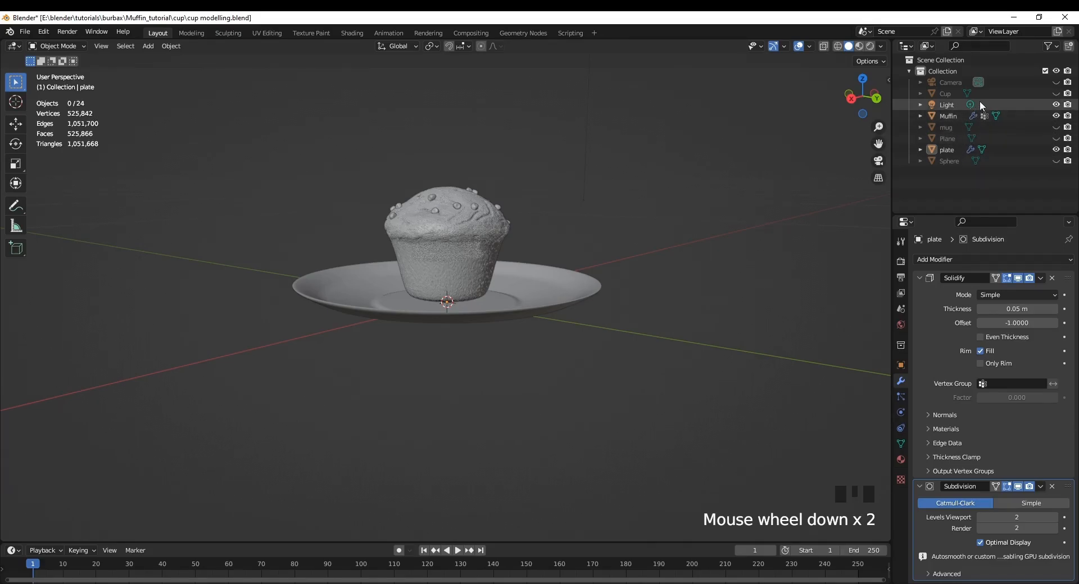
click(1056, 93)
middle_drag(704, 287, 511, 350)
scroll(689, 324, down, 2)
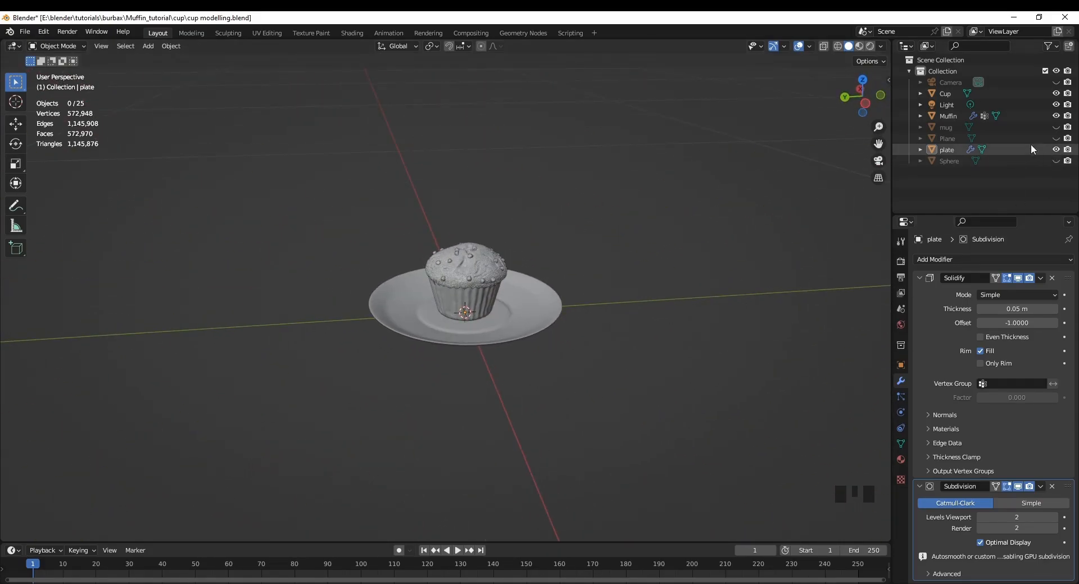
click(1056, 127)
middle_drag(529, 331, 439, 325)
- Move the mug about 0.053 m along X, away from the plate
click(541, 281)
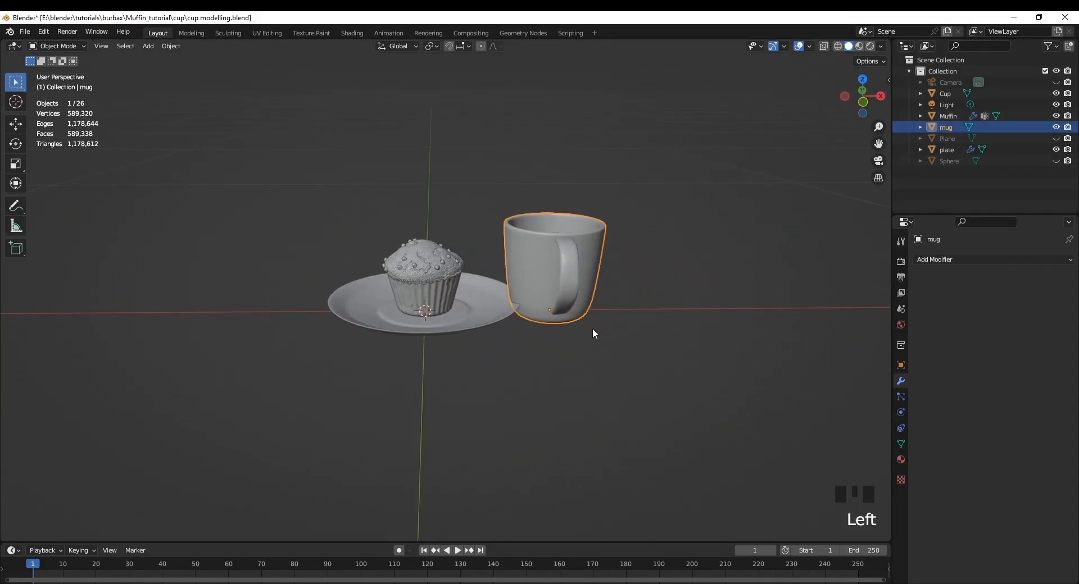
key(g)
key(x)
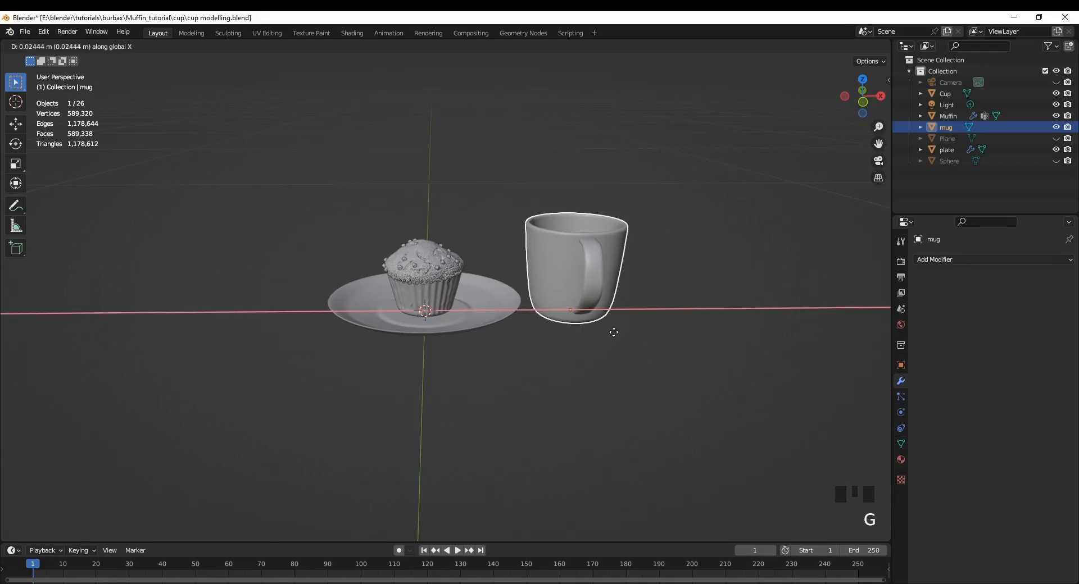
click(638, 332)
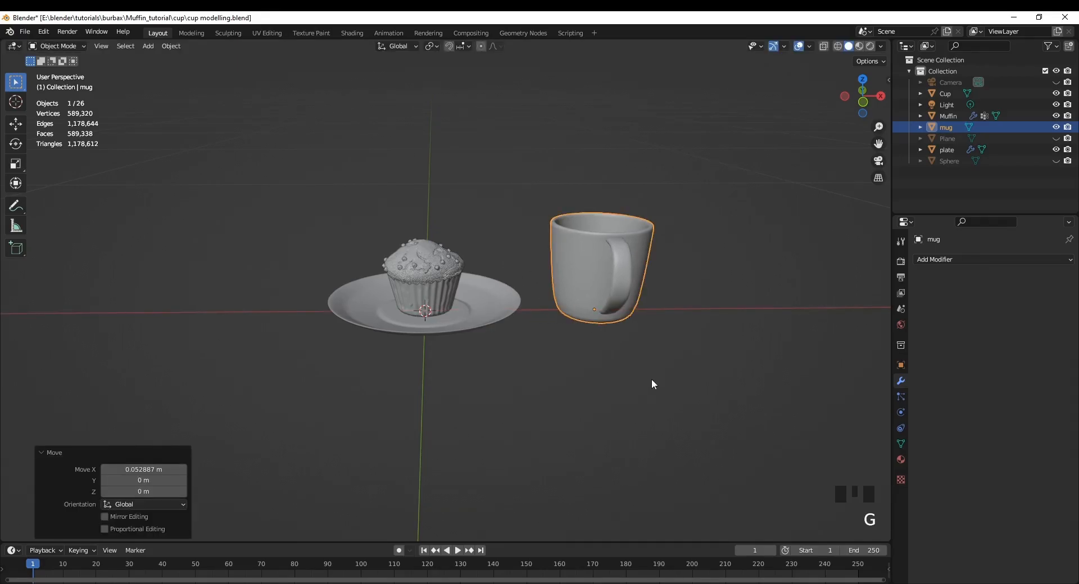
- Rotate the mug around Z so its handle points away from the plate, and deselect it
key(r)
key(z)
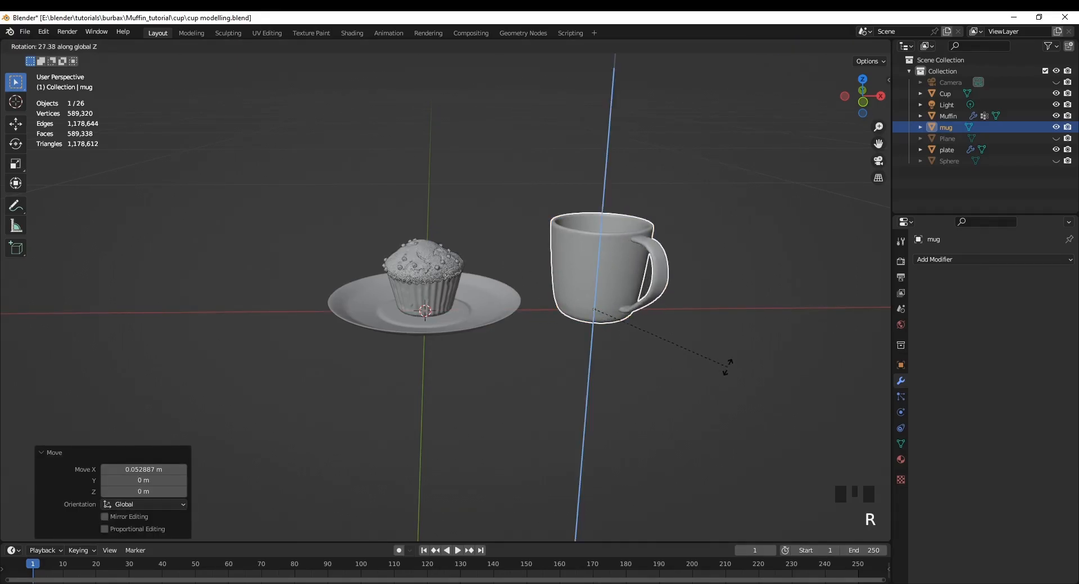
click(850, 318)
click(620, 376)
scroll(477, 385, up, 2)
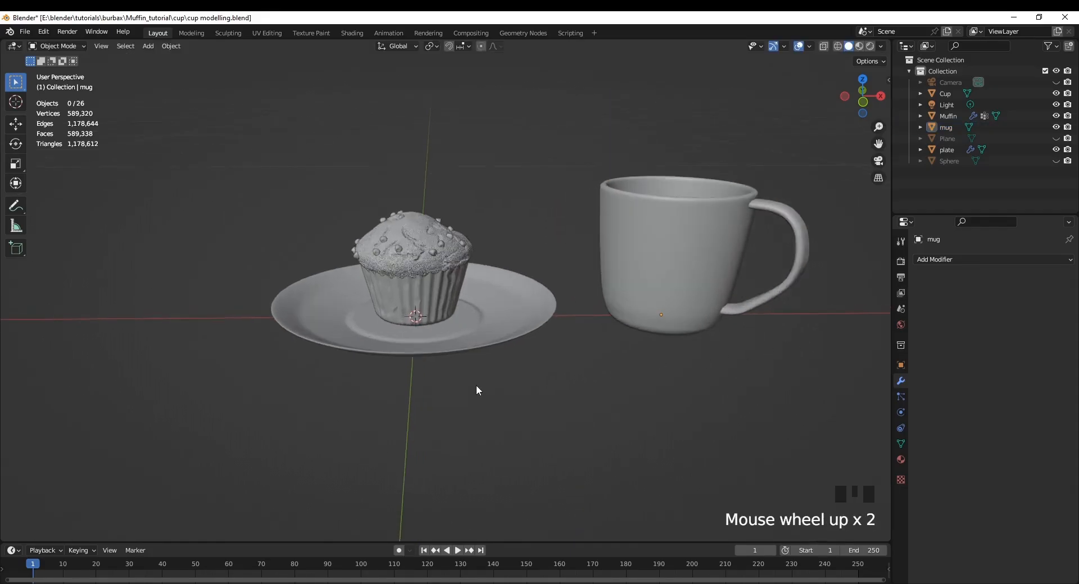
scroll(450, 394, down, 2)
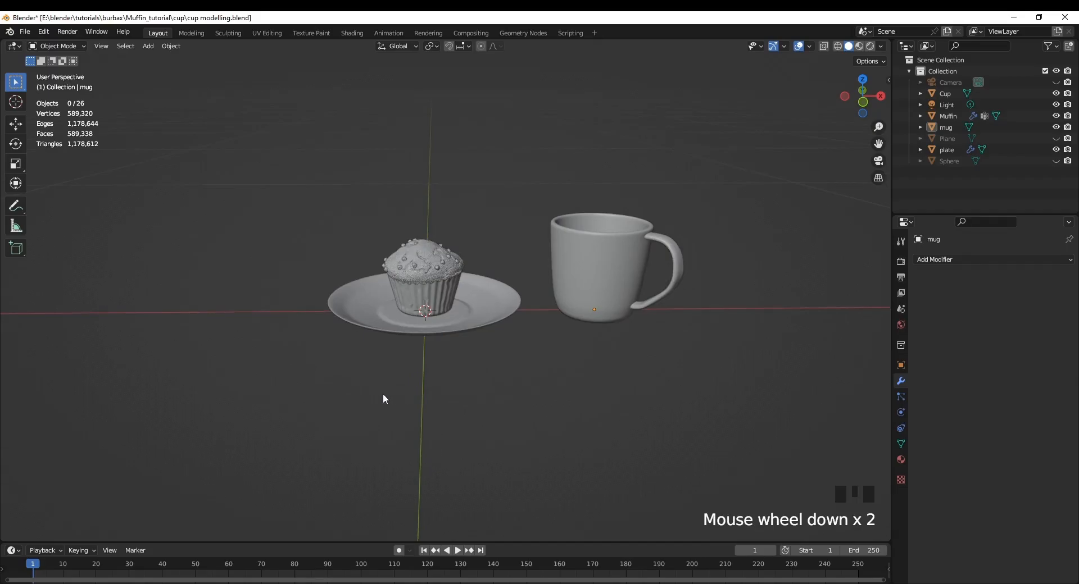
scroll(427, 384, up, 3)
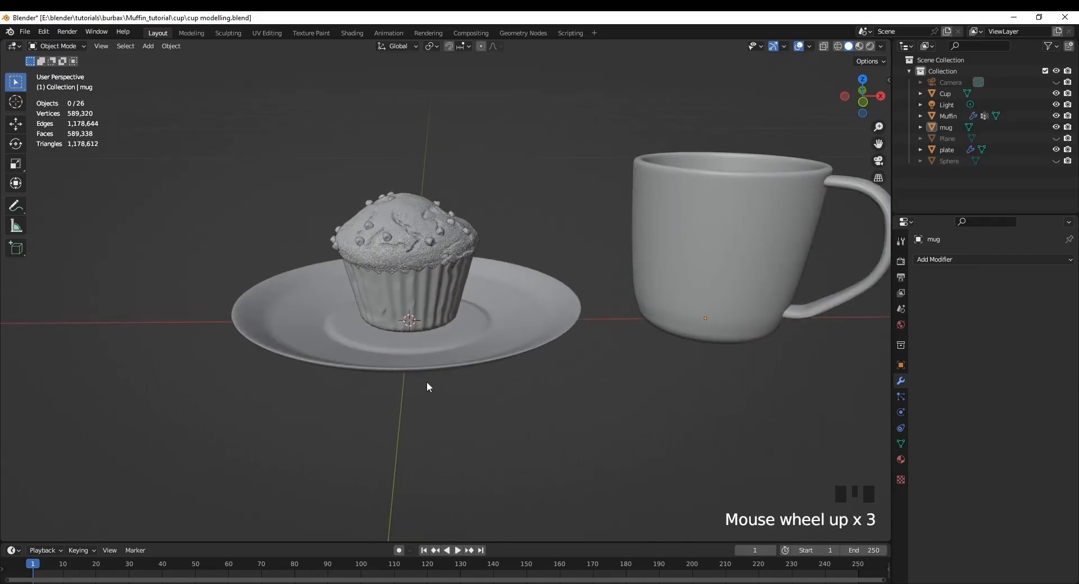
- Scale the plate down uniformly to suit the muffin, and deselect it
scroll(437, 380, down, 1)
click(502, 394)
click(488, 339)
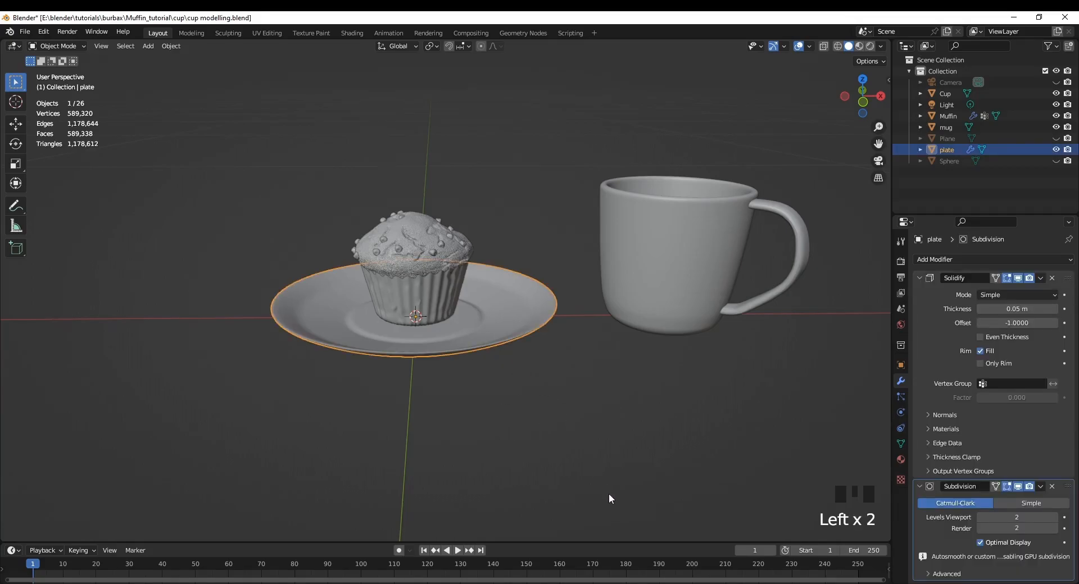
key(s)
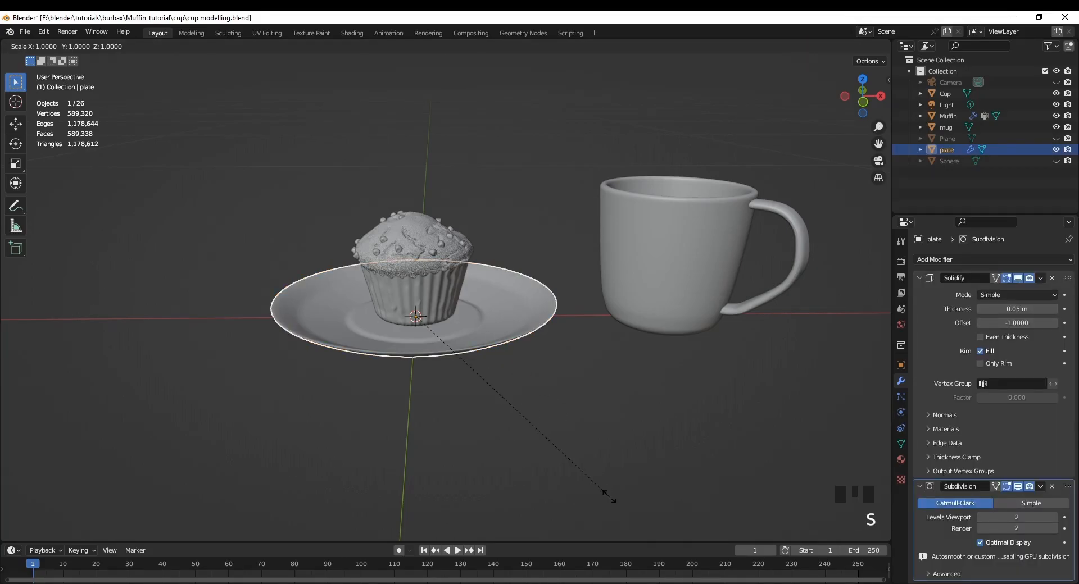
click(571, 457)
click(282, 389)
- Apply the plate's Solidify and Subdivision modifiers
middle_drag(282, 389, 274, 409)
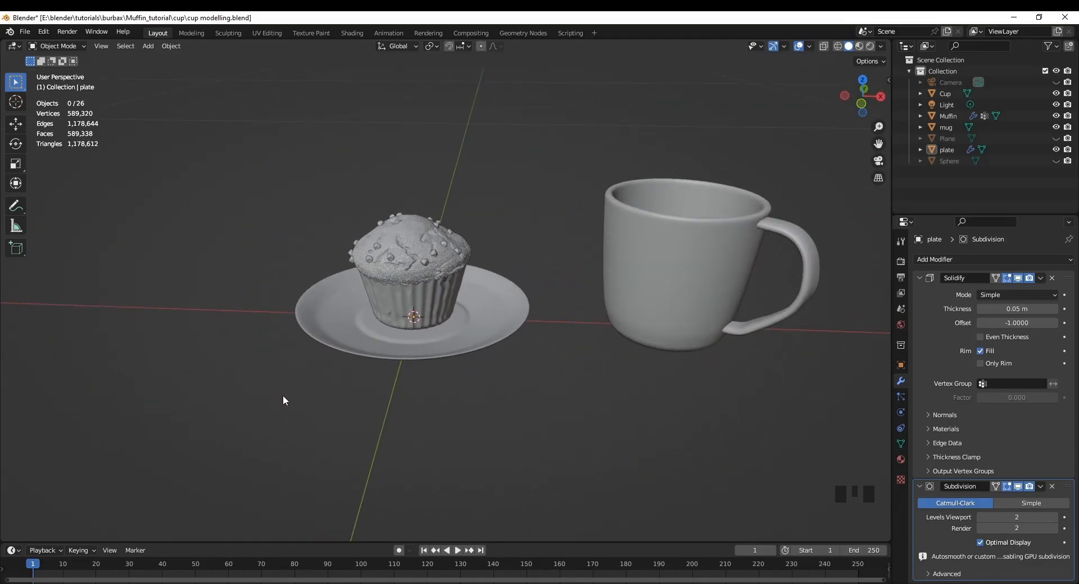
middle_drag(368, 396, 410, 395)
middle_drag(513, 394, 546, 410)
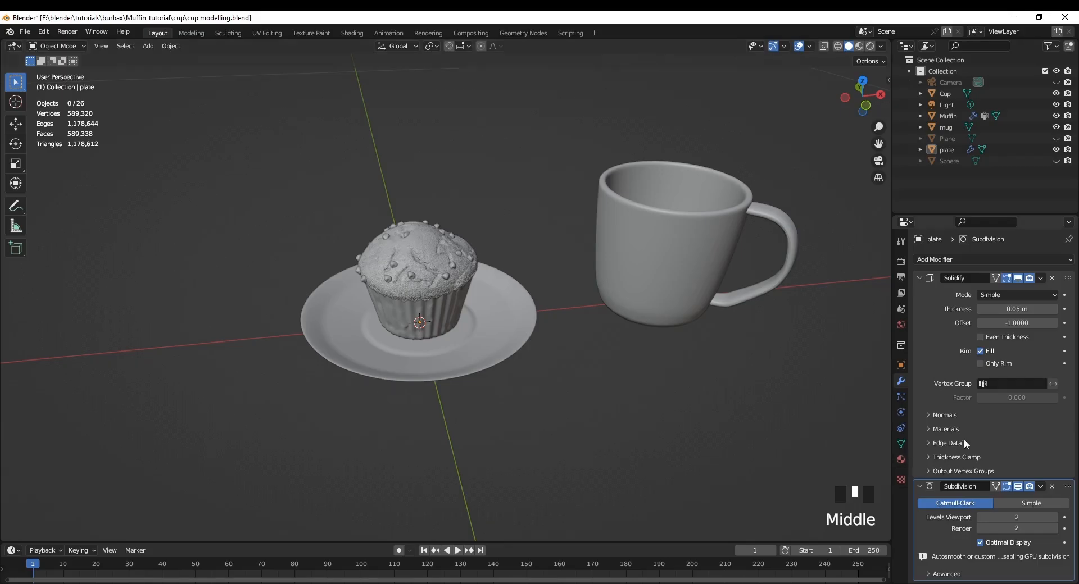
click(942, 336)
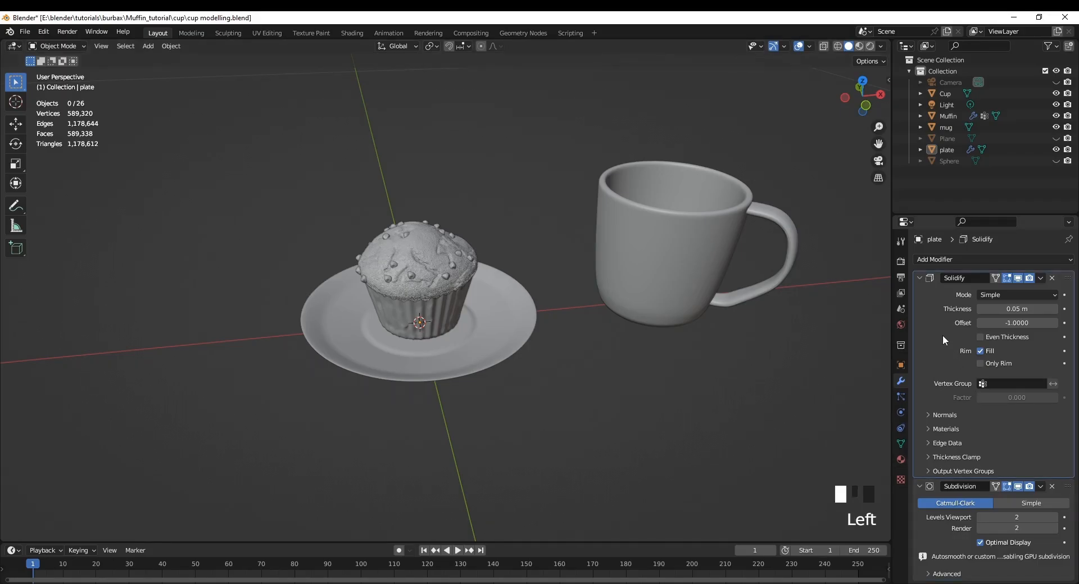
key(ctrl+a)
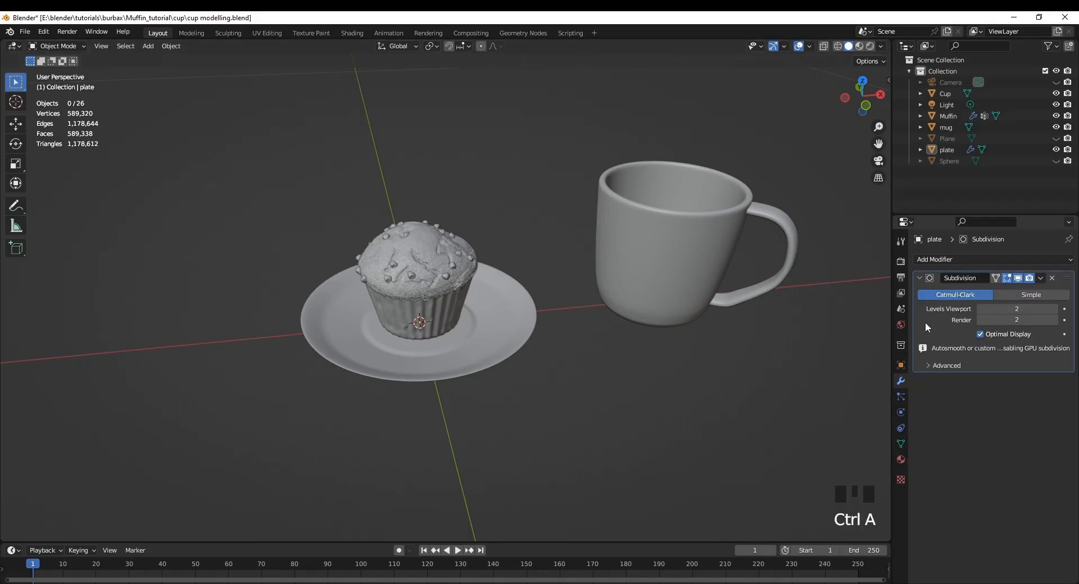
key(ctrl+a)
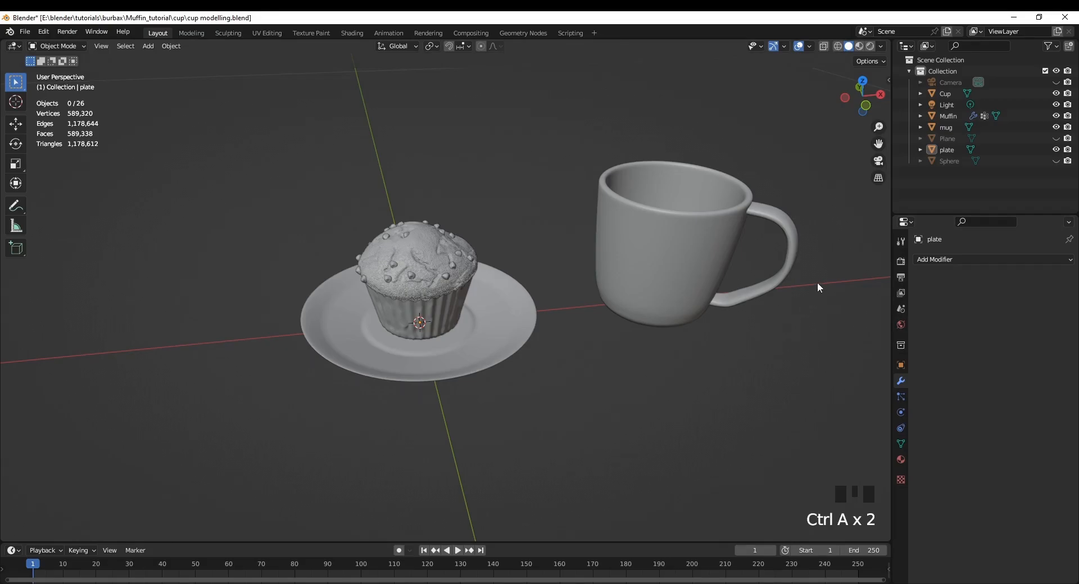
- Switch the viewport to Rendered shading and make the hidden Plane object visible
click(870, 48)
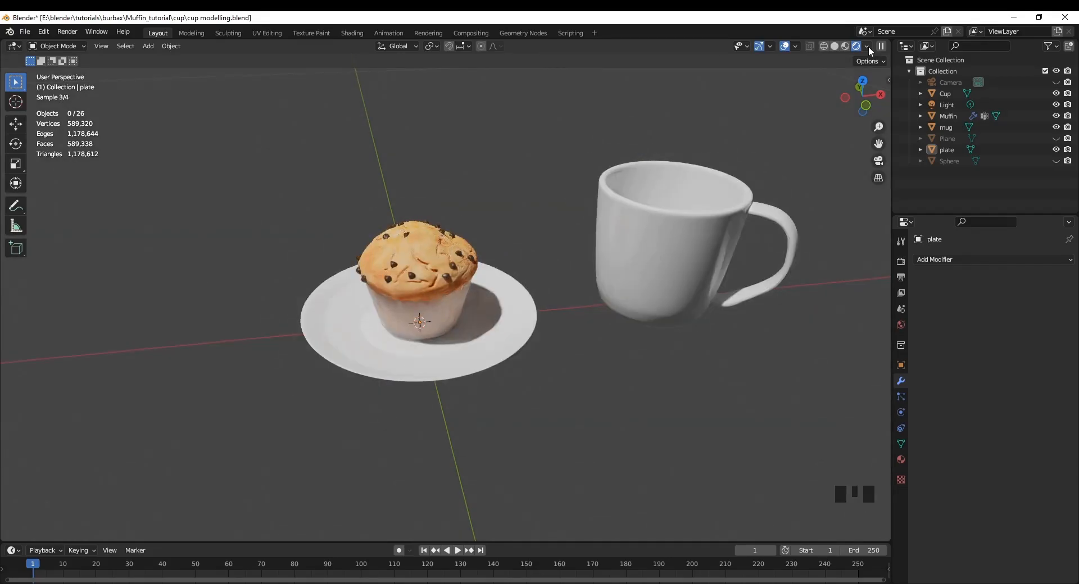
click(1056, 138)
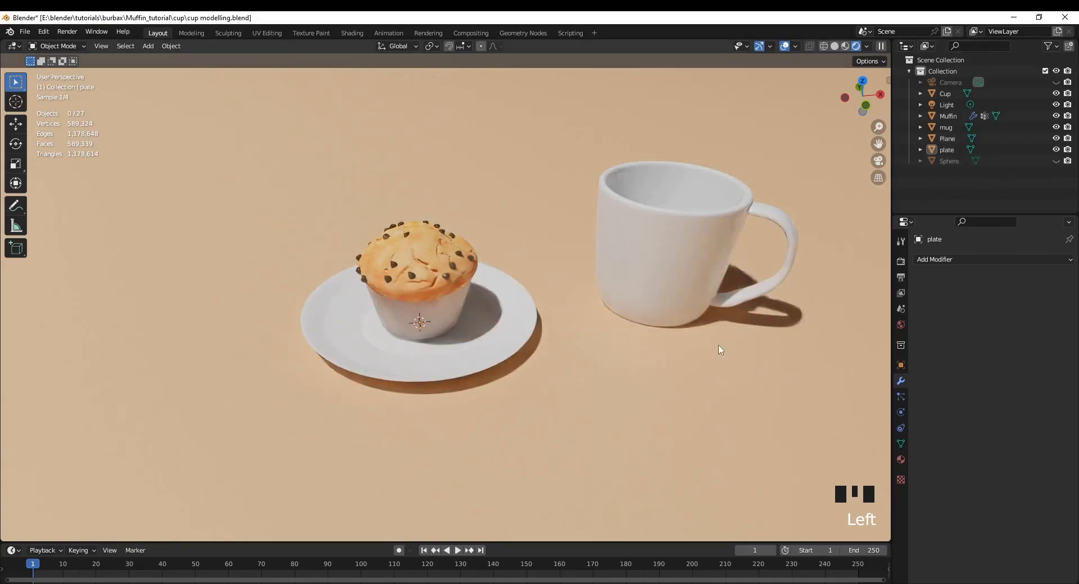
shift+middle_drag(605, 371, 535, 351)
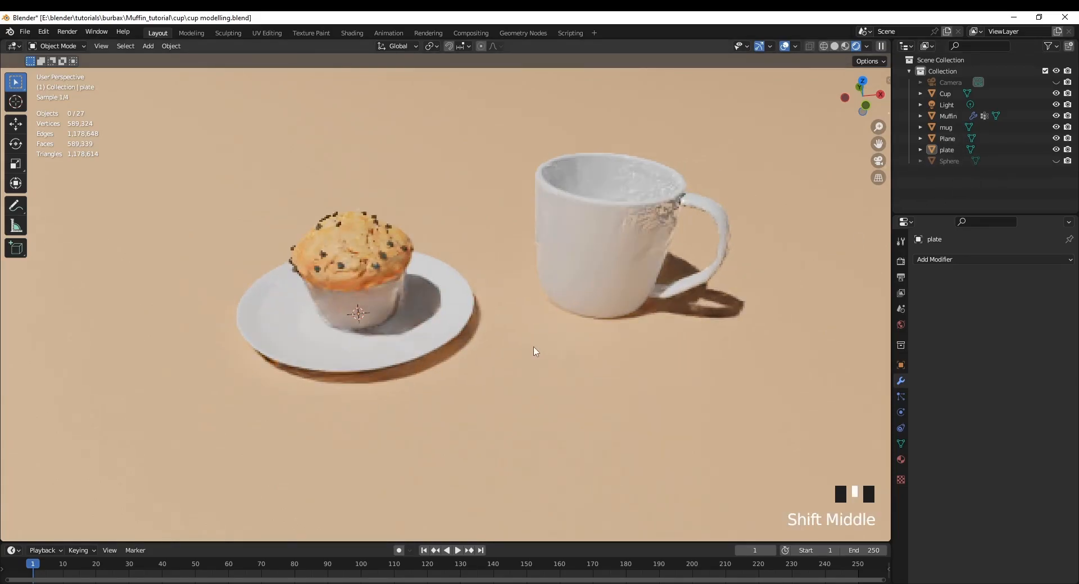
- Check which material the mug uses and assign the same existing material, cup, to the plate
click(609, 265)
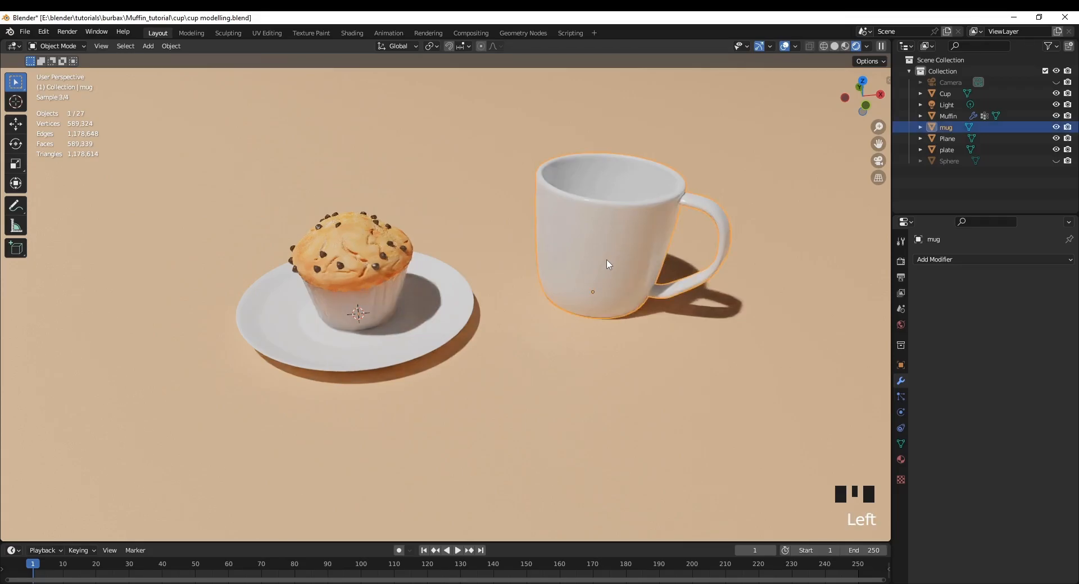
click(900, 460)
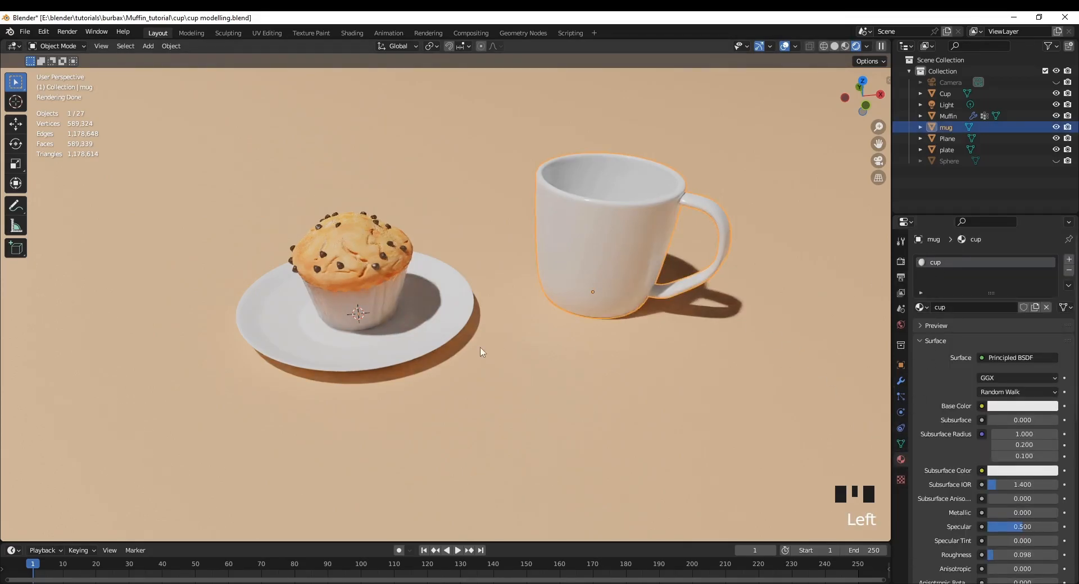
click(451, 334)
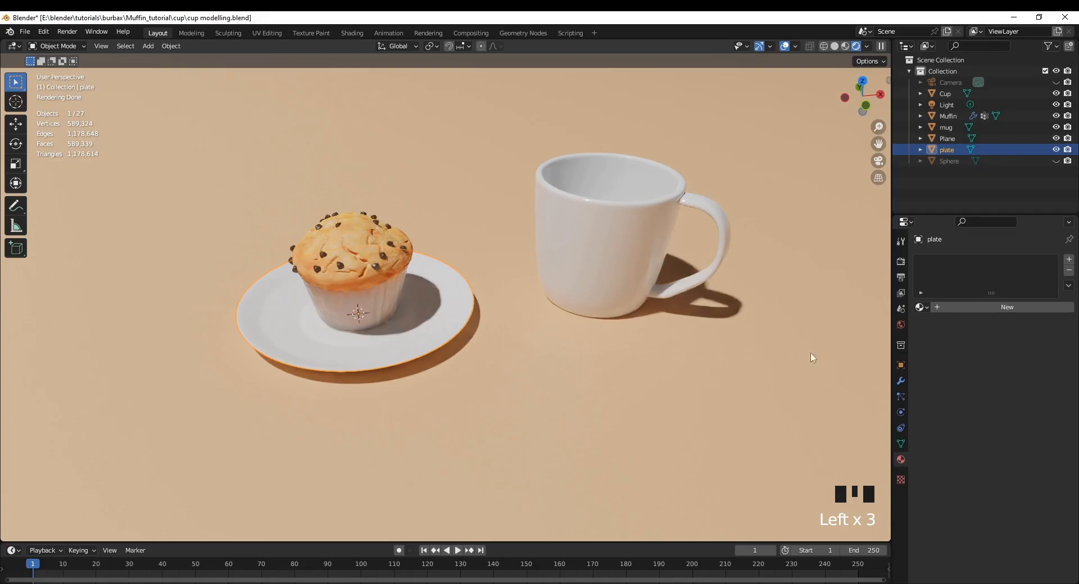
click(926, 307)
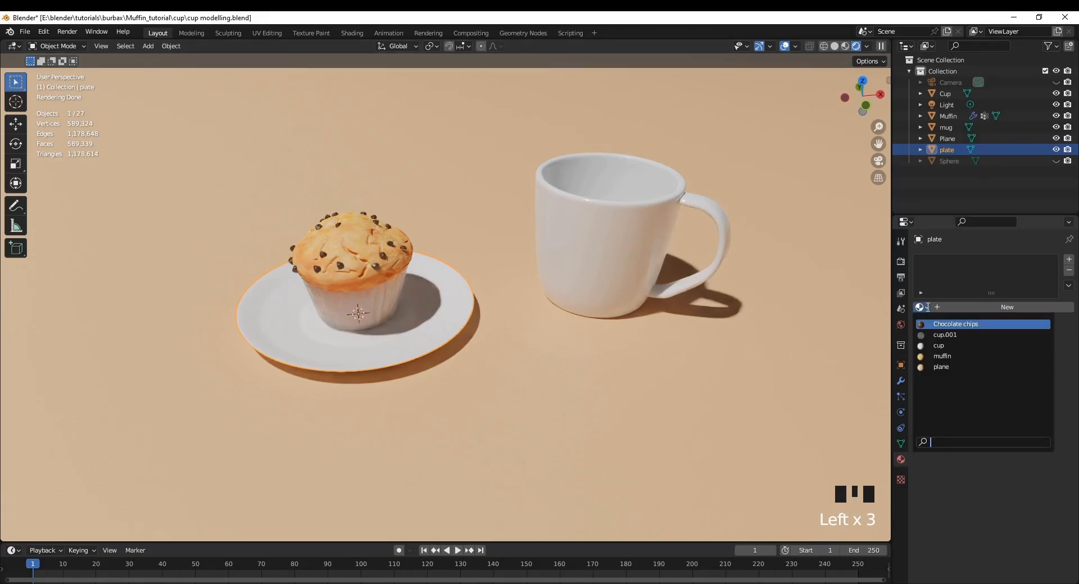
click(946, 346)
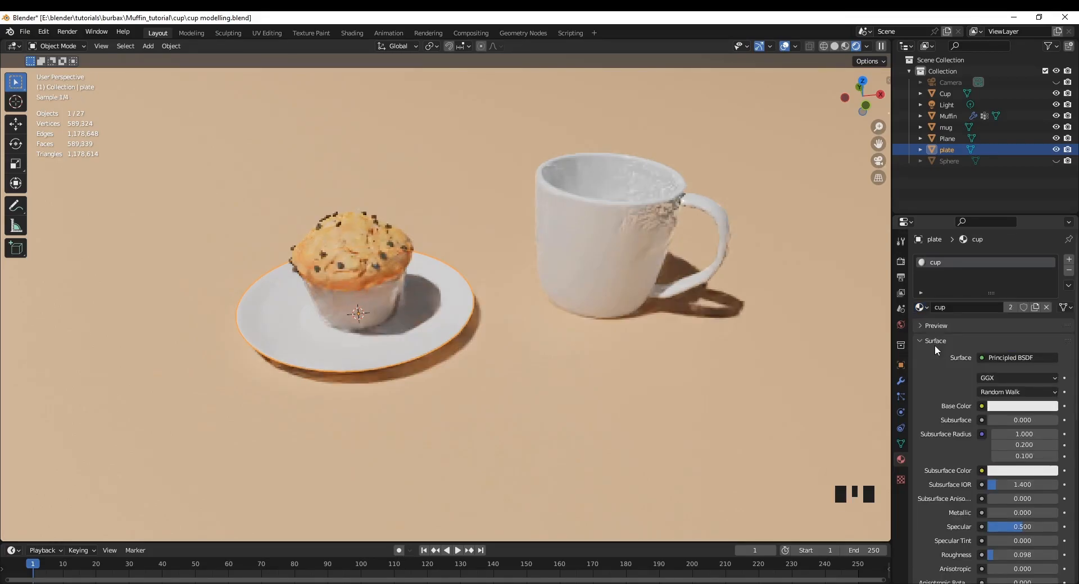
- Deselect the plate and examine its material together with the muffin and mug, up close and from several angles
scroll(401, 382, up, 3)
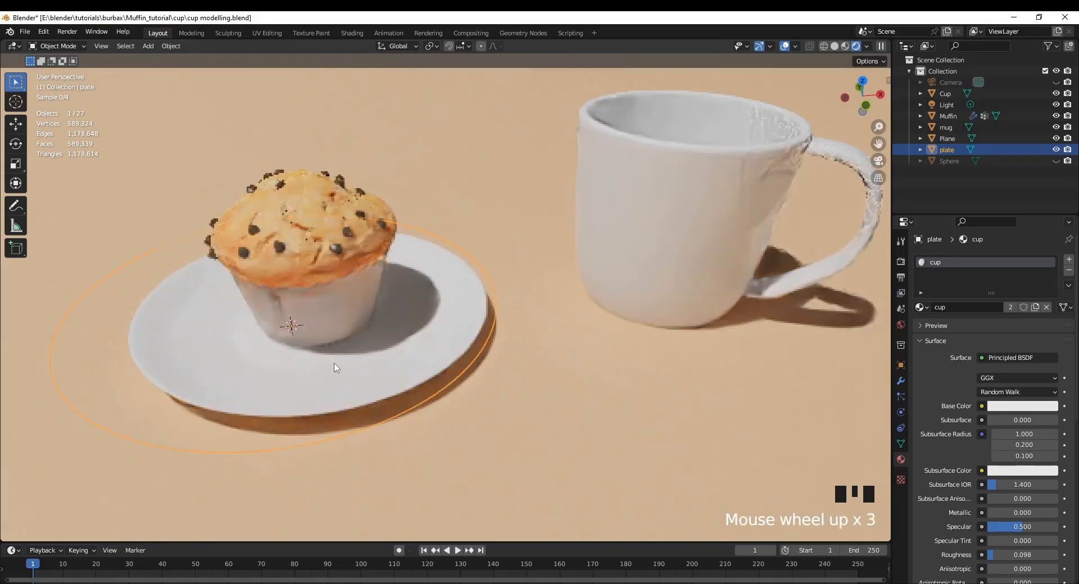
middle_drag(369, 443, 462, 416)
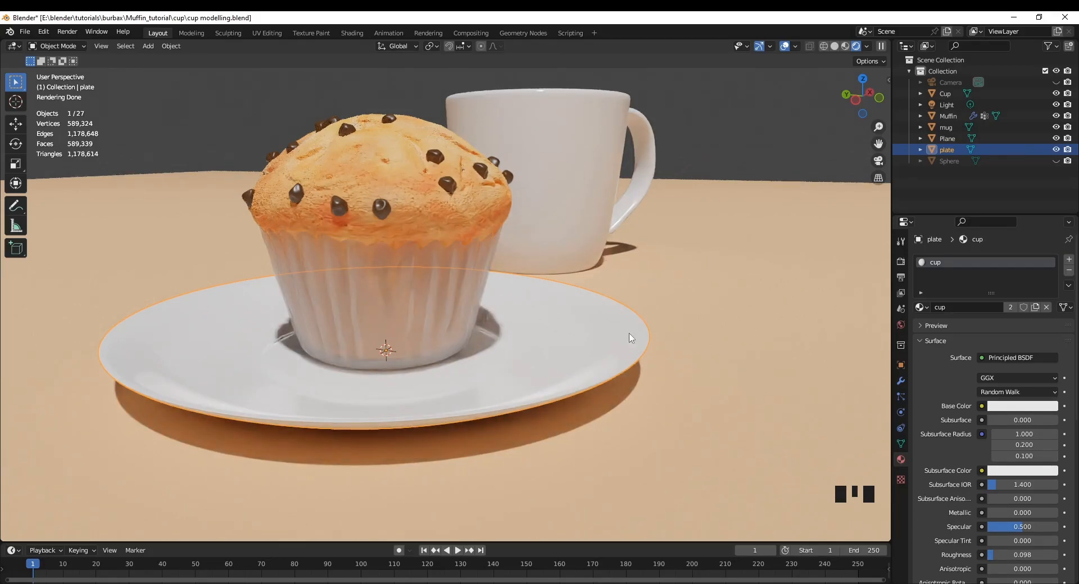
click(724, 130)
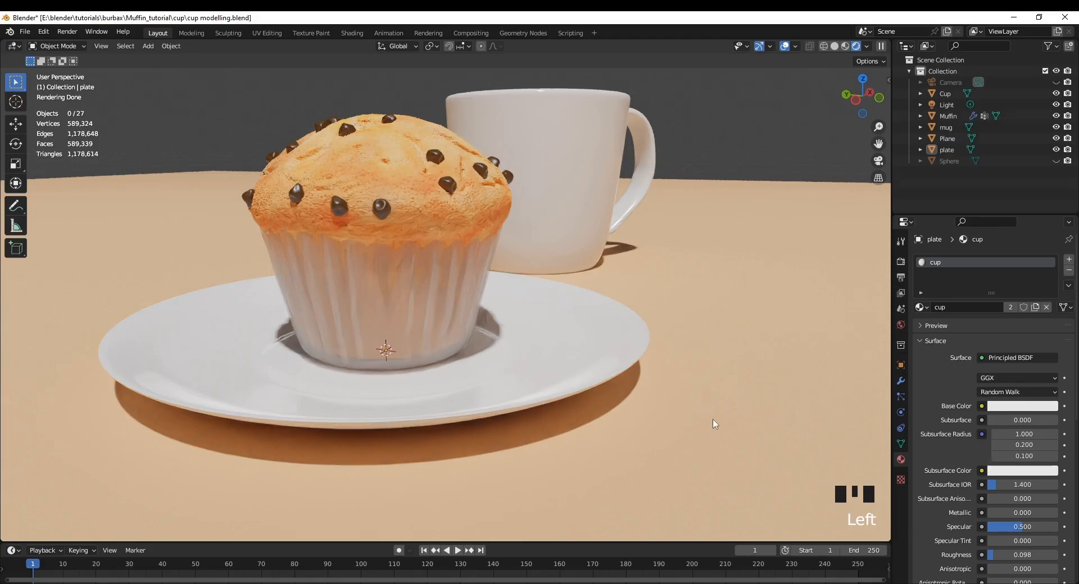
middle_drag(716, 423, 716, 451)
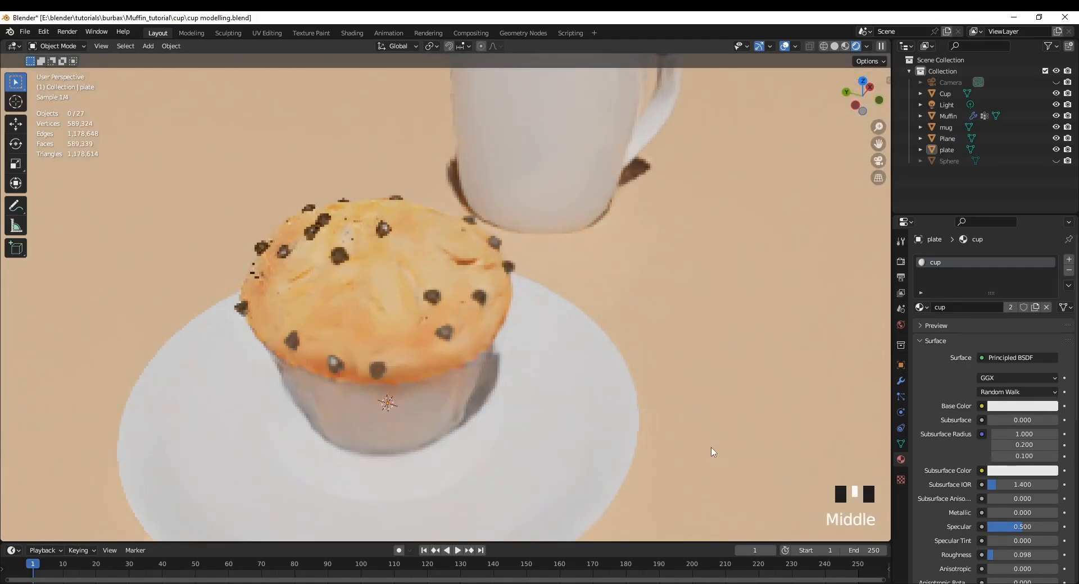
scroll(708, 448, down, 2)
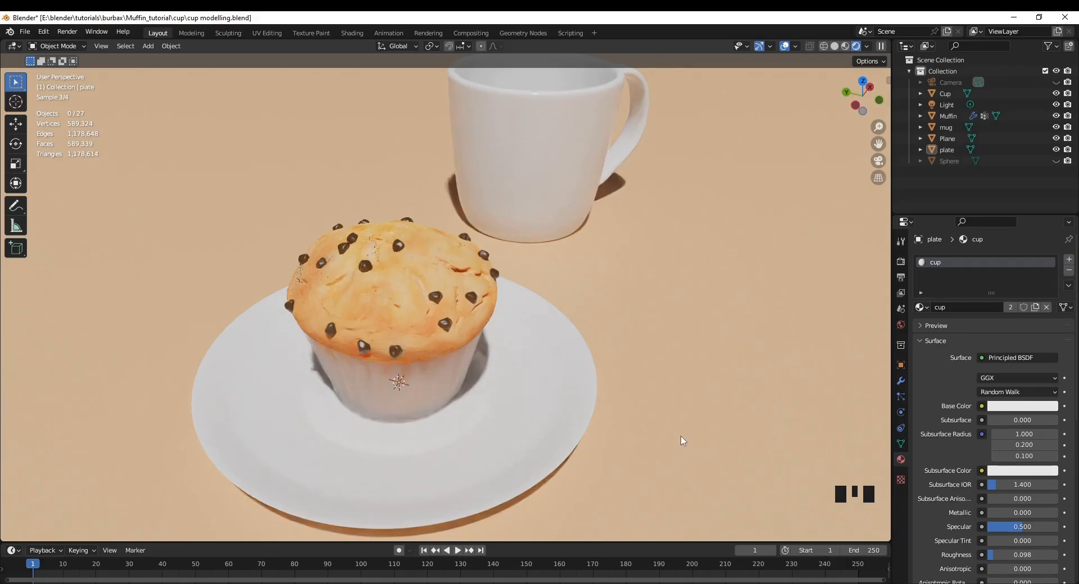
scroll(683, 441, down, 1)
scroll(669, 454, down, 1)
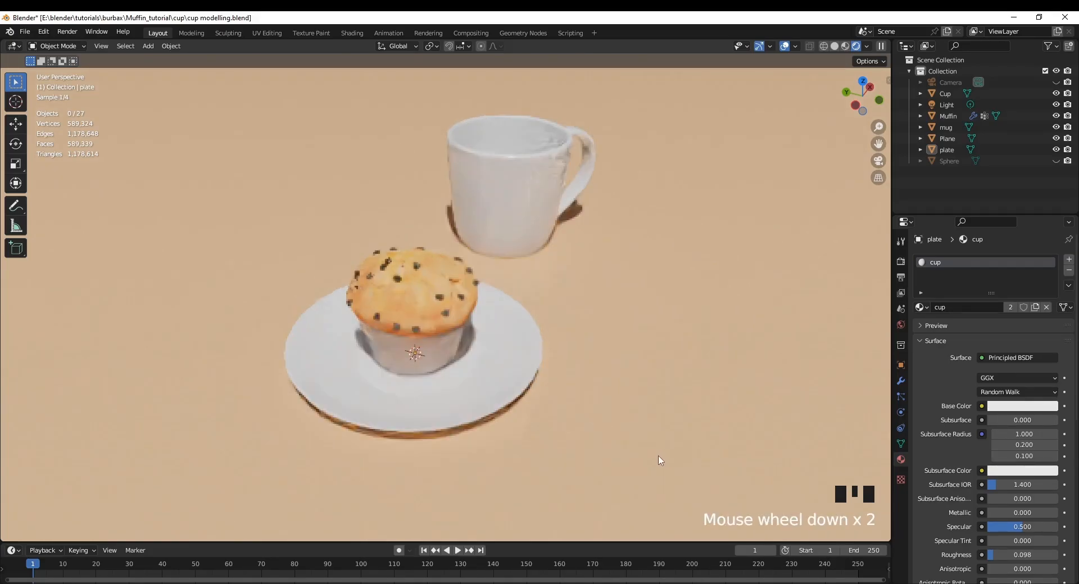
middle_drag(595, 464, 520, 455)
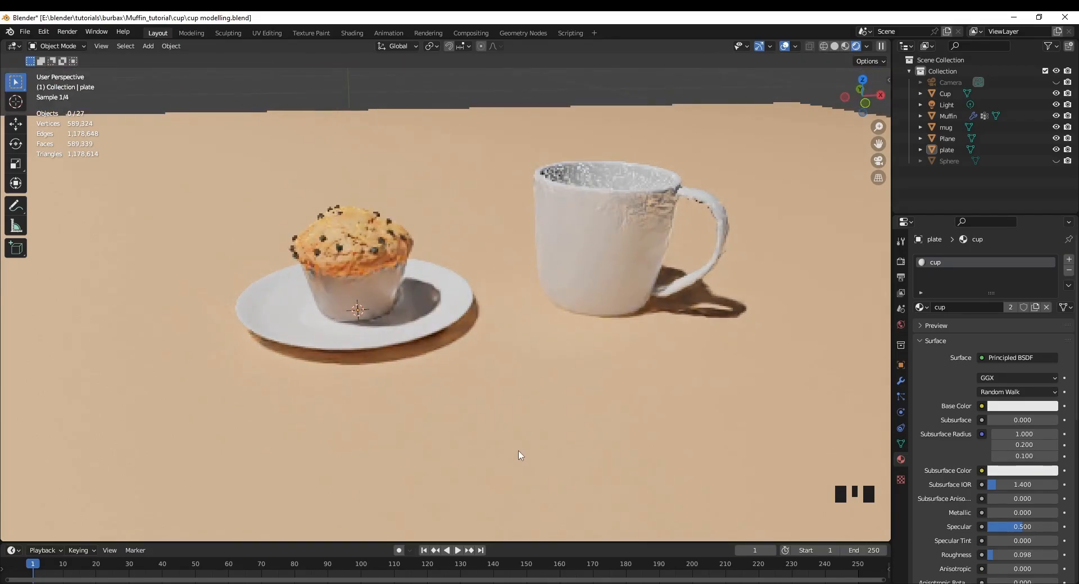
- Move the mug about 0.047 m along negative X toward the plate and about 0.075 m along positive Y
click(586, 269)
key(g)
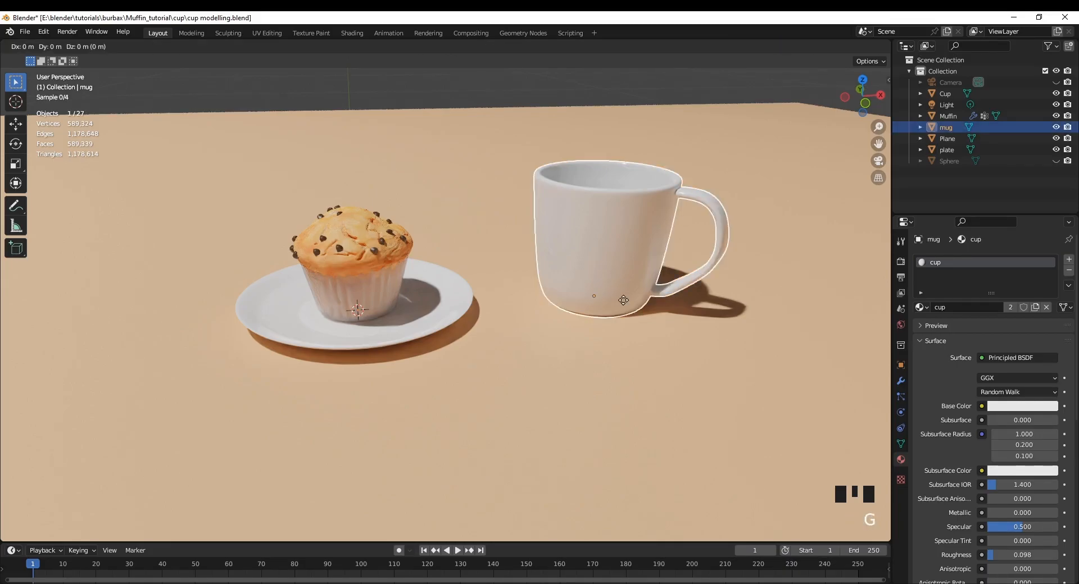
key(x)
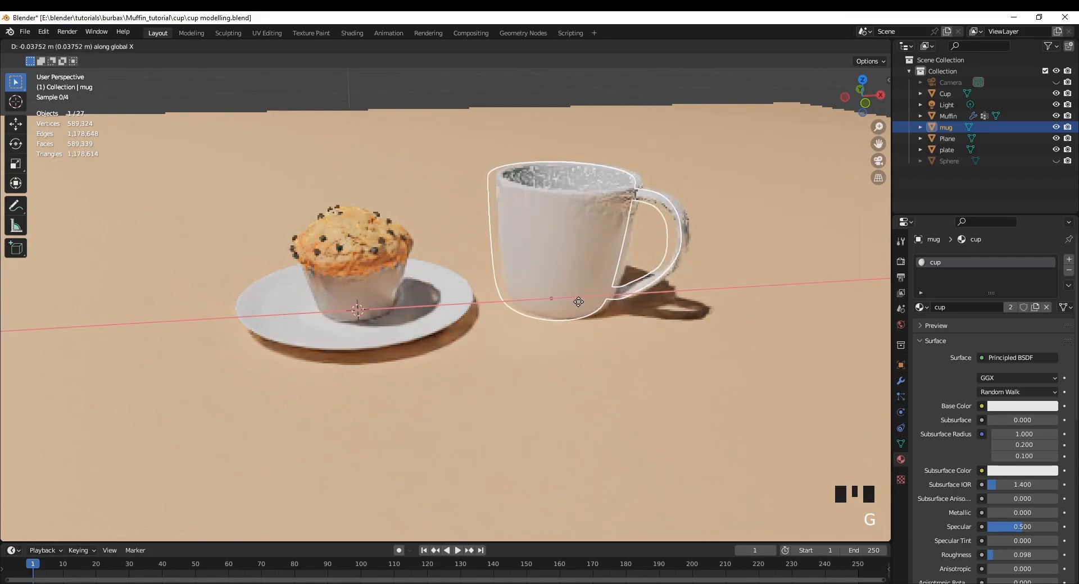
click(570, 302)
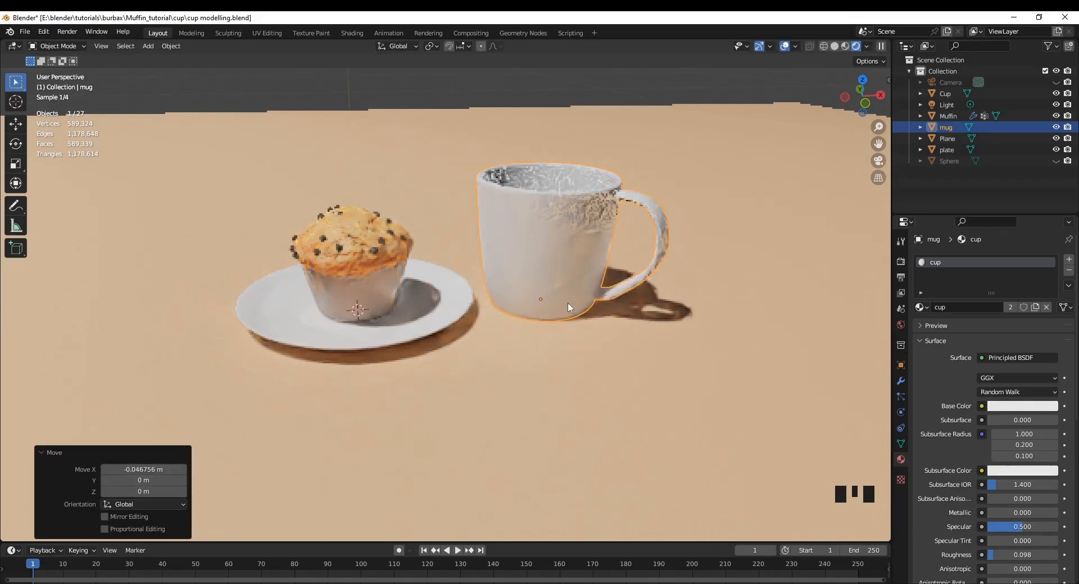
key(g)
key(y)
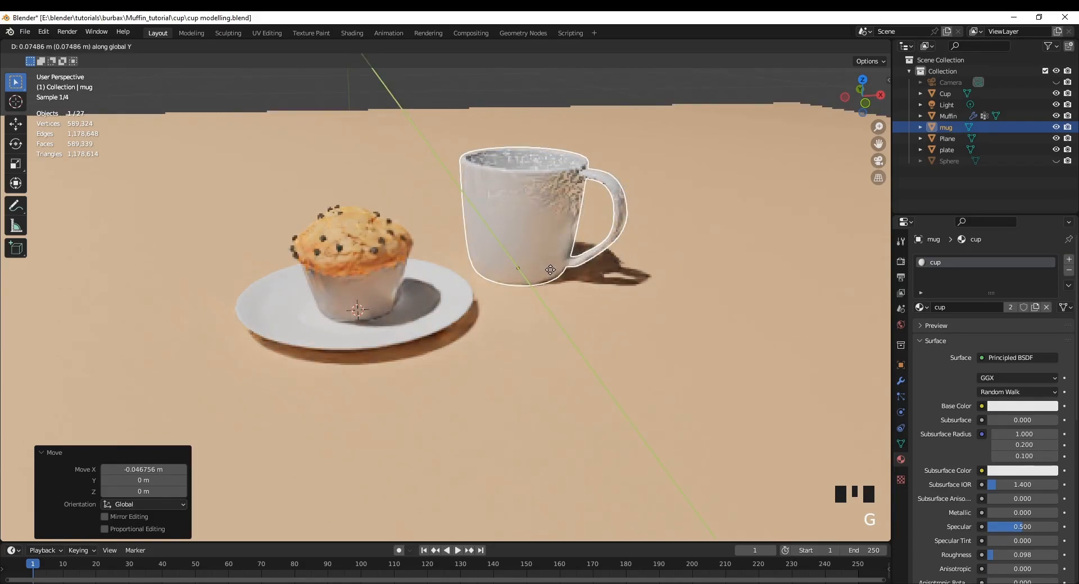
click(551, 269)
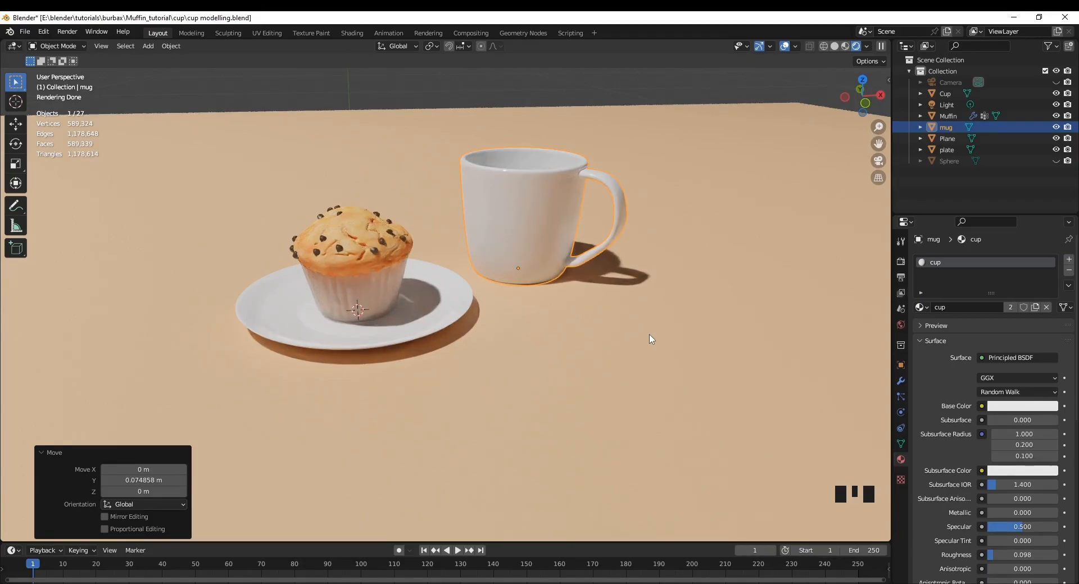
- Align the scene camera to the current view and switch the viewport to Solid shading
key(ctrl+alt+KP_0)
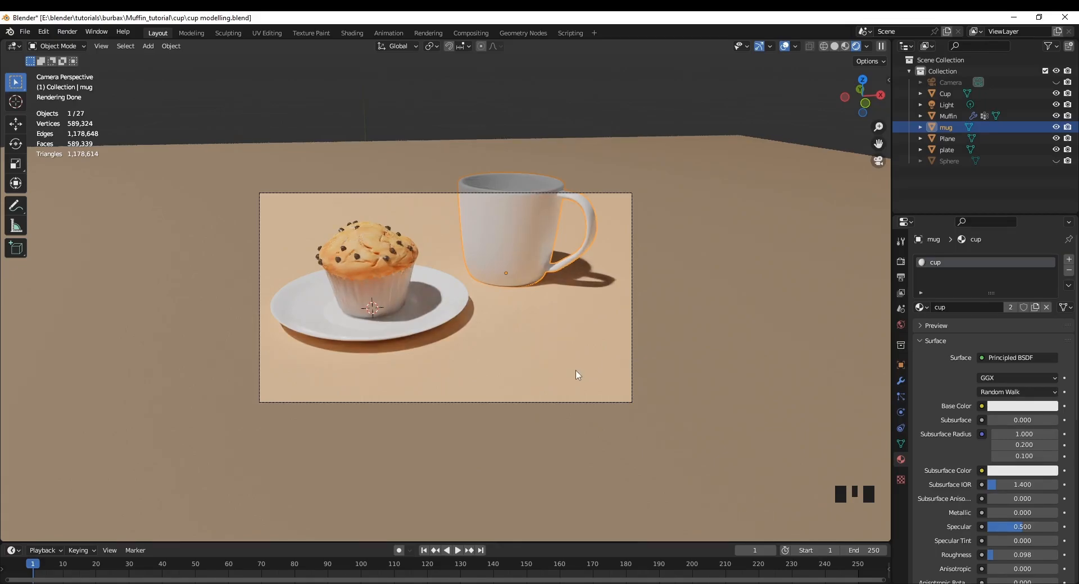
click(581, 403)
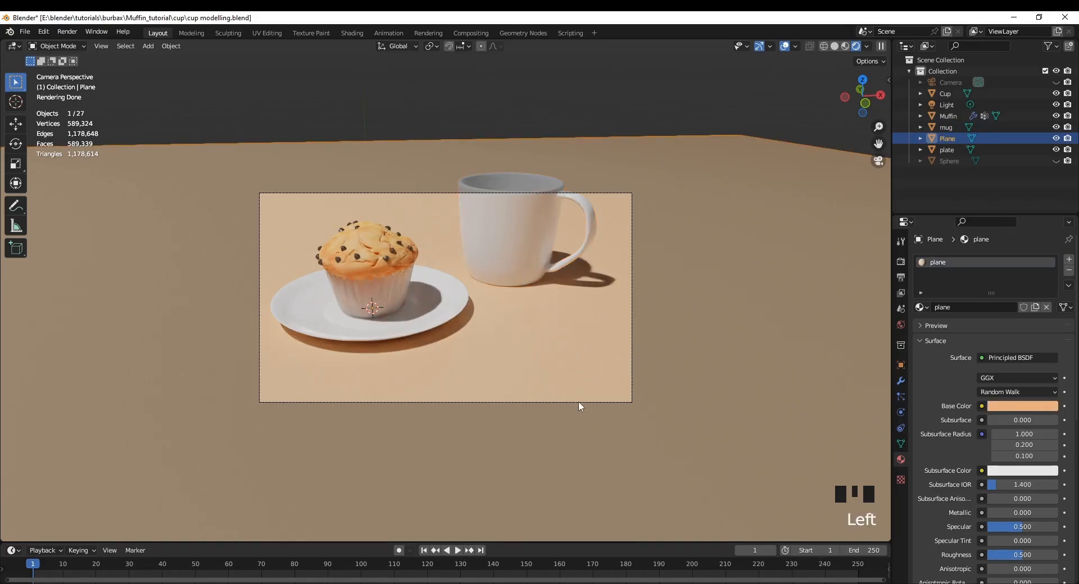
click(837, 48)
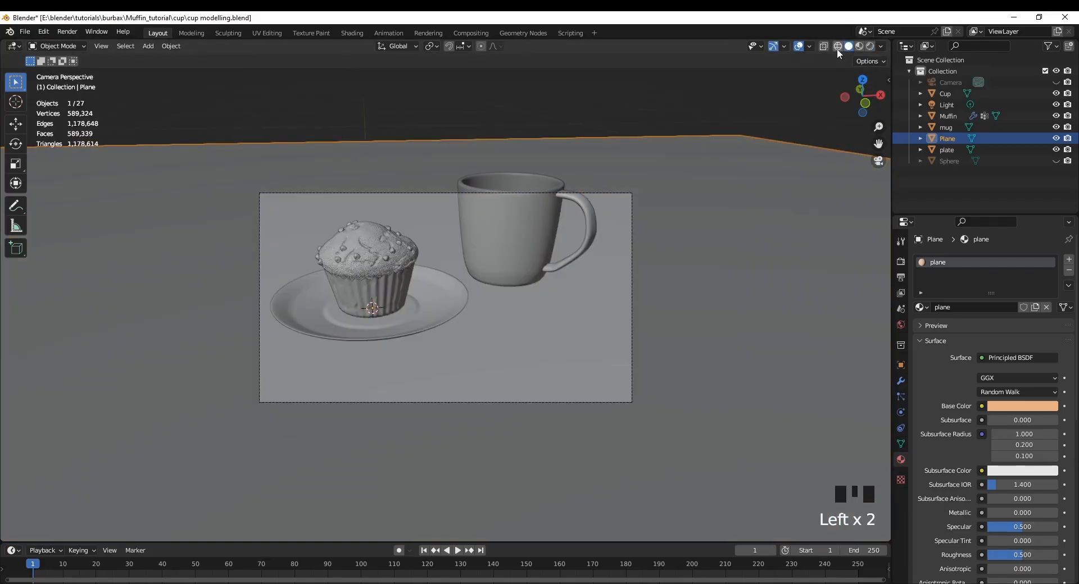
click(541, 400)
click(545, 402)
click(671, 114)
click(631, 248)
click(592, 194)
click(592, 193)
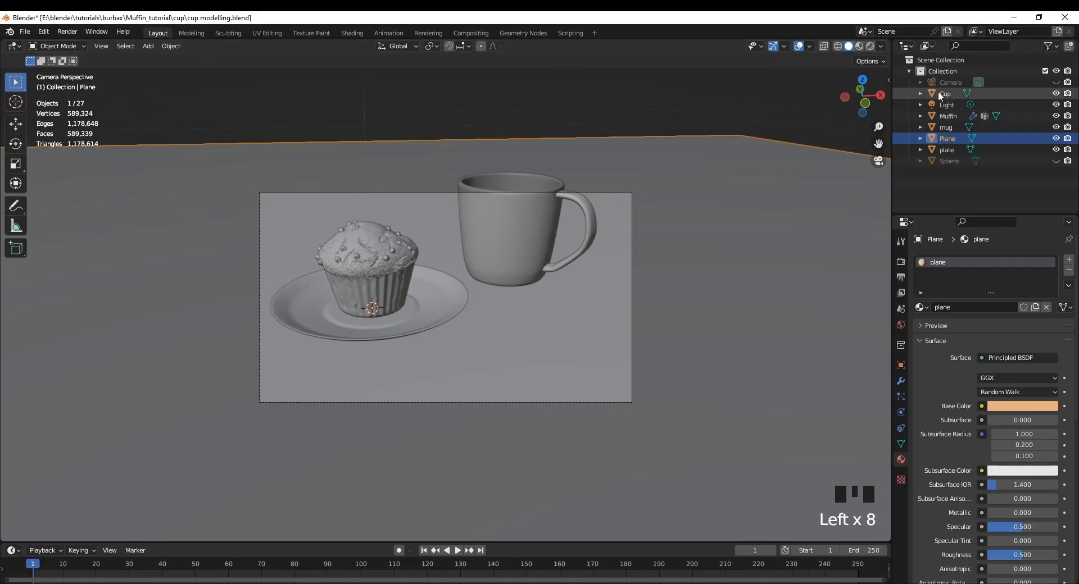
- Make the hidden Camera visible and move it about -0.013 m in X and 0.039 m in Y, relative to the view, to frame the objects
click(1056, 83)
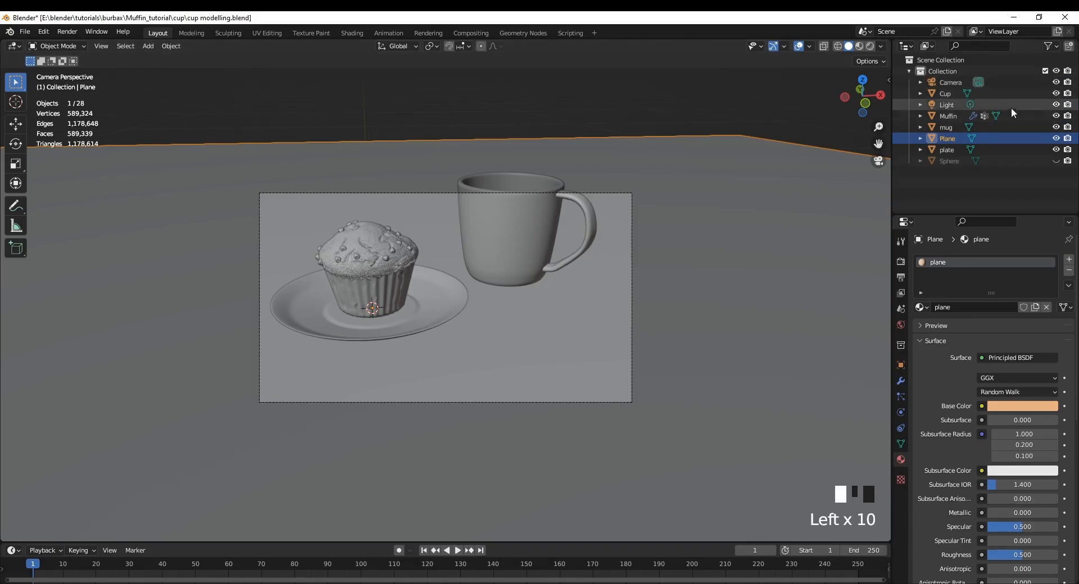
click(618, 194)
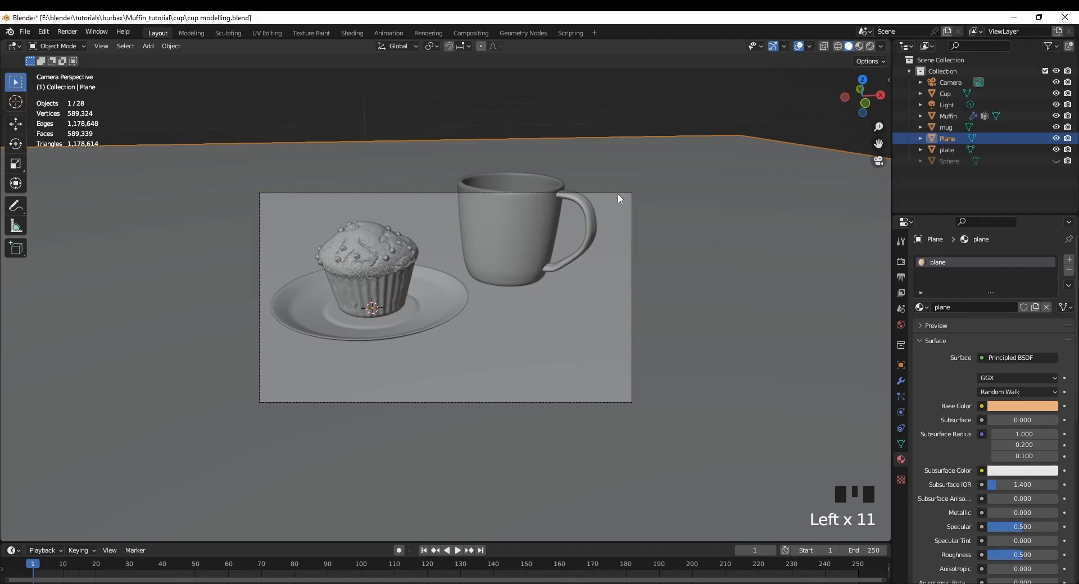
click(619, 193)
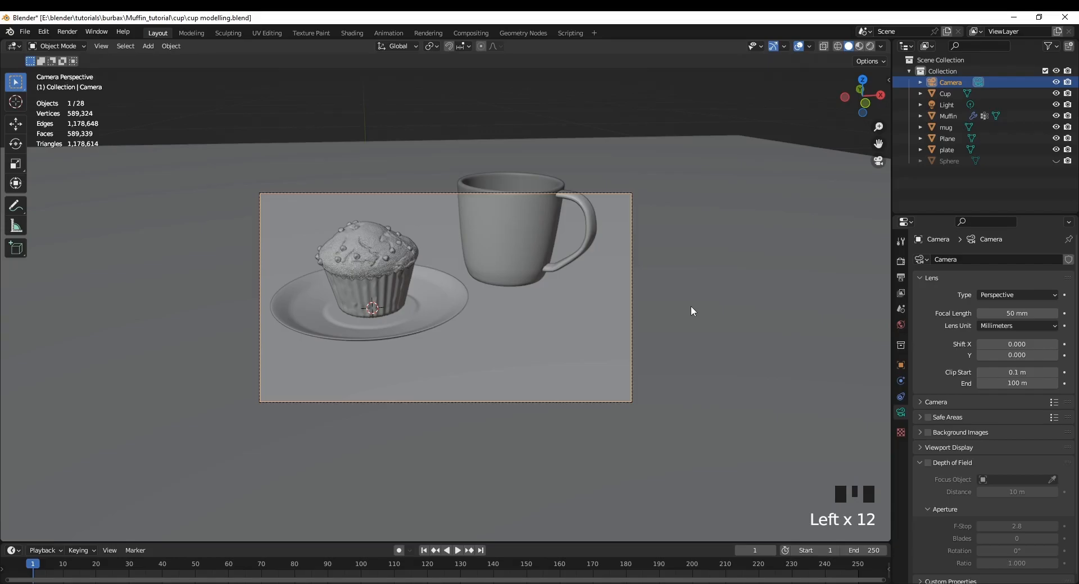
key(g)
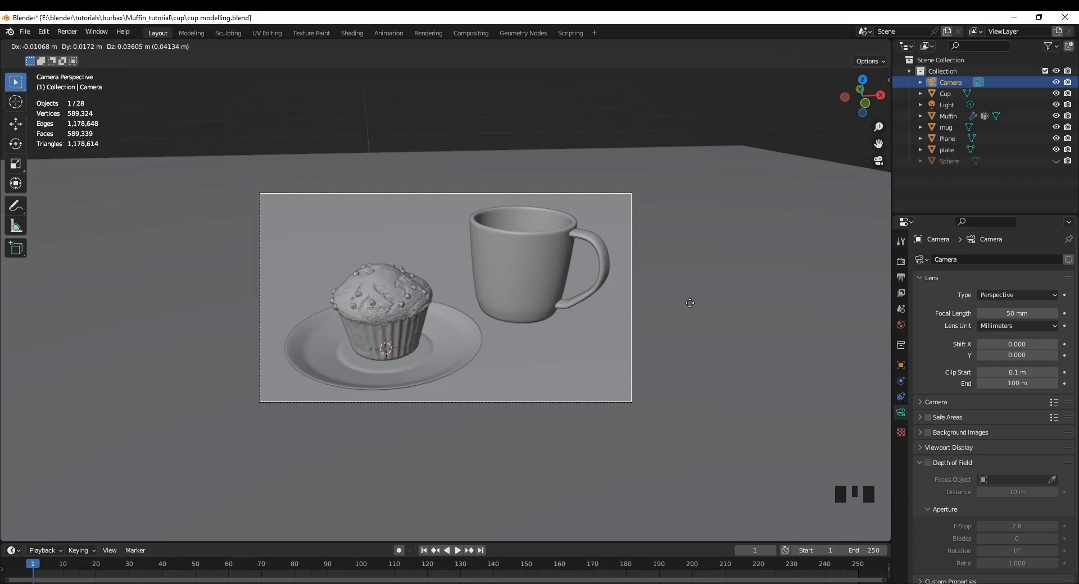
click(690, 303)
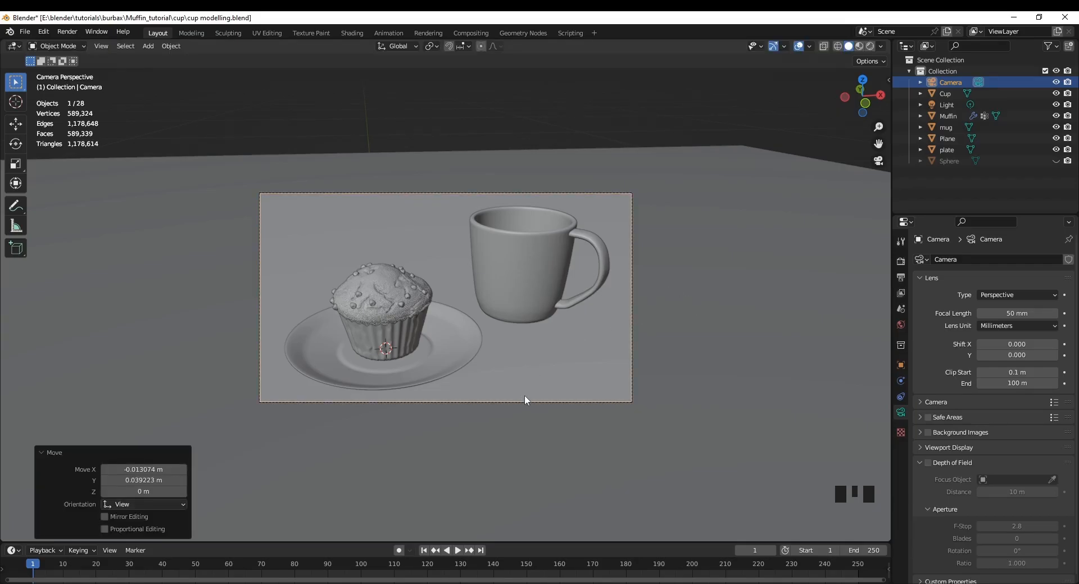
- Move the camera back about 0.144 m along its local Z axis and switch the viewport to Rendered shading
key(g)
key(z)
key(z)
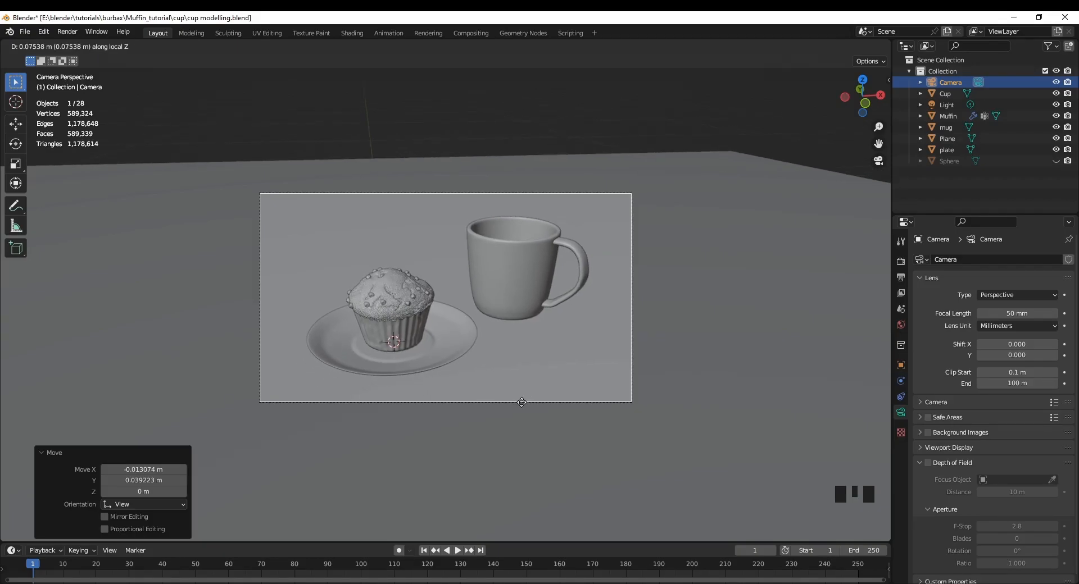
click(522, 410)
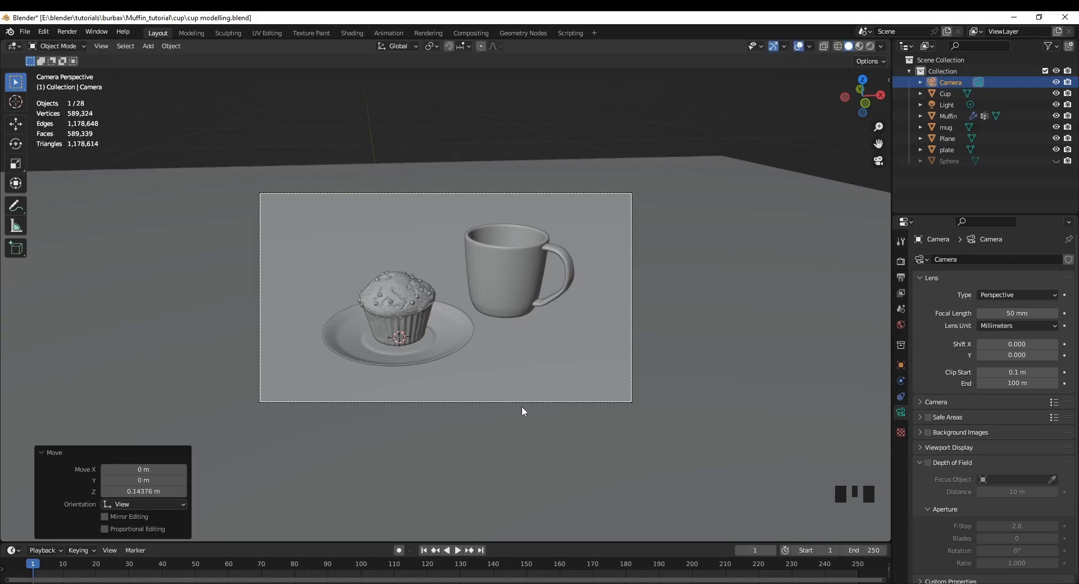
click(870, 46)
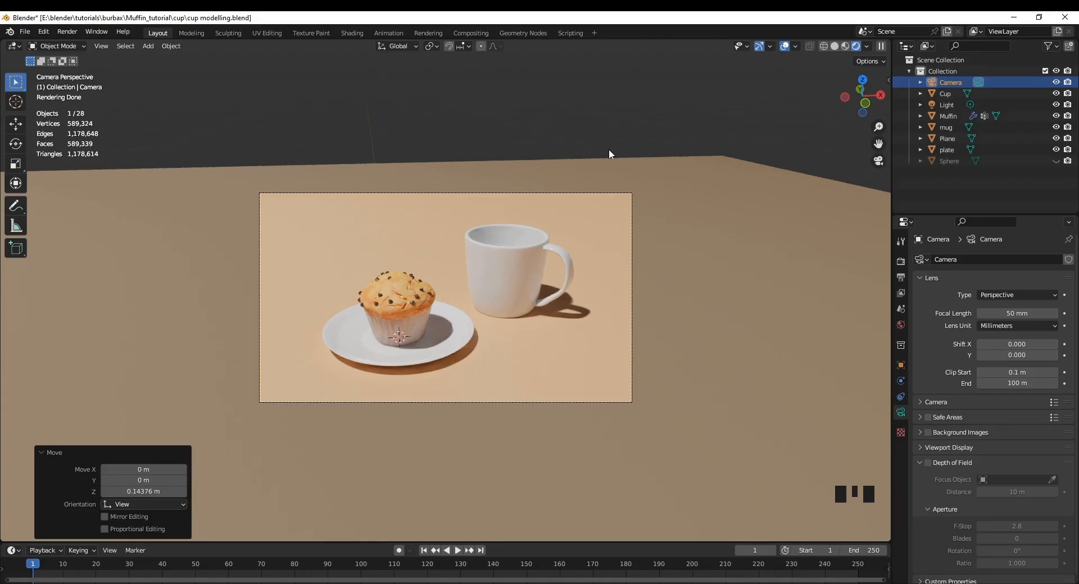
- Test-render the camera view, exclude the stray Sphere object from renders and render the image again
key(F12)
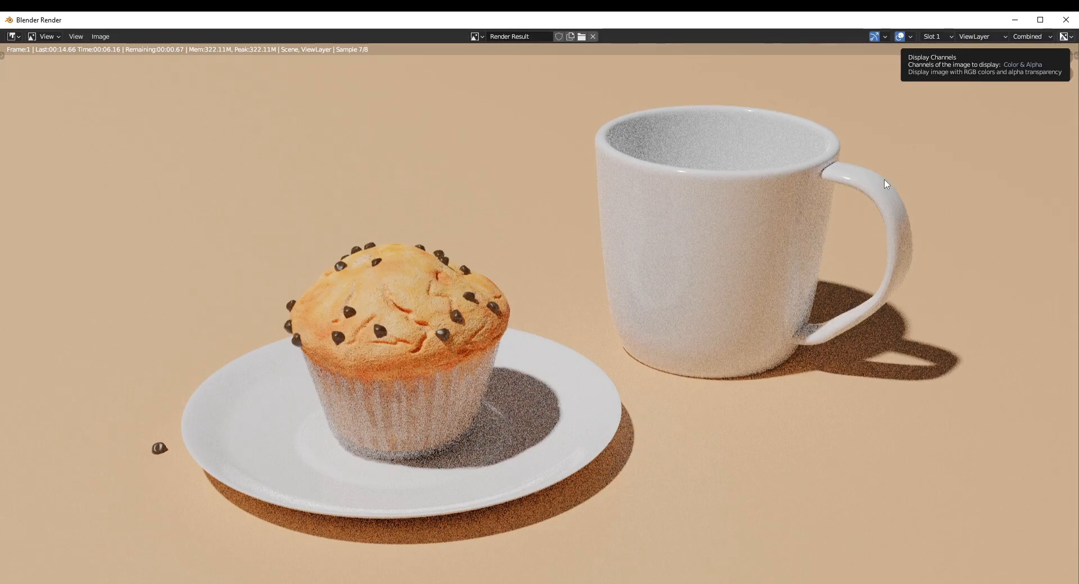
click(1066, 20)
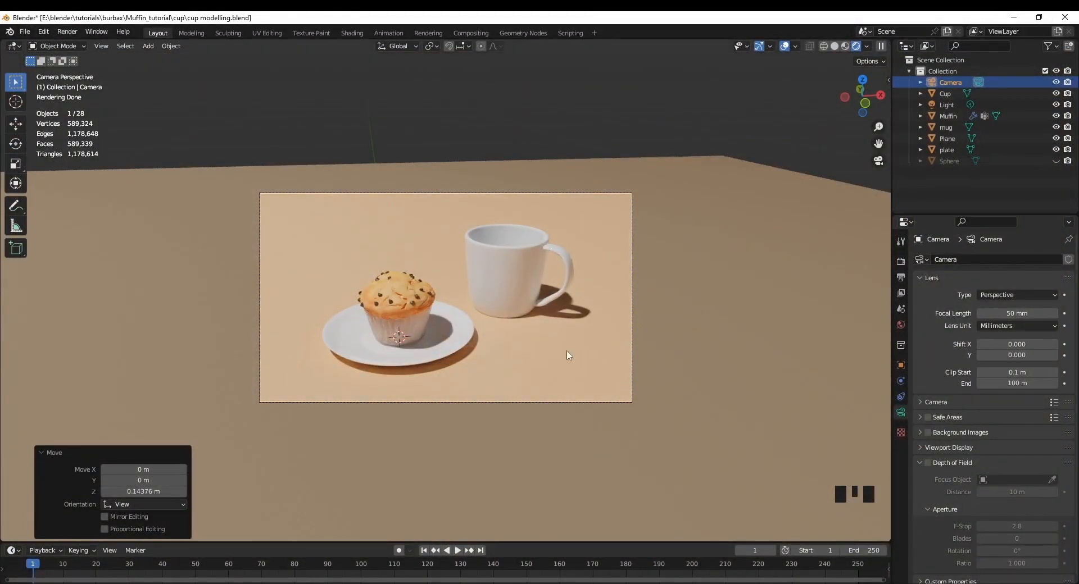
click(1068, 161)
key(F12)
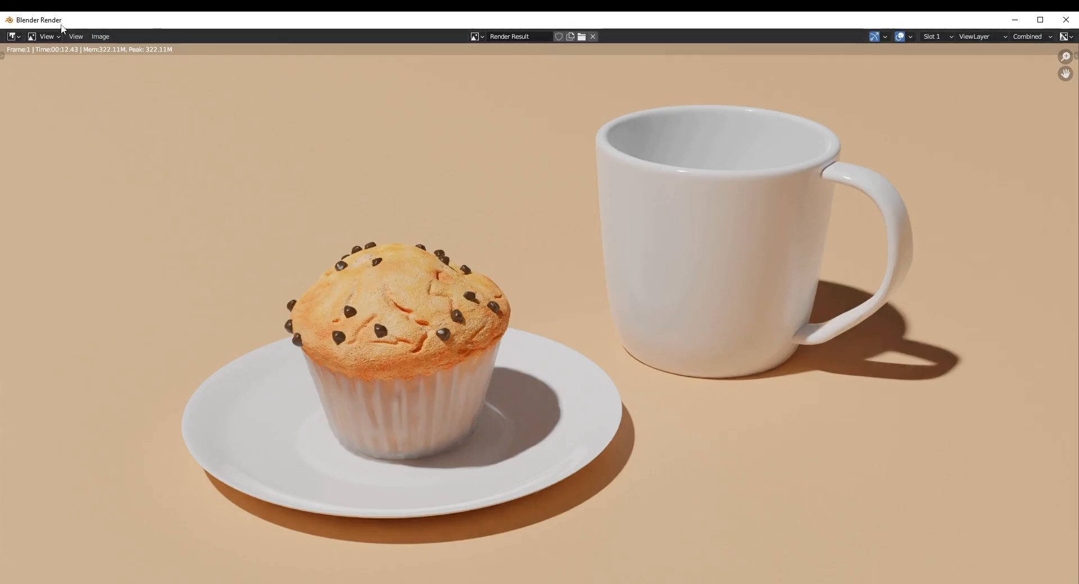
- Save the render as a PNG image named plate in the Muffin_tutorial\cup folder and close the render window
click(100, 36)
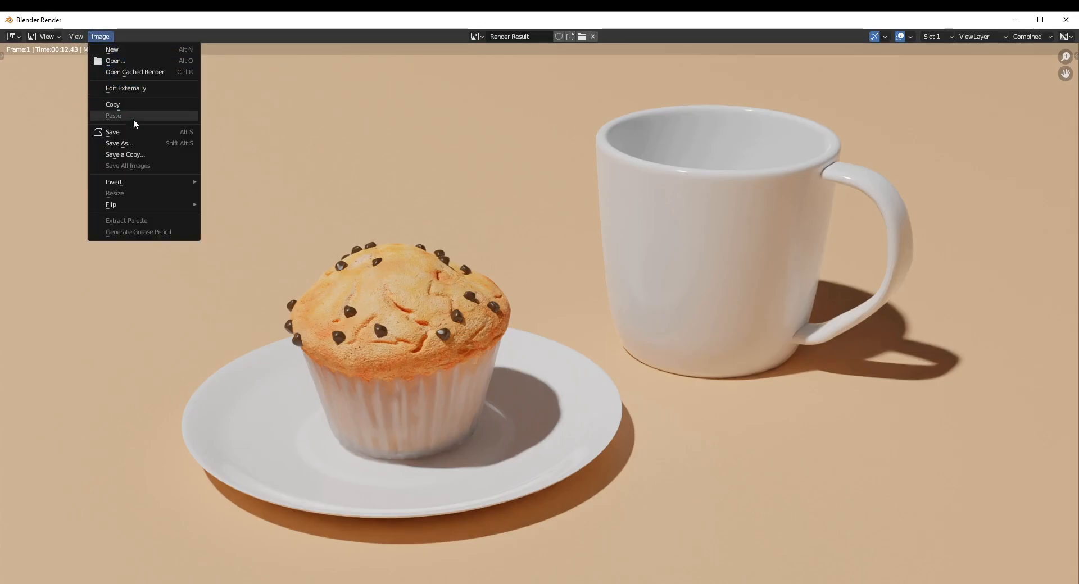
click(133, 147)
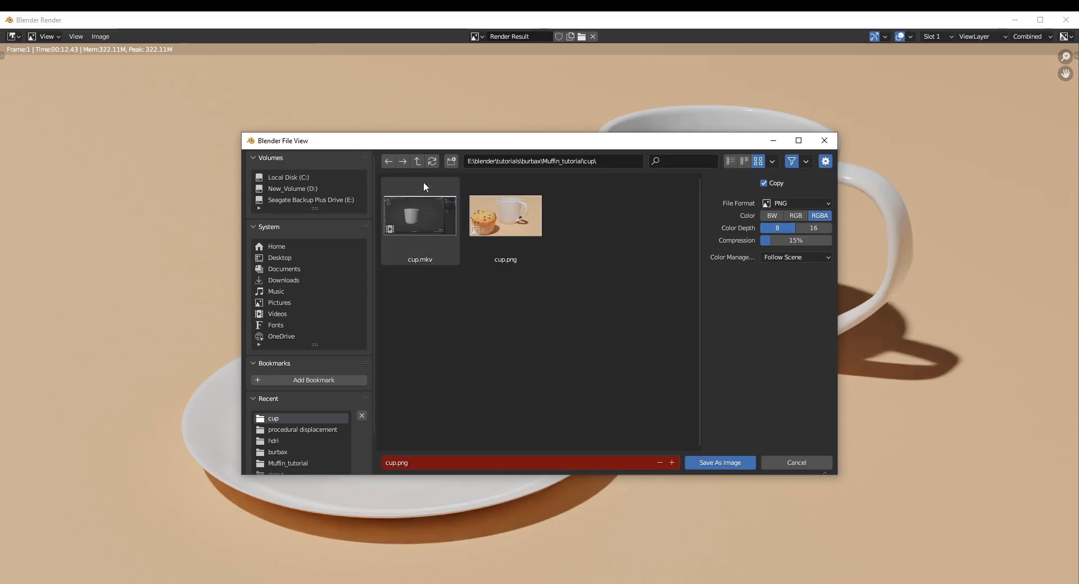
click(417, 162)
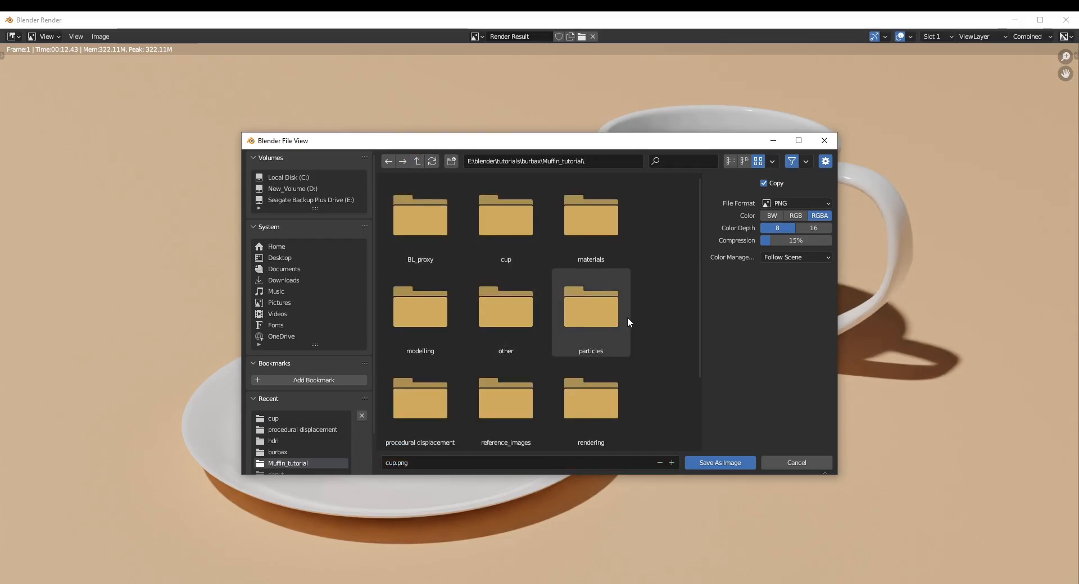
scroll(641, 349, down, 1)
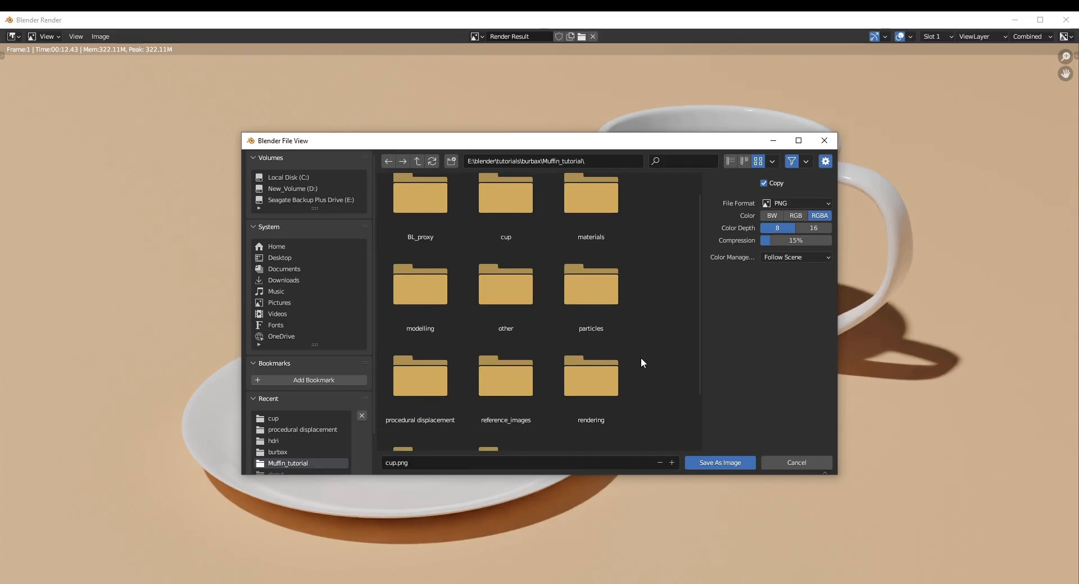
scroll(642, 362, down, 3)
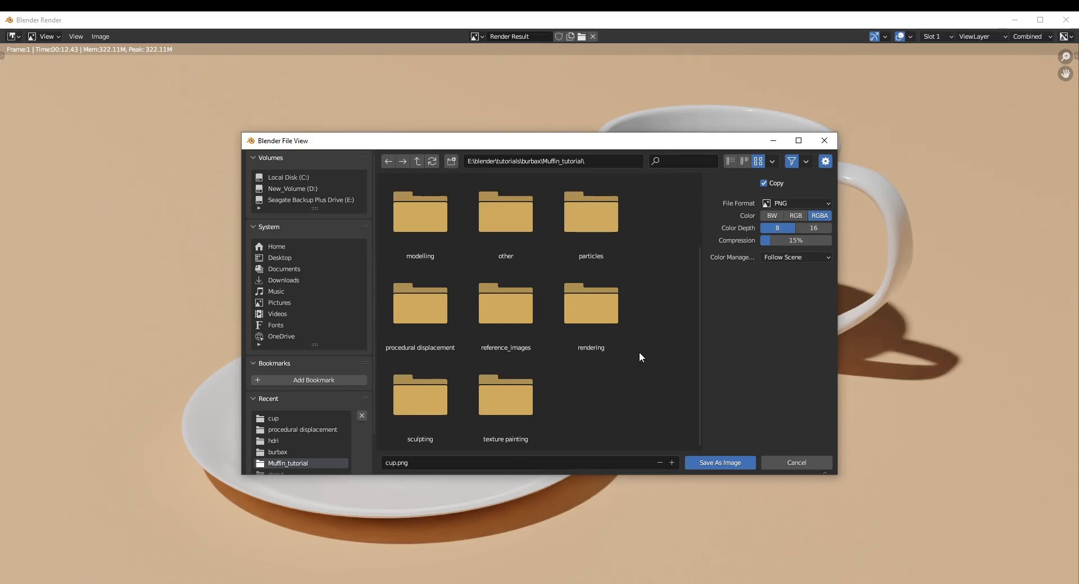
scroll(639, 351, up, 4)
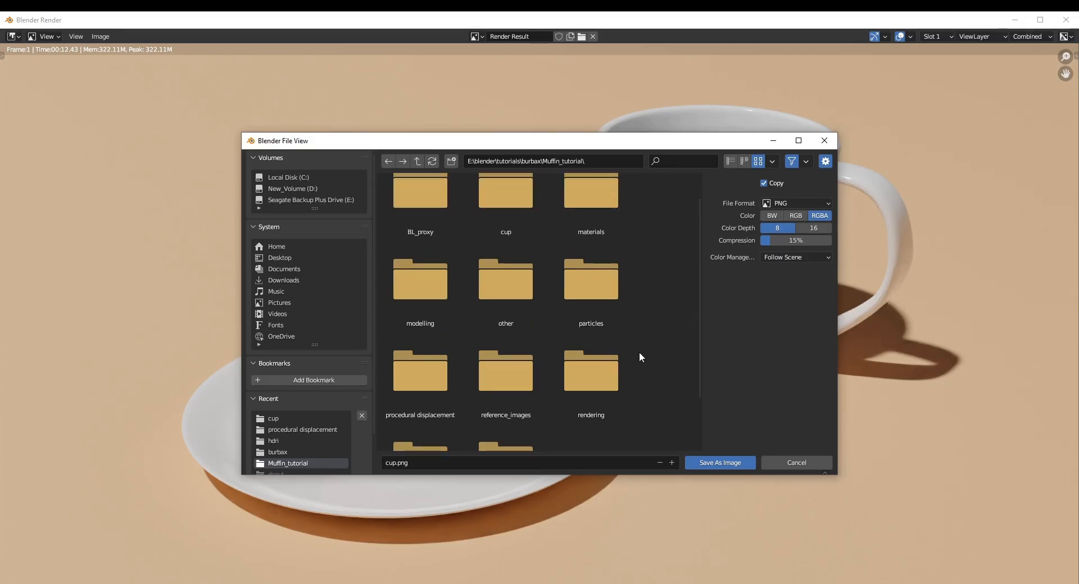
double_click(518, 227)
click(425, 467)
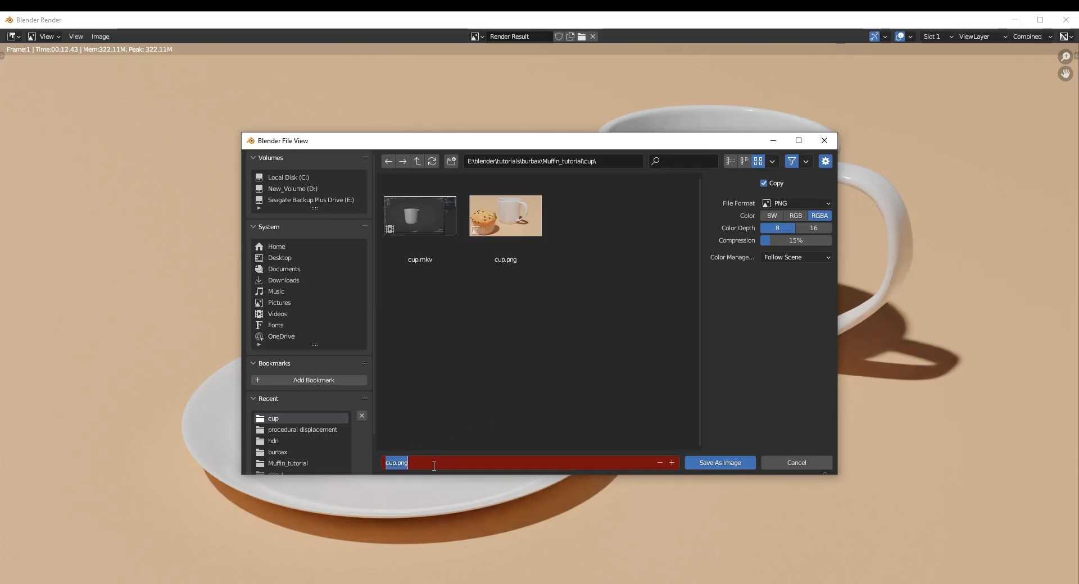
text(plate)
click(714, 461)
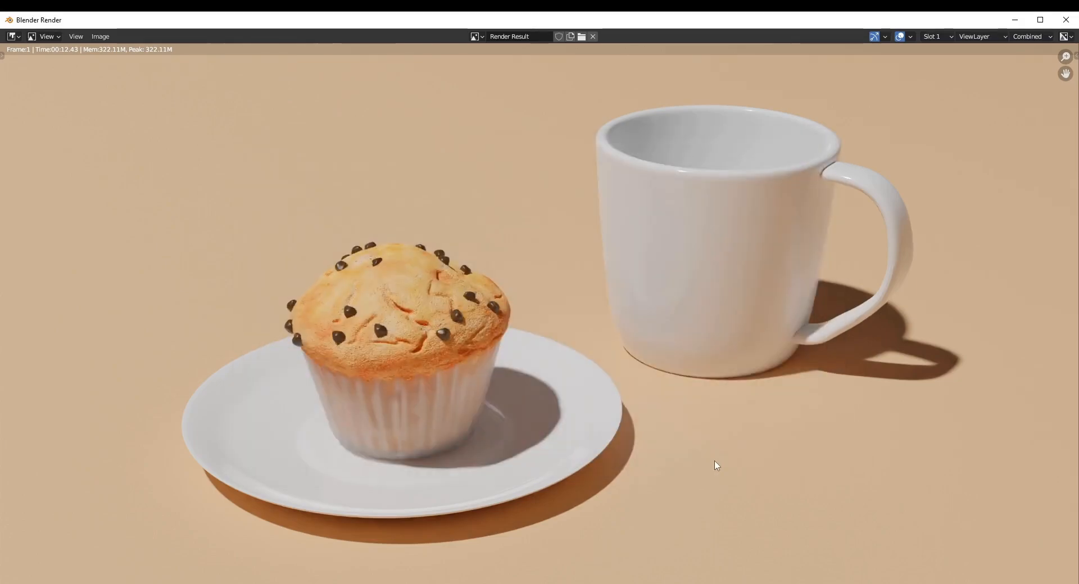
click(1068, 23)
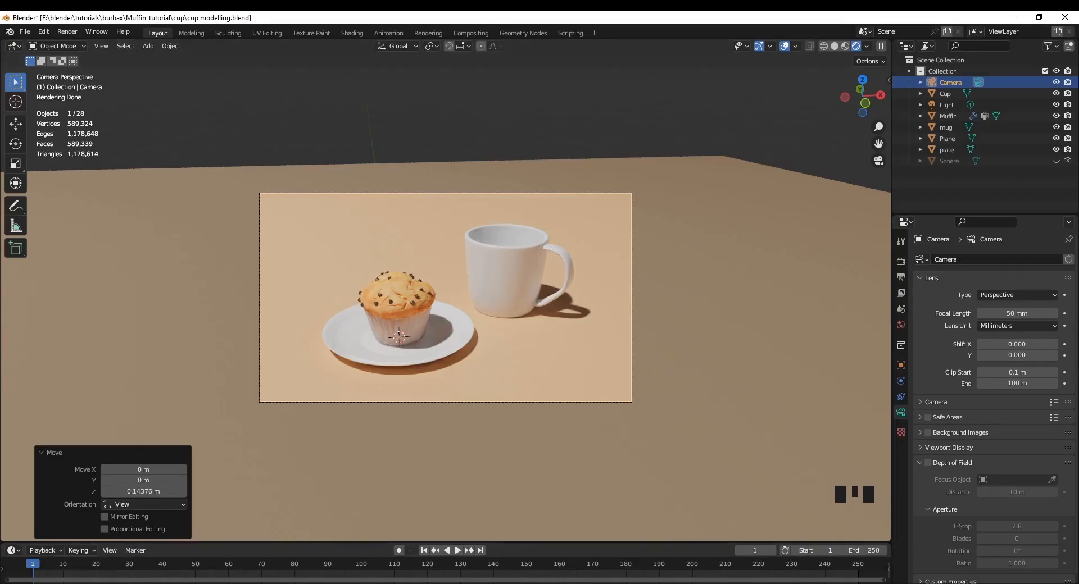